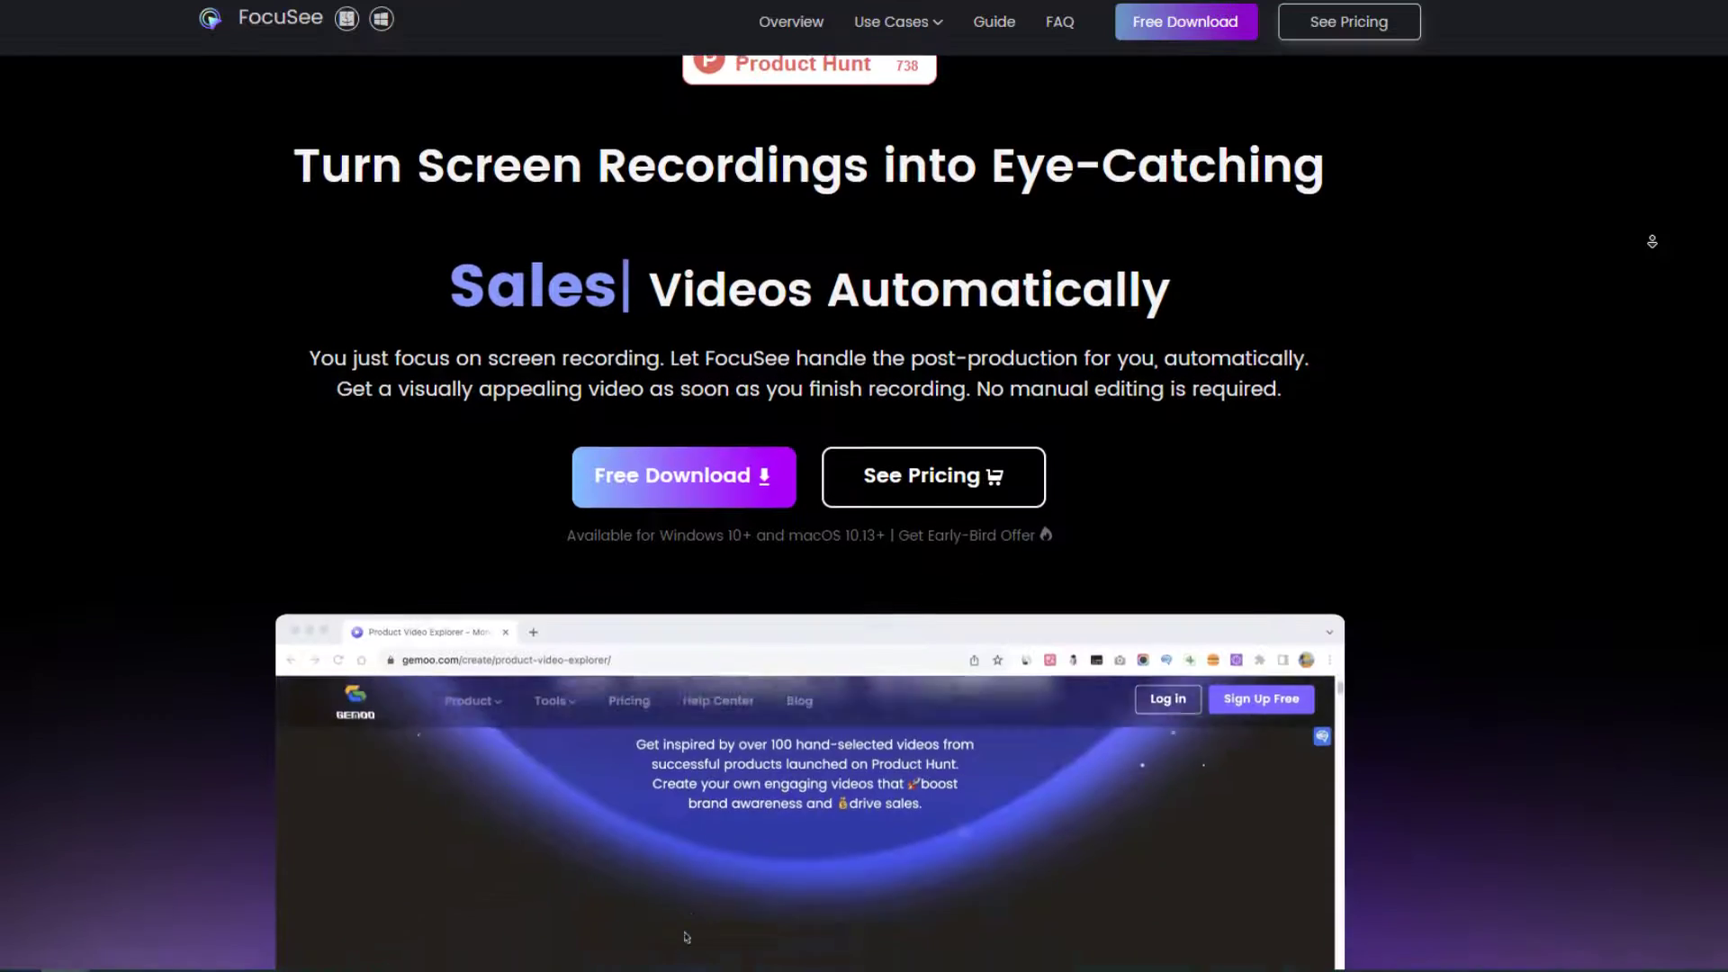
# Step: Scroll the FocuSee homepage down to the embedded editor demo video
pyautogui.scroll(-3, 864, 505)
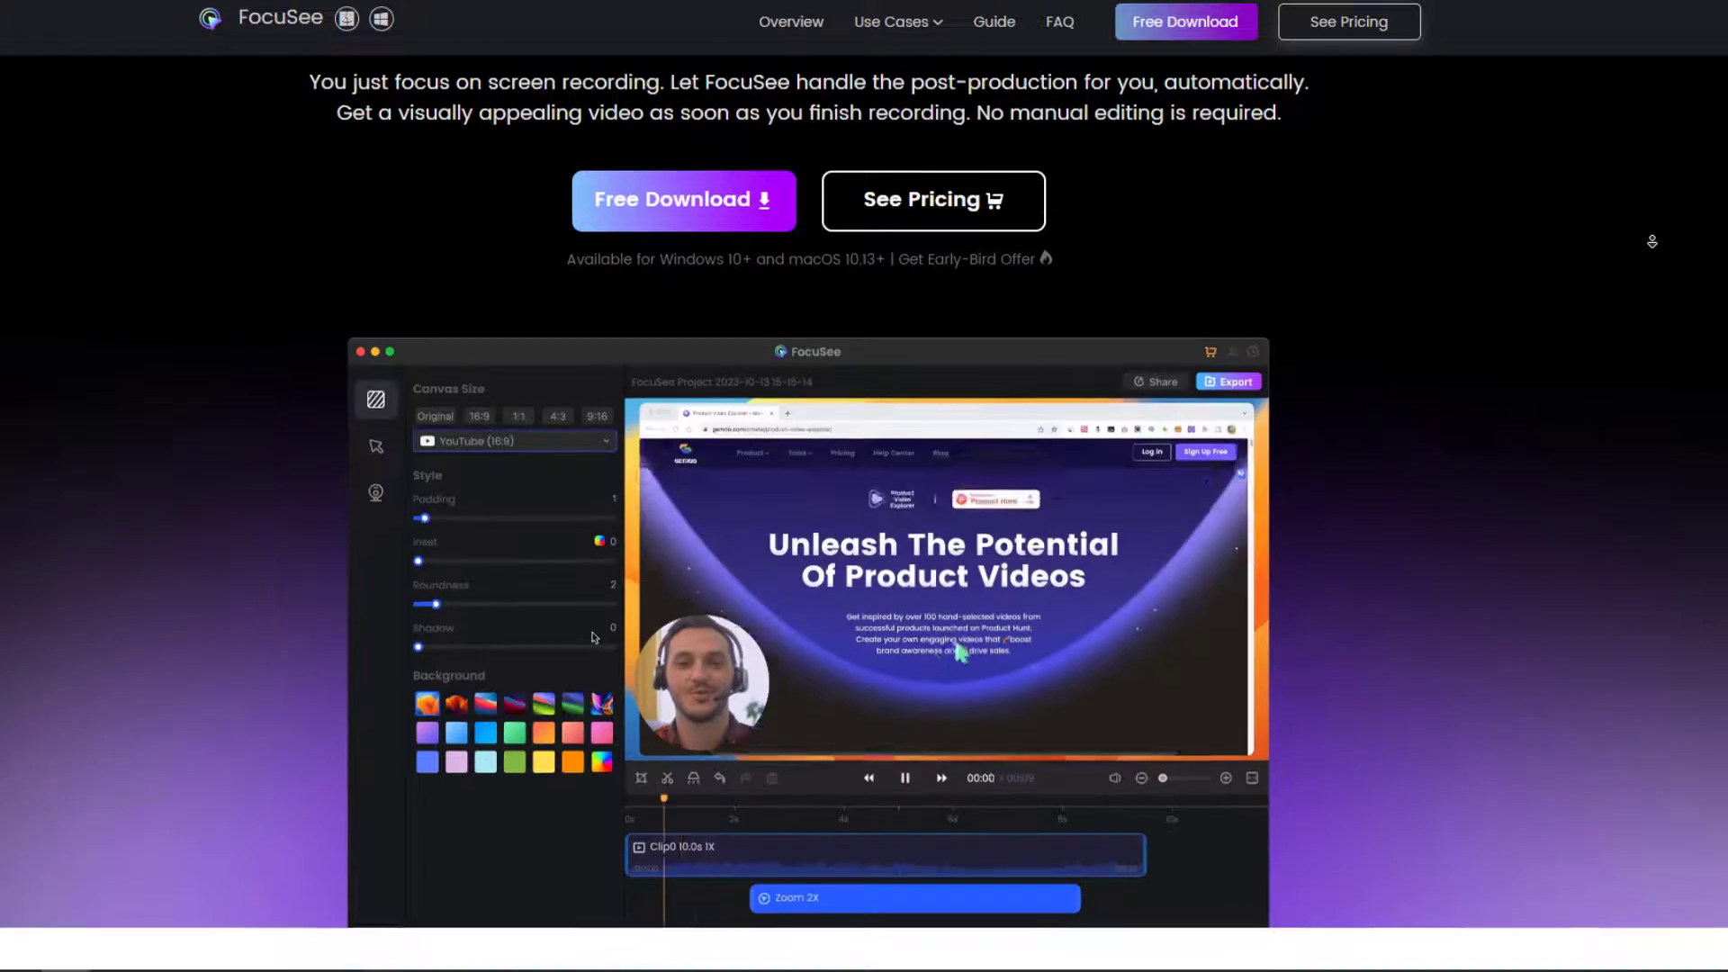
pyautogui.scroll(-2, 1653, 241)
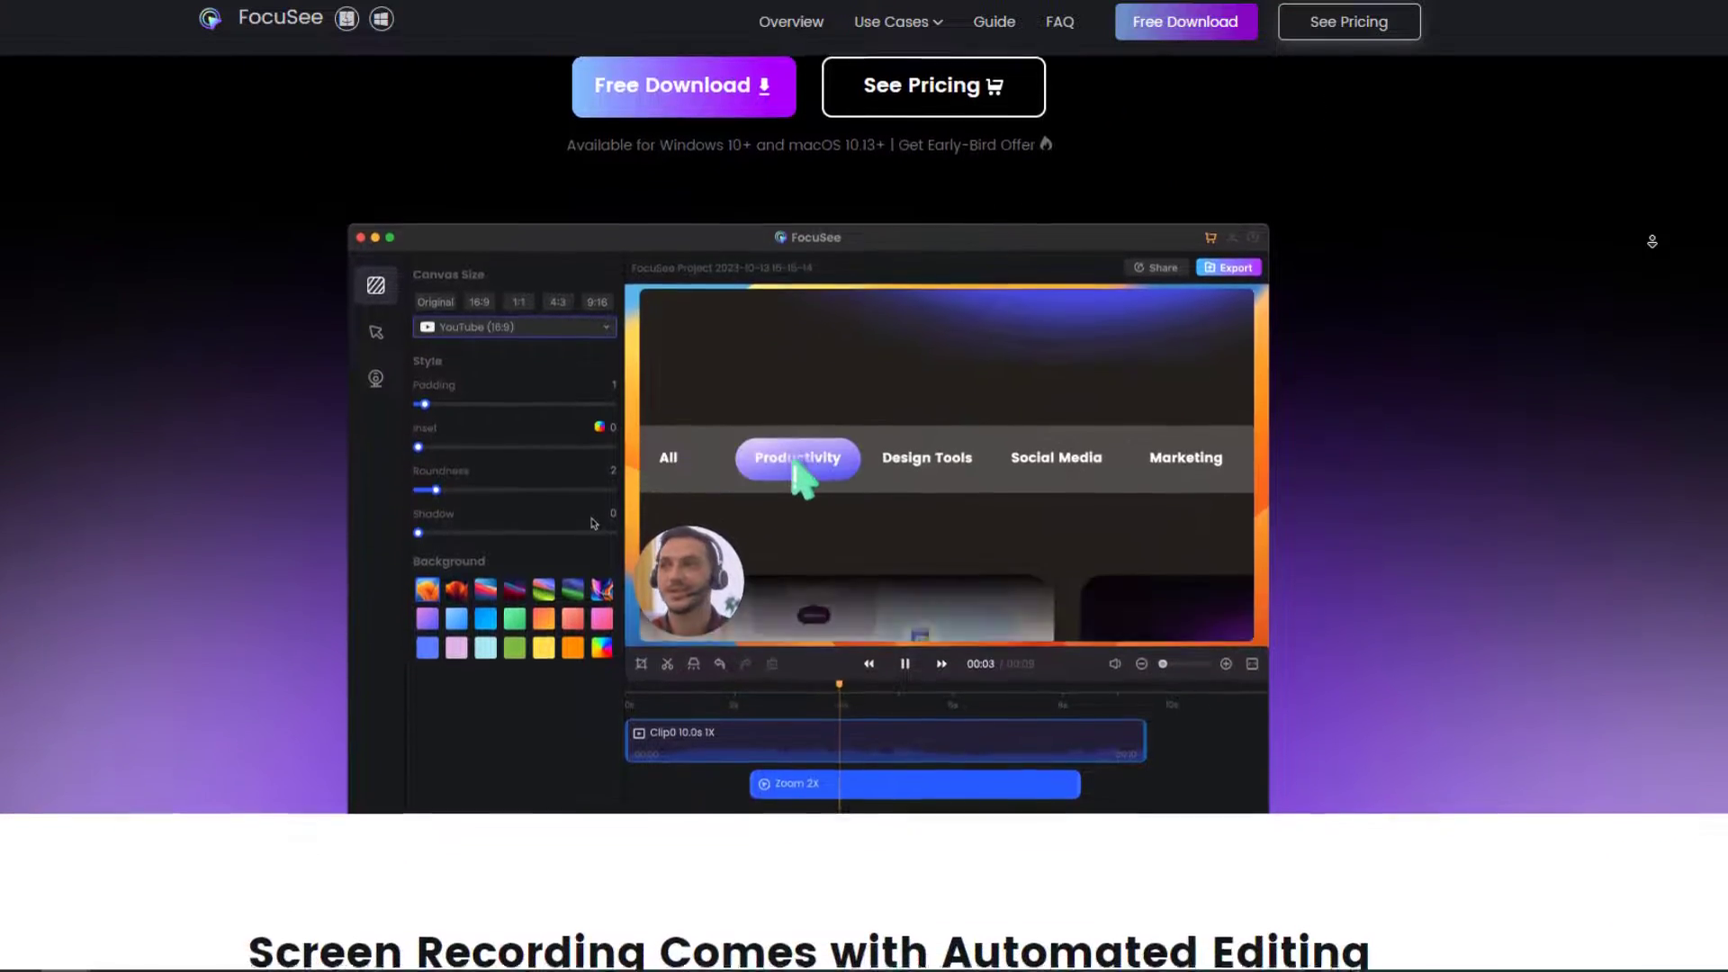
pyautogui.scroll(-1, 1653, 241)
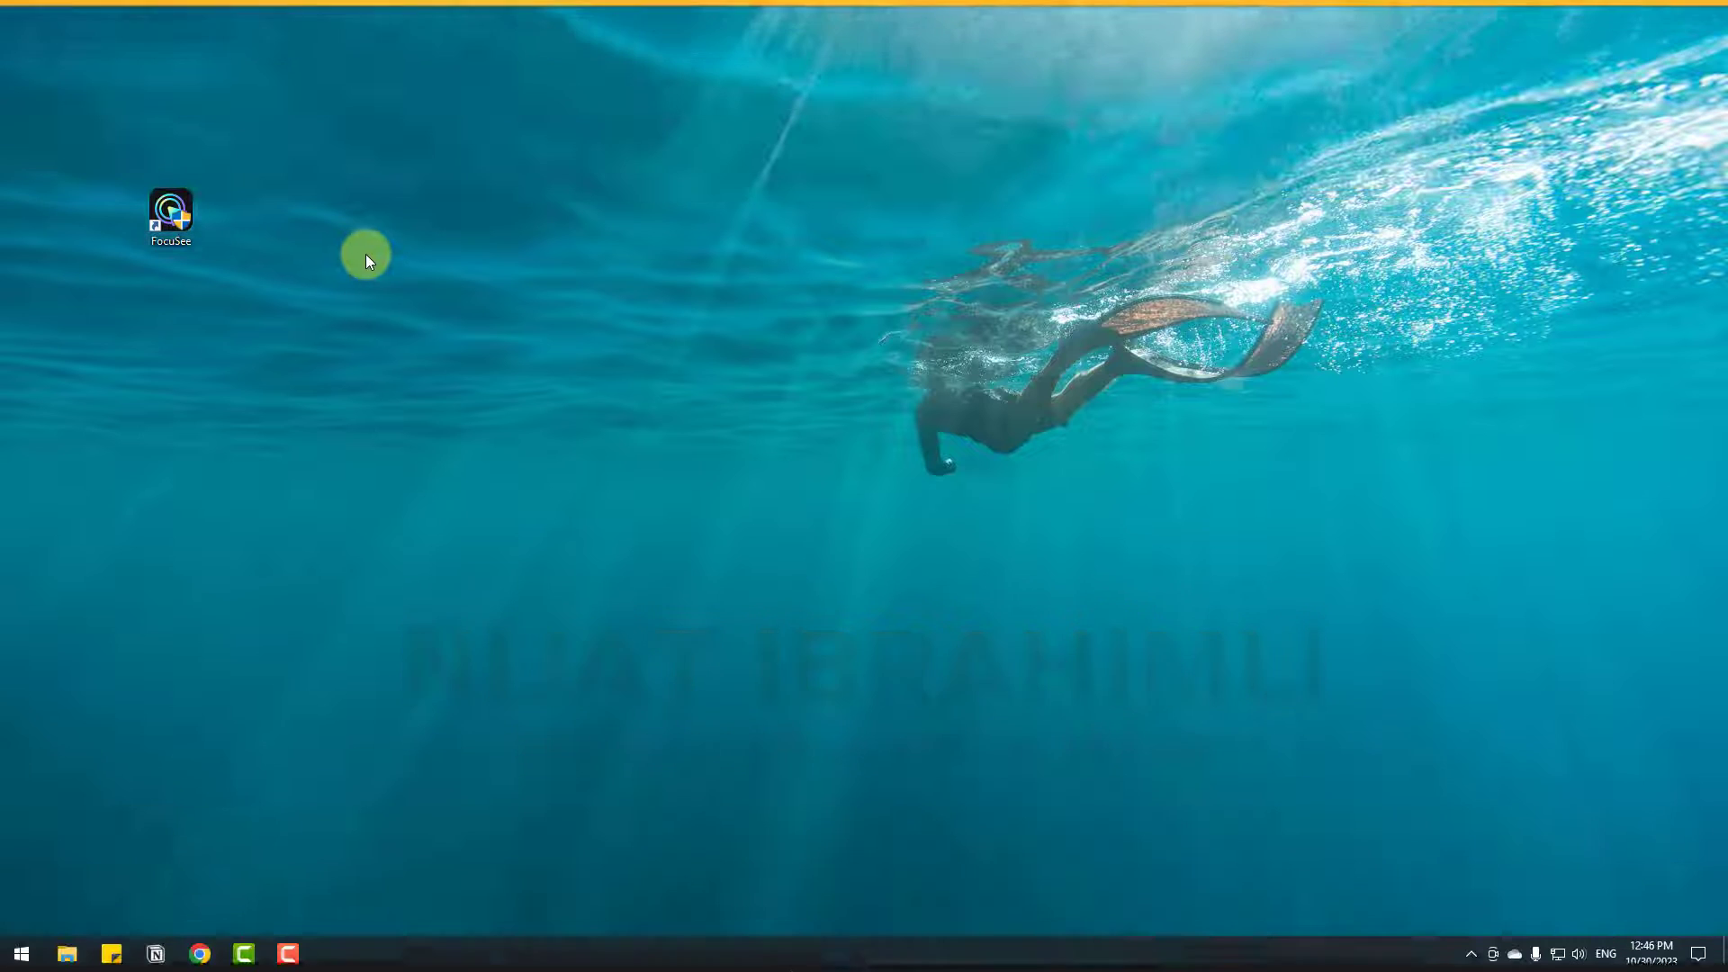
# Step: Launch FocuSee, keeping camera at None with the HyperX microphone and Realtek speakers
pyautogui.doubleClick(169, 202)
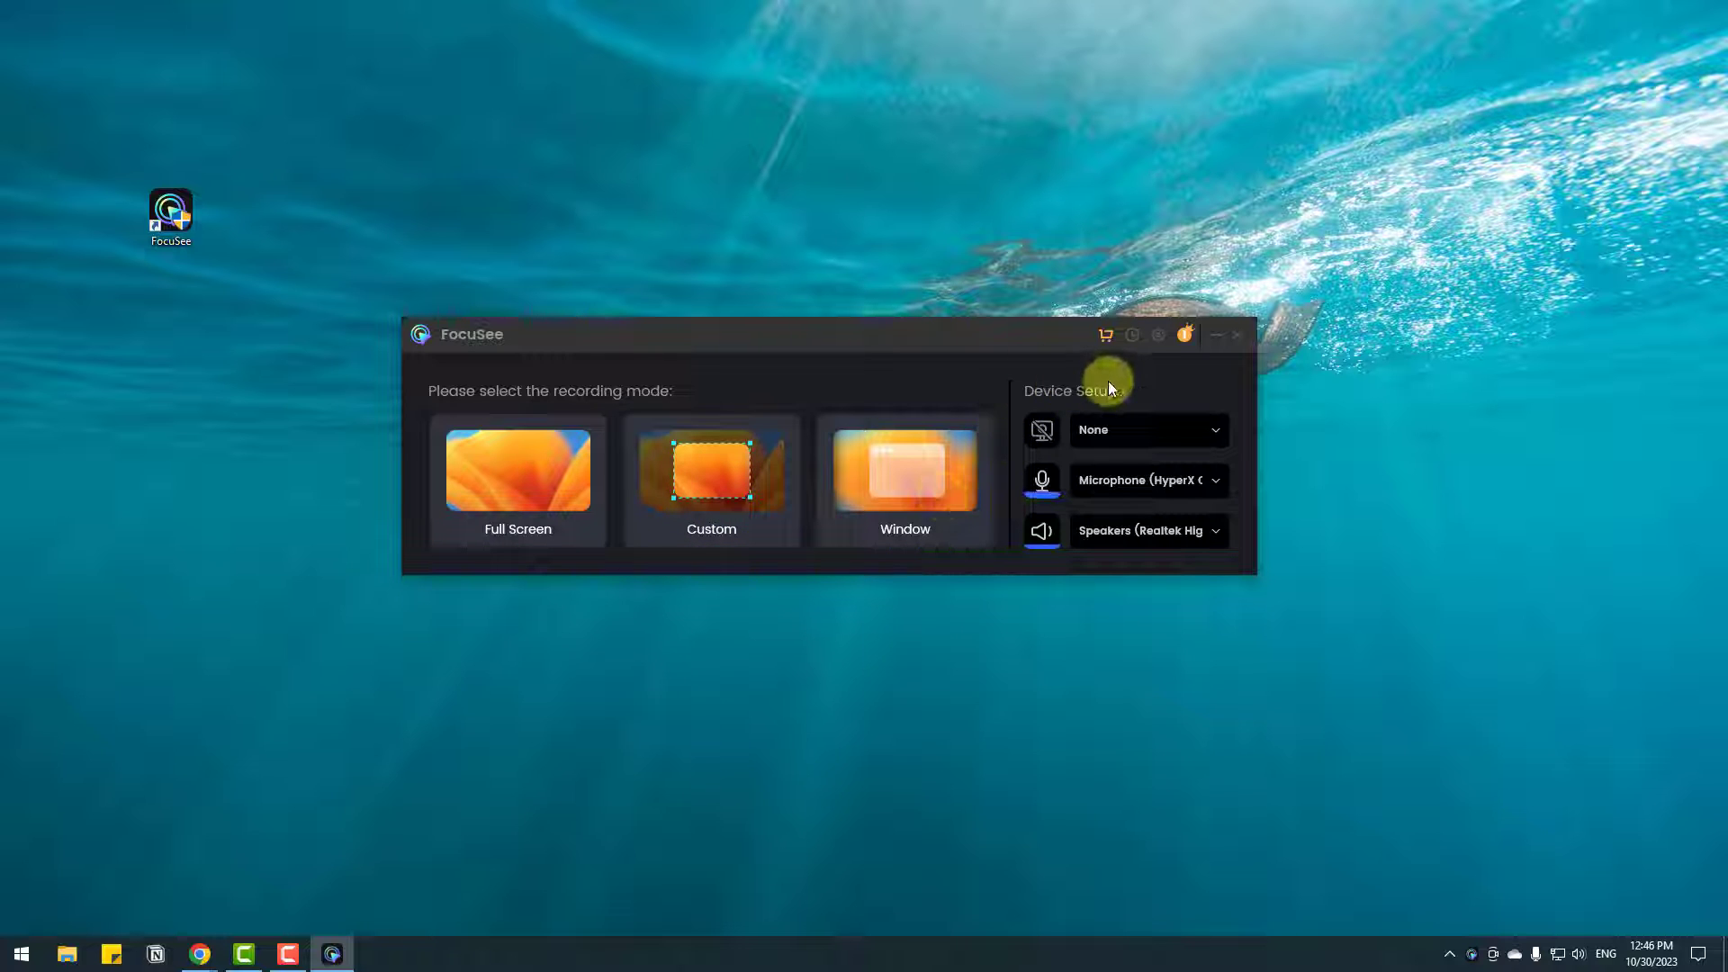
pyautogui.click(1193, 434)
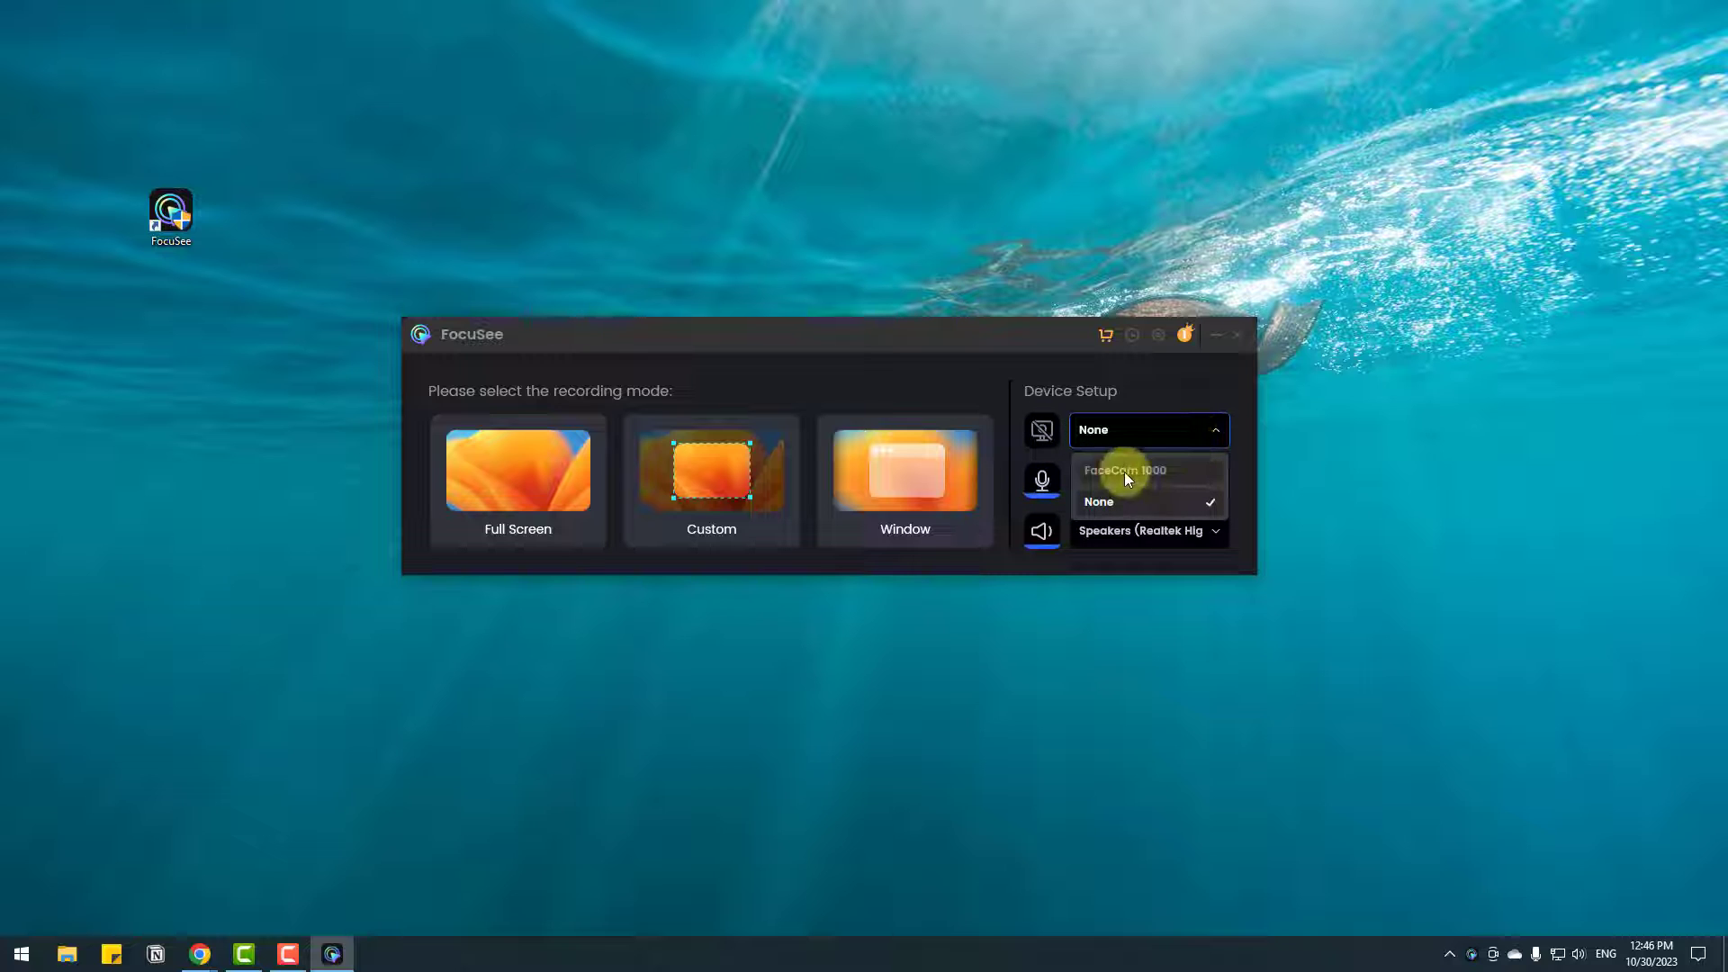
pyautogui.click(1109, 500)
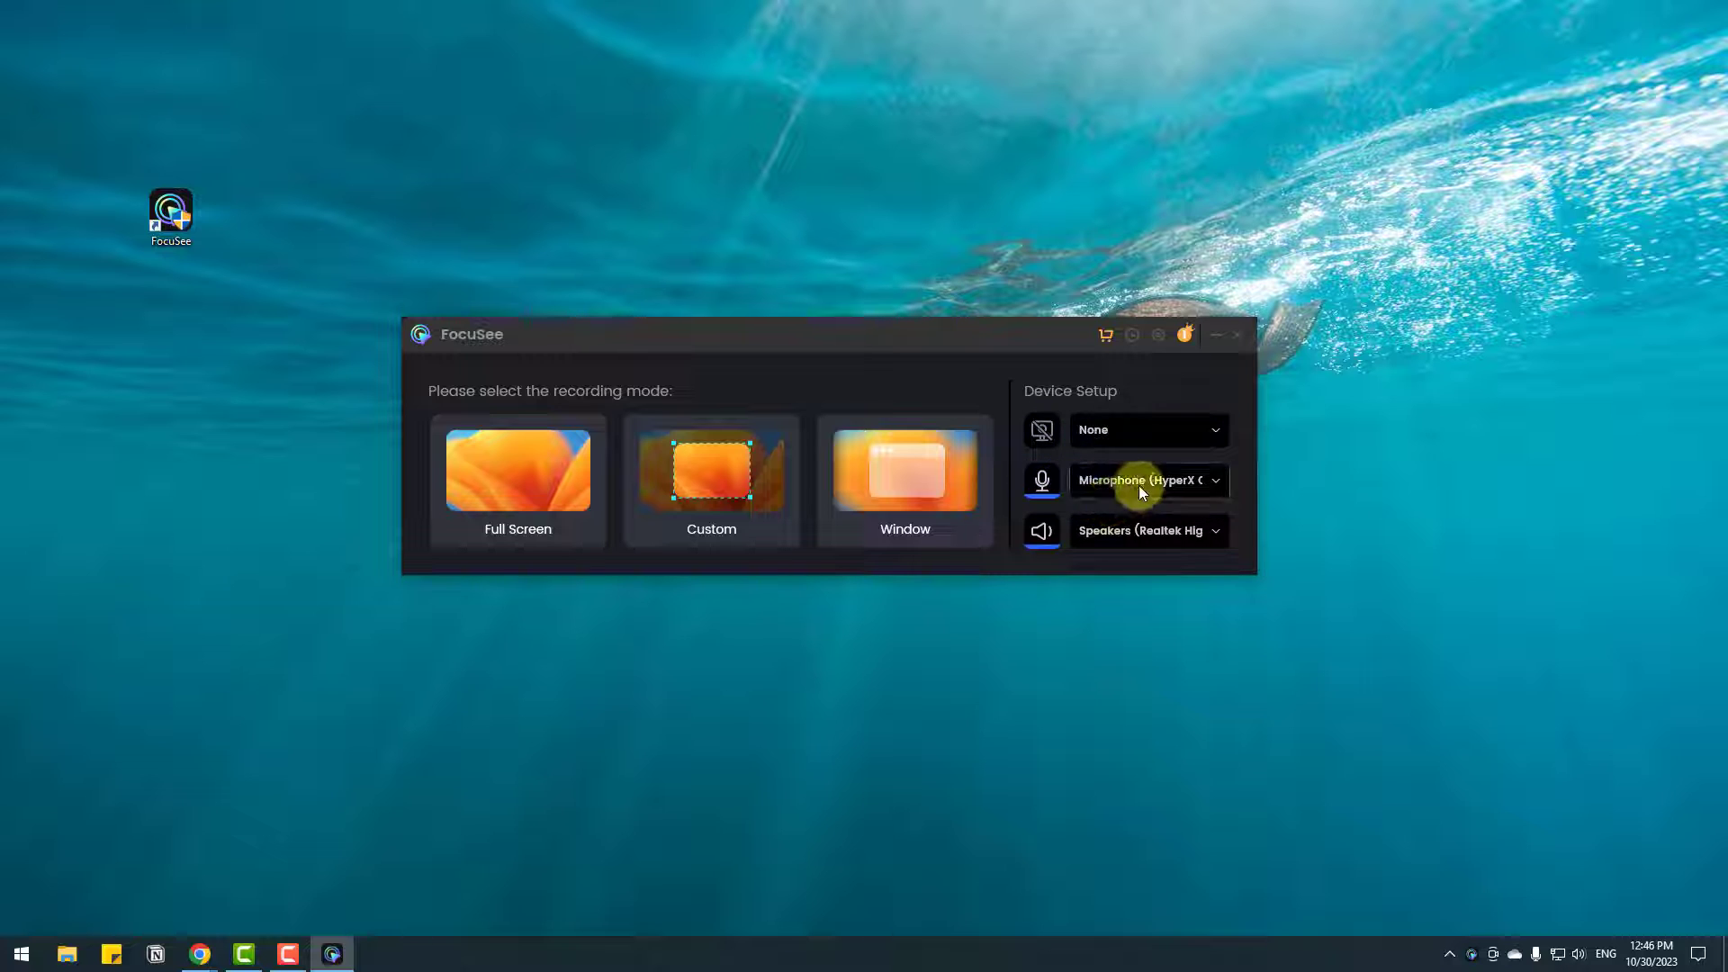
pyautogui.click(1141, 488)
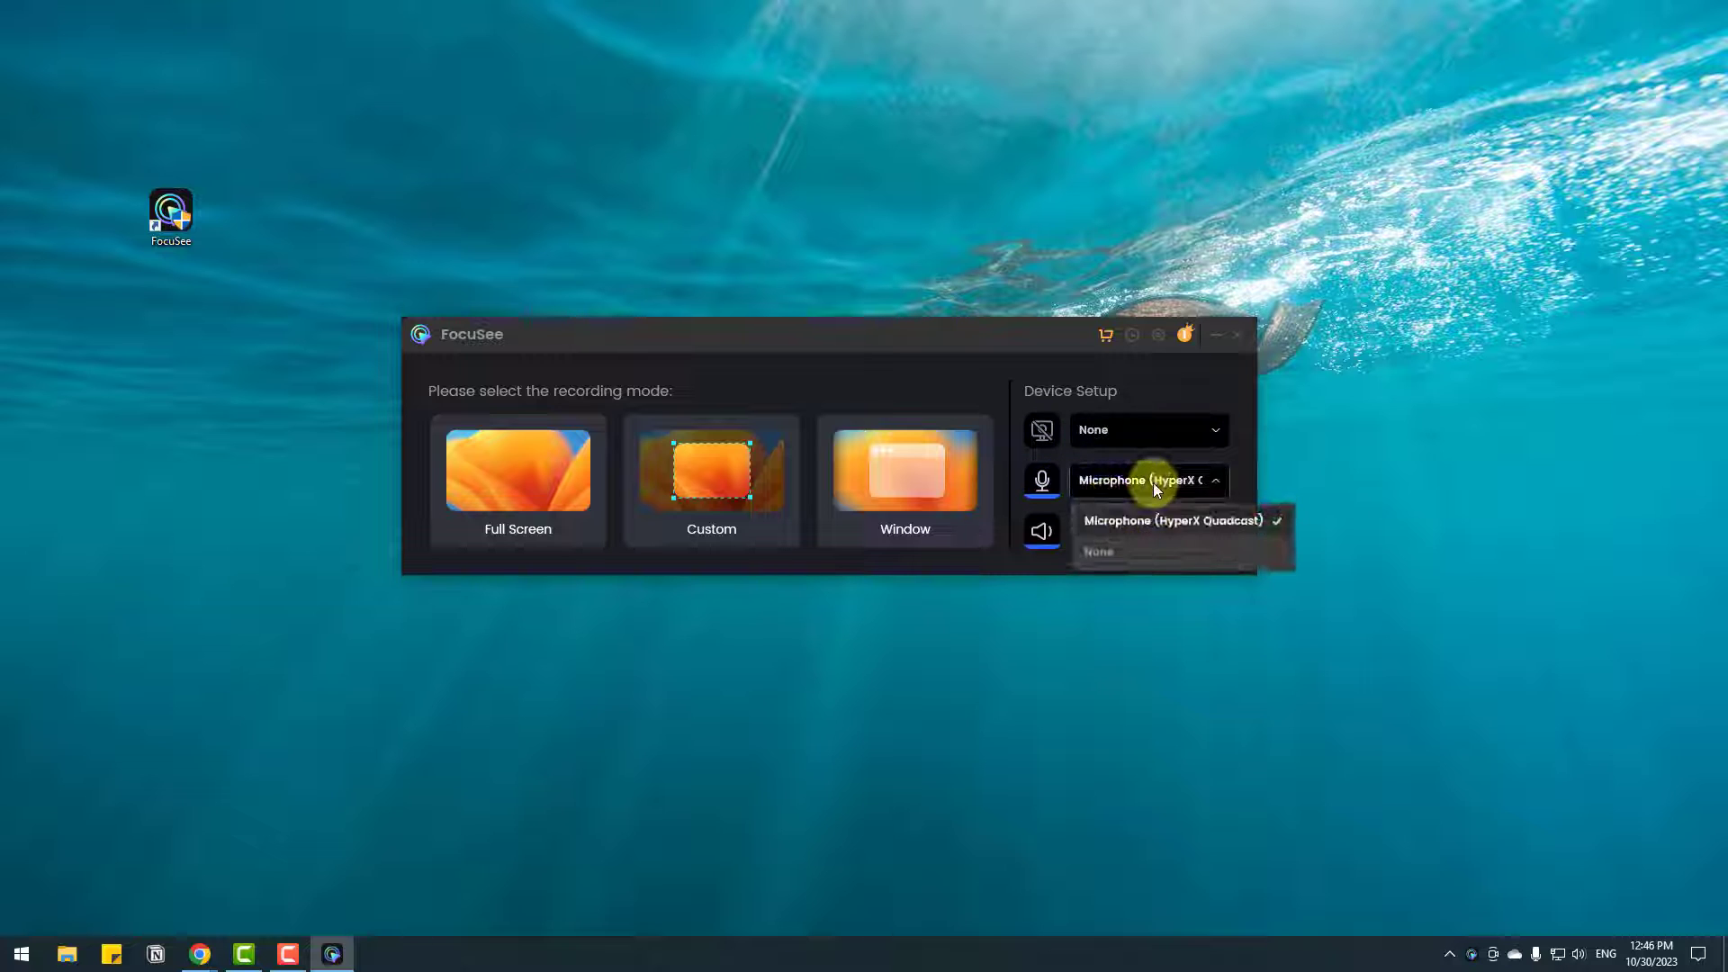
pyautogui.click(1239, 465)
pyautogui.click(1206, 531)
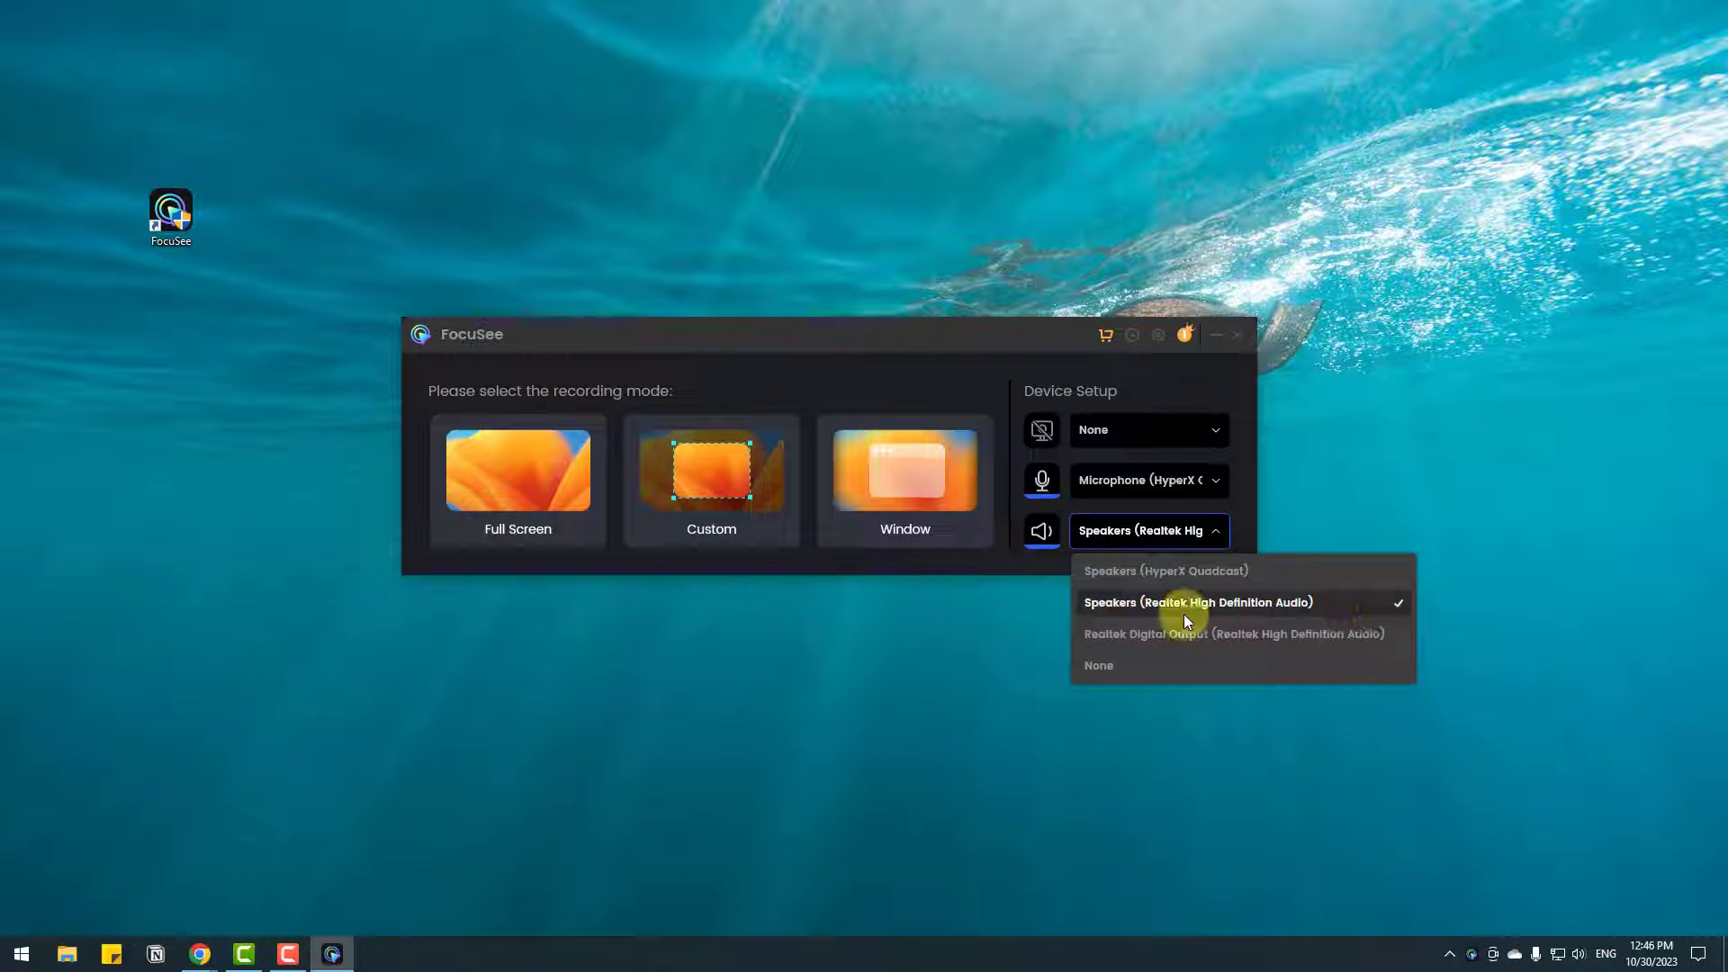
pyautogui.click(1241, 483)
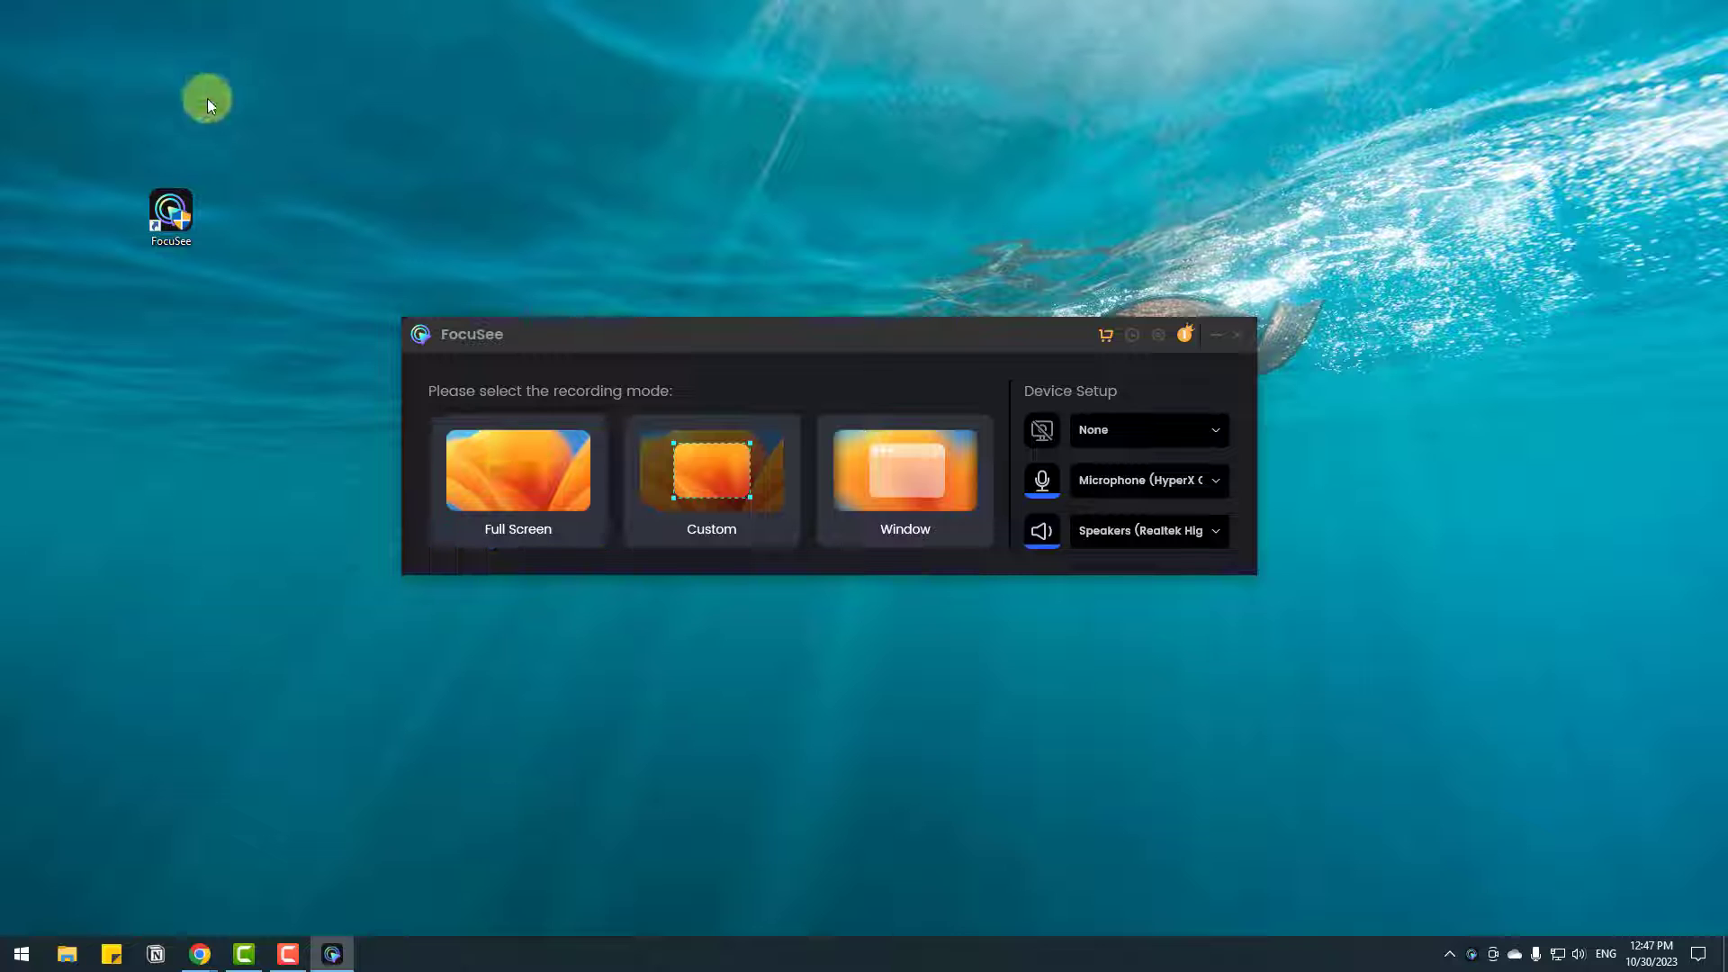
# Step: Start a Full Screen recording with the camera off
pyautogui.click(484, 461)
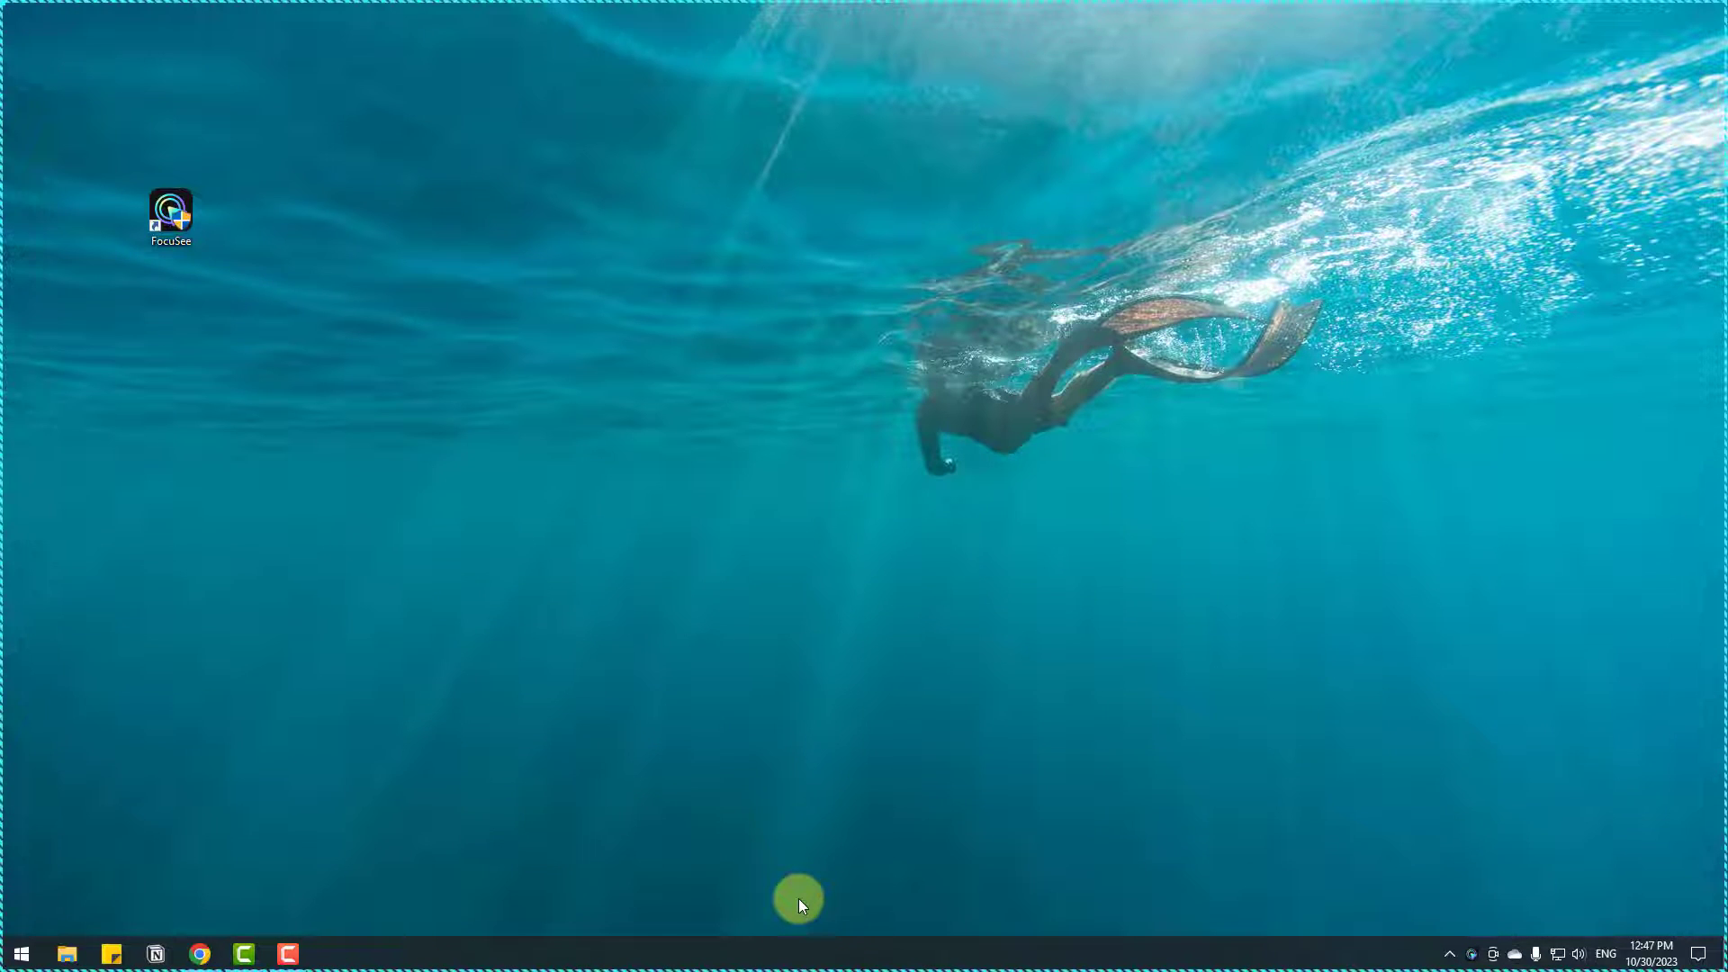
pyautogui.click(767, 879)
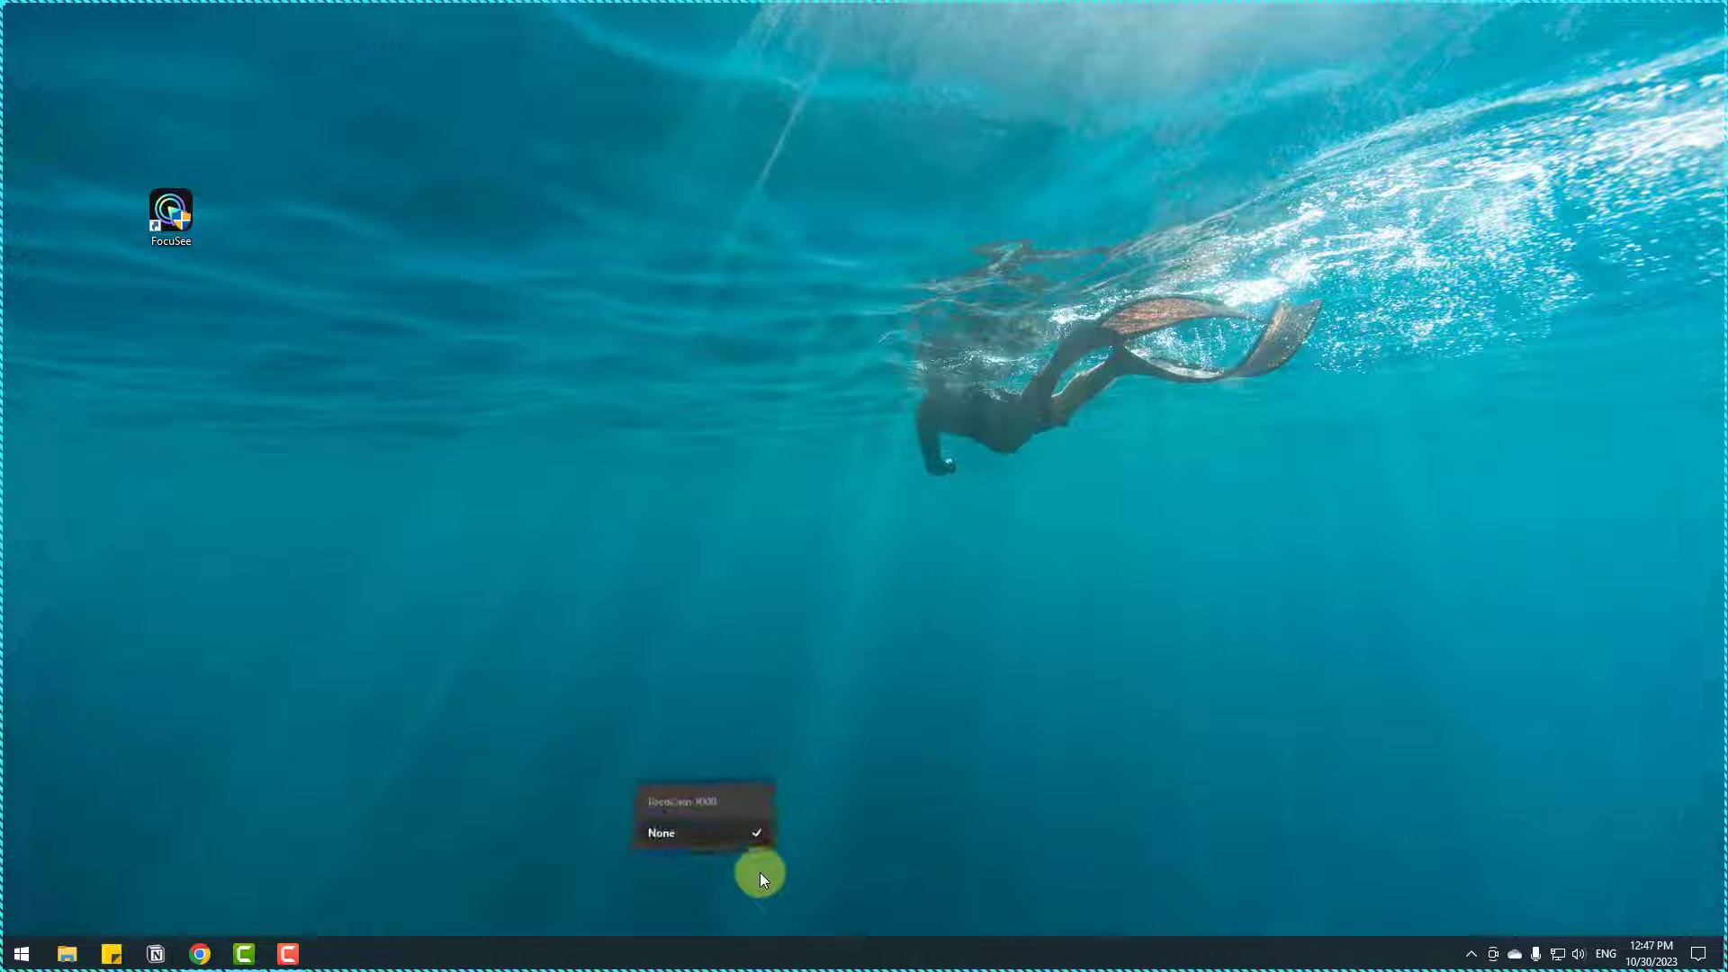
pyautogui.click(910, 873)
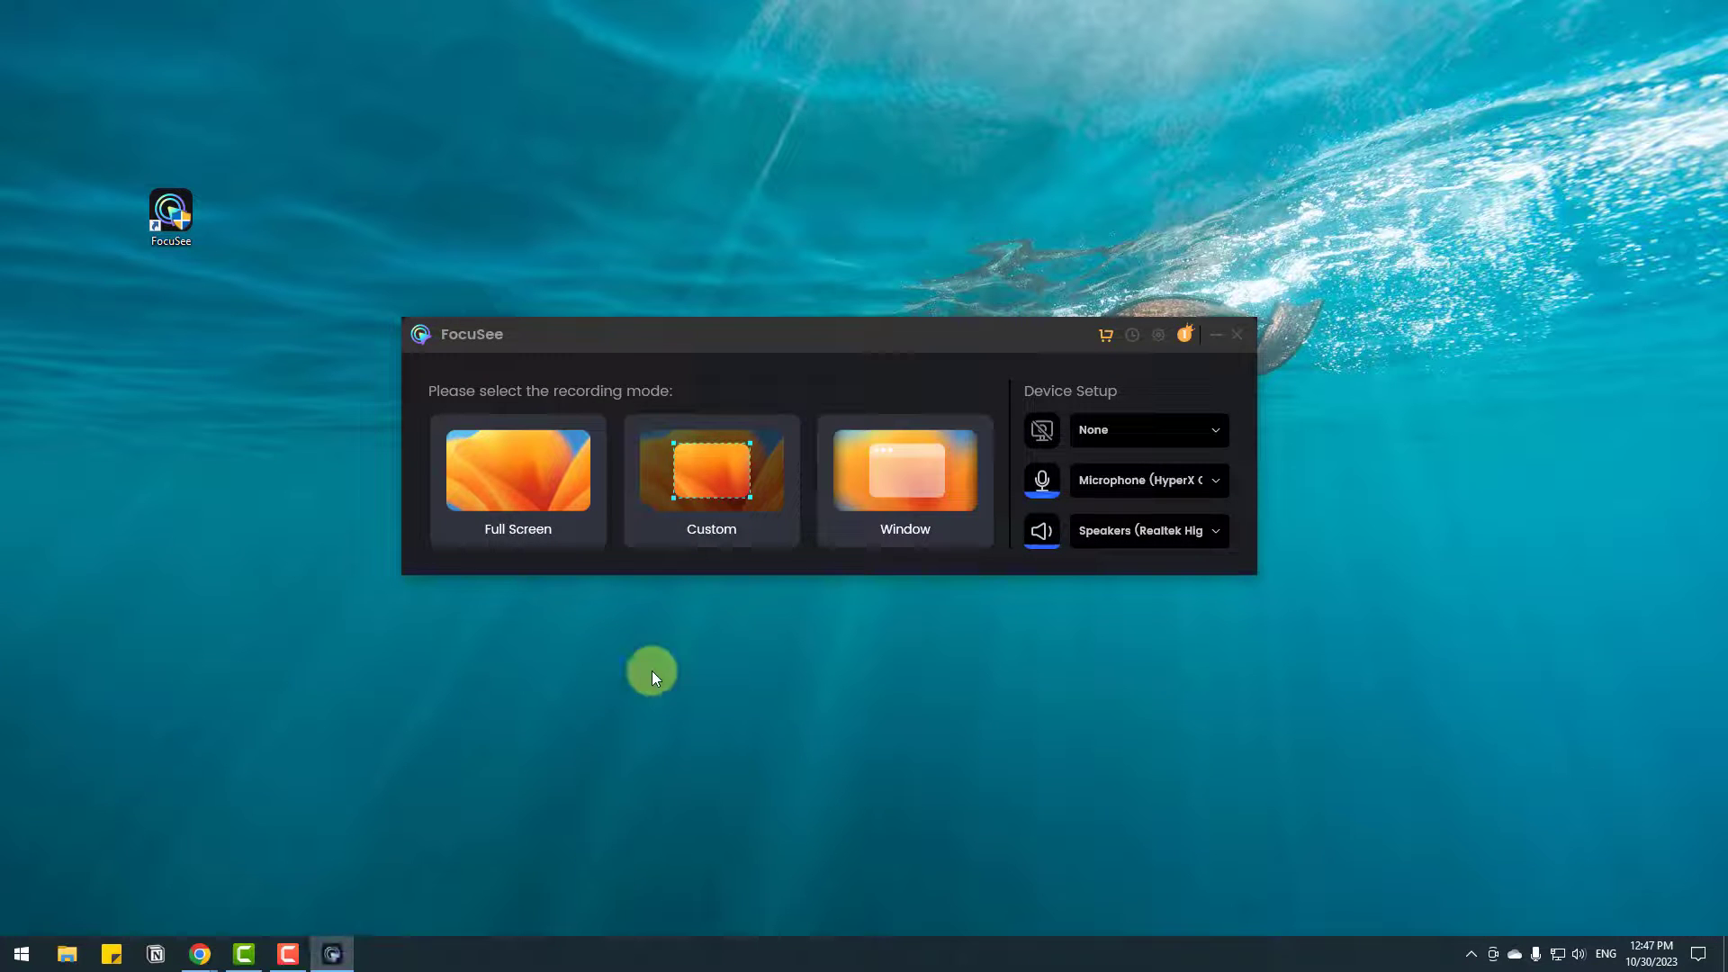
pyautogui.click(484, 460)
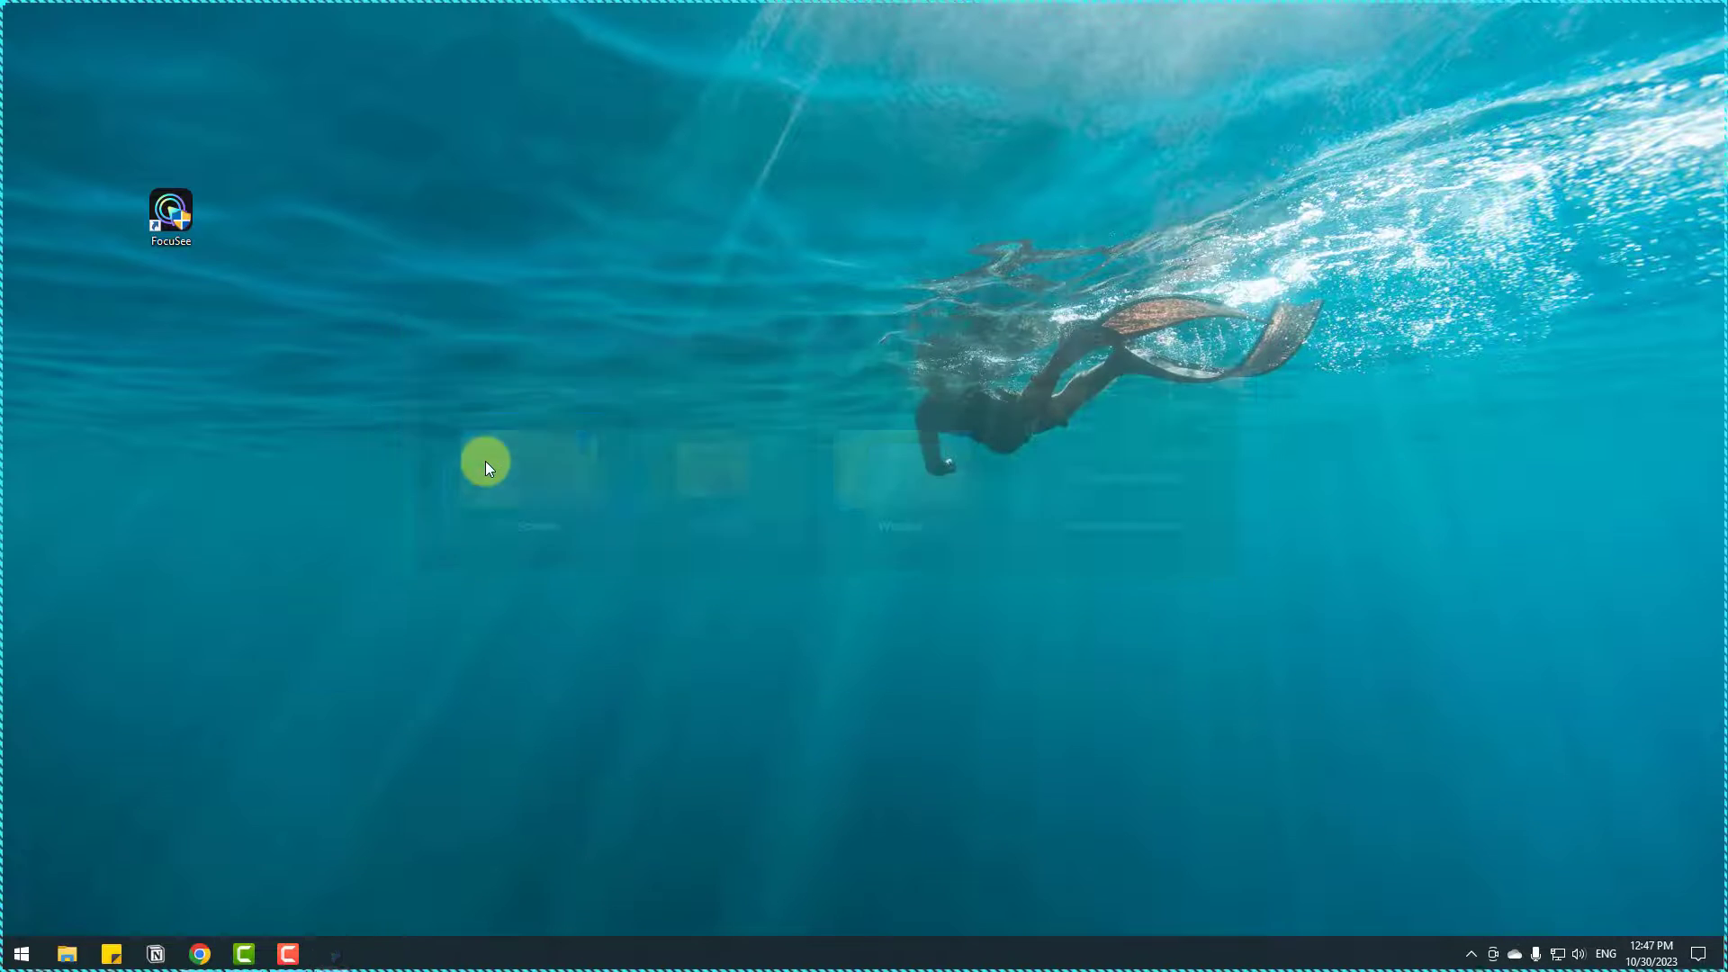
pyautogui.click(1120, 873)
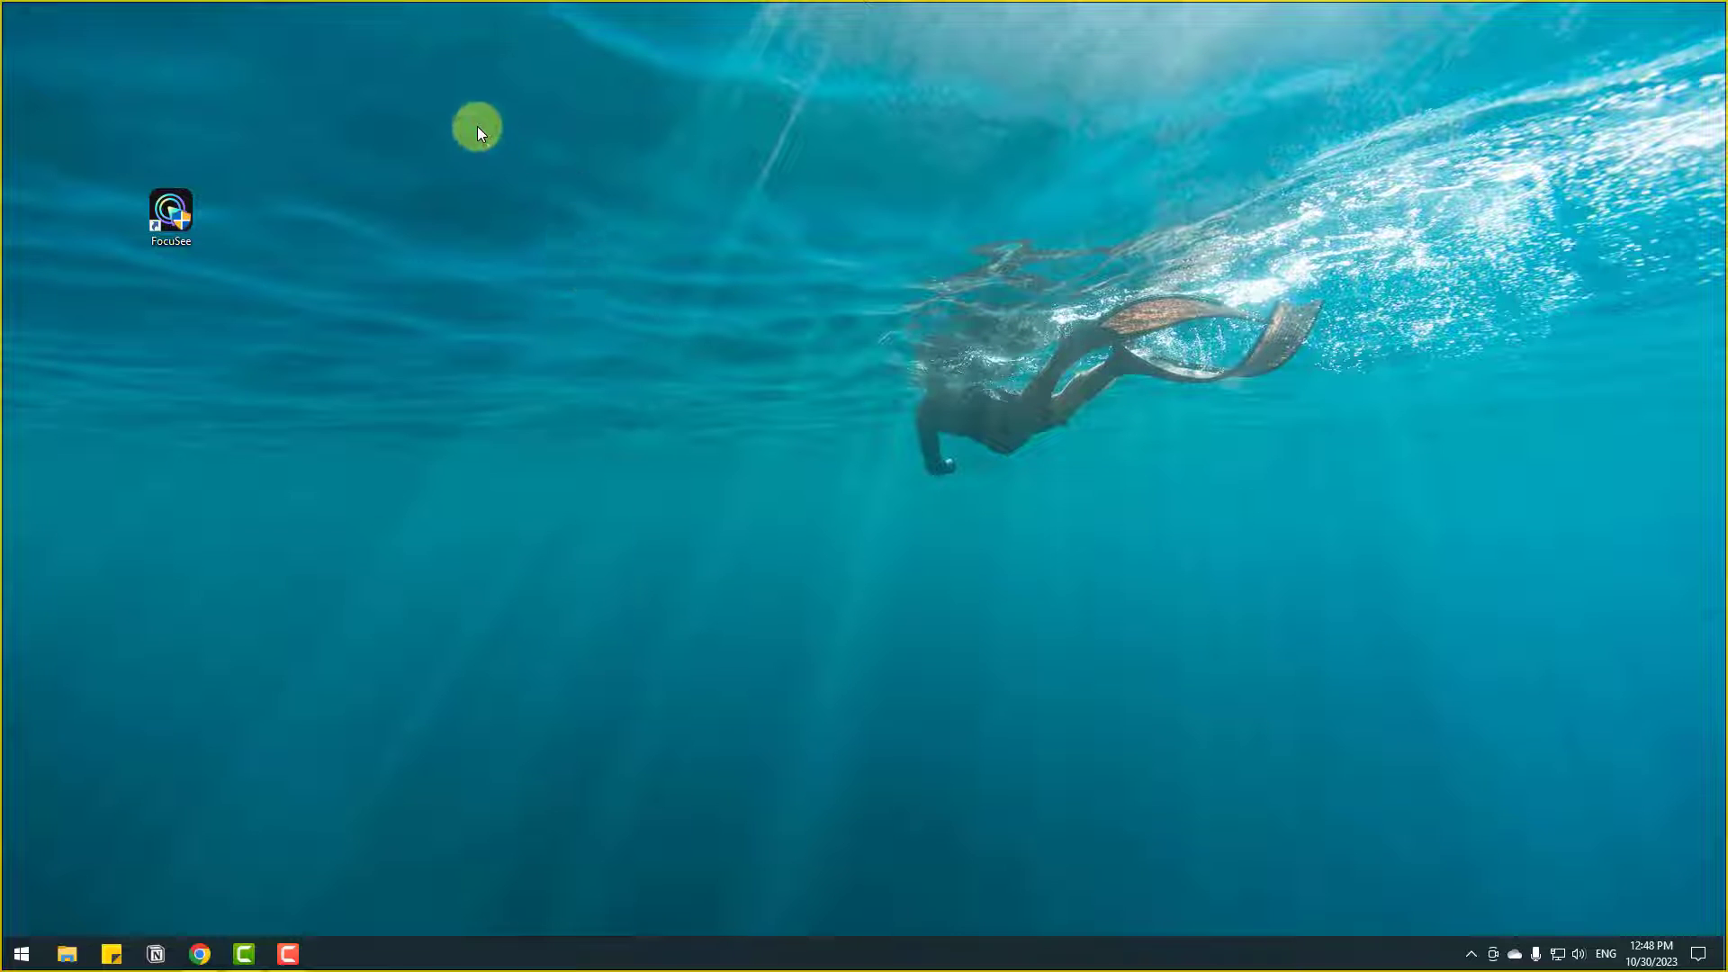
# Step: Create an empty New folder on the desktop
pyautogui.rightClick(477, 126)
pyautogui.moveTo(640, 319)
pyautogui.click(755, 321)
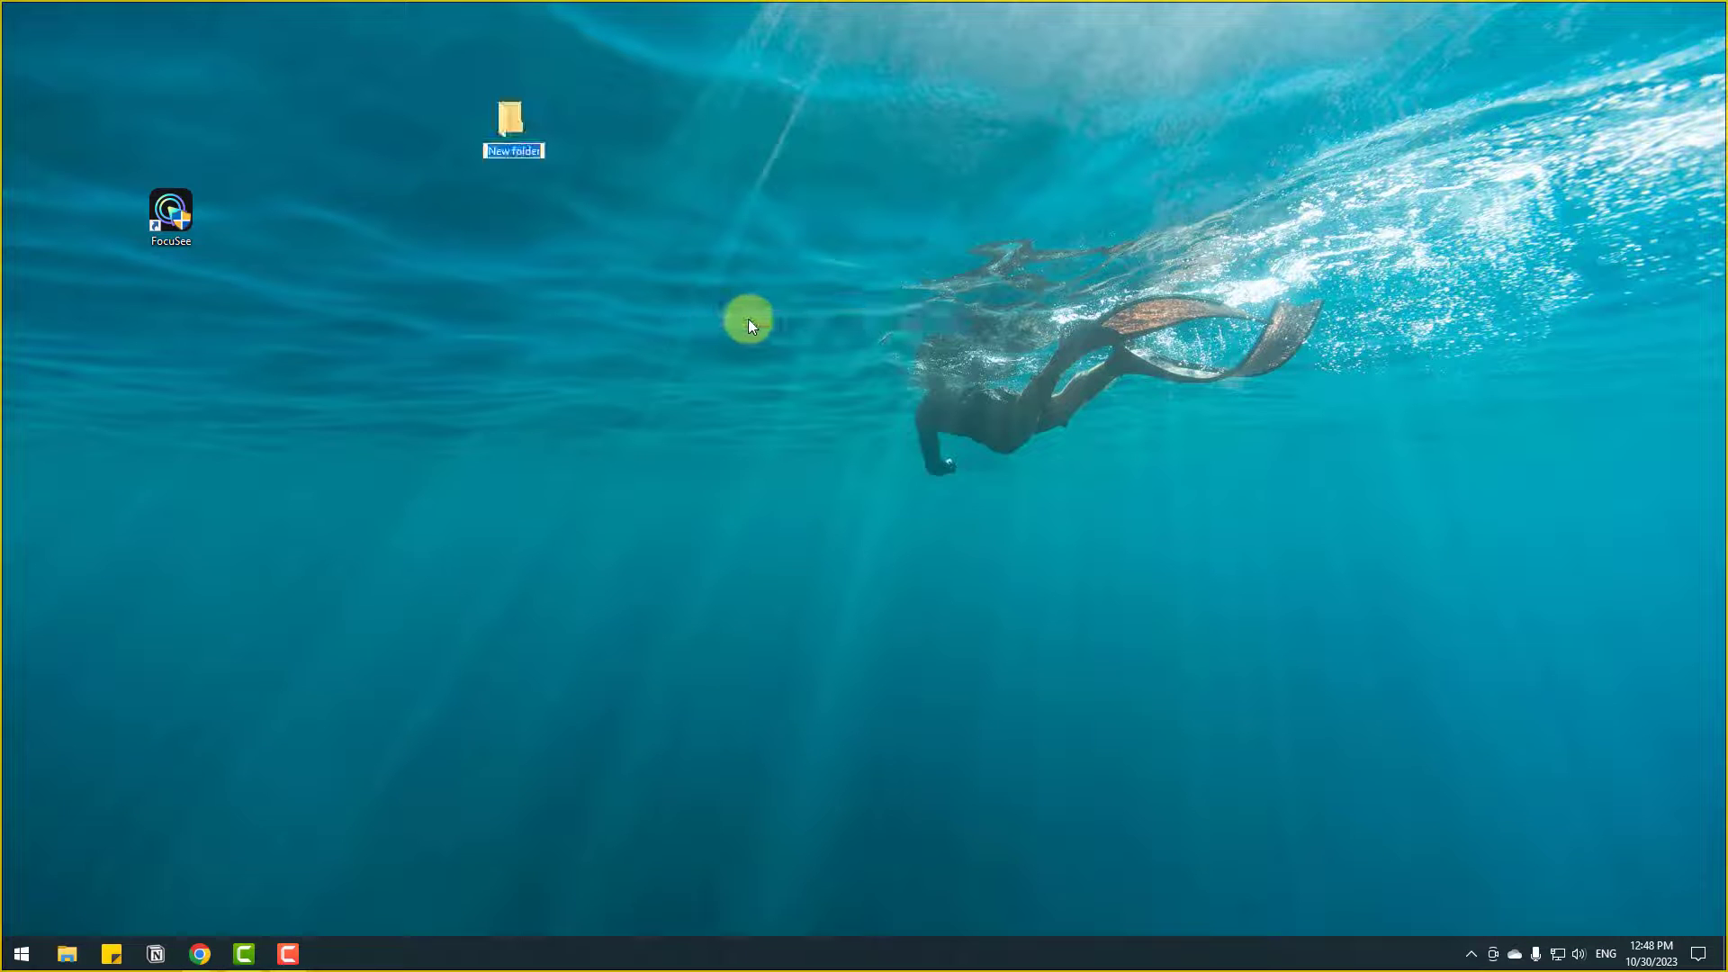
# Step: Open the New folder, move and close its window, then bring up Start search
pyautogui.doubleClick(510, 121)
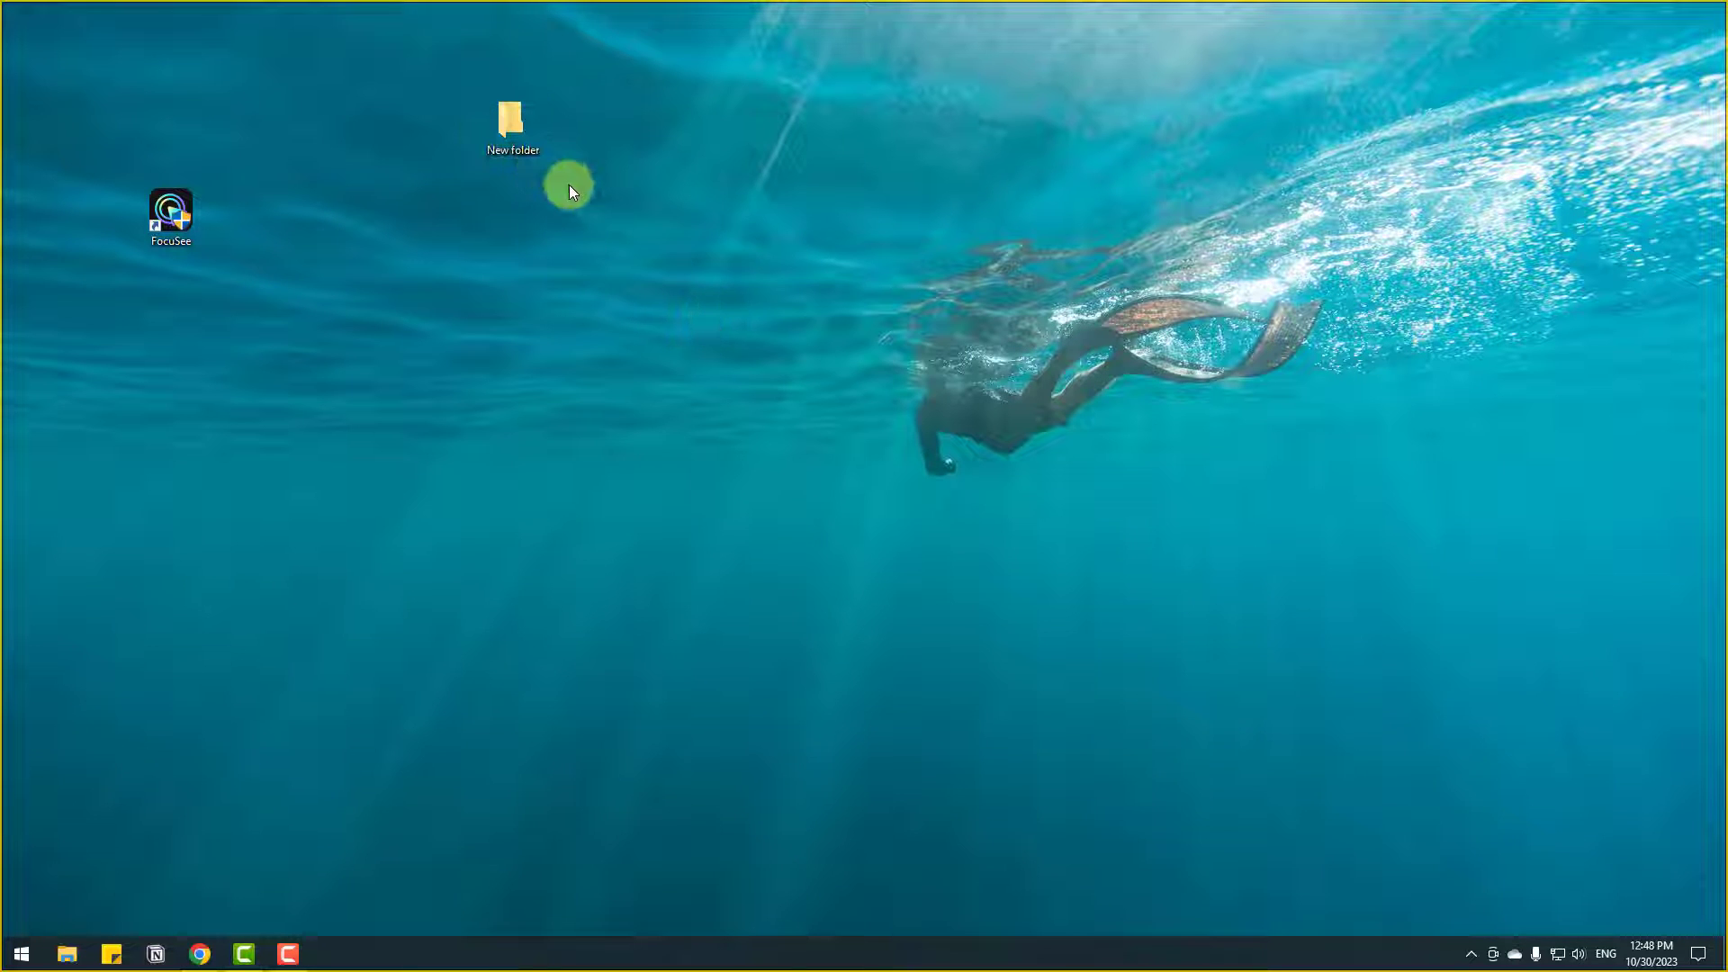
pyautogui.moveTo(981, 147); pyautogui.dragTo(543, 130)
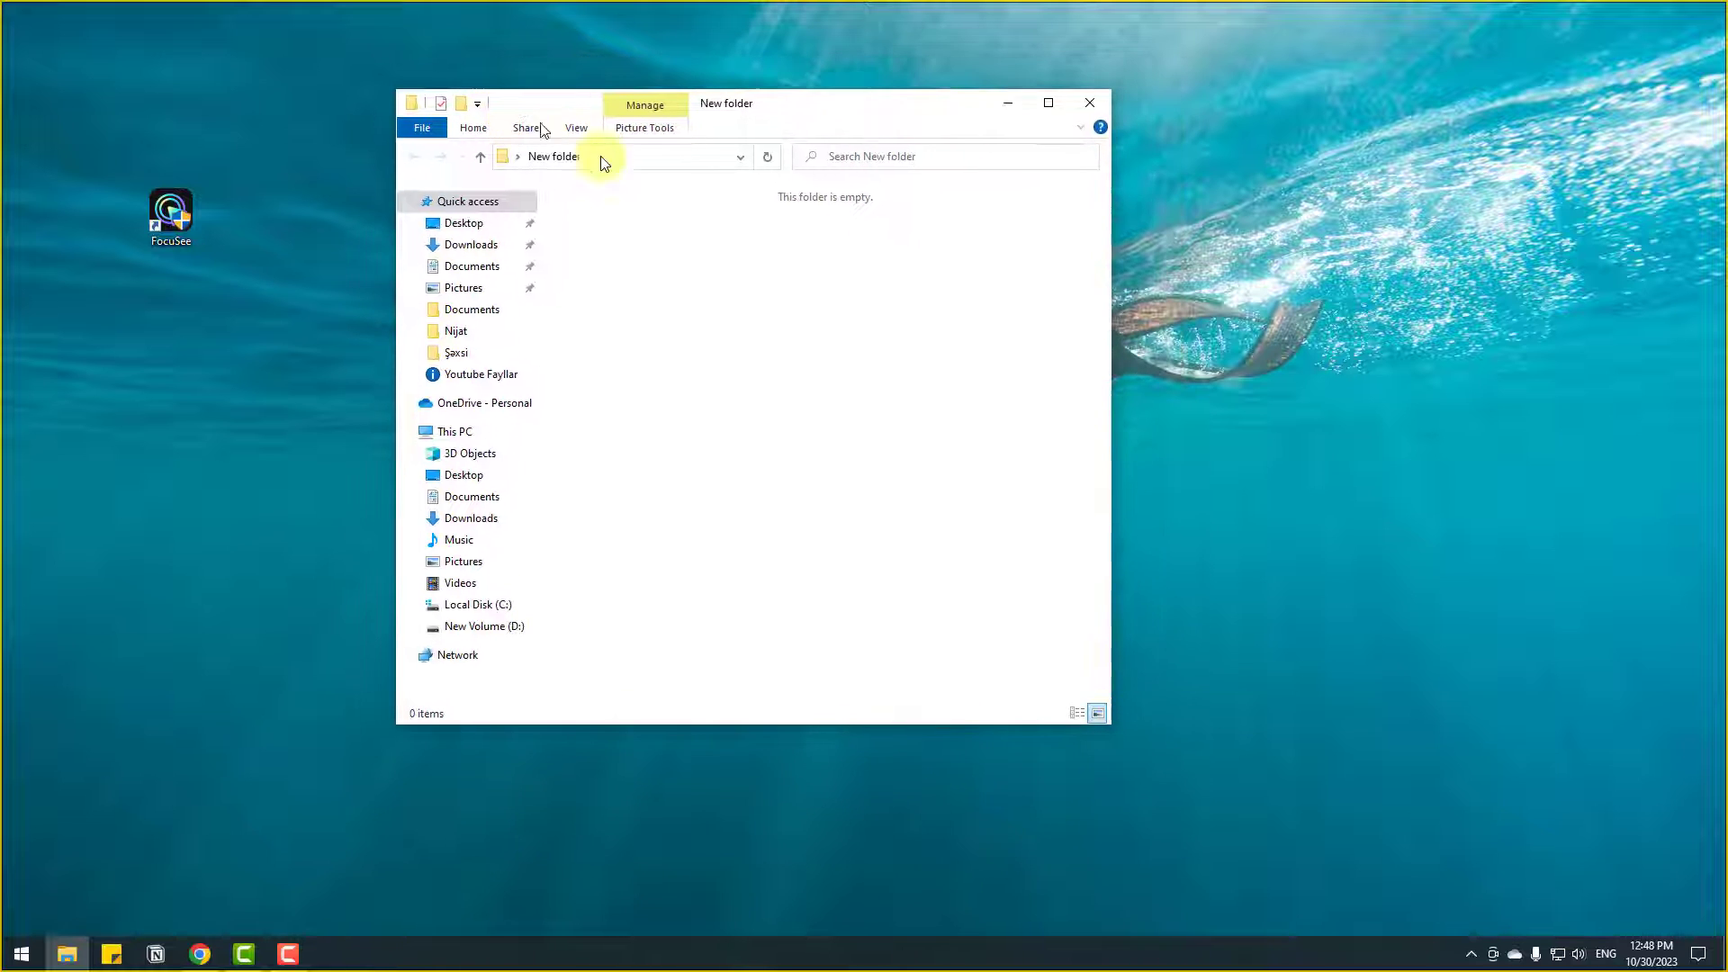
pyautogui.click(1092, 103)
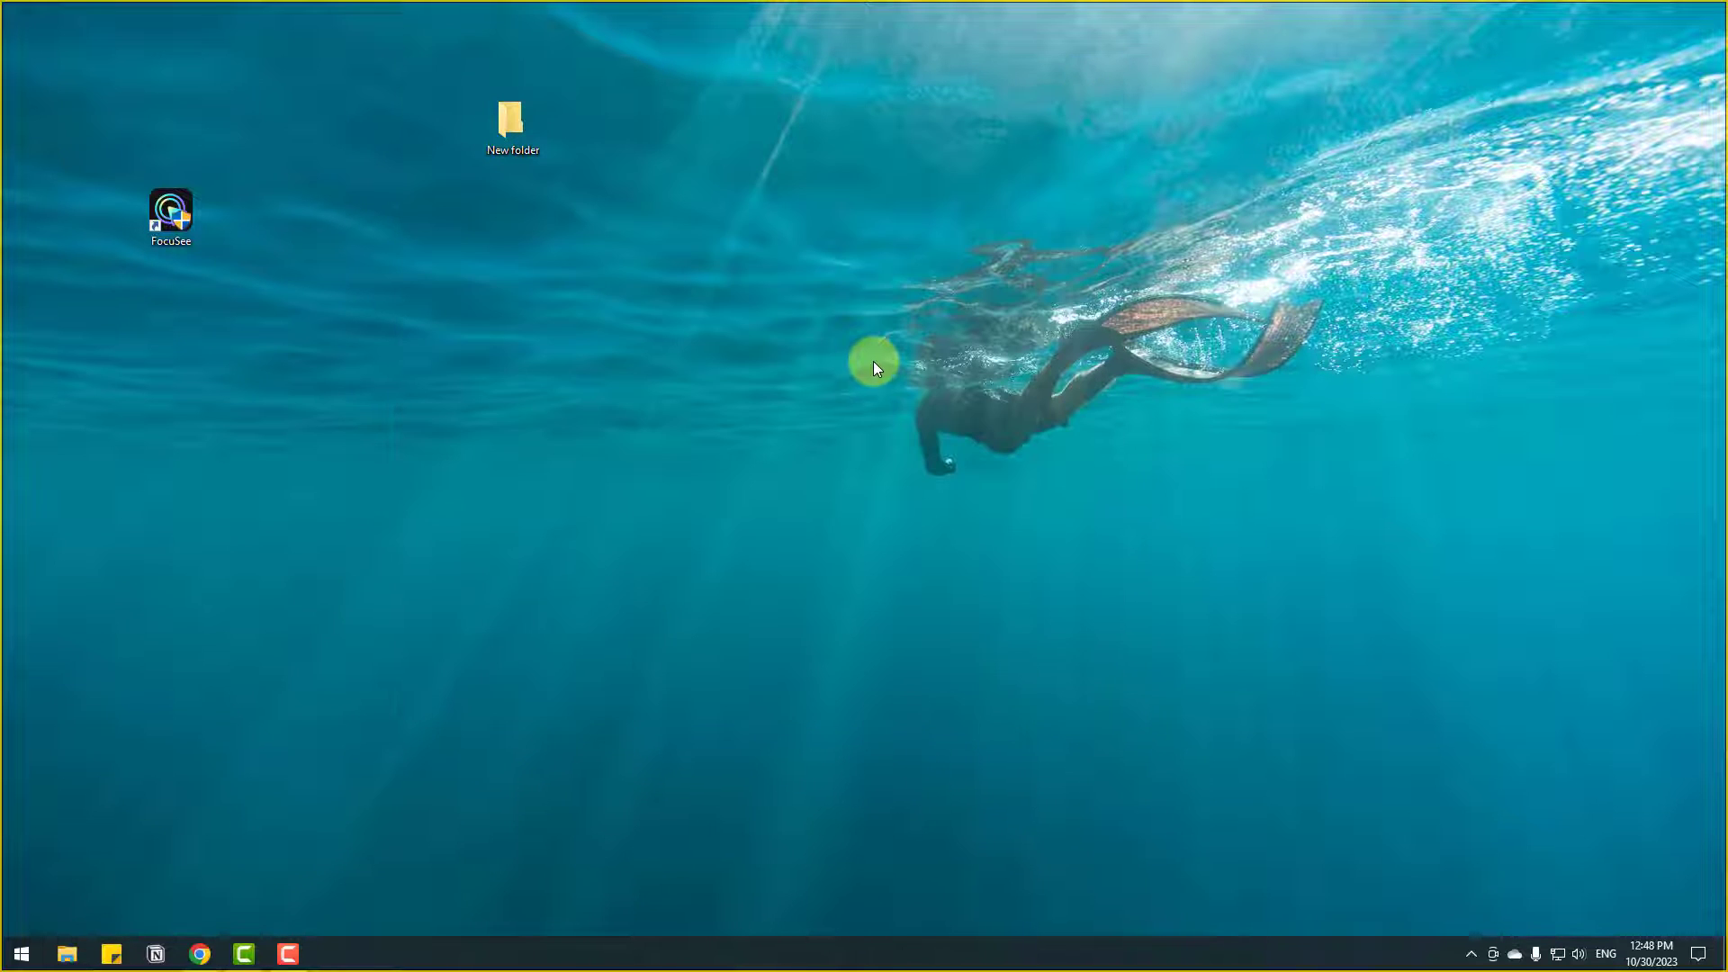
pyautogui.press('super')
# Step: Launch Paint via search and draw five freehand black curves on the canvas
pyautogui.write('paint')
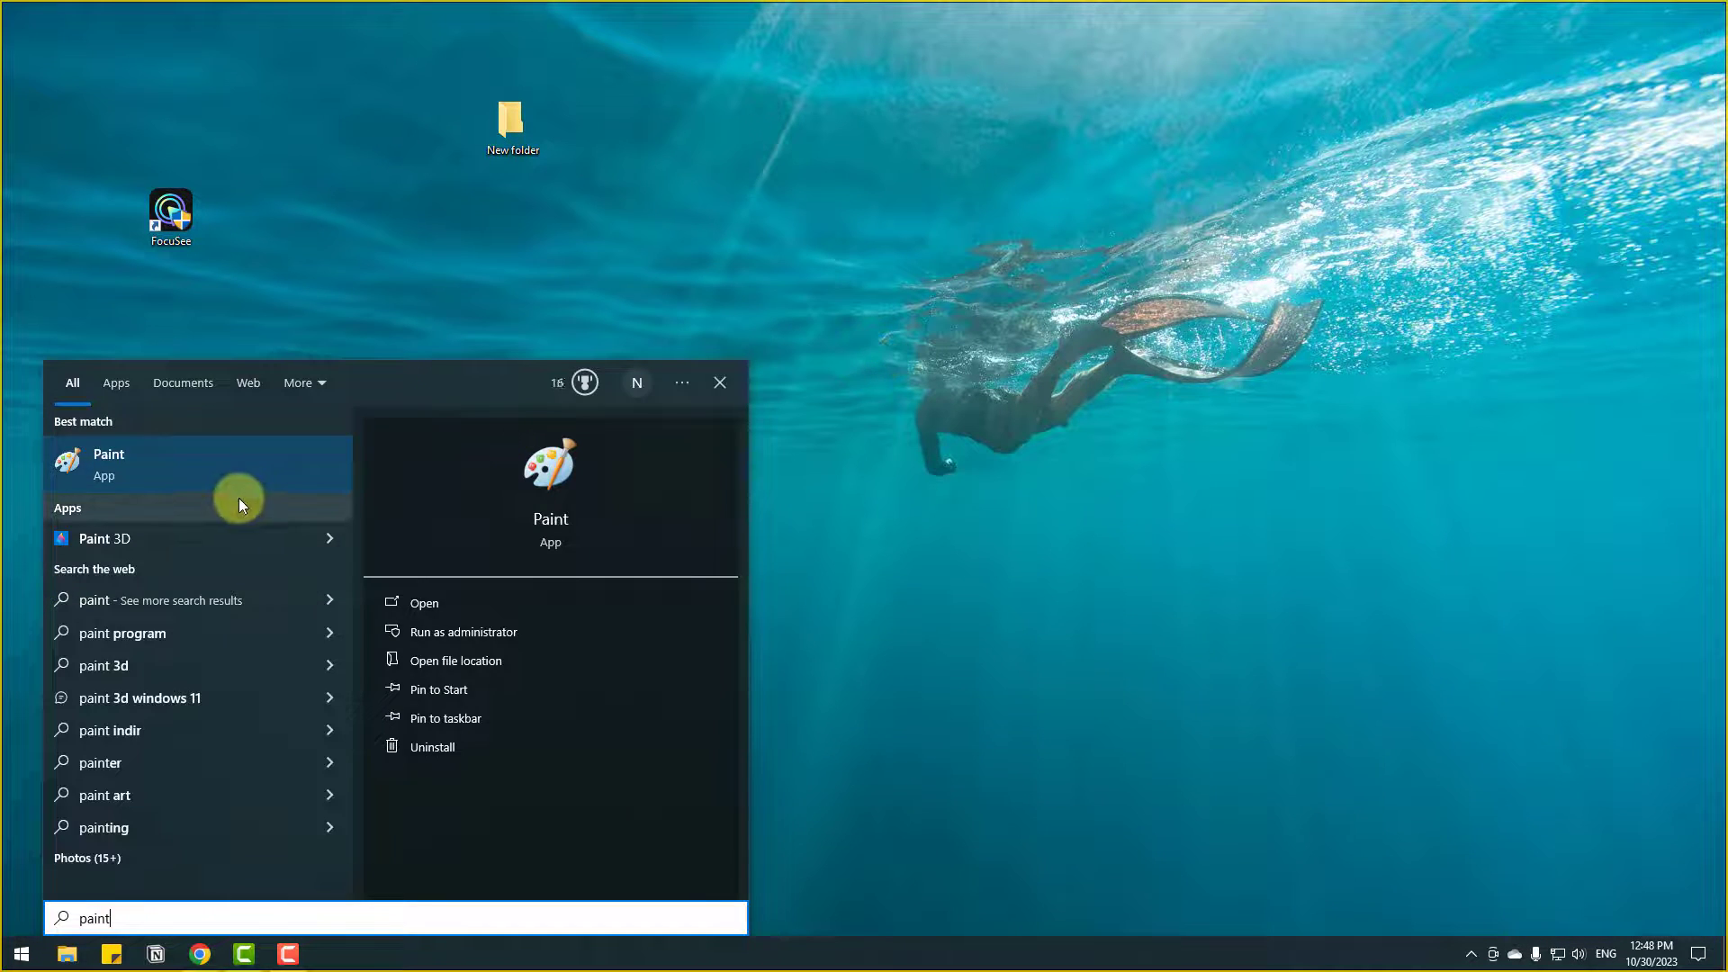
pyautogui.click(248, 478)
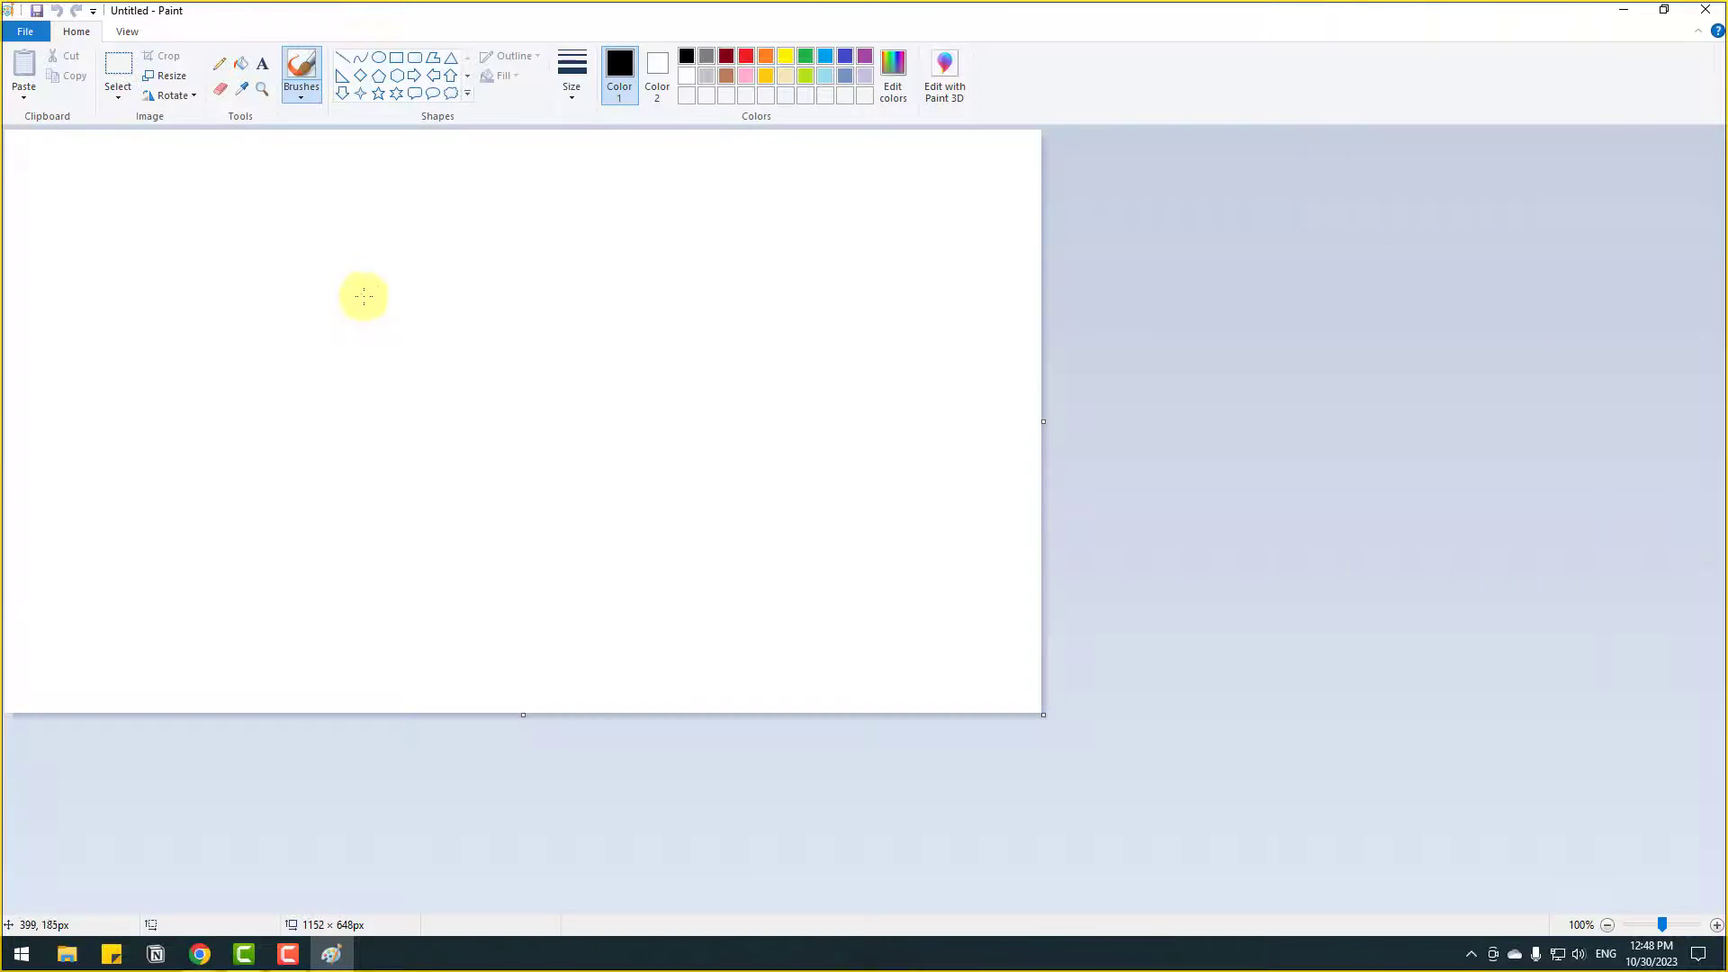
pyautogui.moveTo(402, 237)
pyautogui.mouseDown()
pyautogui.moveTo(303, 300)
pyautogui.moveTo(458, 280)
pyautogui.mouseUp()
pyautogui.moveTo(554, 227)
pyautogui.mouseDown()
pyautogui.moveTo(822, 239)
pyautogui.moveTo(839, 258)
pyautogui.mouseUp()
pyautogui.moveTo(630, 365); pyautogui.dragTo(326, 485)
pyautogui.moveTo(162, 294)
pyautogui.mouseDown()
pyautogui.moveTo(115, 306)
pyautogui.moveTo(176, 512)
pyautogui.mouseUp()
pyautogui.moveTo(477, 568); pyautogui.dragTo(880, 364)
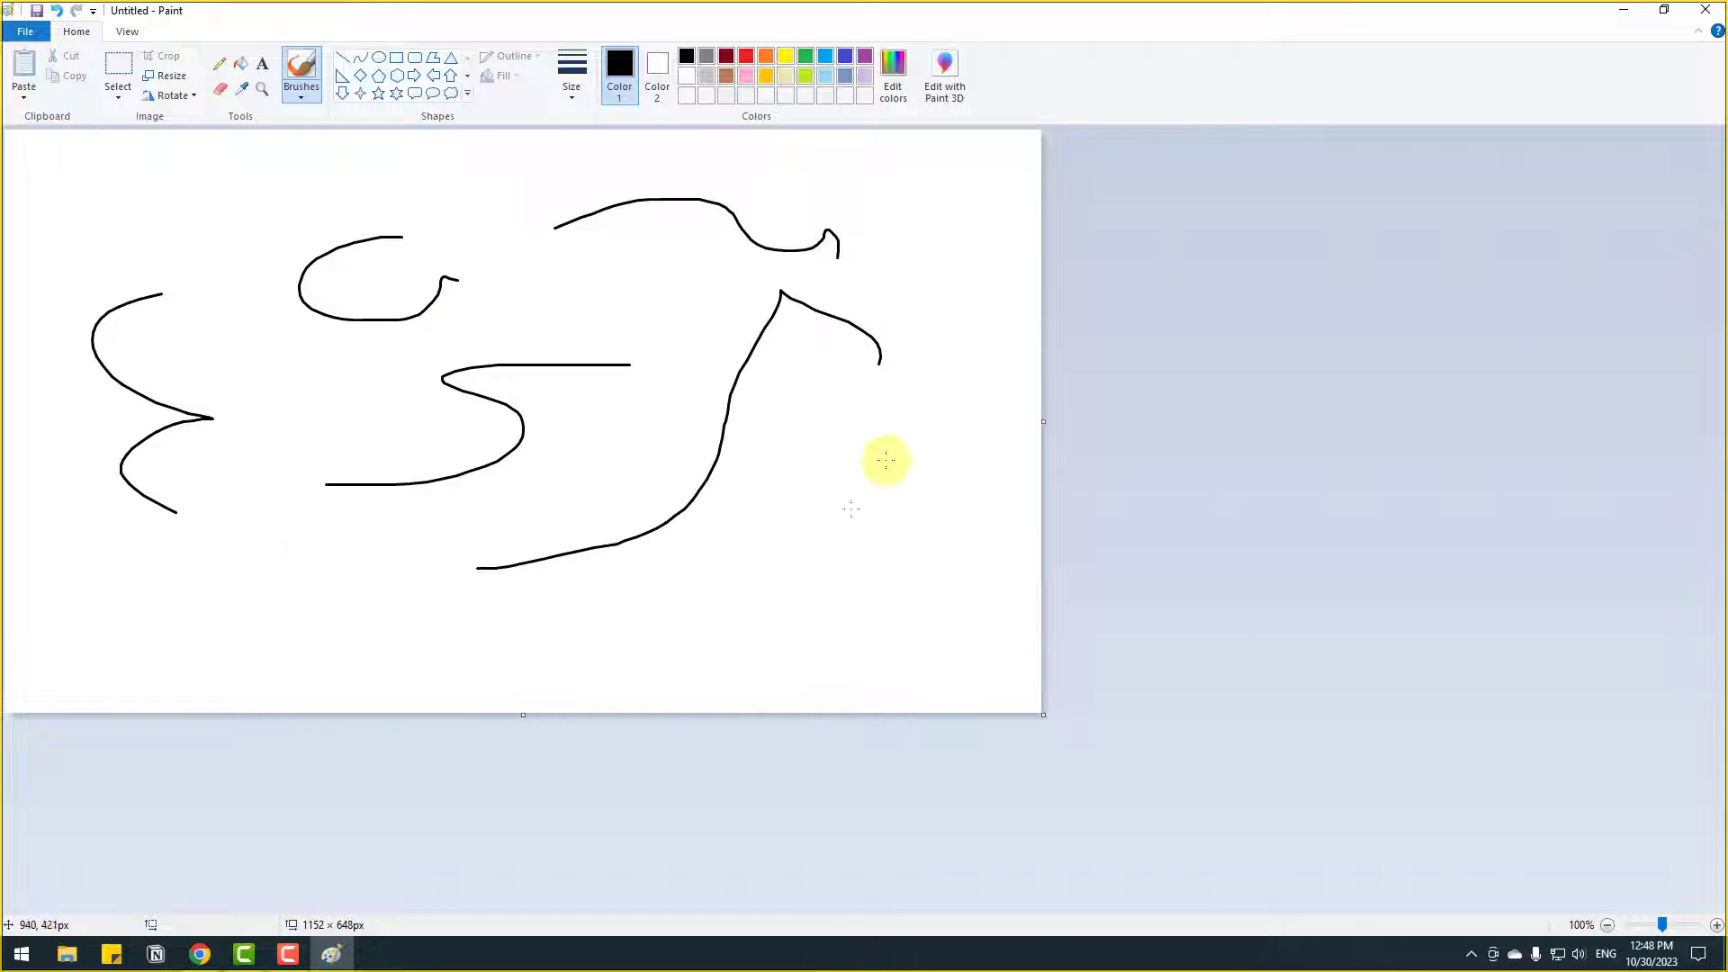
# Step: Add three more strokes, then close Paint without saving
pyautogui.moveTo(833, 469)
pyautogui.mouseDown()
pyautogui.moveTo(851, 641)
pyautogui.moveTo(721, 653)
pyautogui.mouseUp()
pyautogui.moveTo(507, 619)
pyautogui.mouseDown()
pyautogui.moveTo(508, 634)
pyautogui.moveTo(387, 646)
pyautogui.mouseUp()
pyautogui.moveTo(237, 619)
pyautogui.mouseDown()
pyautogui.moveTo(230, 270)
pyautogui.moveTo(163, 185)
pyautogui.mouseUp()
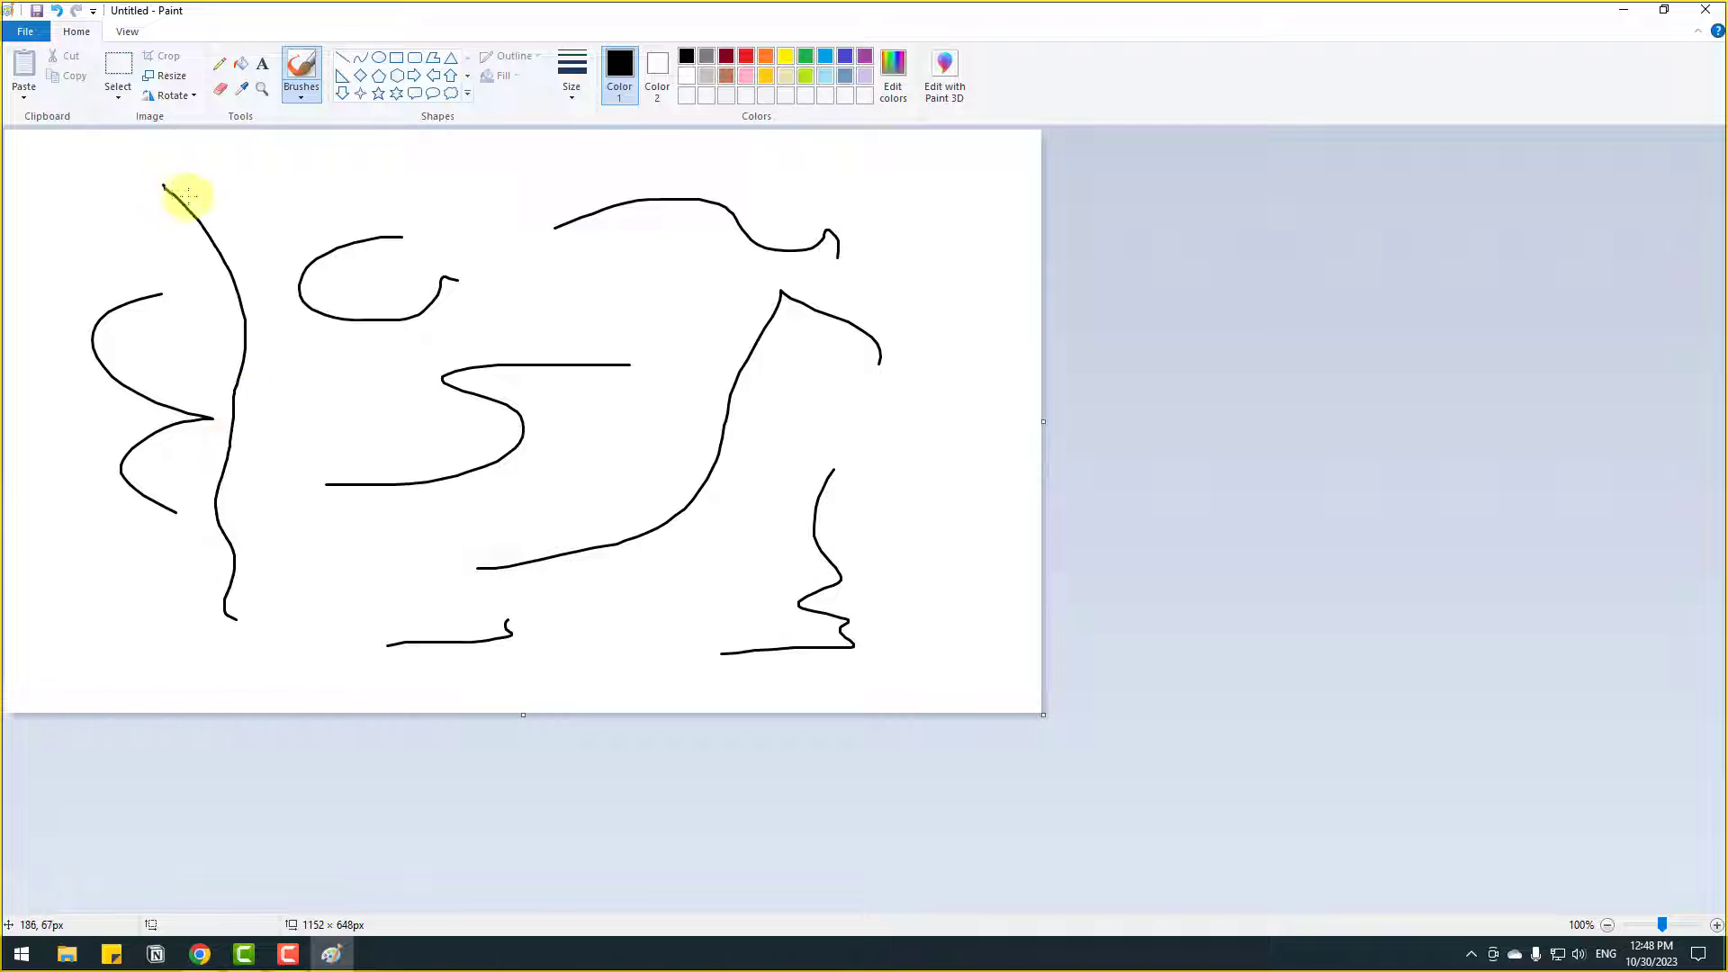
pyautogui.click(1705, 9)
pyautogui.click(892, 476)
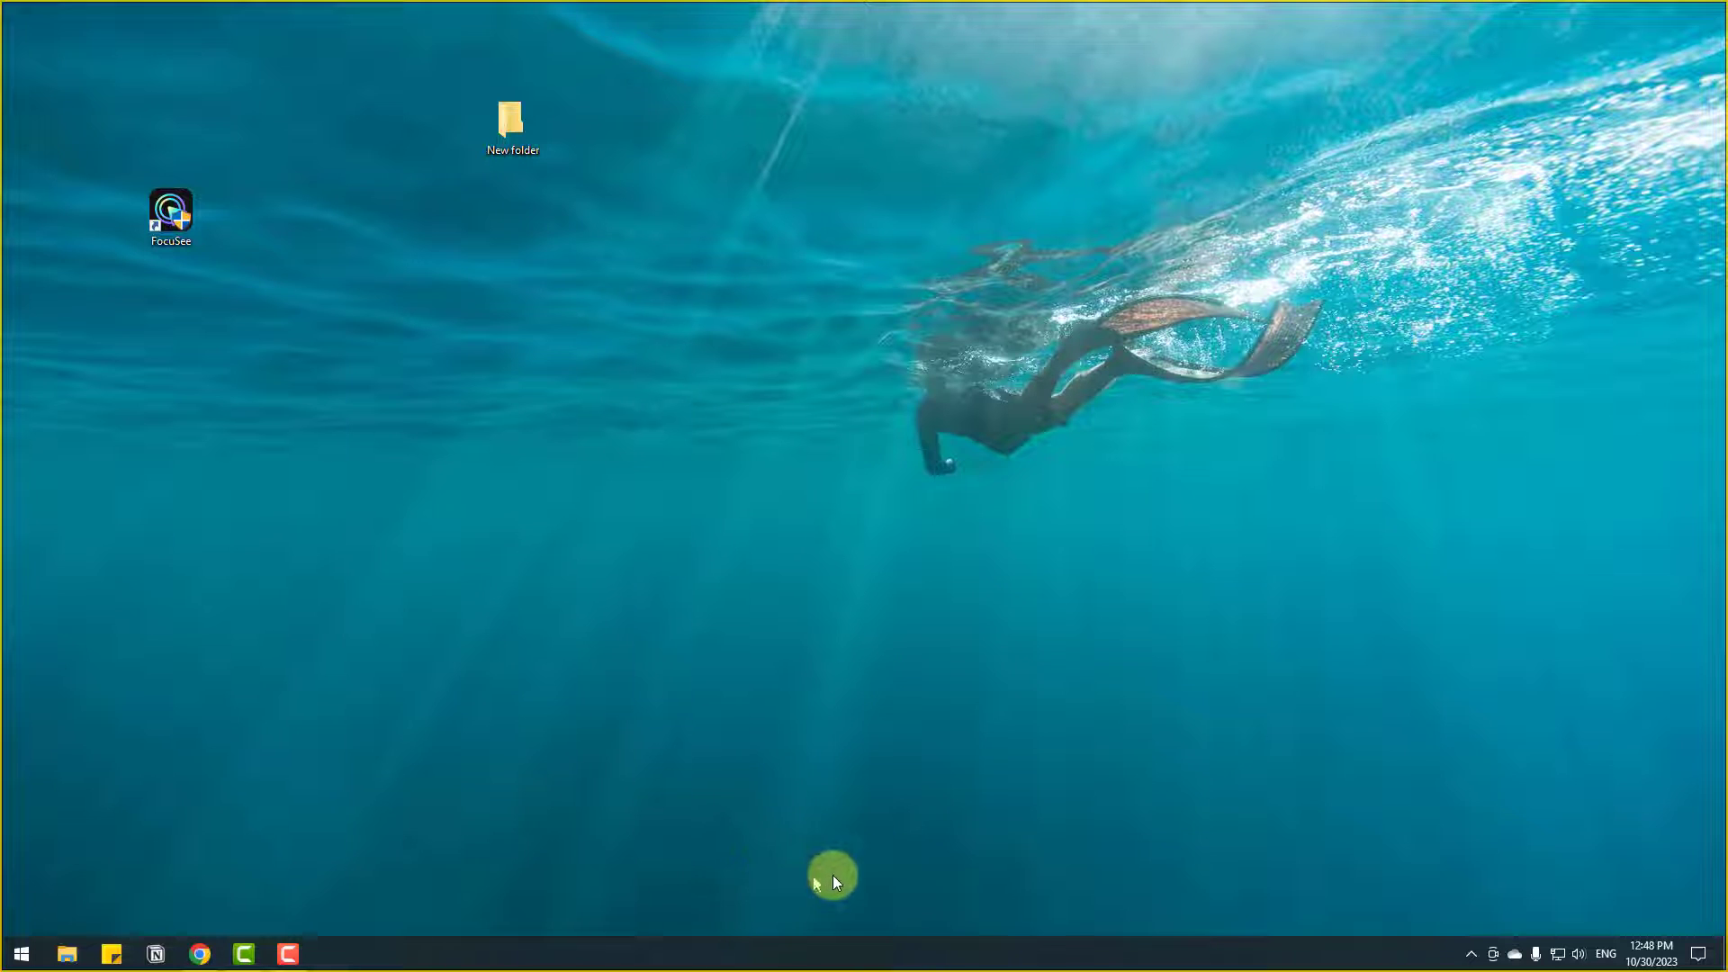
# Step: Stop the recording, reduce the clip's padding to 4, and try inset border colours
pyautogui.hotkey('ctrl', 'shift', '2')
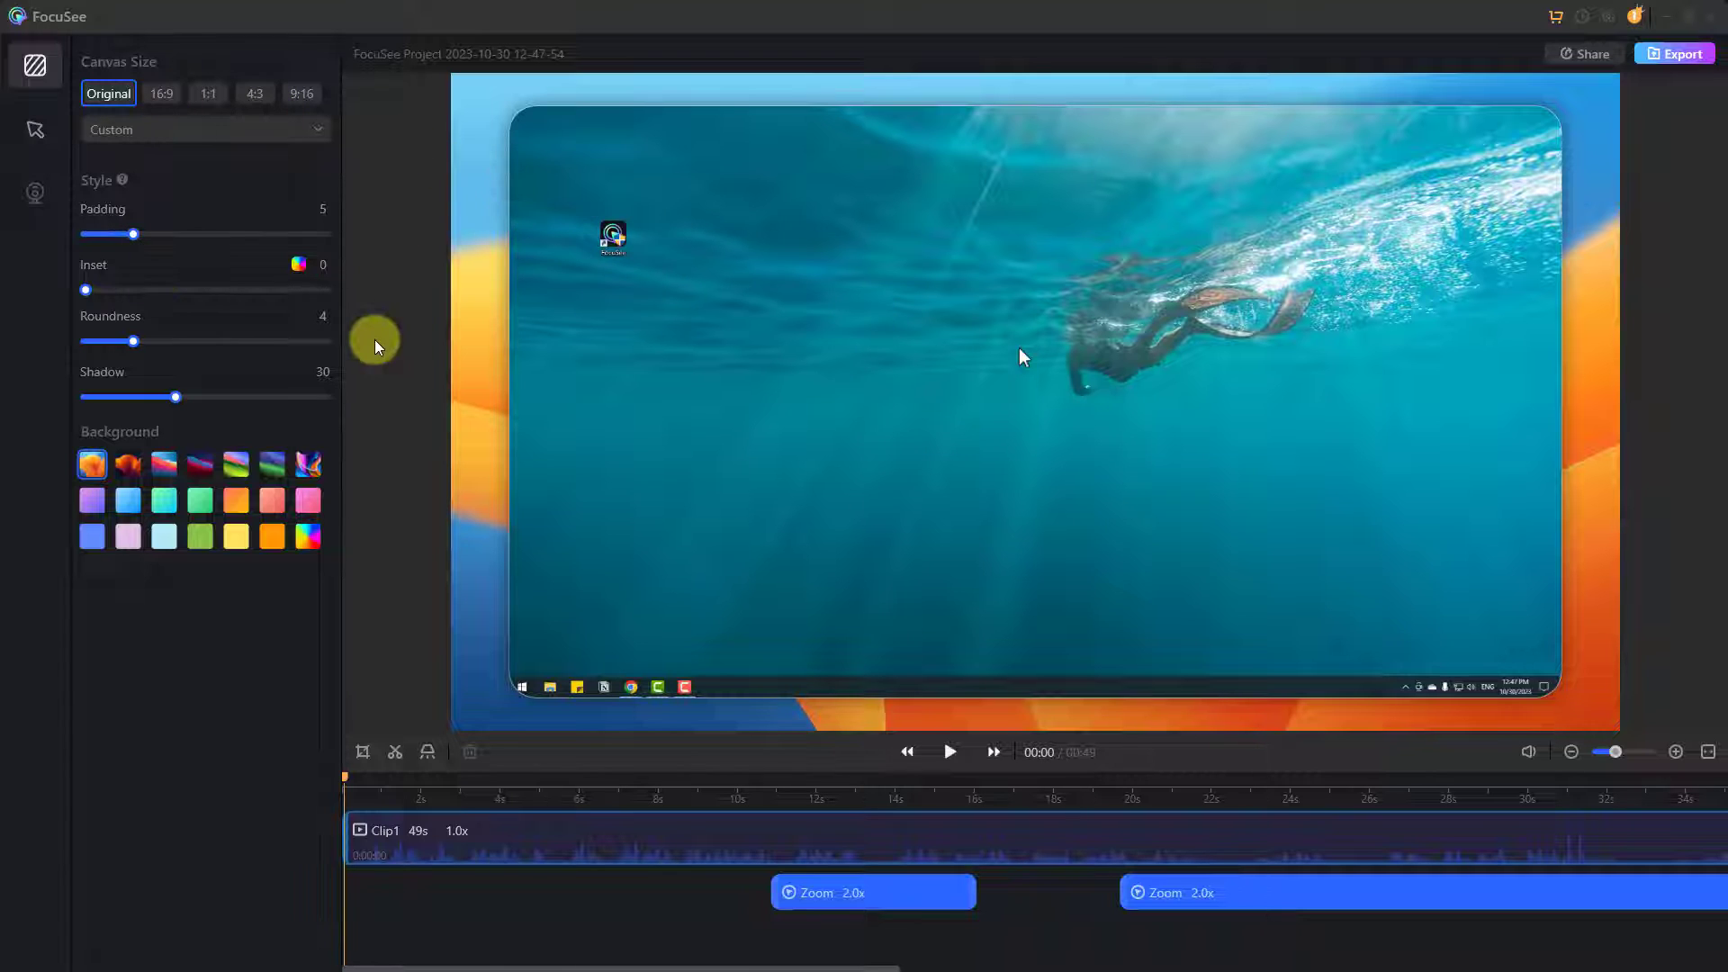
pyautogui.moveTo(133, 236); pyautogui.dragTo(102, 290)
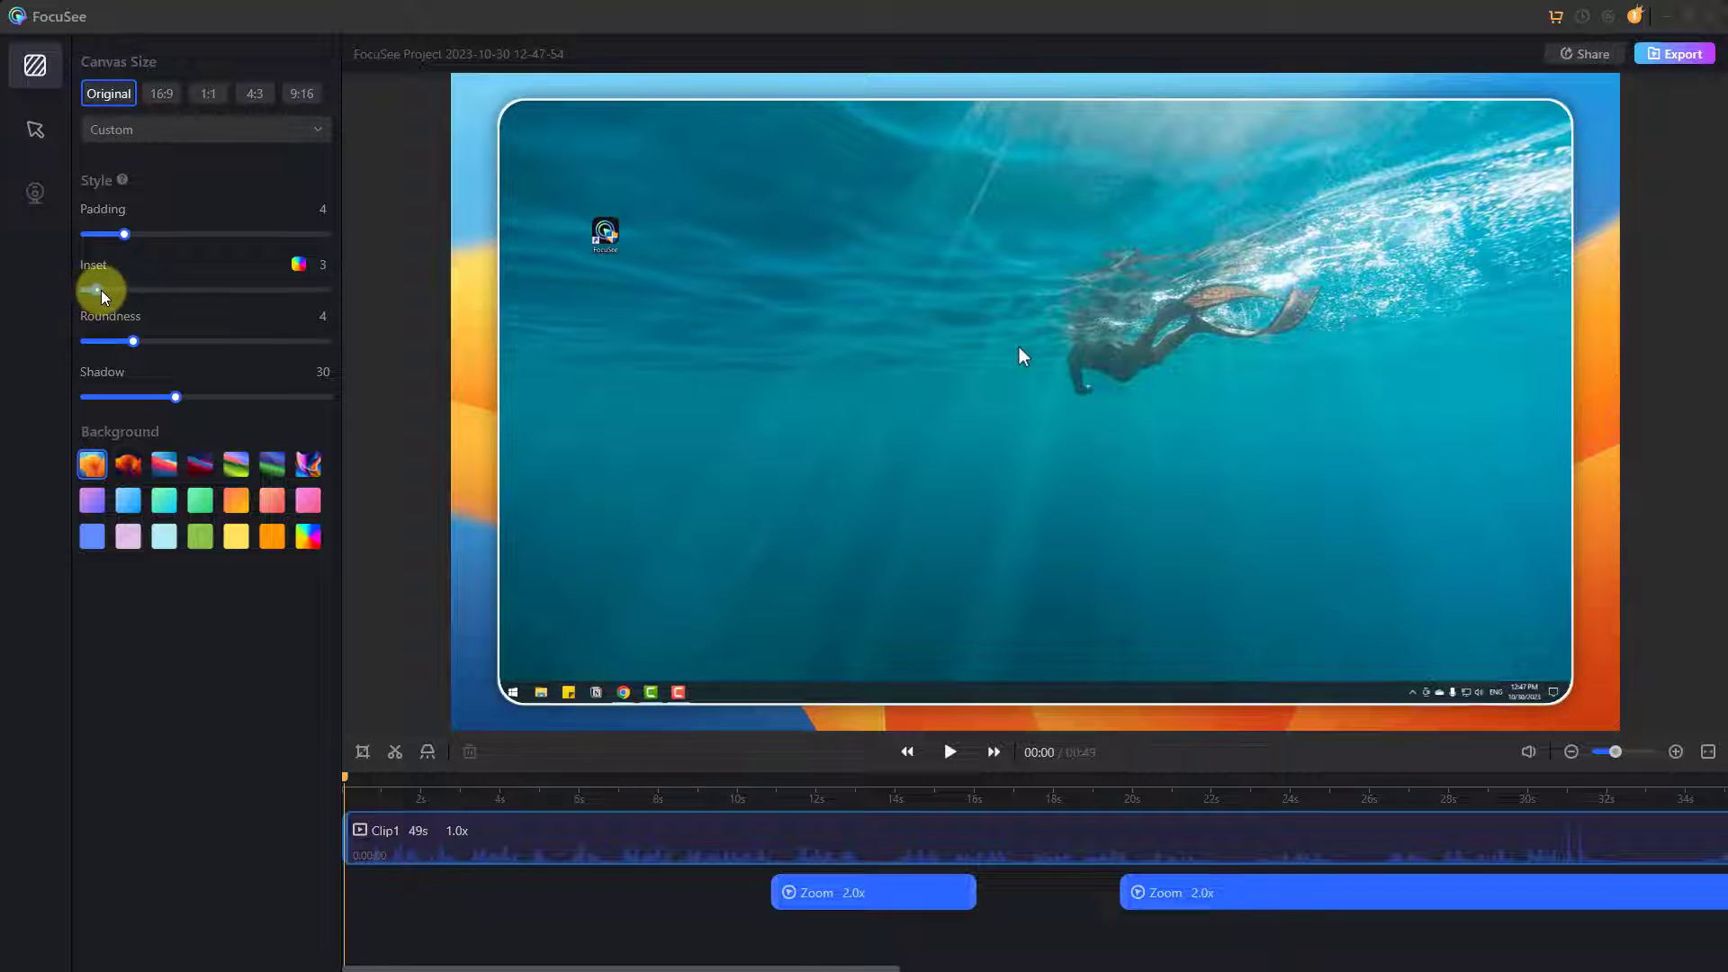
pyautogui.click(299, 265)
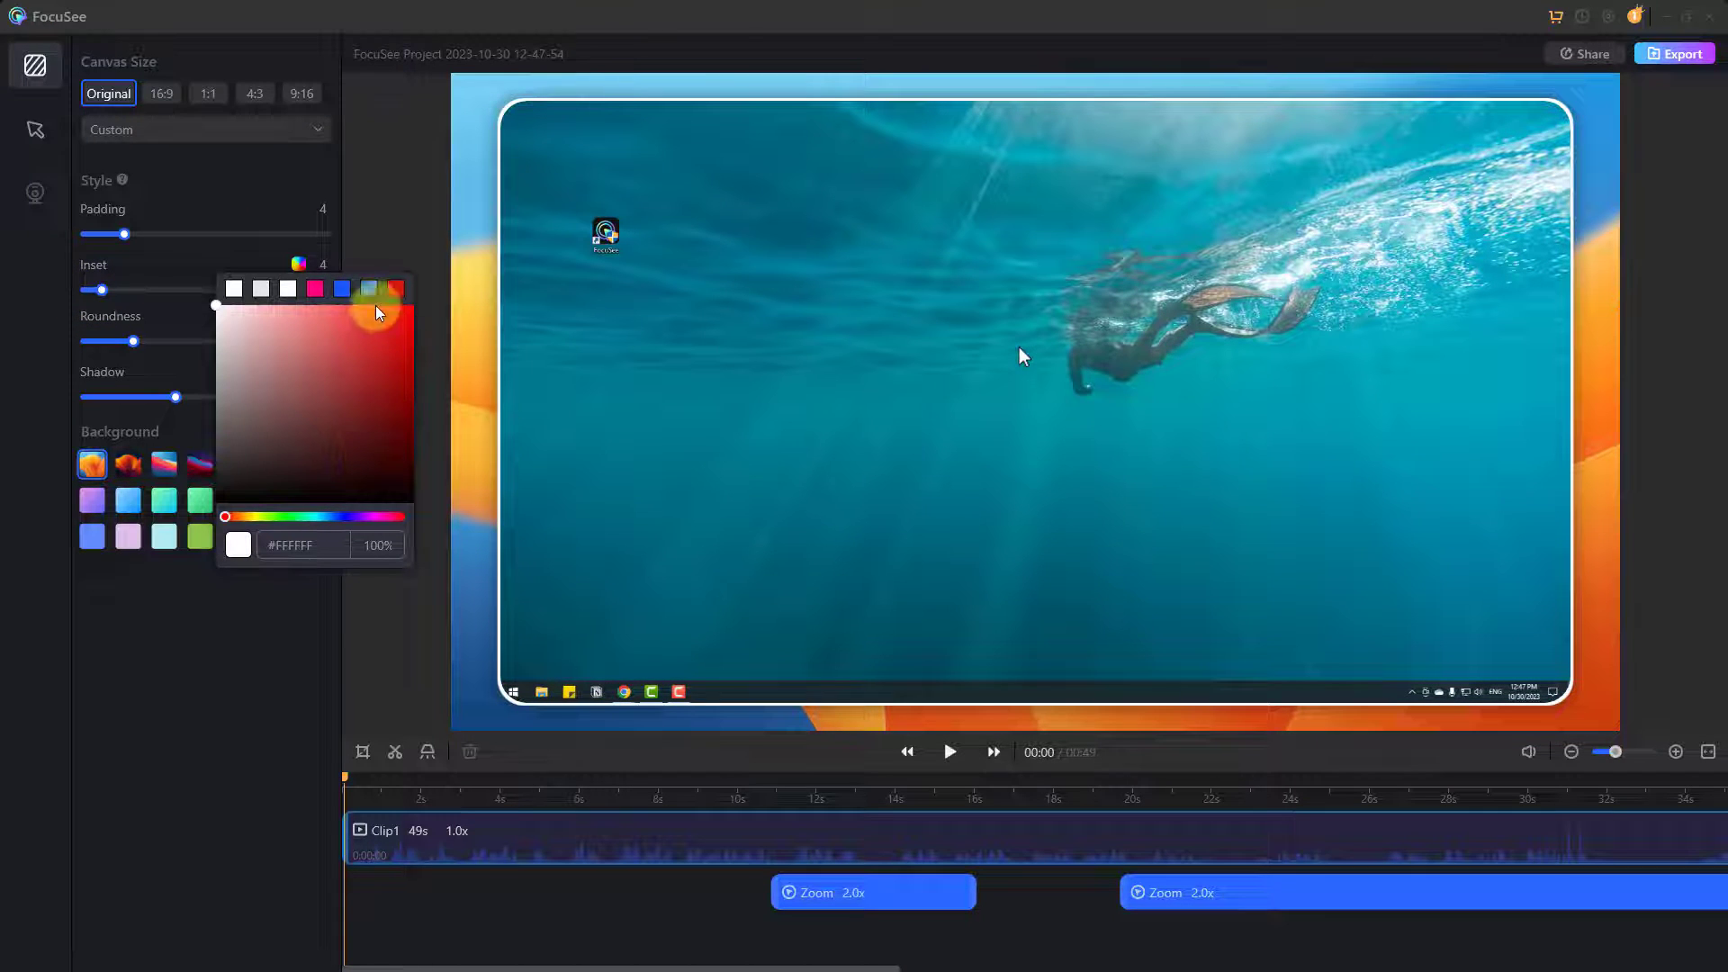
pyautogui.click(342, 288)
pyautogui.click(317, 289)
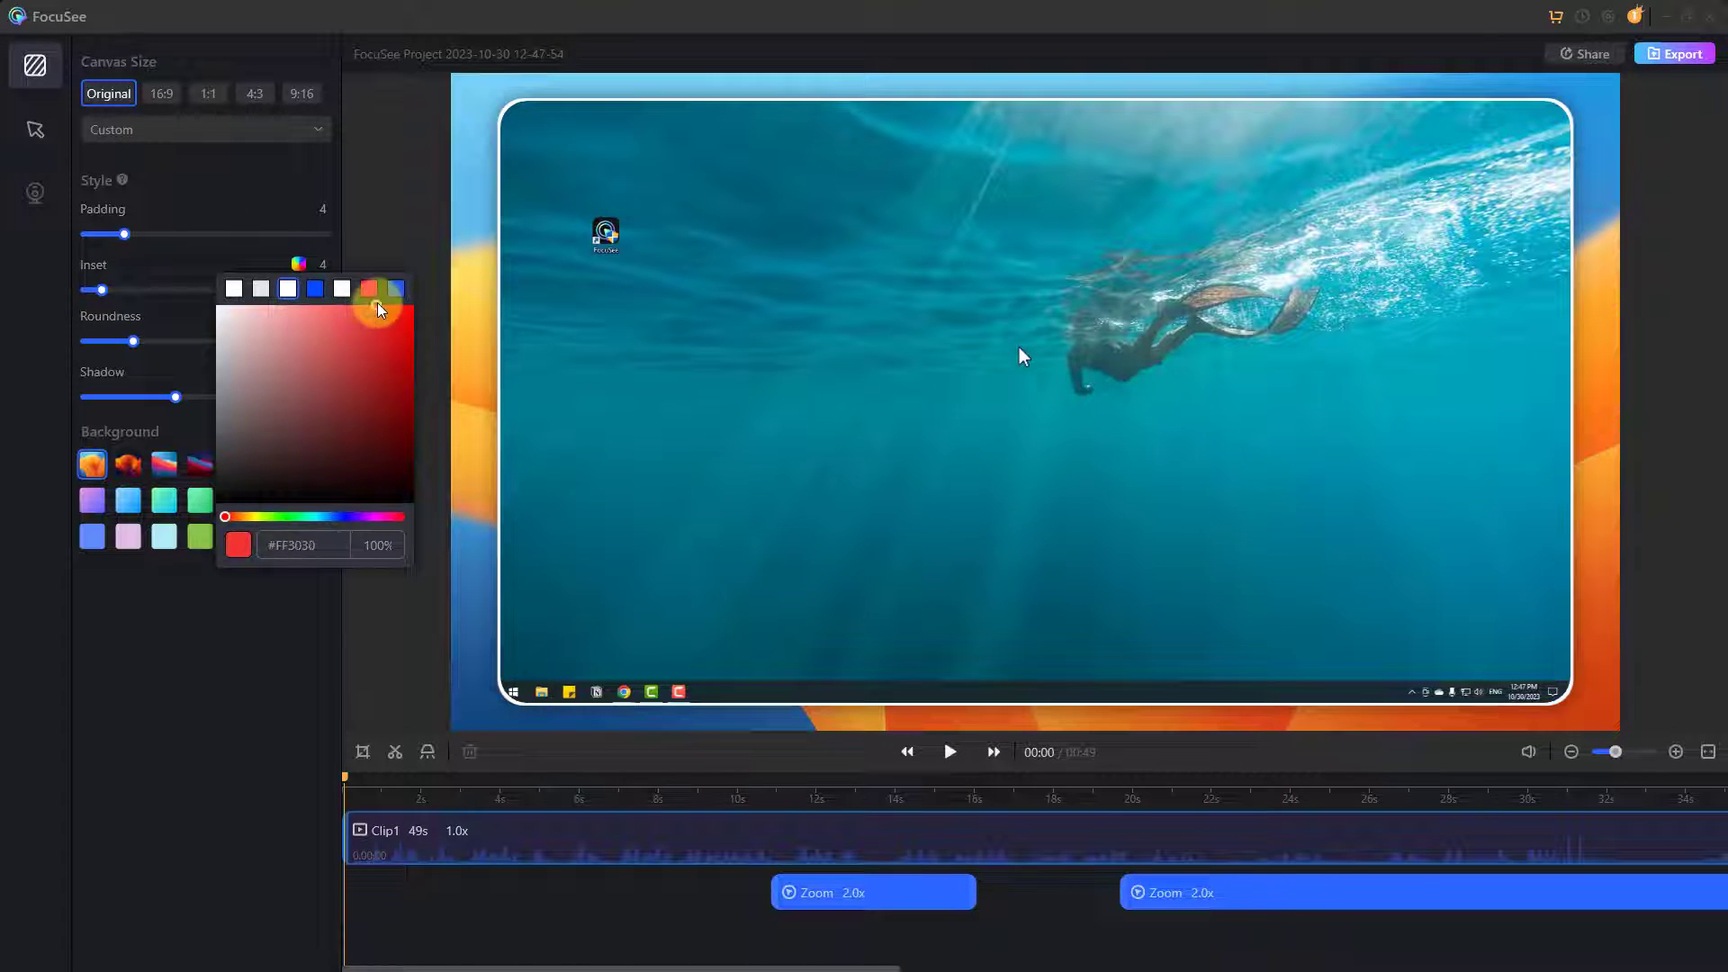
# Step: Make the inset border white at thickness 2, with roundness 4 and shadow 63
pyautogui.moveTo(375, 315); pyautogui.dragTo(411, 317)
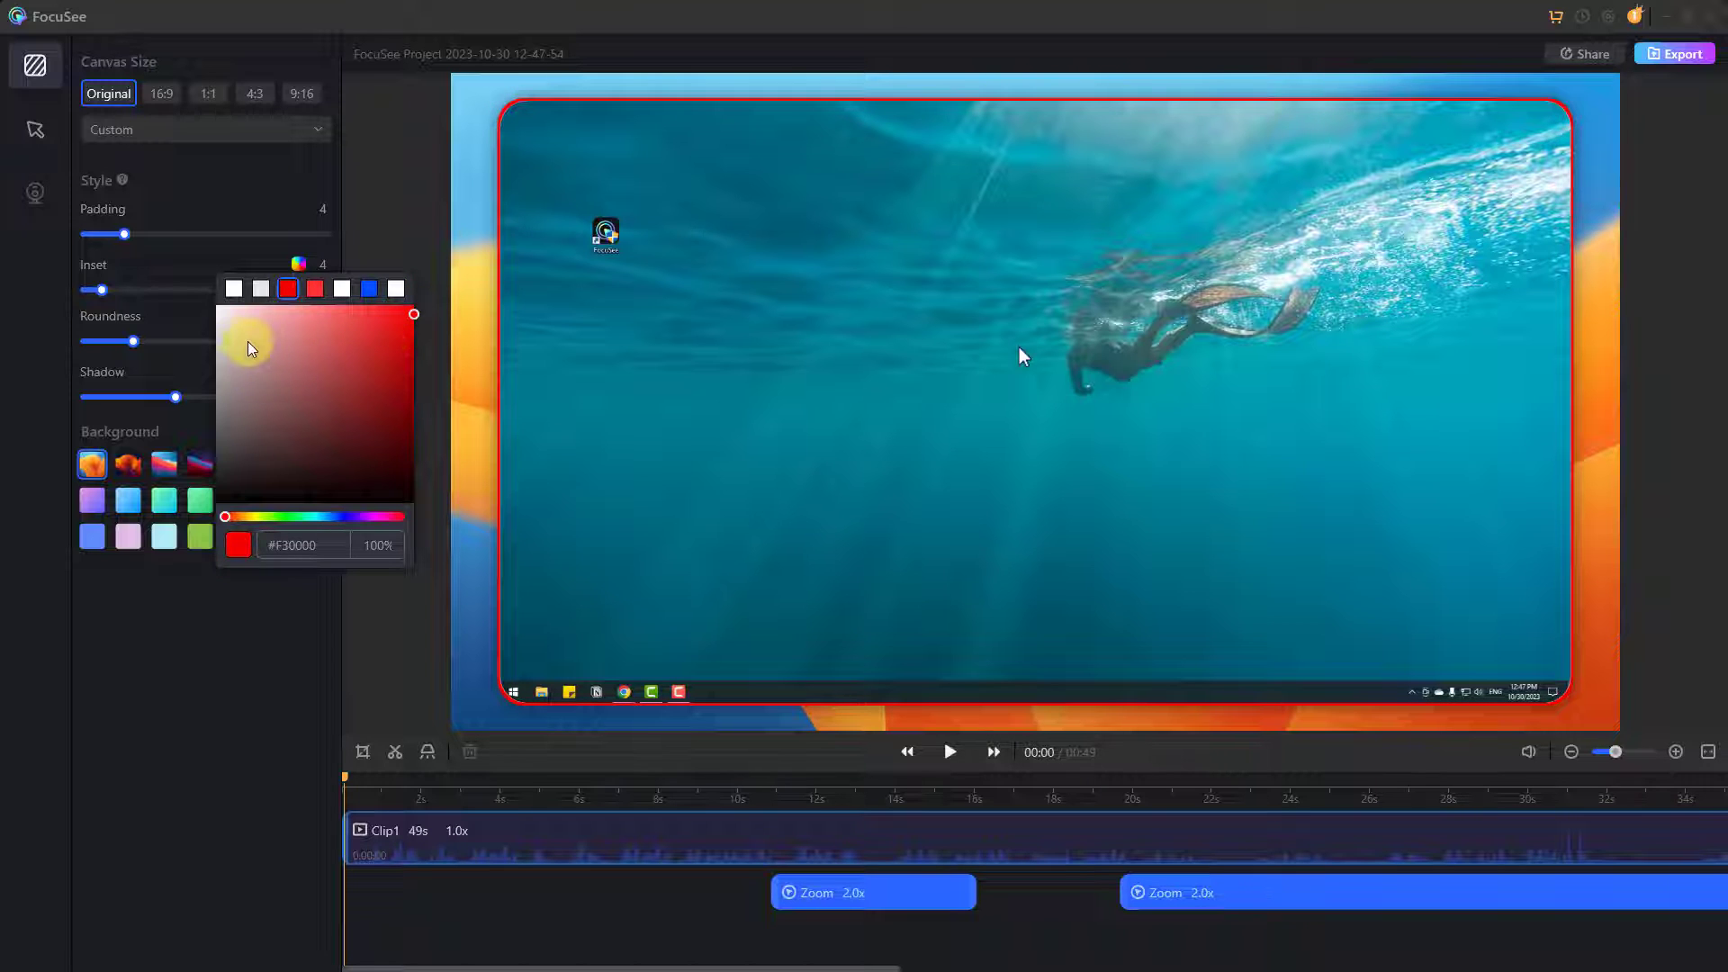
pyautogui.click(146, 265)
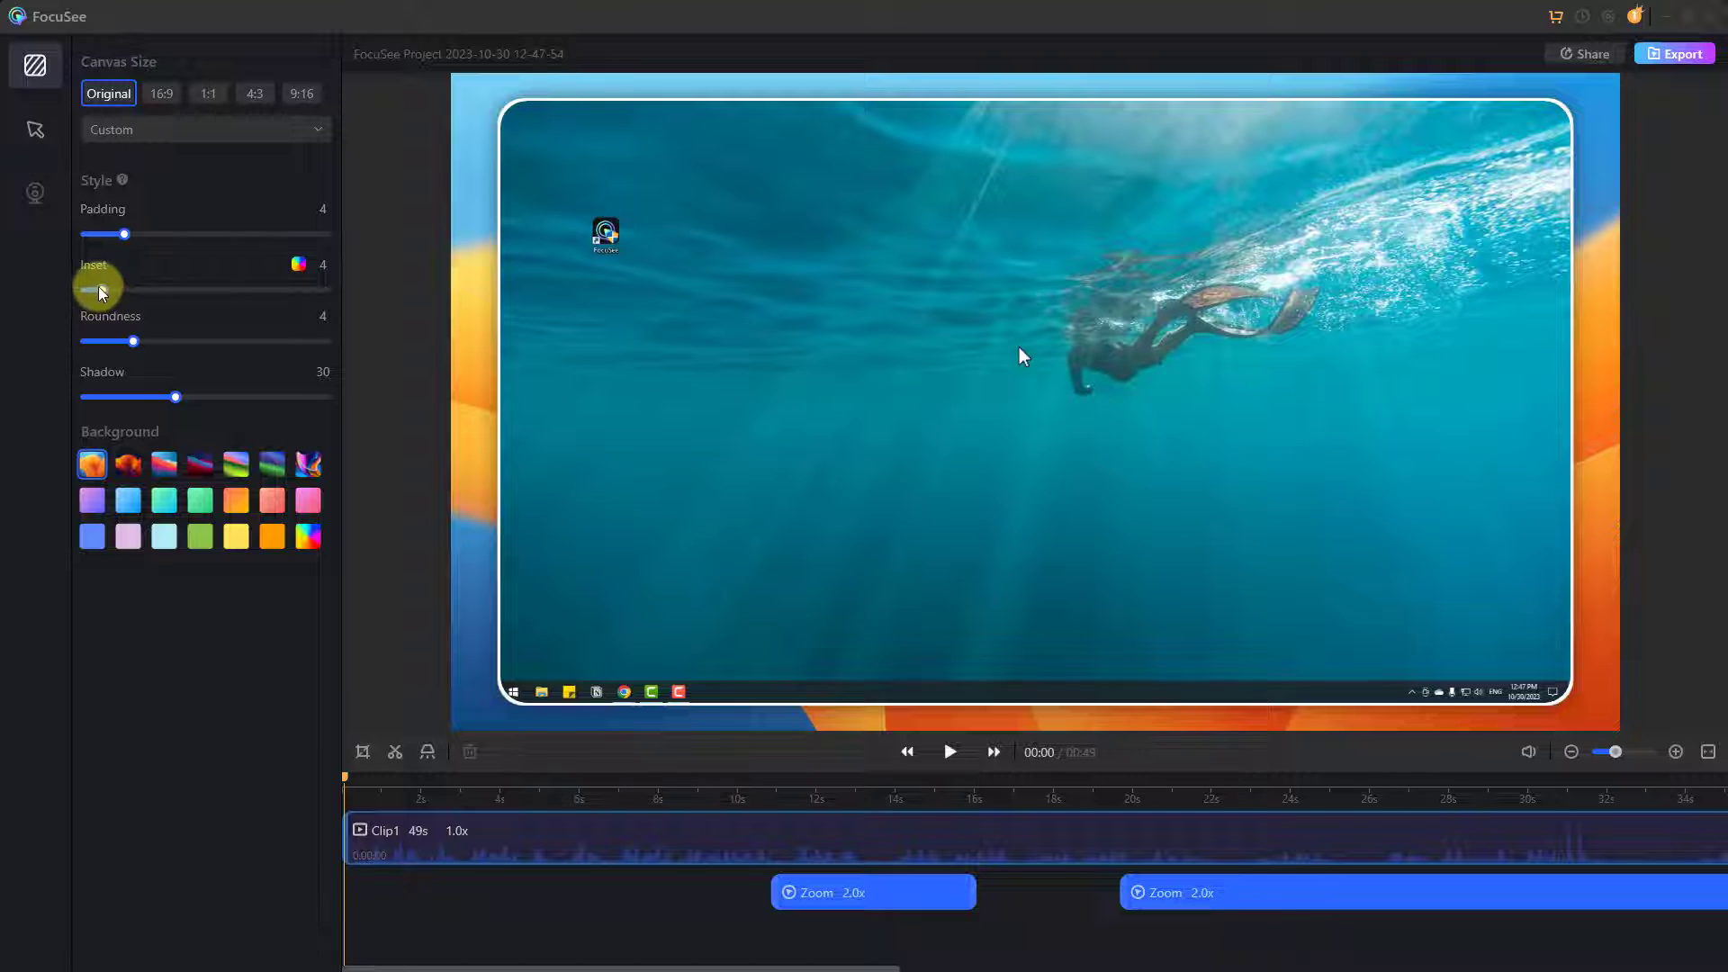
pyautogui.moveTo(99, 287); pyautogui.dragTo(88, 286)
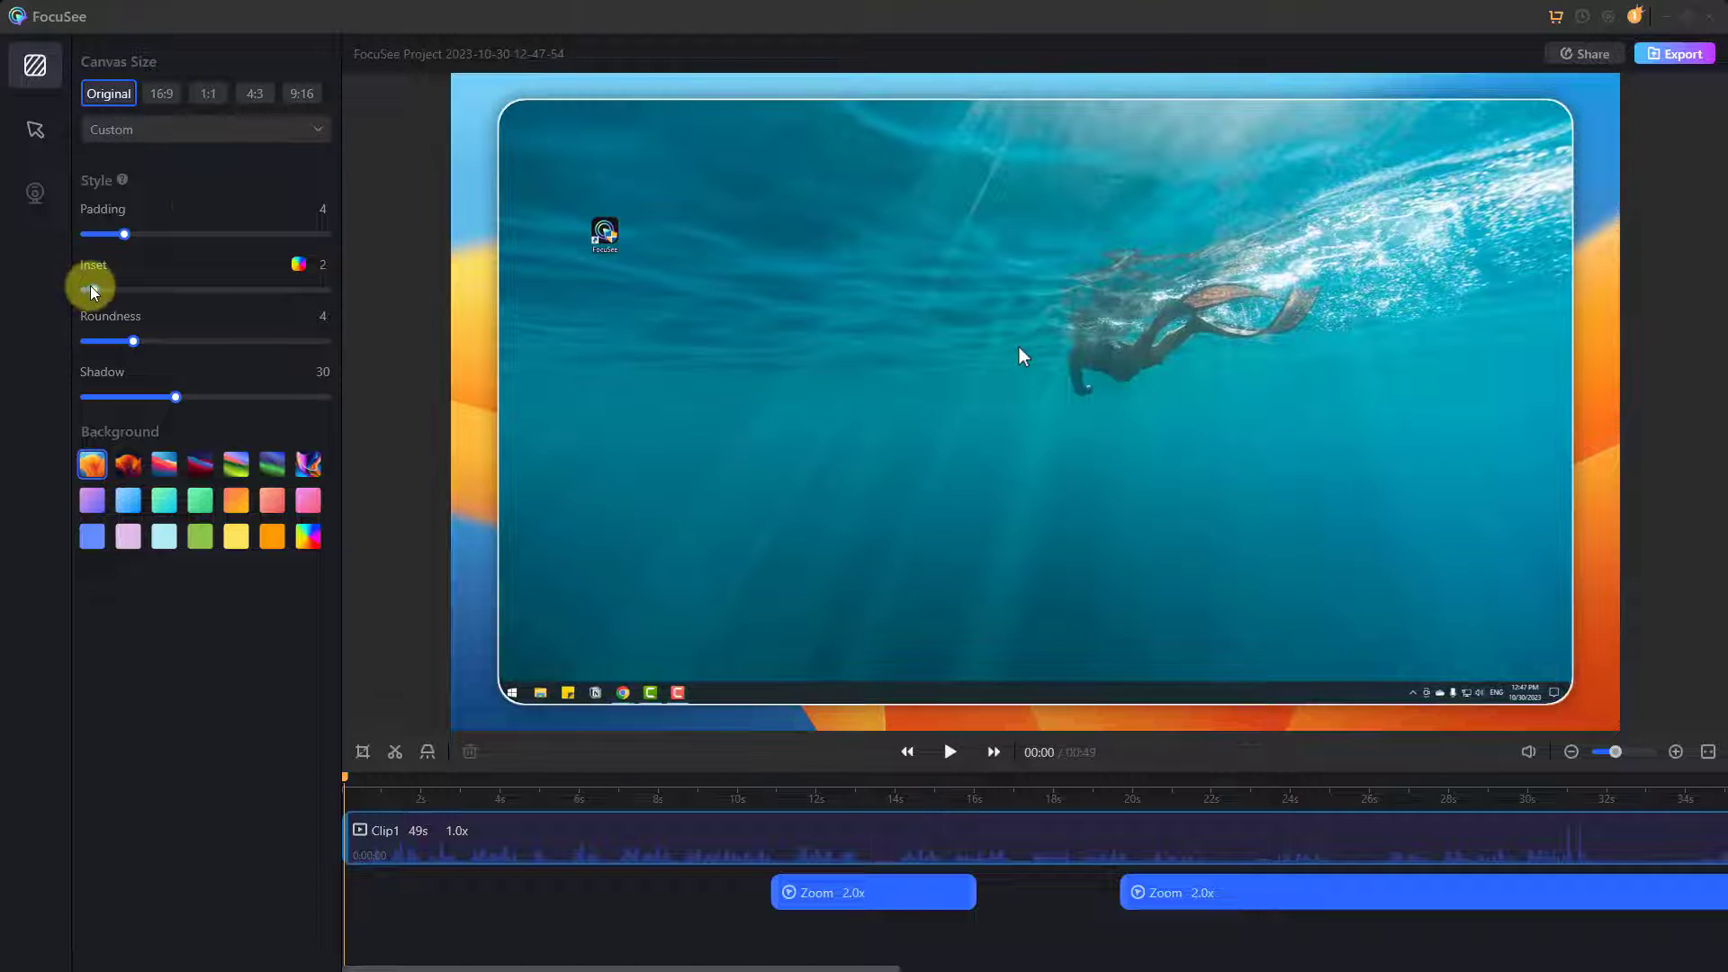
pyautogui.moveTo(141, 339); pyautogui.dragTo(104, 336)
pyautogui.moveTo(177, 398); pyautogui.dragTo(262, 407)
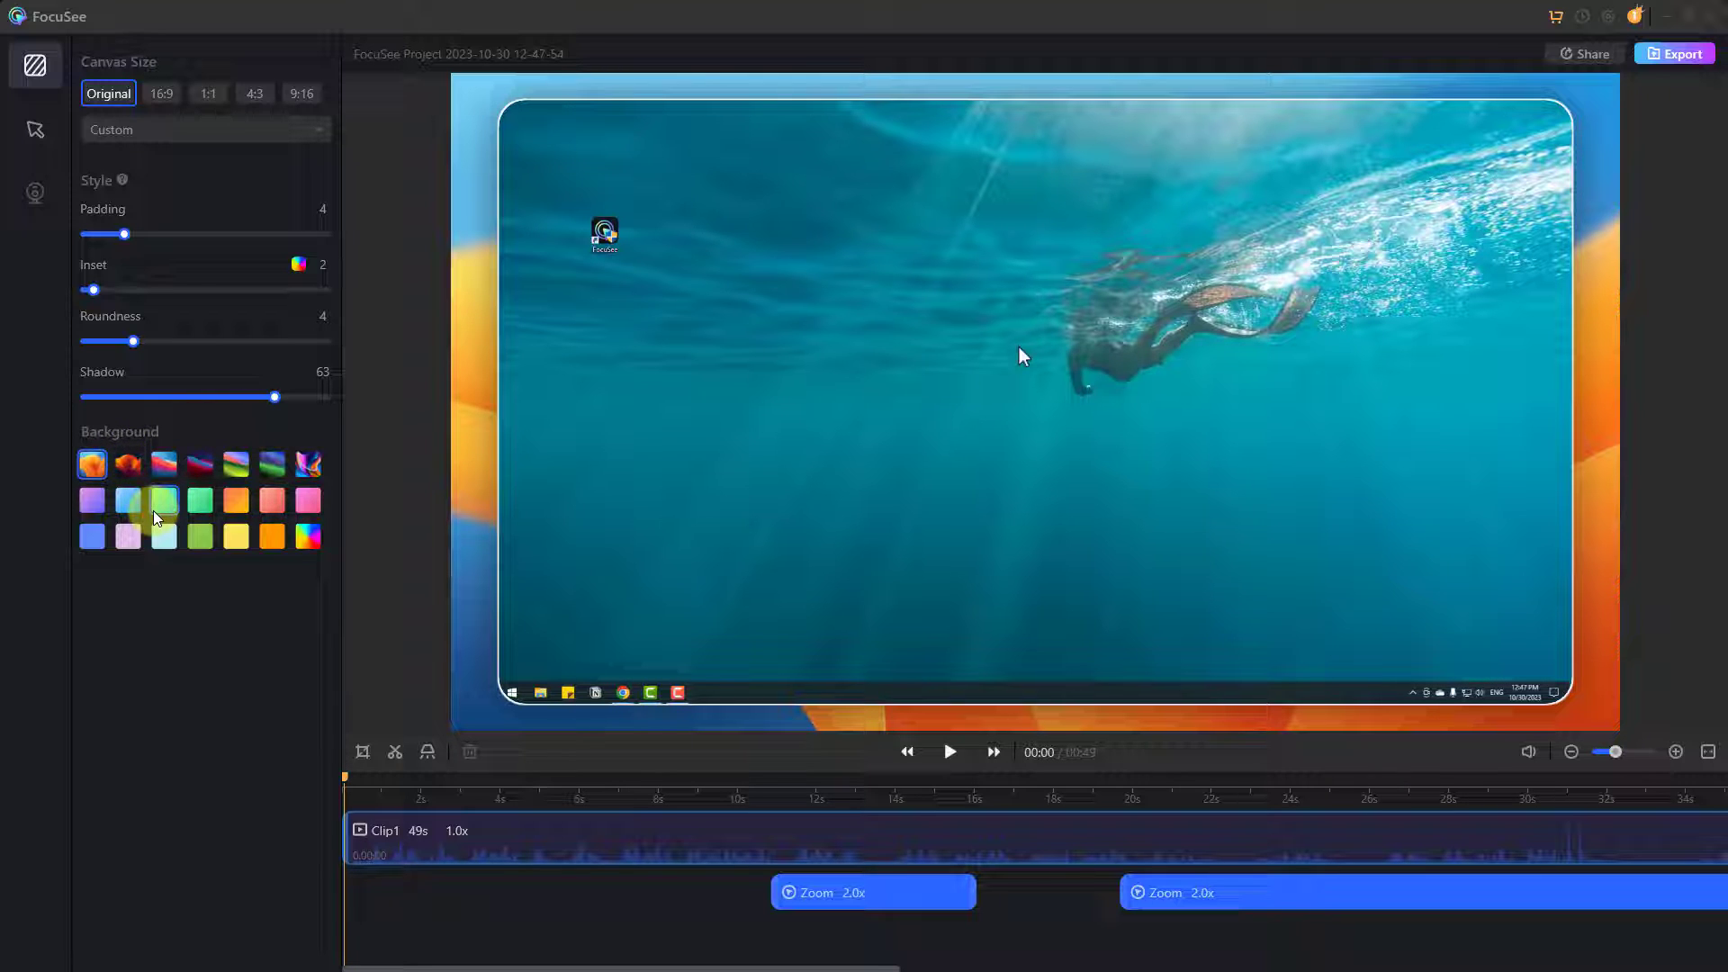
# Step: Try several wallpaper and gradient backgrounds, including a custom deep red colour
pyautogui.click(132, 466)
pyautogui.click(164, 463)
pyautogui.click(199, 463)
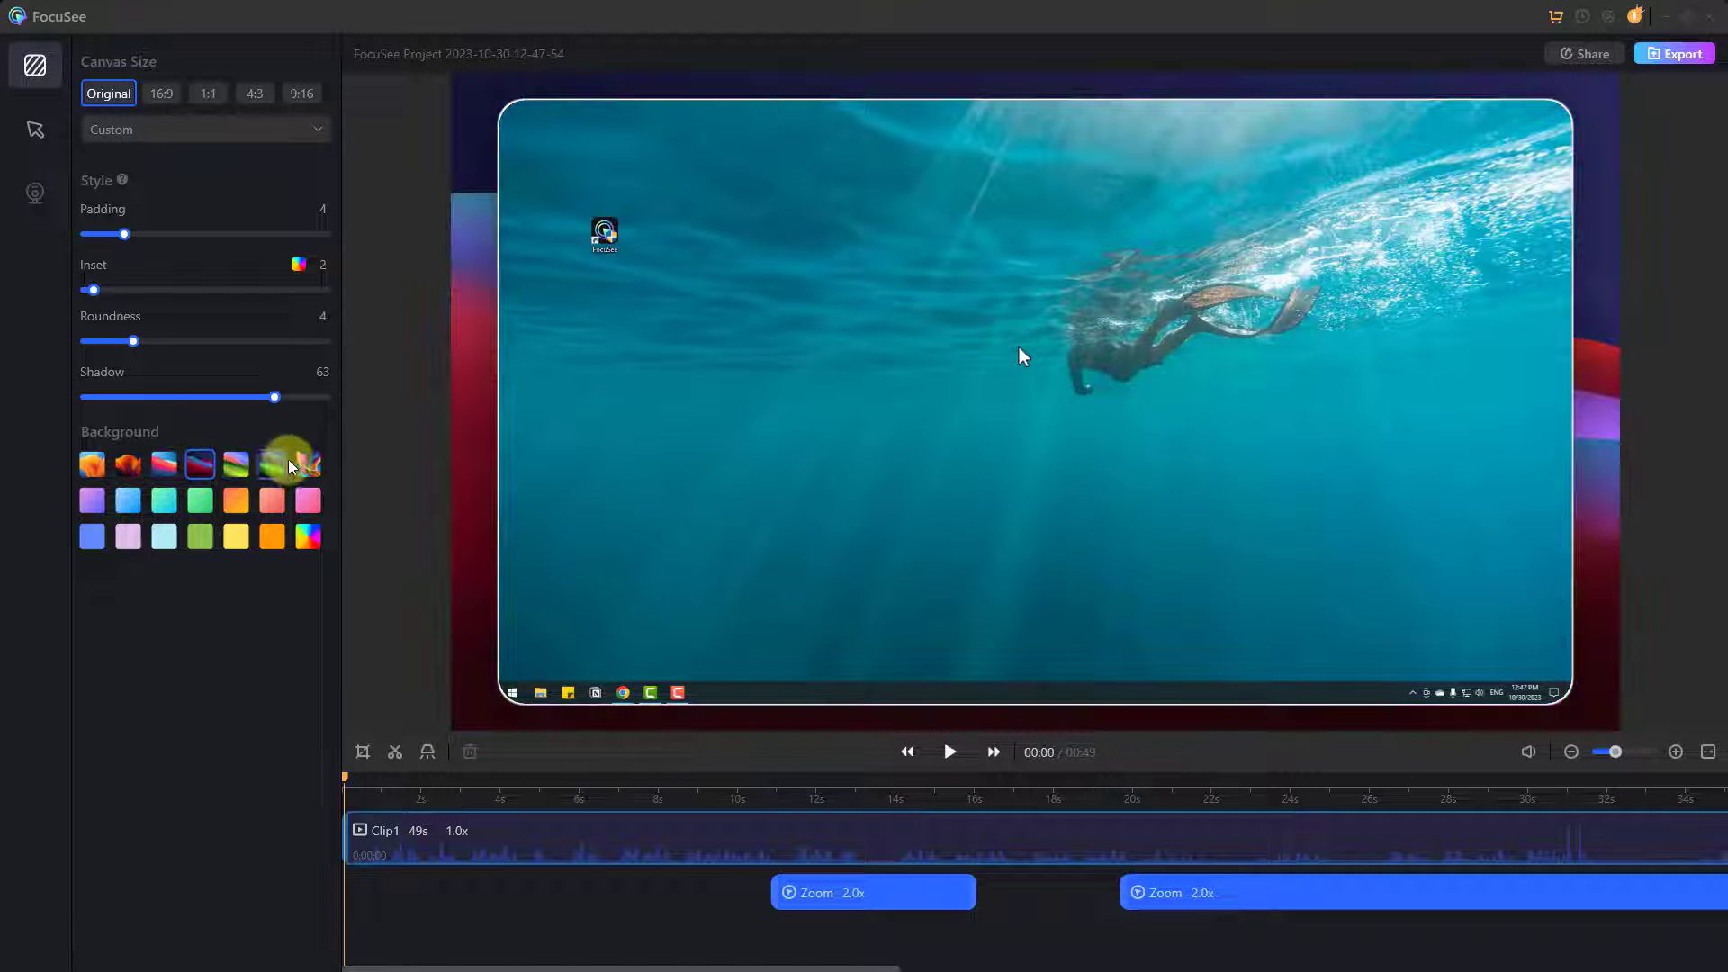
pyautogui.click(308, 464)
pyautogui.click(308, 500)
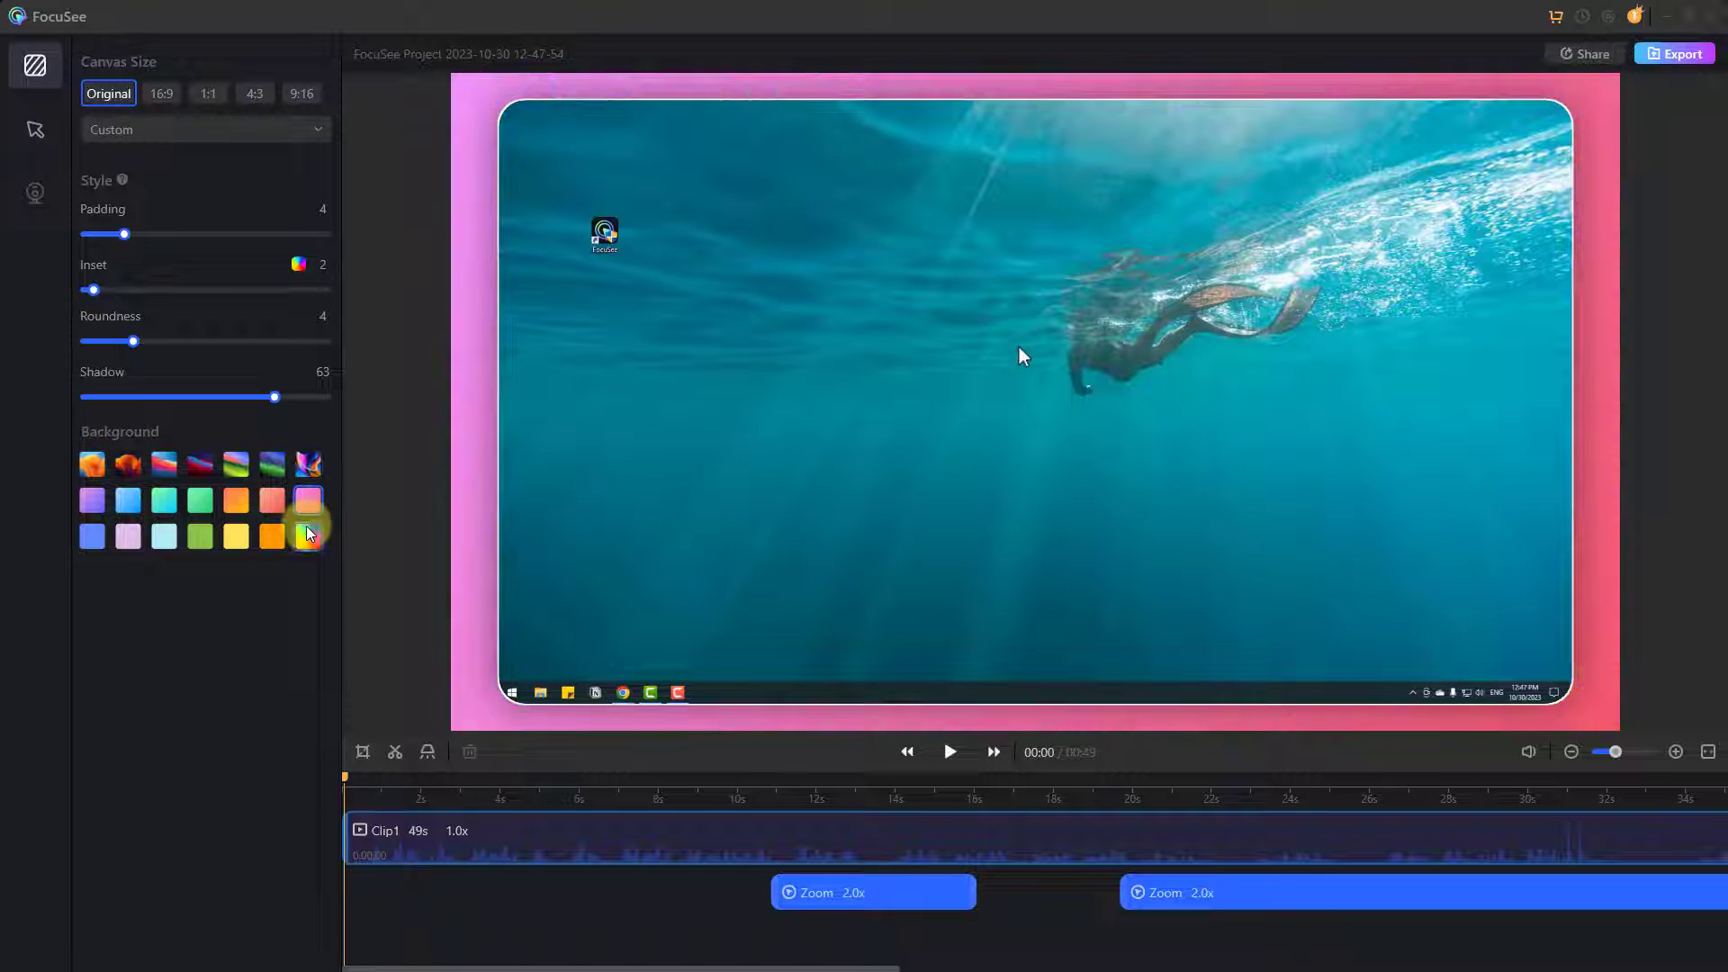
pyautogui.click(309, 535)
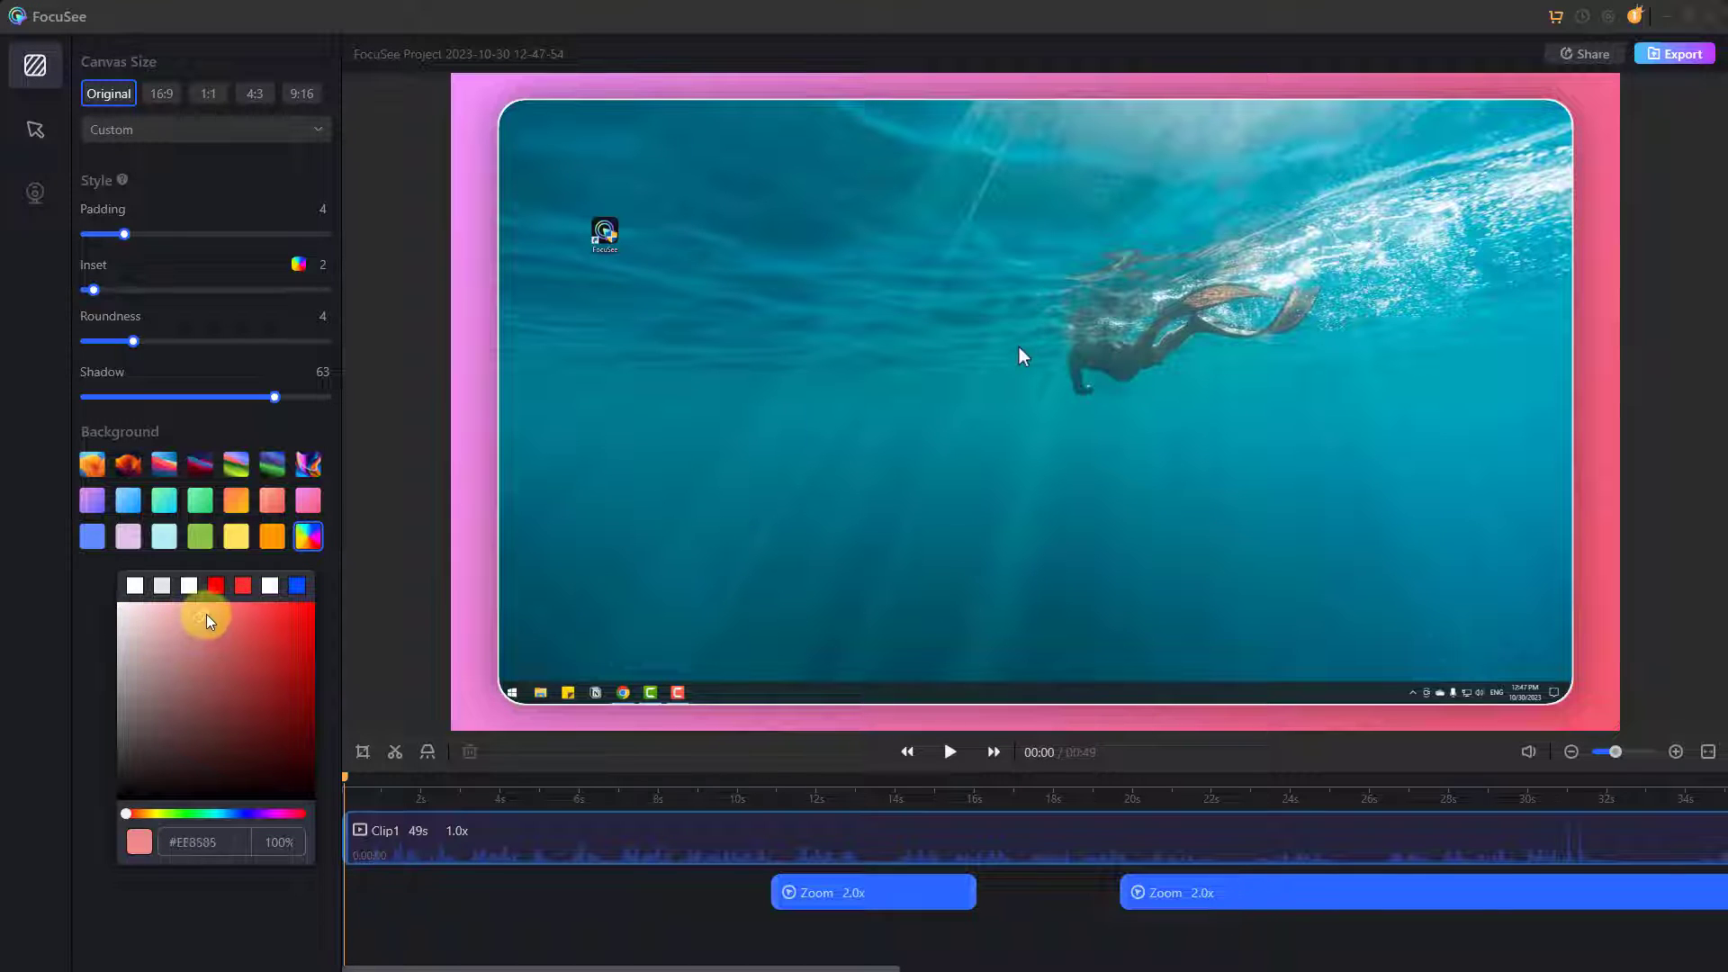
pyautogui.moveTo(299, 618); pyautogui.dragTo(299, 607)
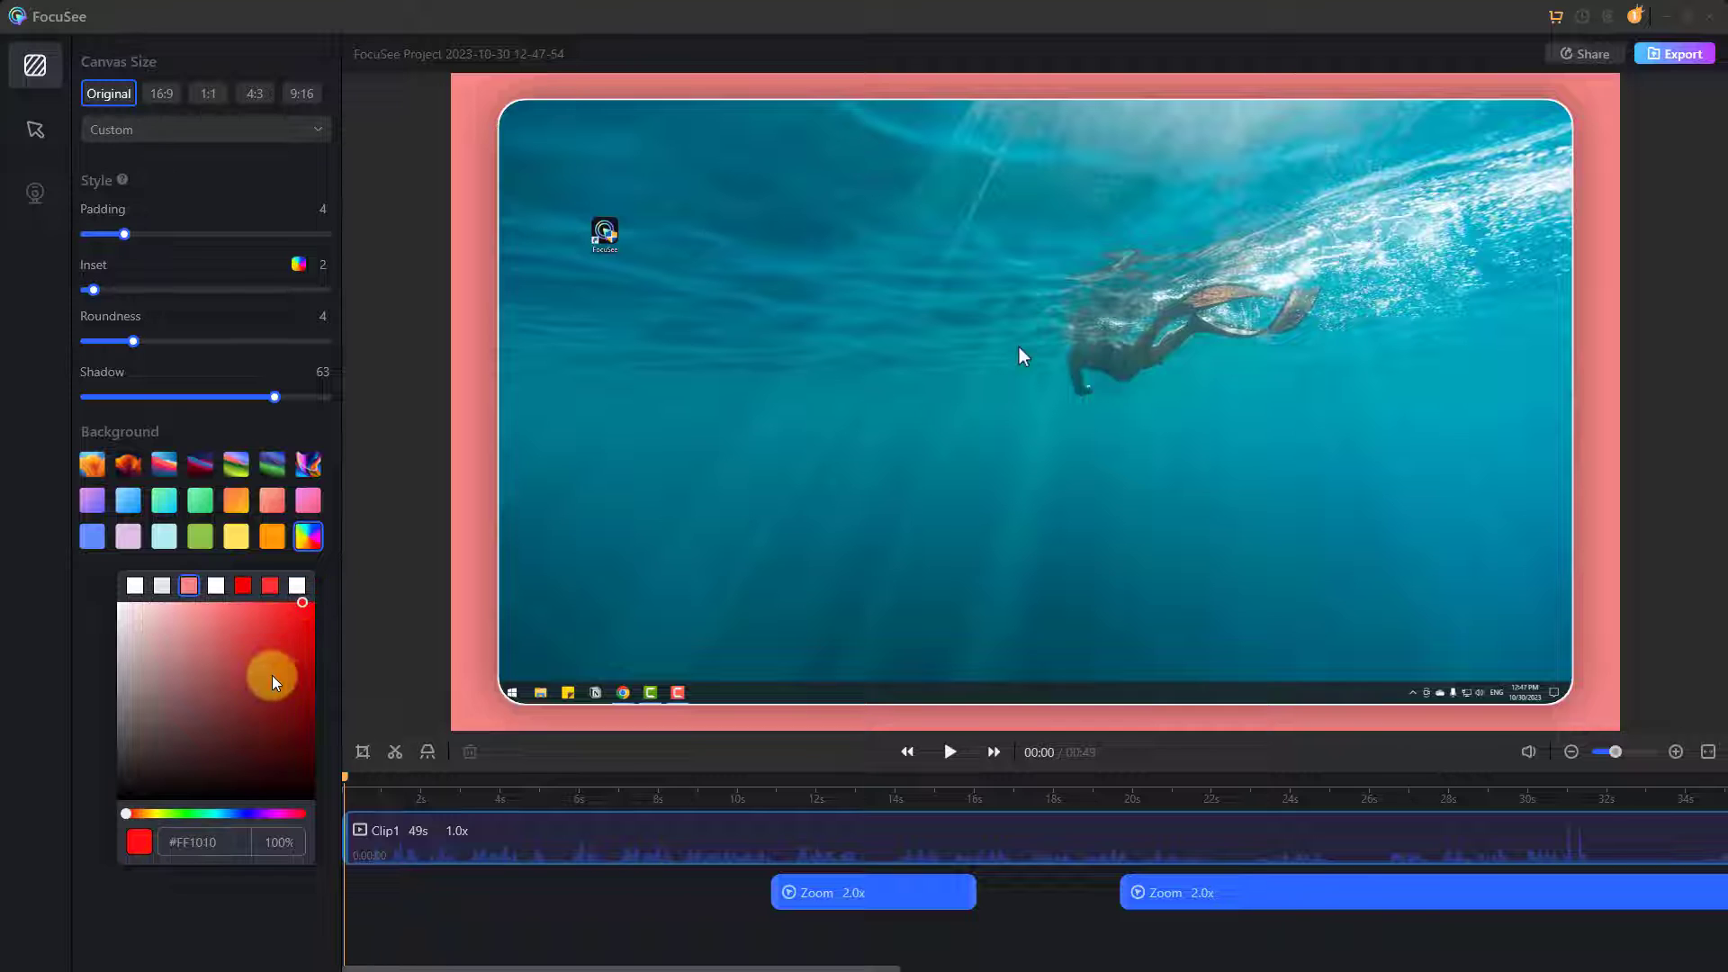
pyautogui.moveTo(273, 675); pyautogui.dragTo(310, 683)
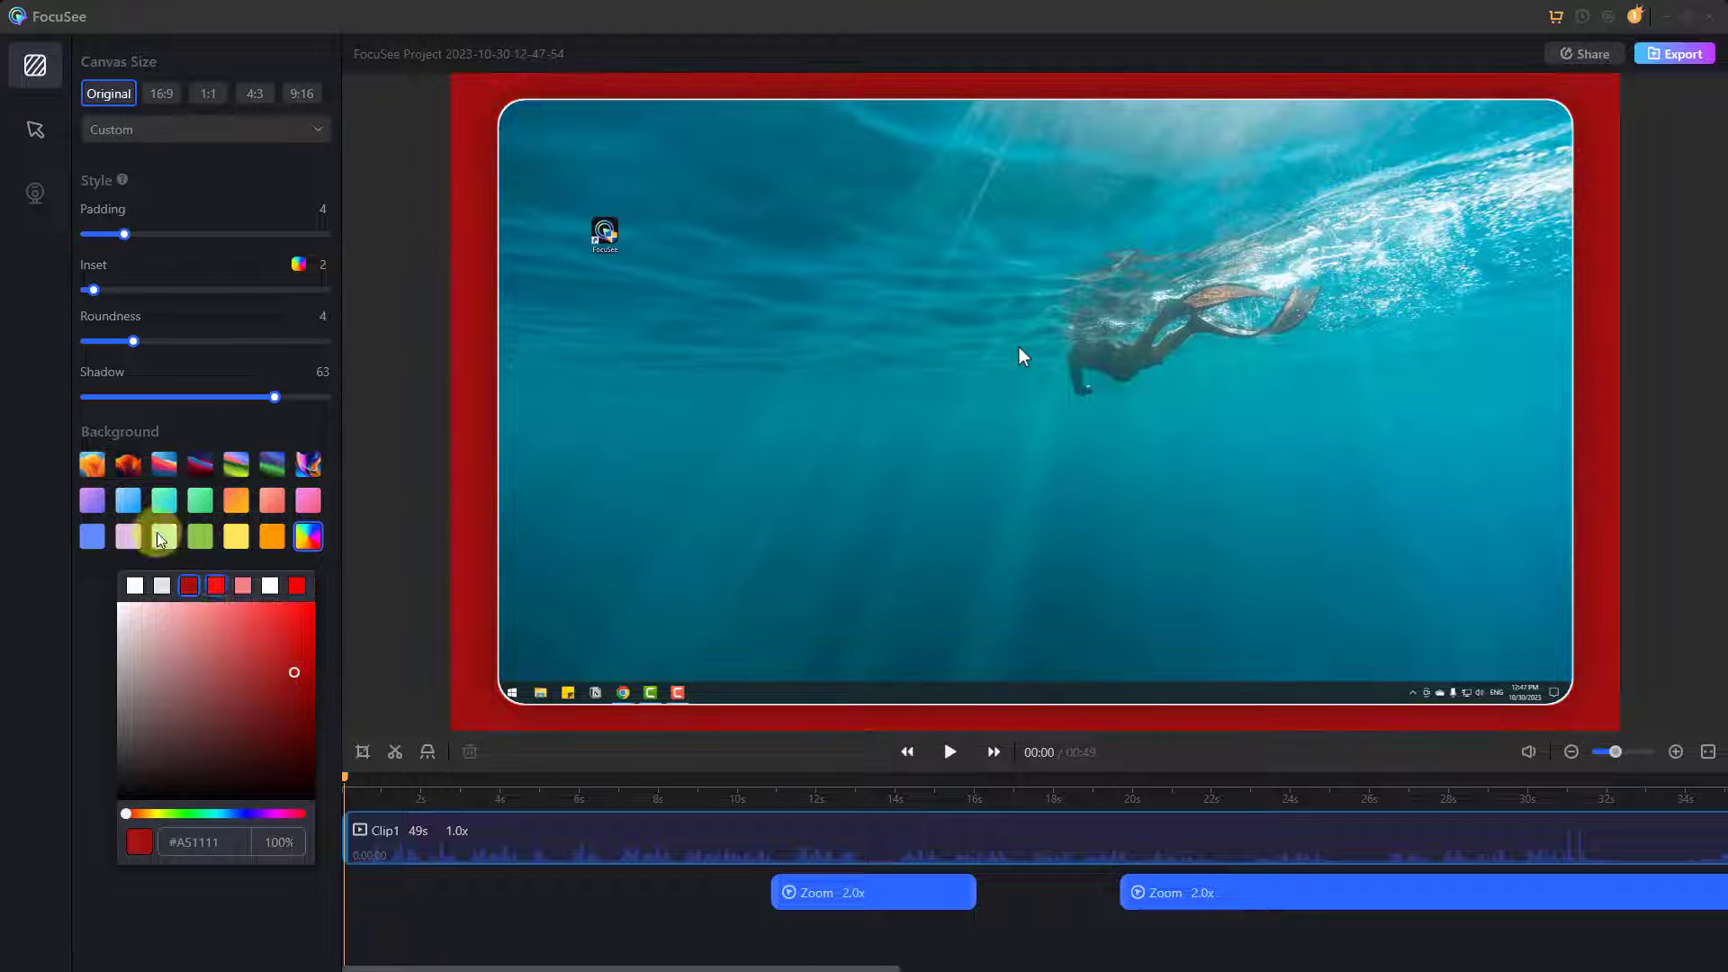
# Step: Compare more gradients and wallpapers, settling on the red, pink and blue wallpaper
pyautogui.click(165, 505)
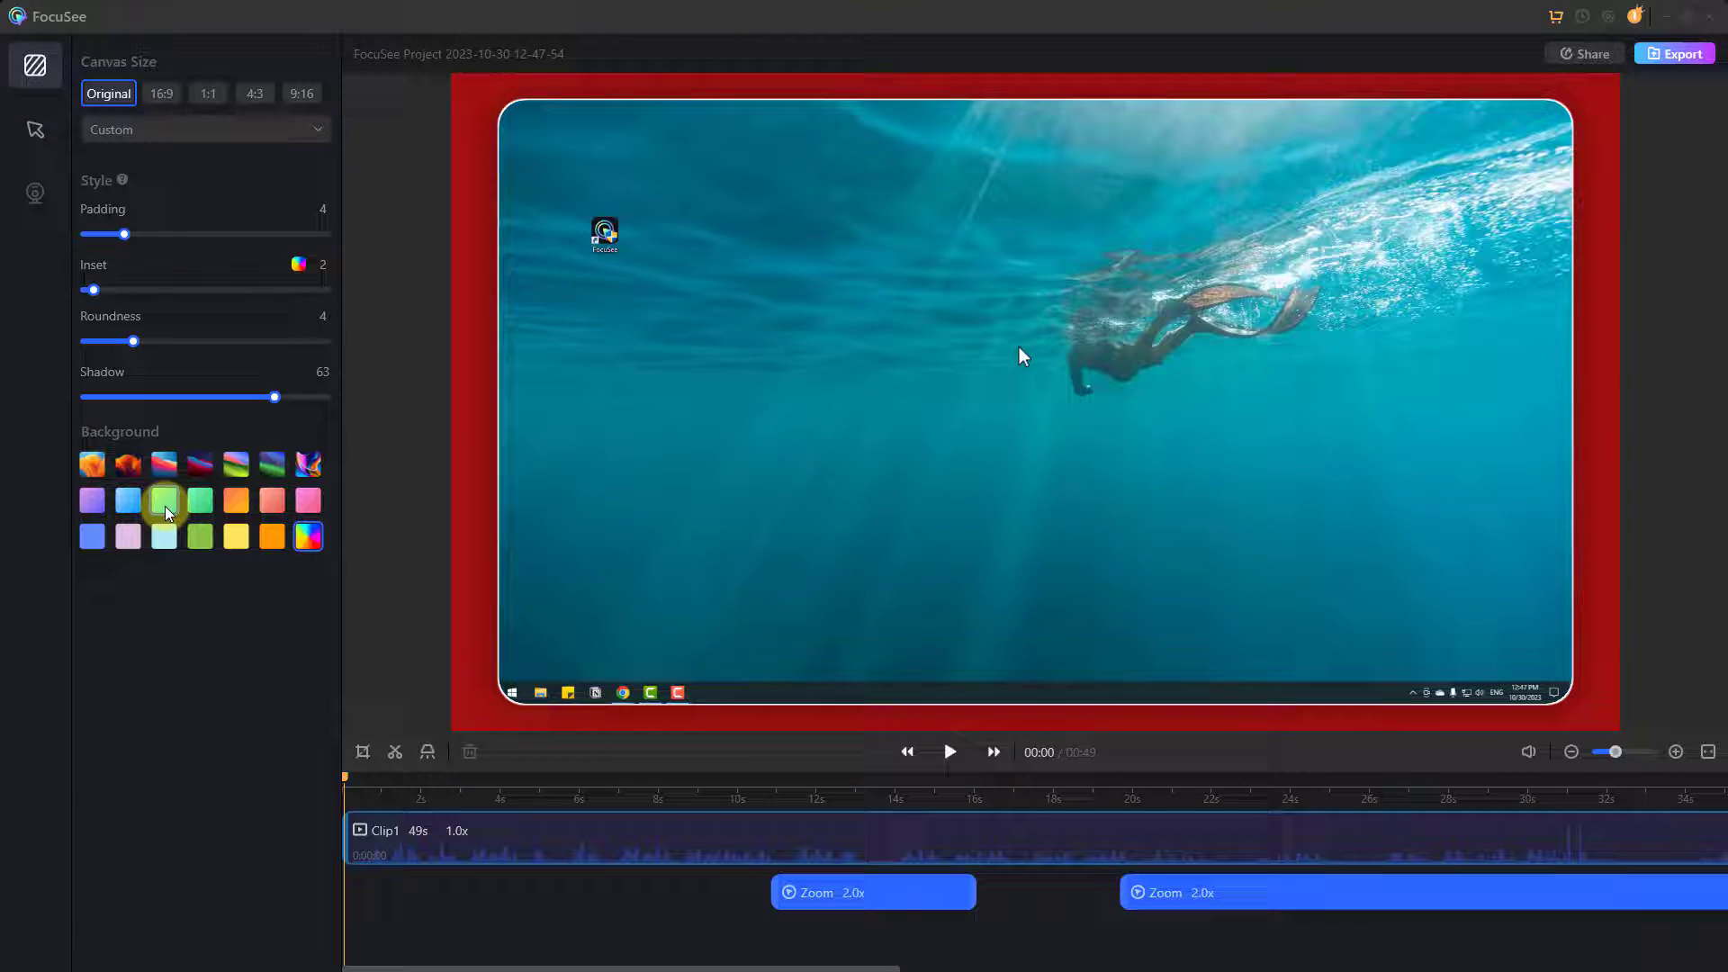
pyautogui.click(118, 501)
pyautogui.click(120, 538)
pyautogui.click(92, 501)
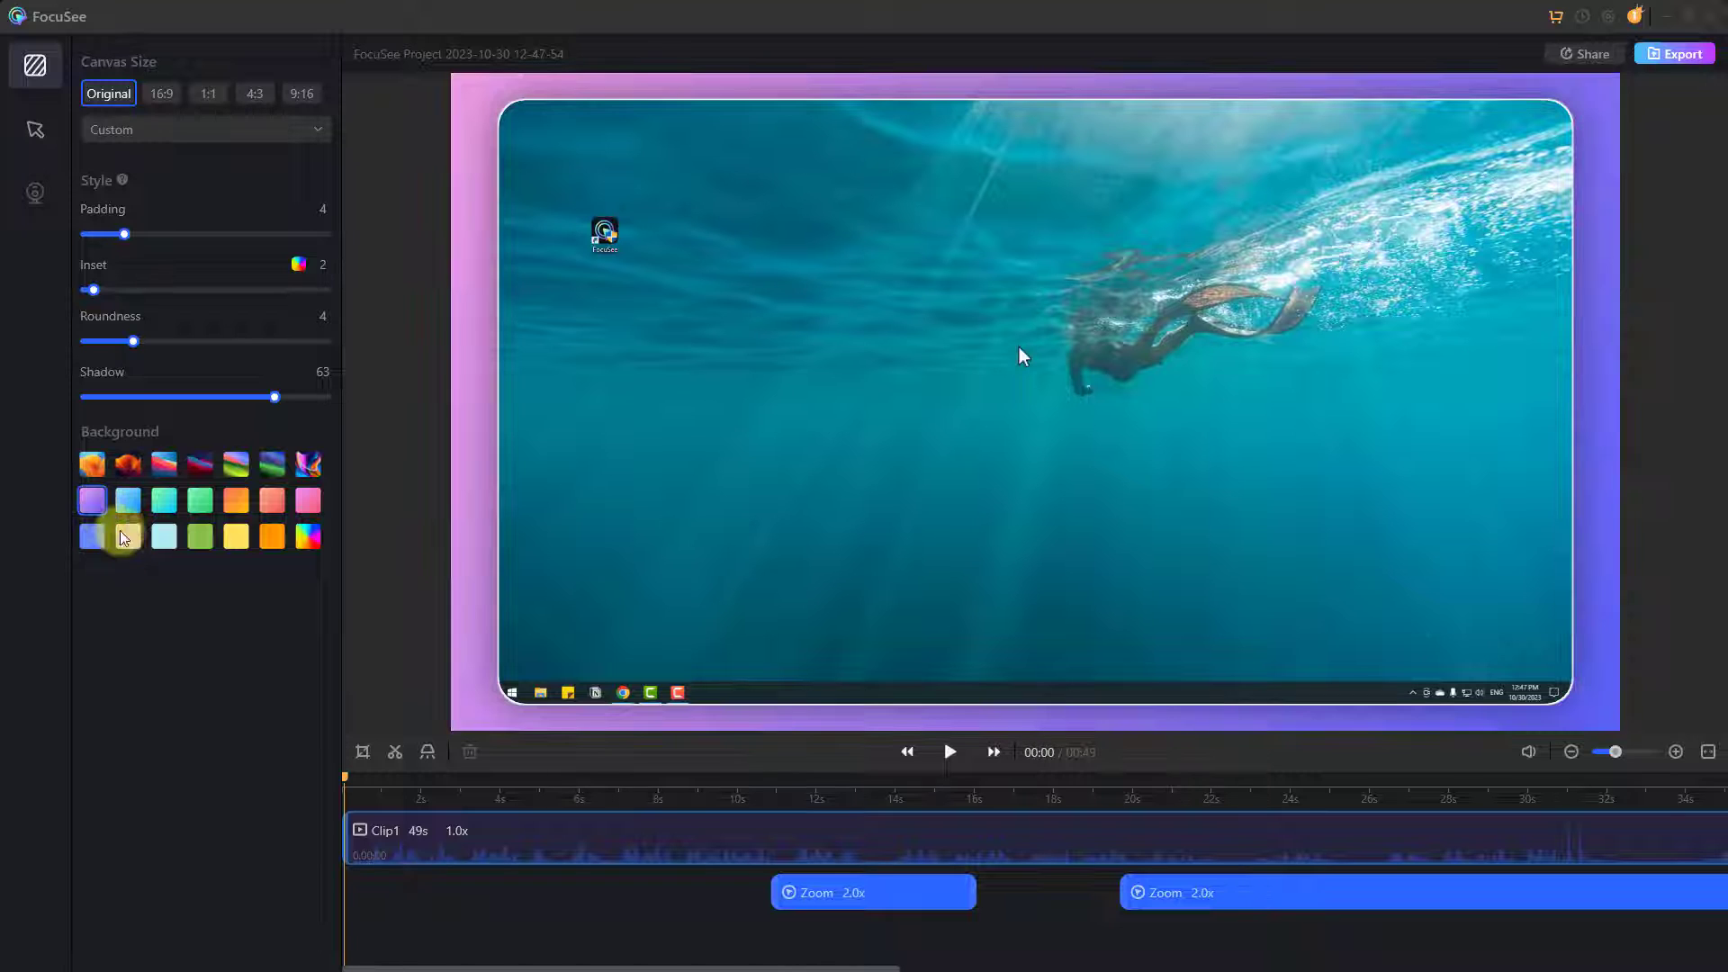
pyautogui.click(268, 470)
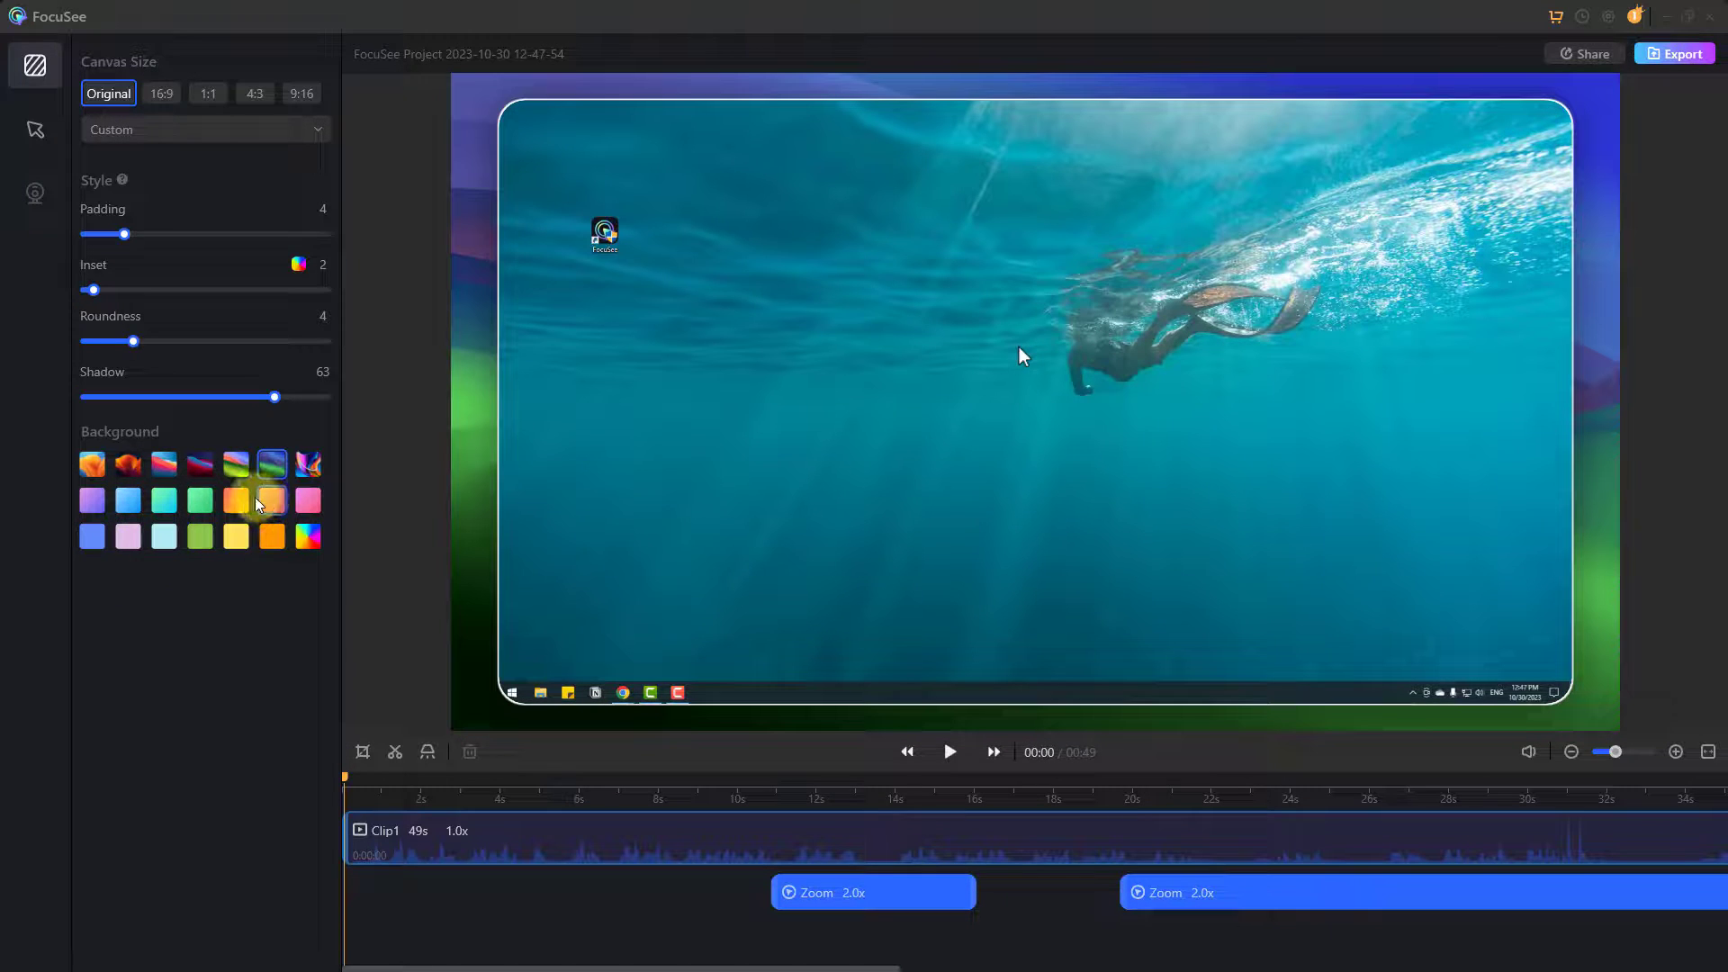
pyautogui.click(240, 468)
pyautogui.click(193, 466)
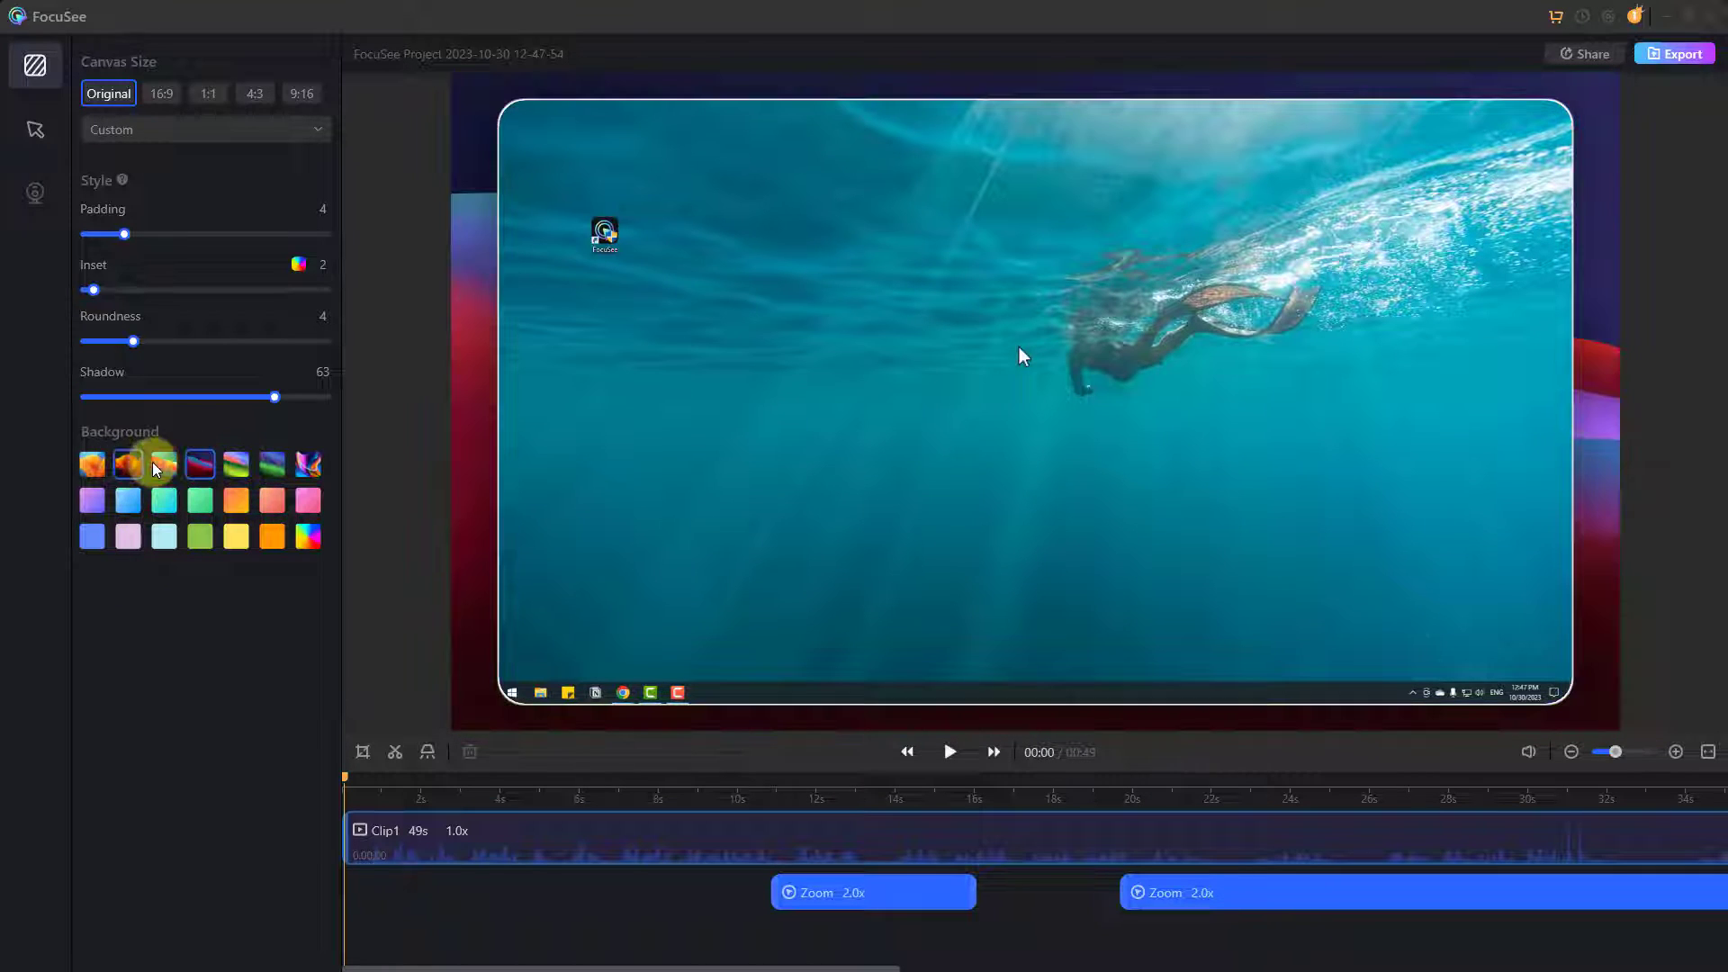
pyautogui.click(164, 468)
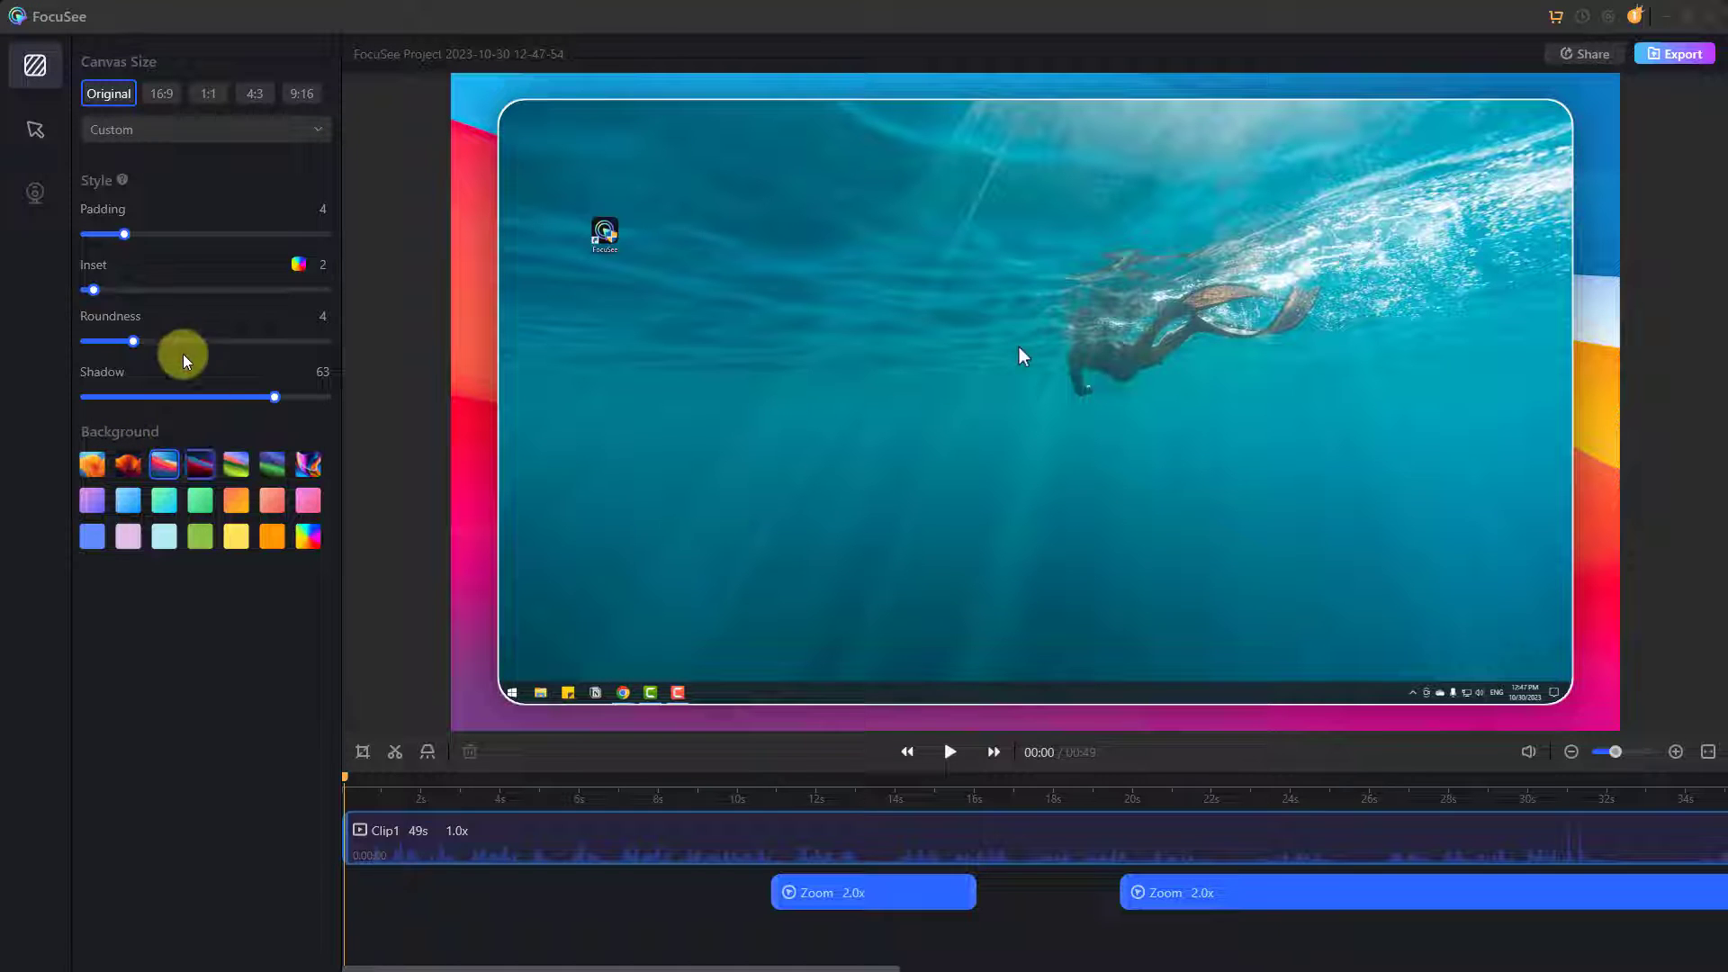
# Step: Set padding and roundness to 0 and play a quick preview
pyautogui.moveTo(123, 236); pyautogui.dragTo(85, 238)
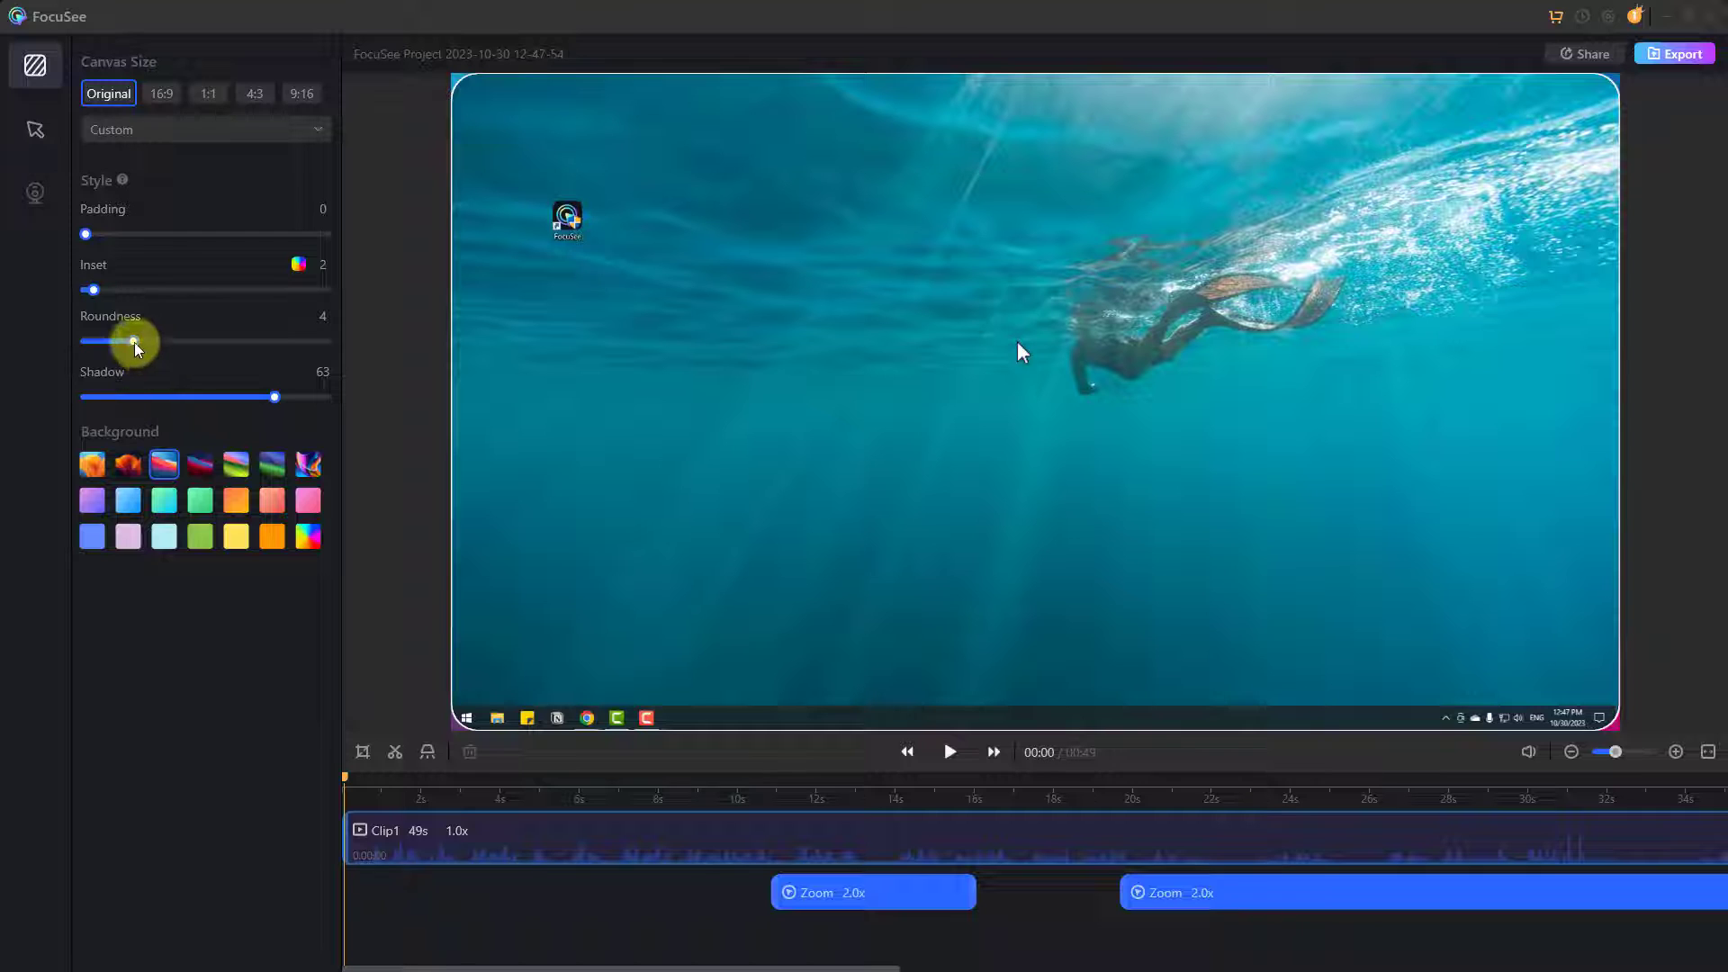
pyautogui.moveTo(133, 340); pyautogui.dragTo(46, 336)
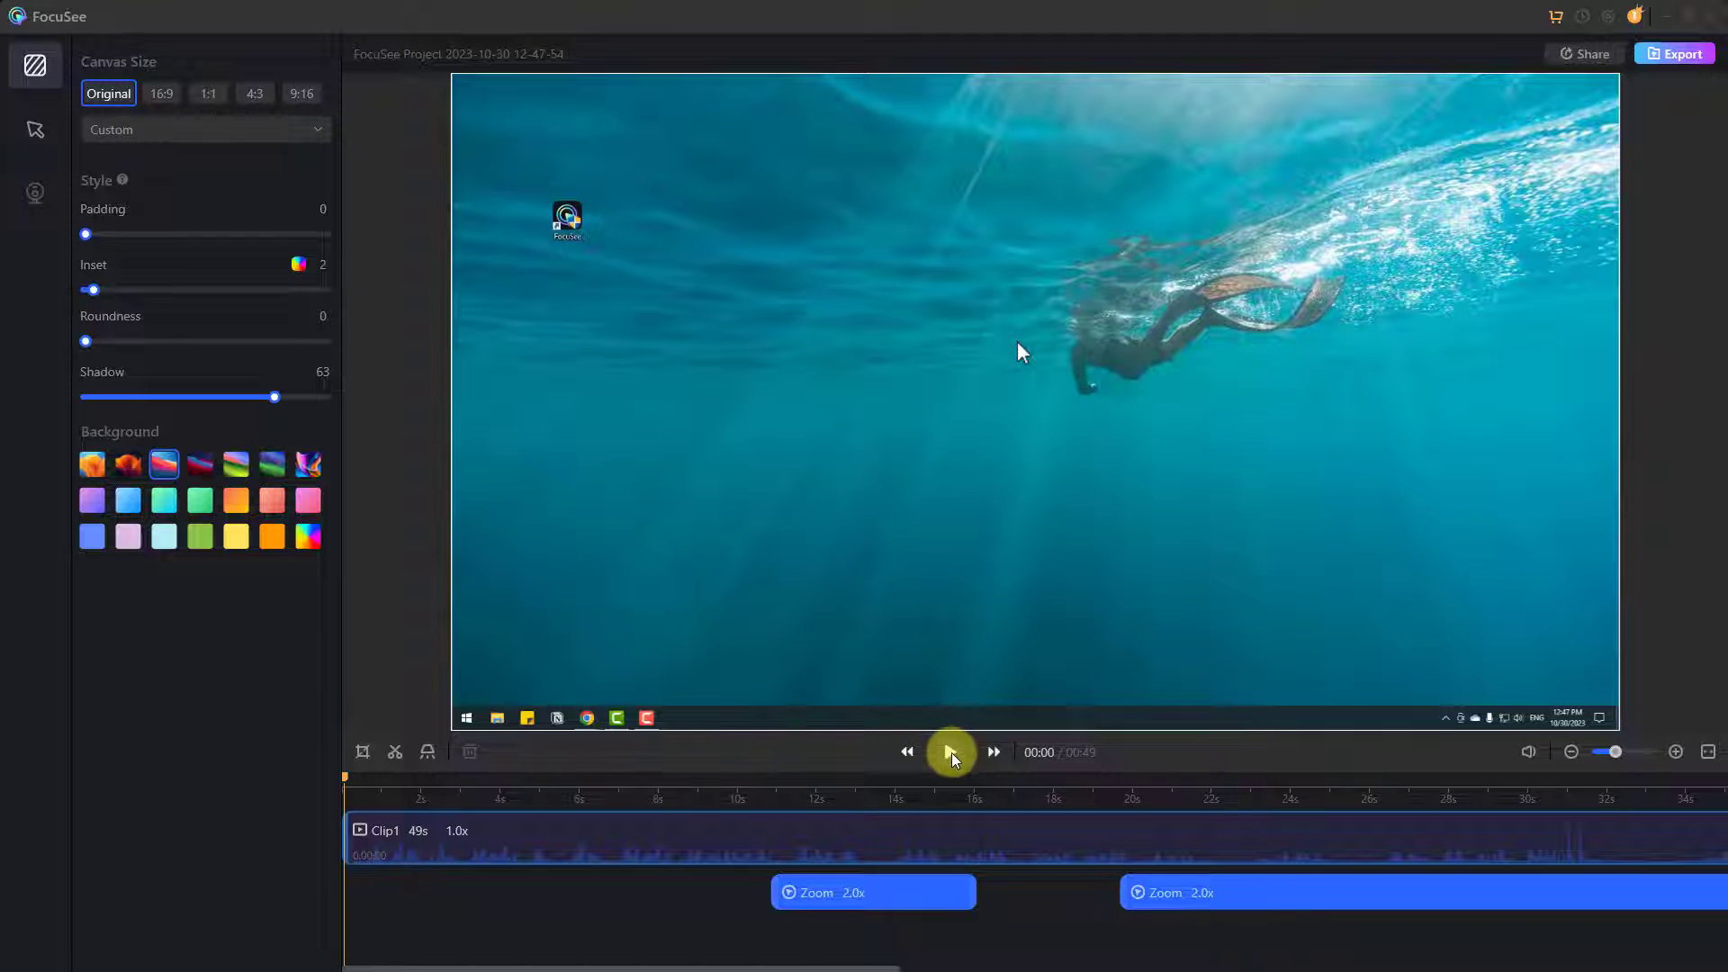
pyautogui.click(951, 753)
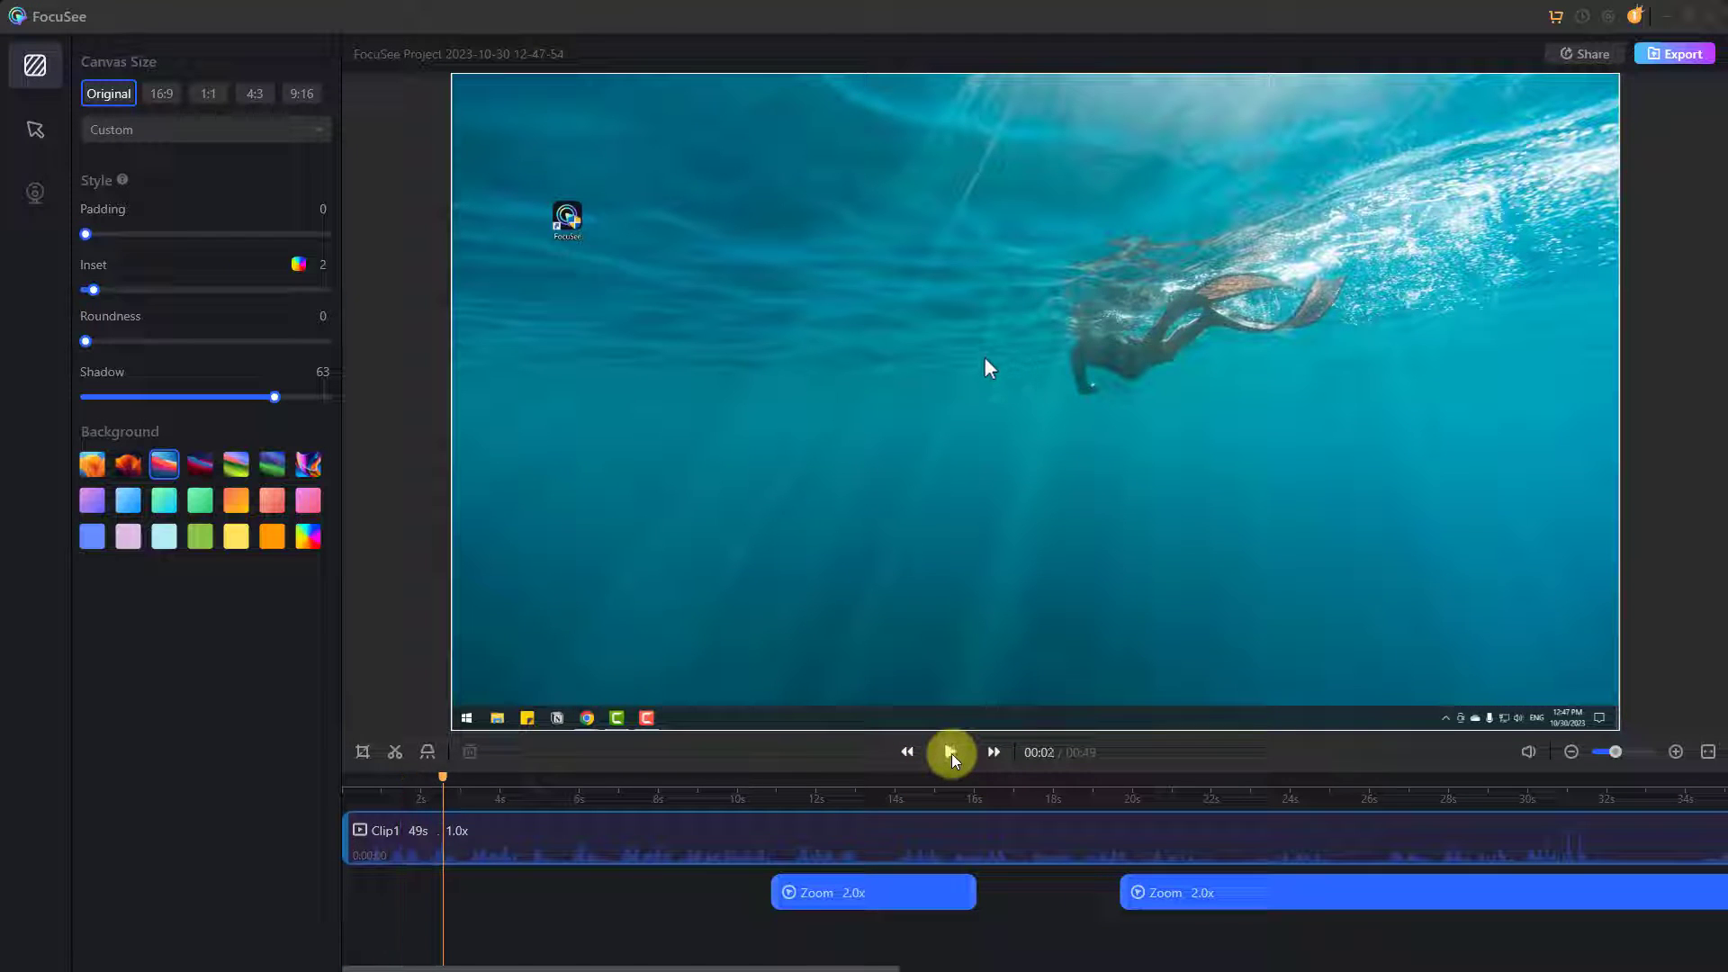
pyautogui.click(953, 753)
# Step: Preview the recording from 10 seconds to about 12 seconds
pyautogui.moveTo(748, 893)
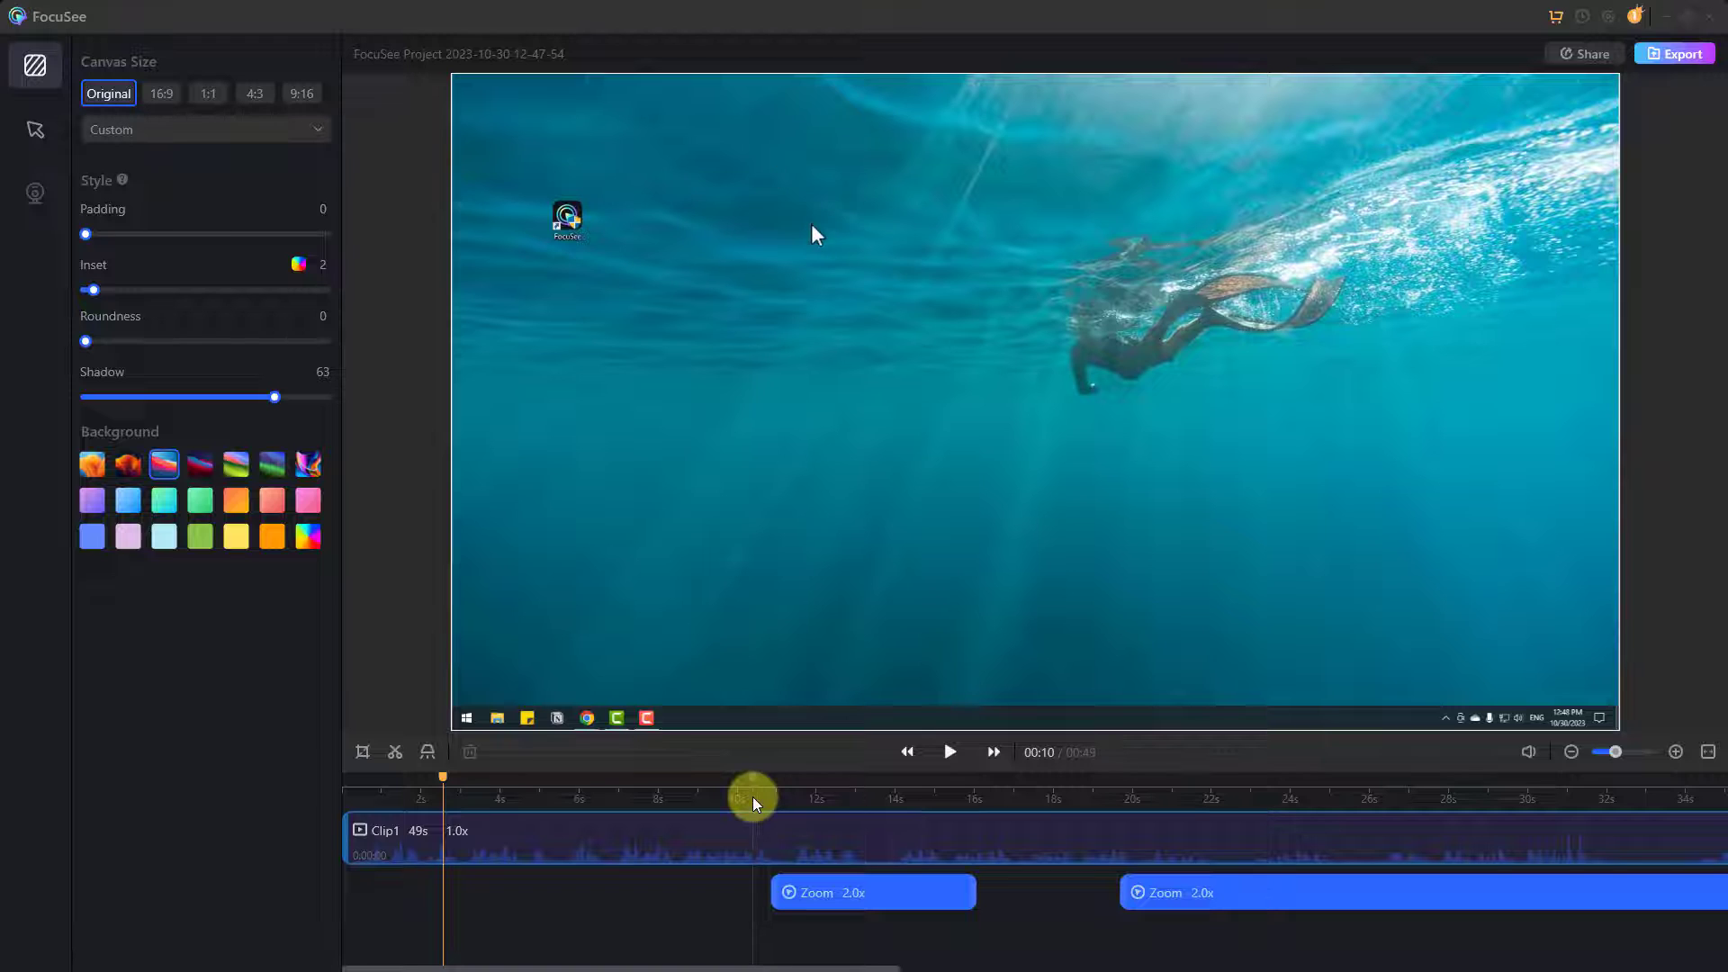
pyautogui.click(754, 803)
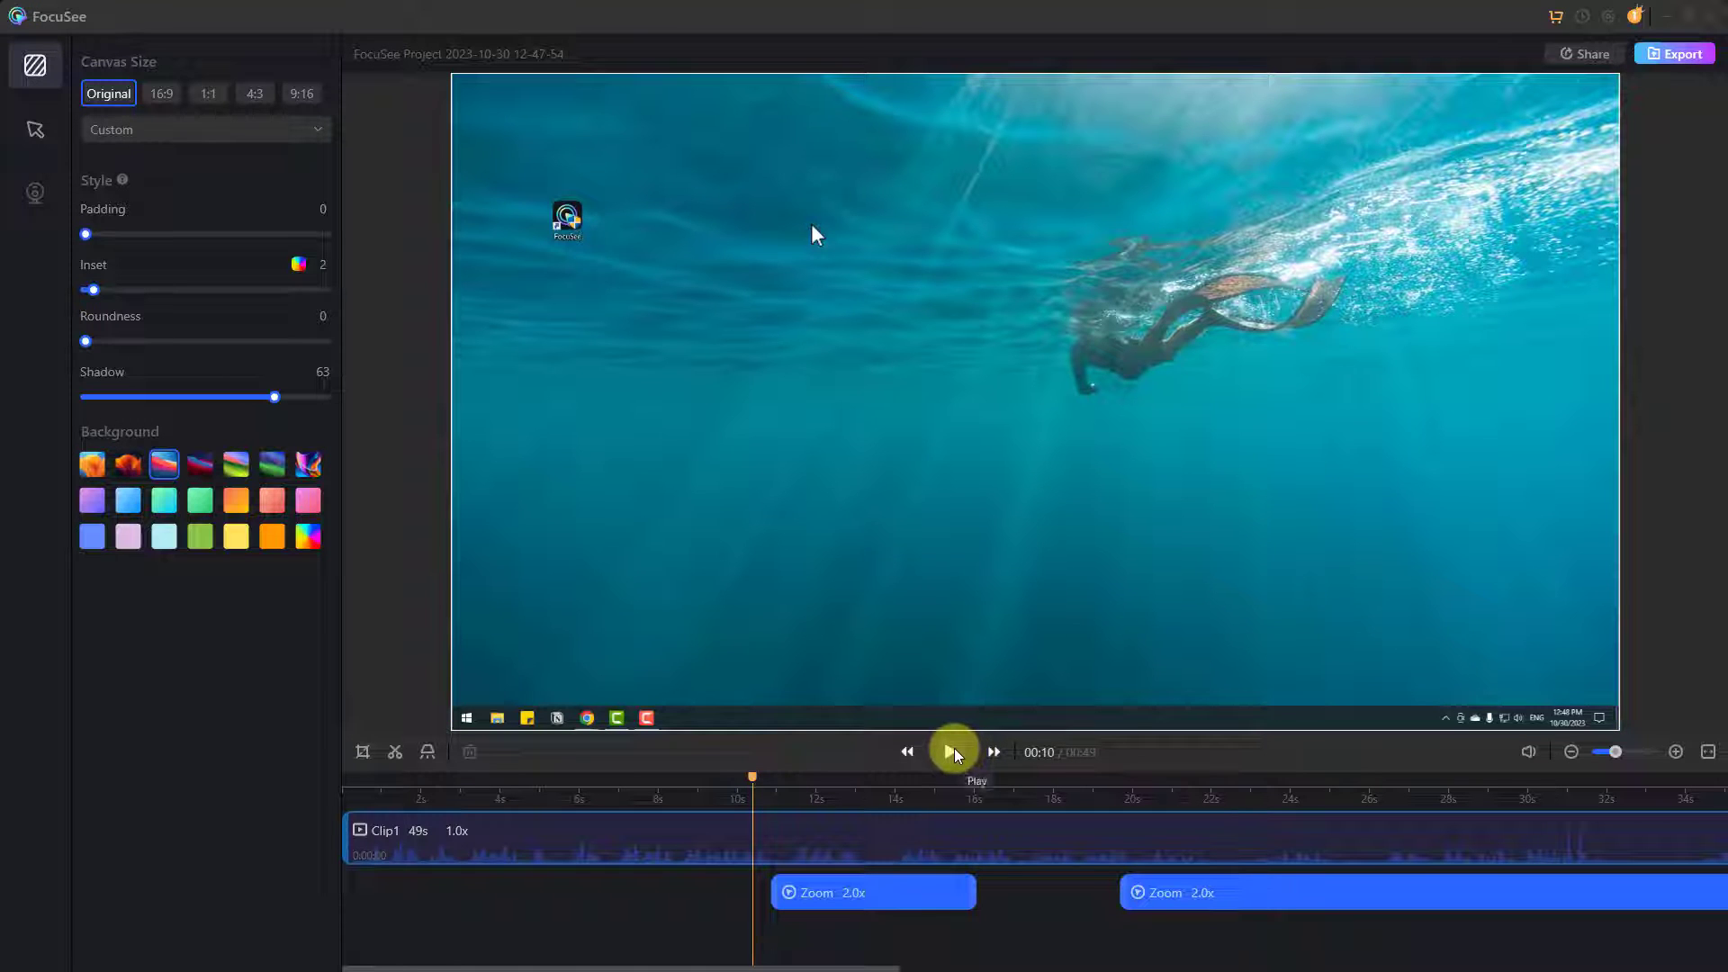
pyautogui.click(953, 751)
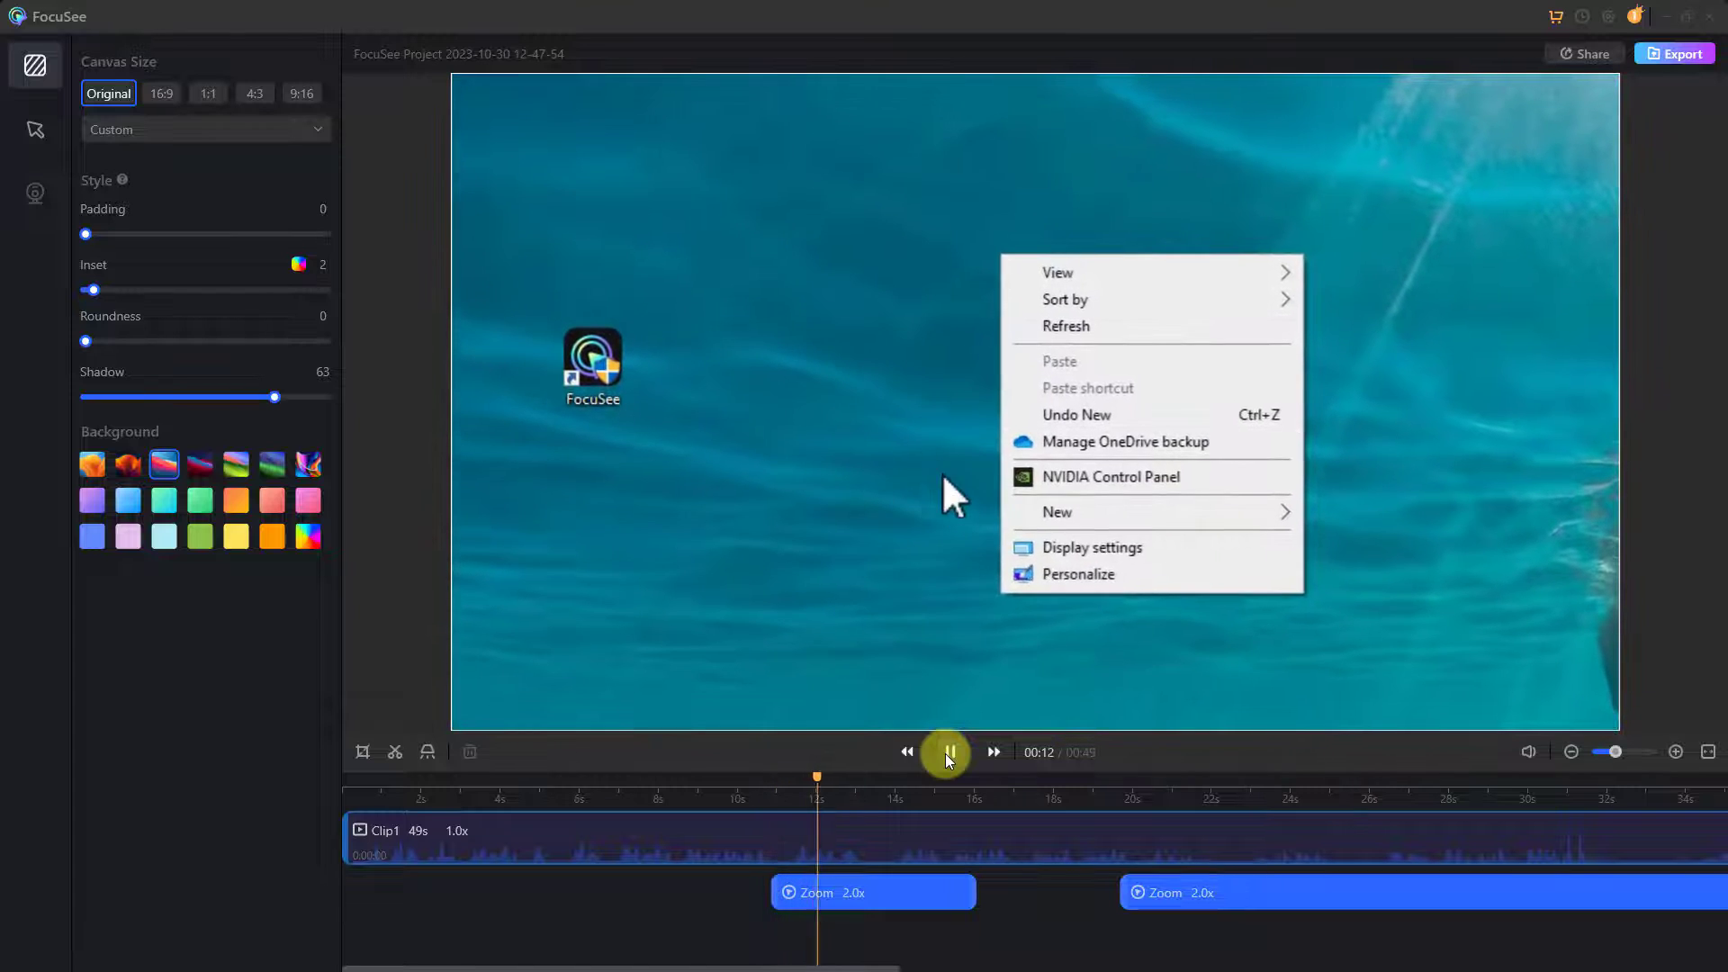
pyautogui.click(950, 761)
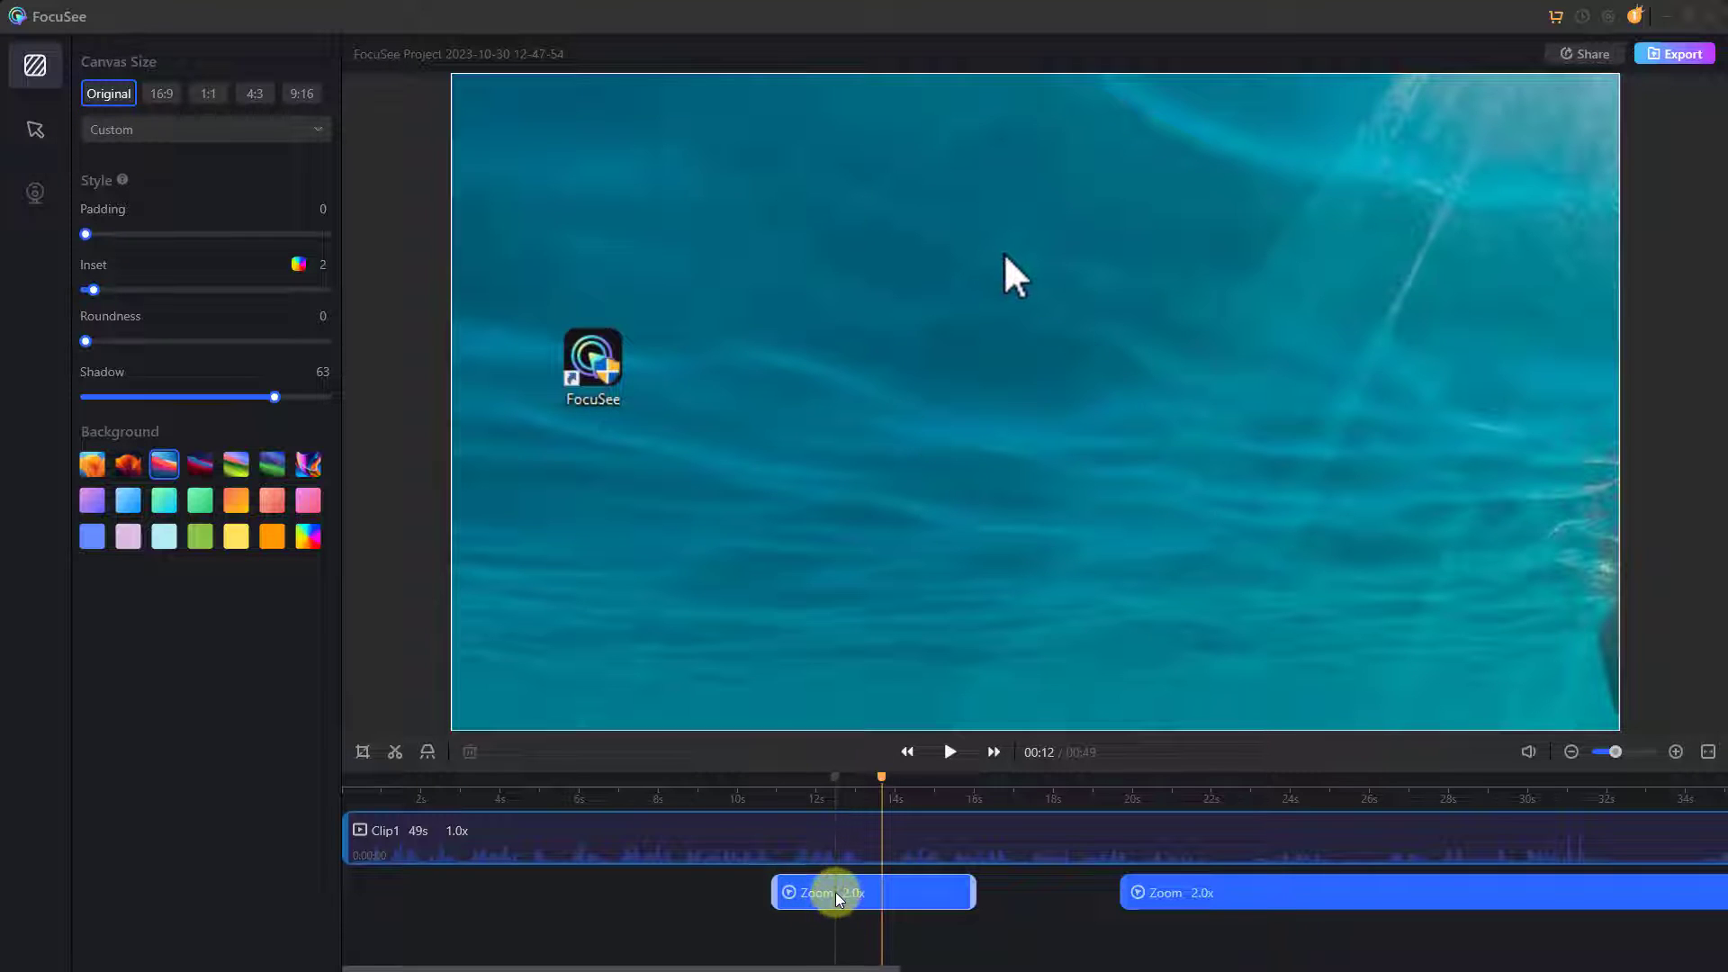
# Step: Delete the first 2.0x zoom effect from the timeline and preview the result
pyautogui.click(836, 898)
pyautogui.press('Delete')
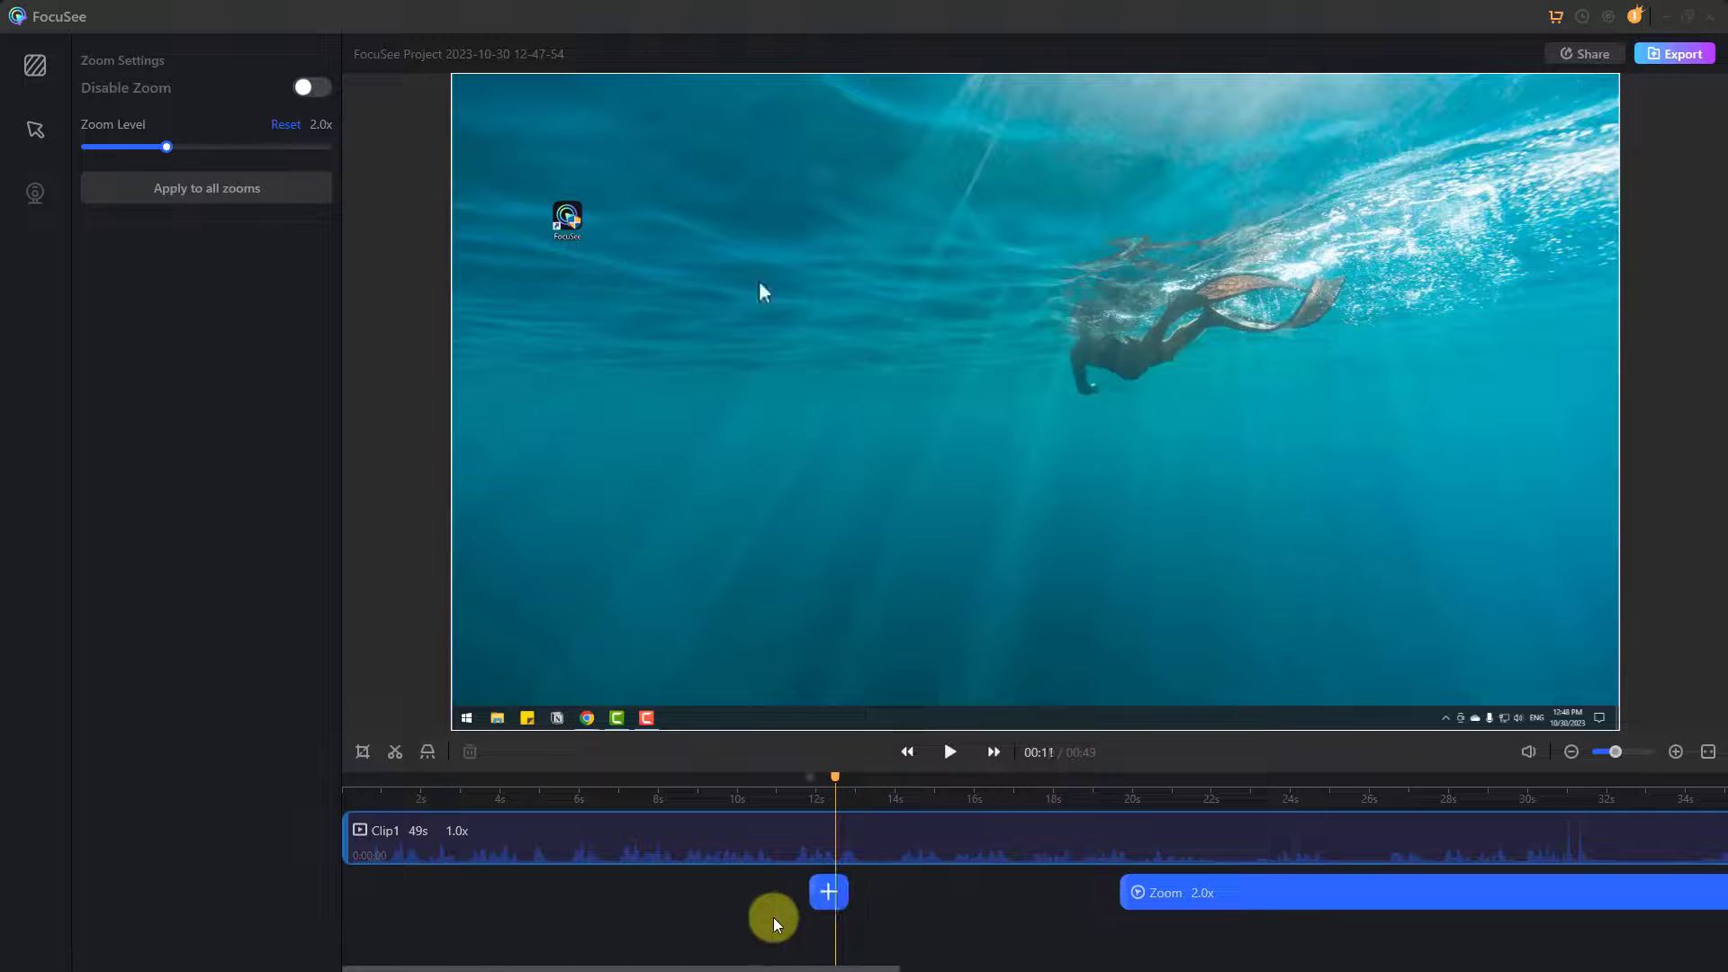
pyautogui.click(743, 838)
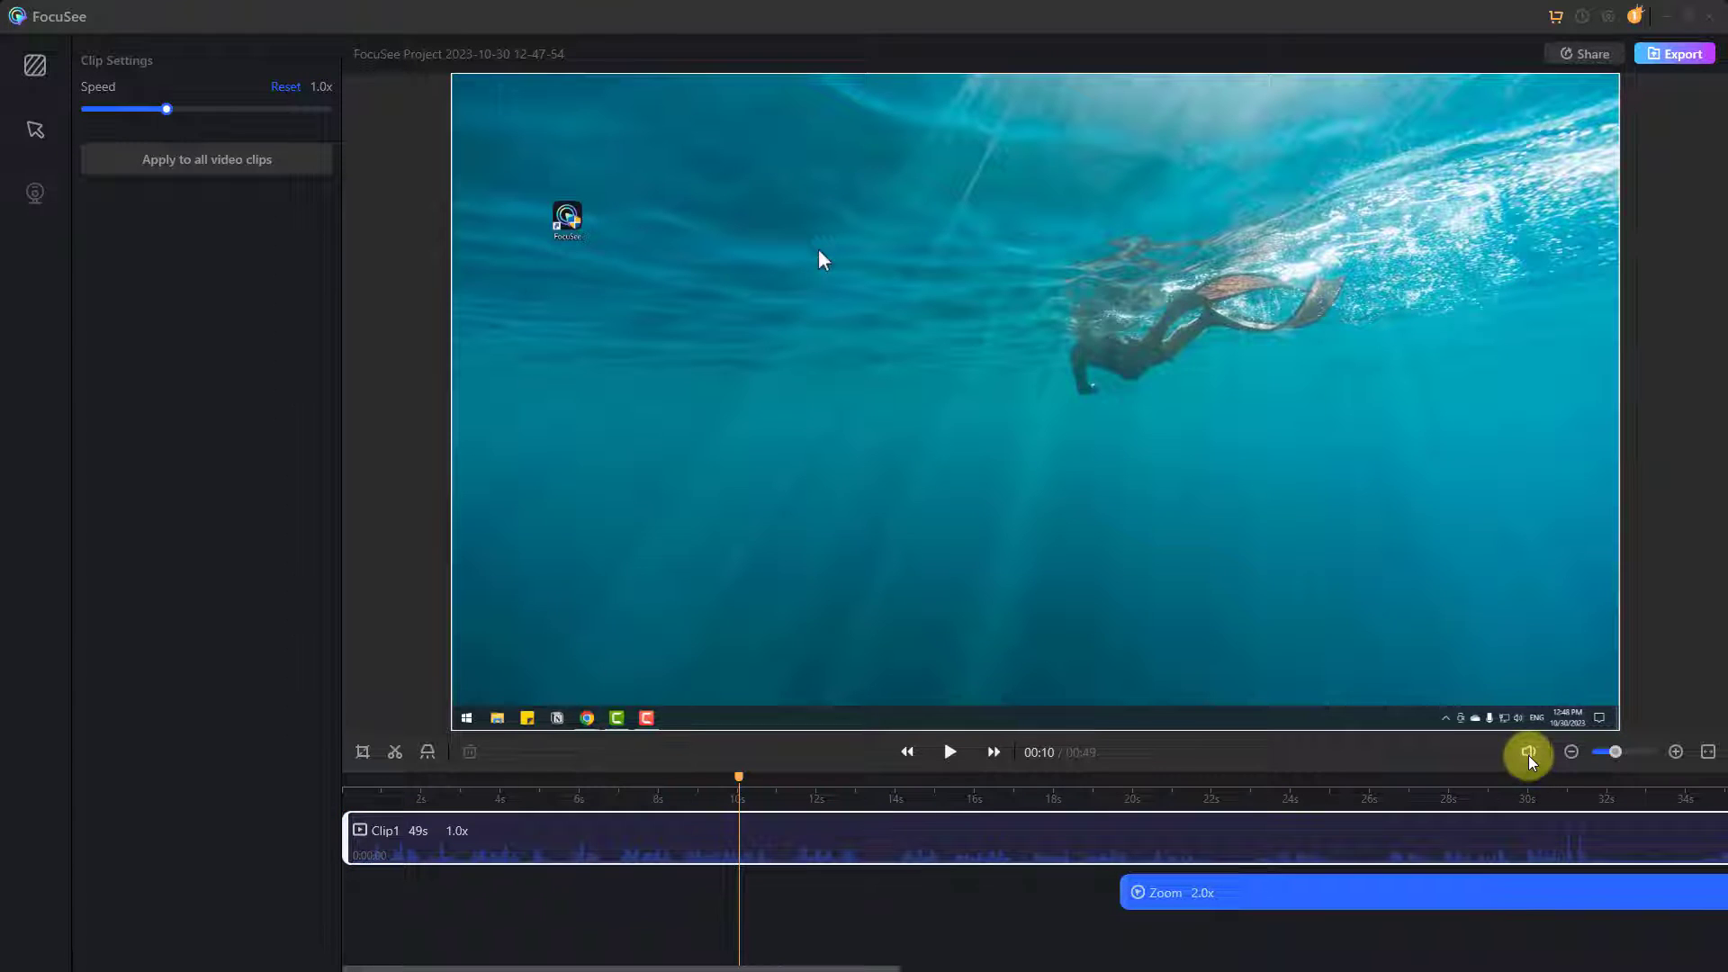
pyautogui.moveTo(1529, 756)
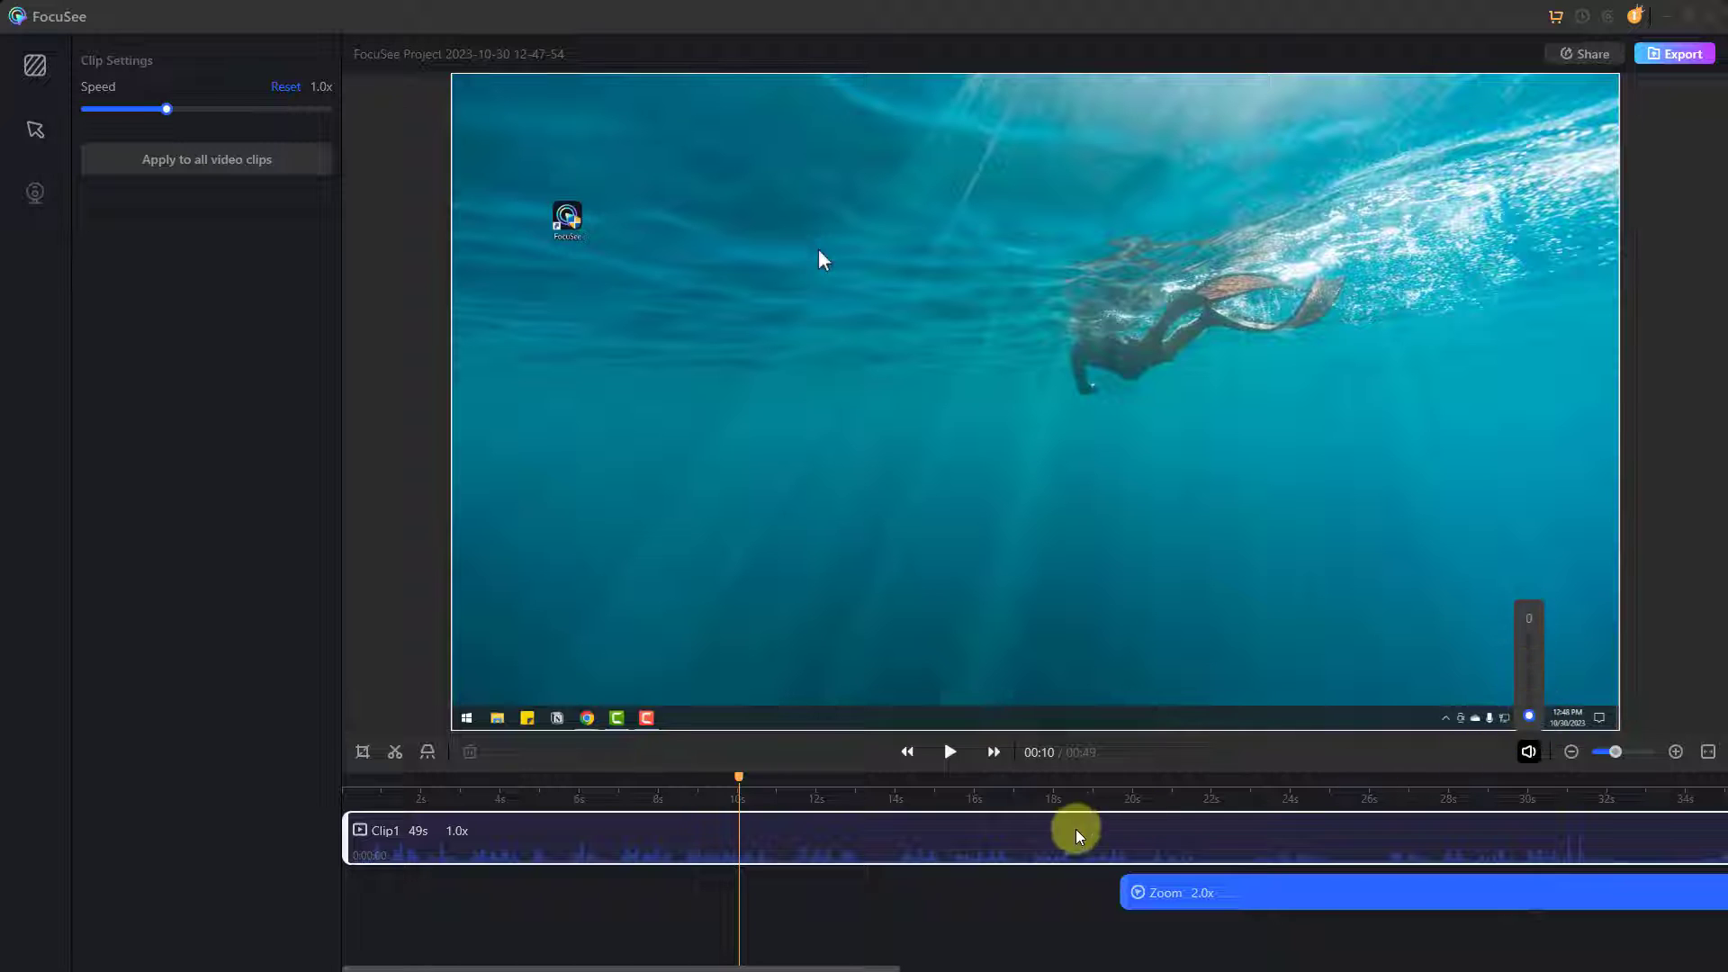
pyautogui.click(952, 754)
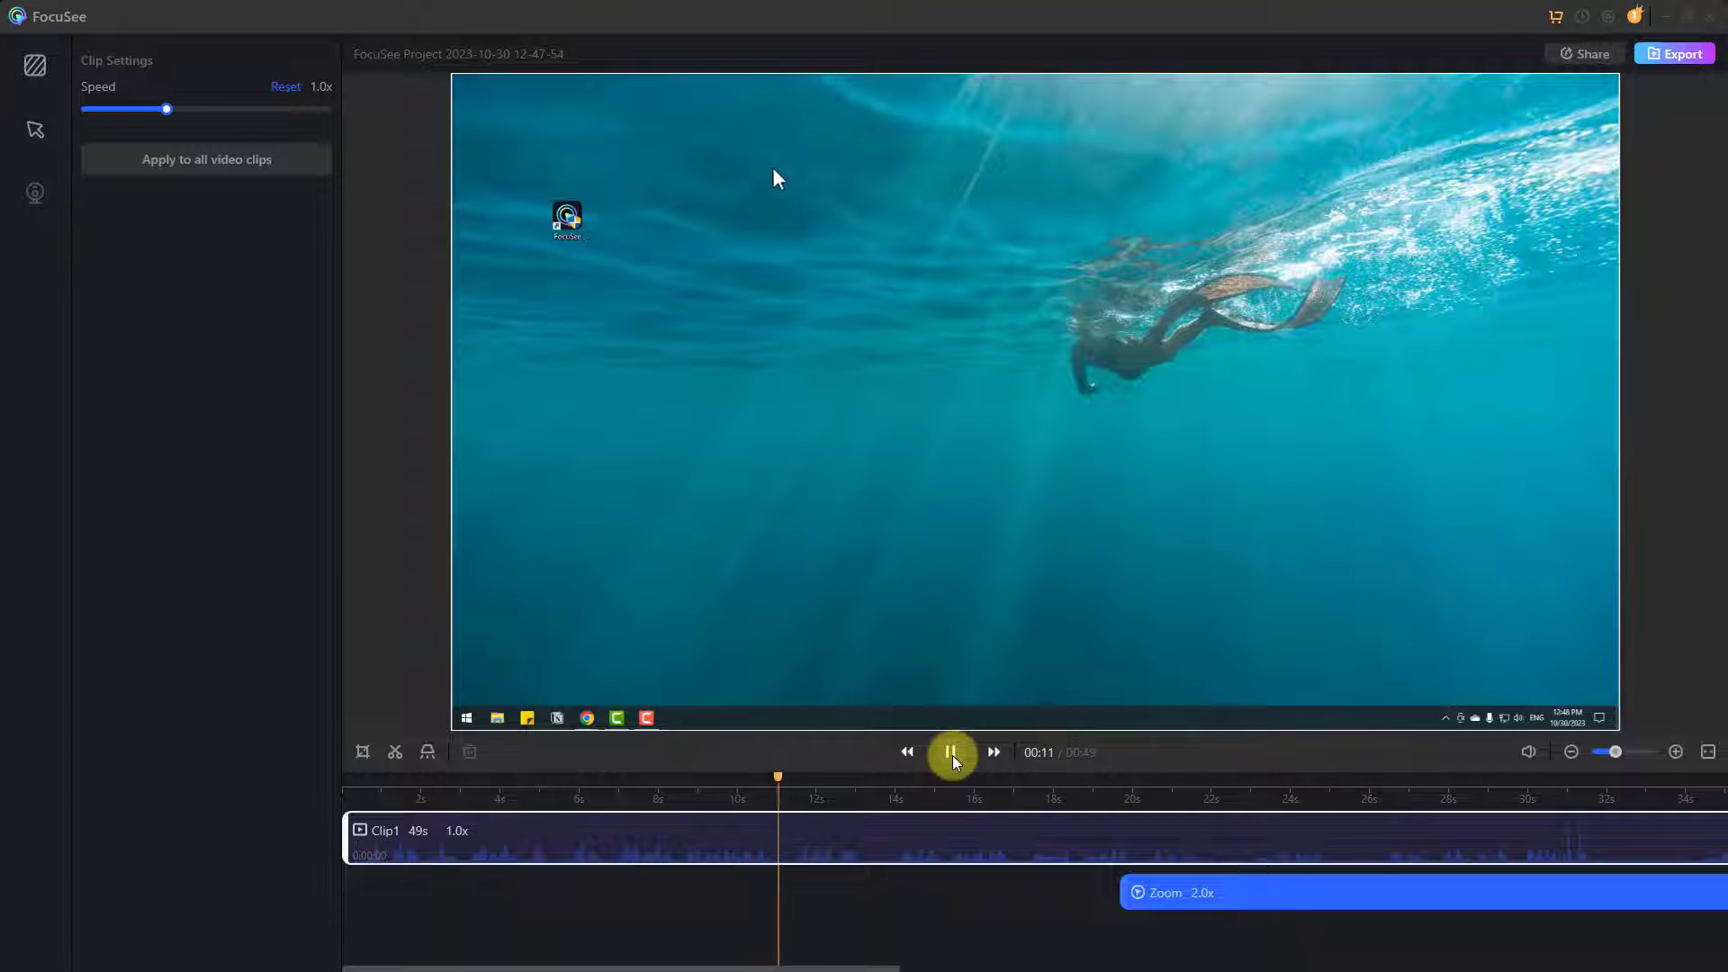
pyautogui.click(951, 754)
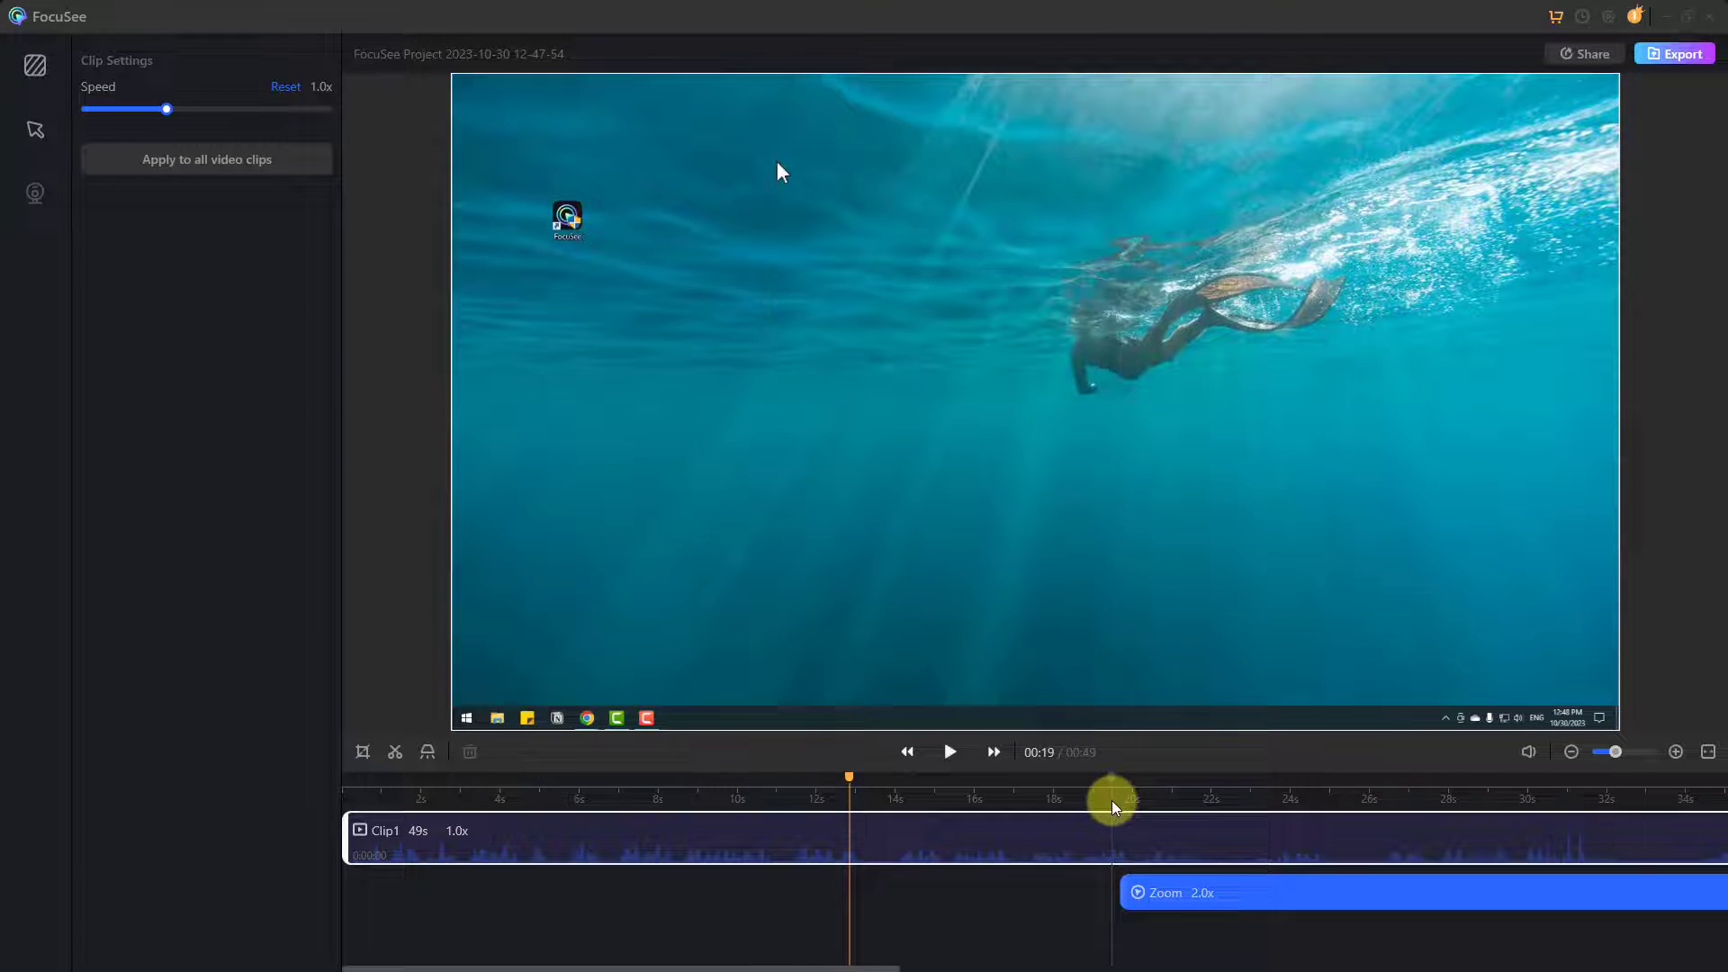
# Step: Preview from 19 to 21 seconds, then delete the remaining zoom effect
pyautogui.click(1111, 800)
pyautogui.click(951, 752)
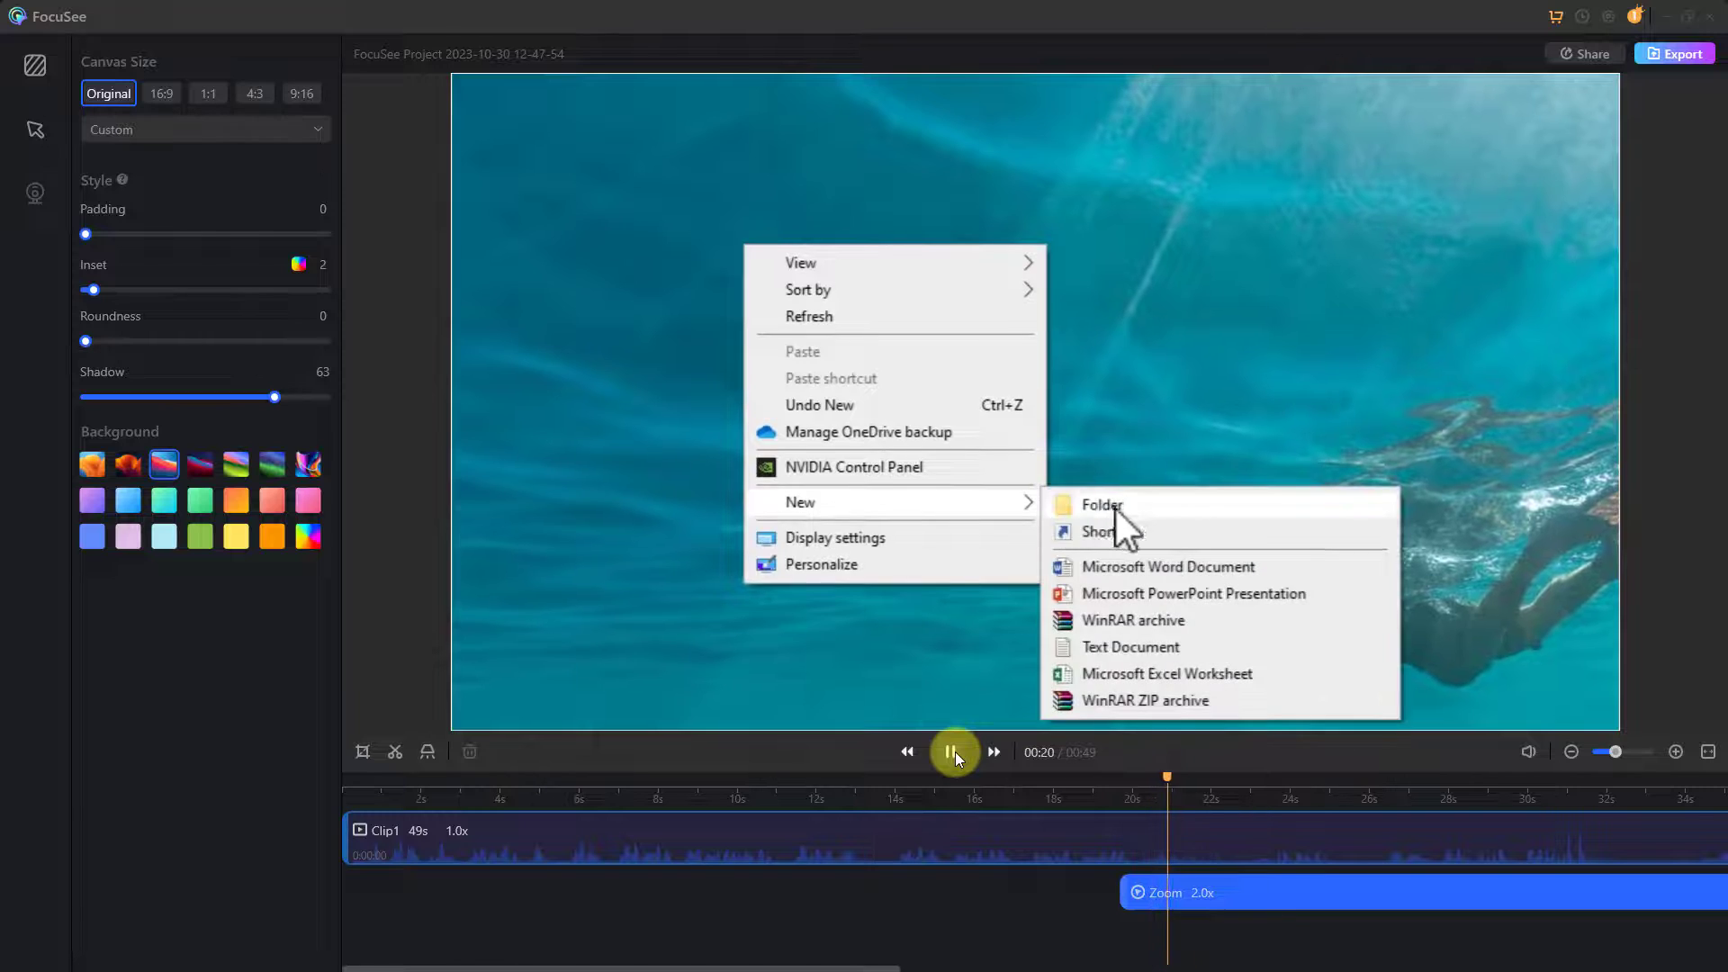
pyautogui.click(952, 753)
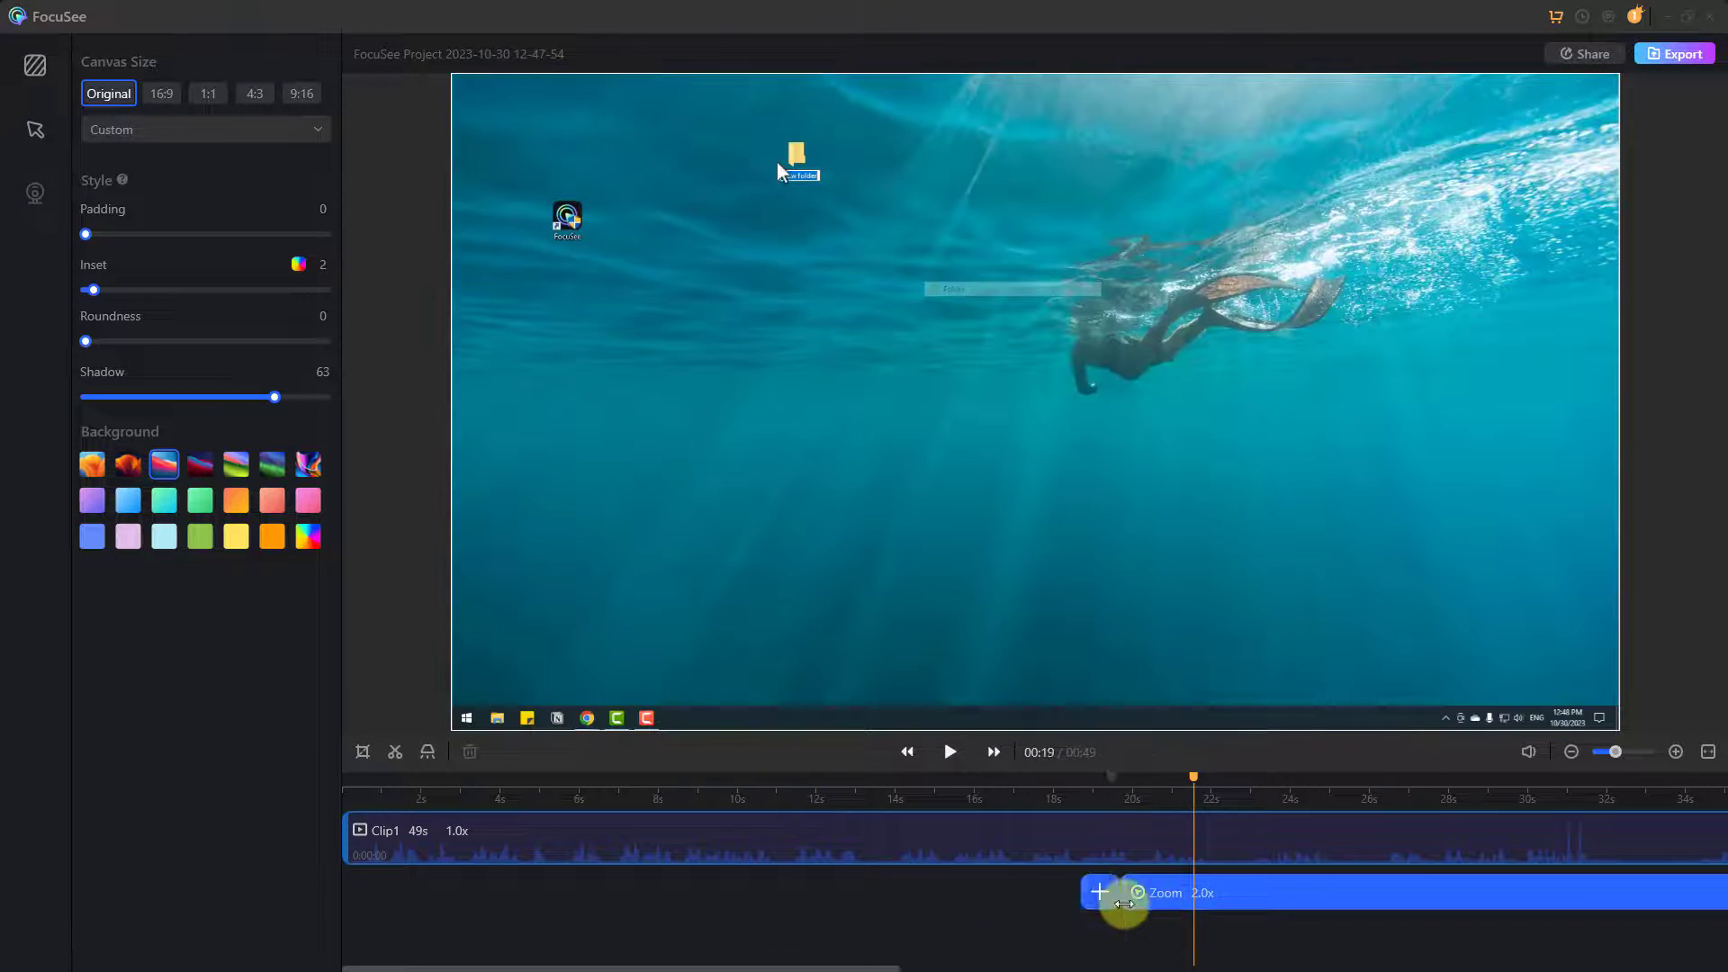
pyautogui.click(1163, 893)
pyautogui.press('Delete')
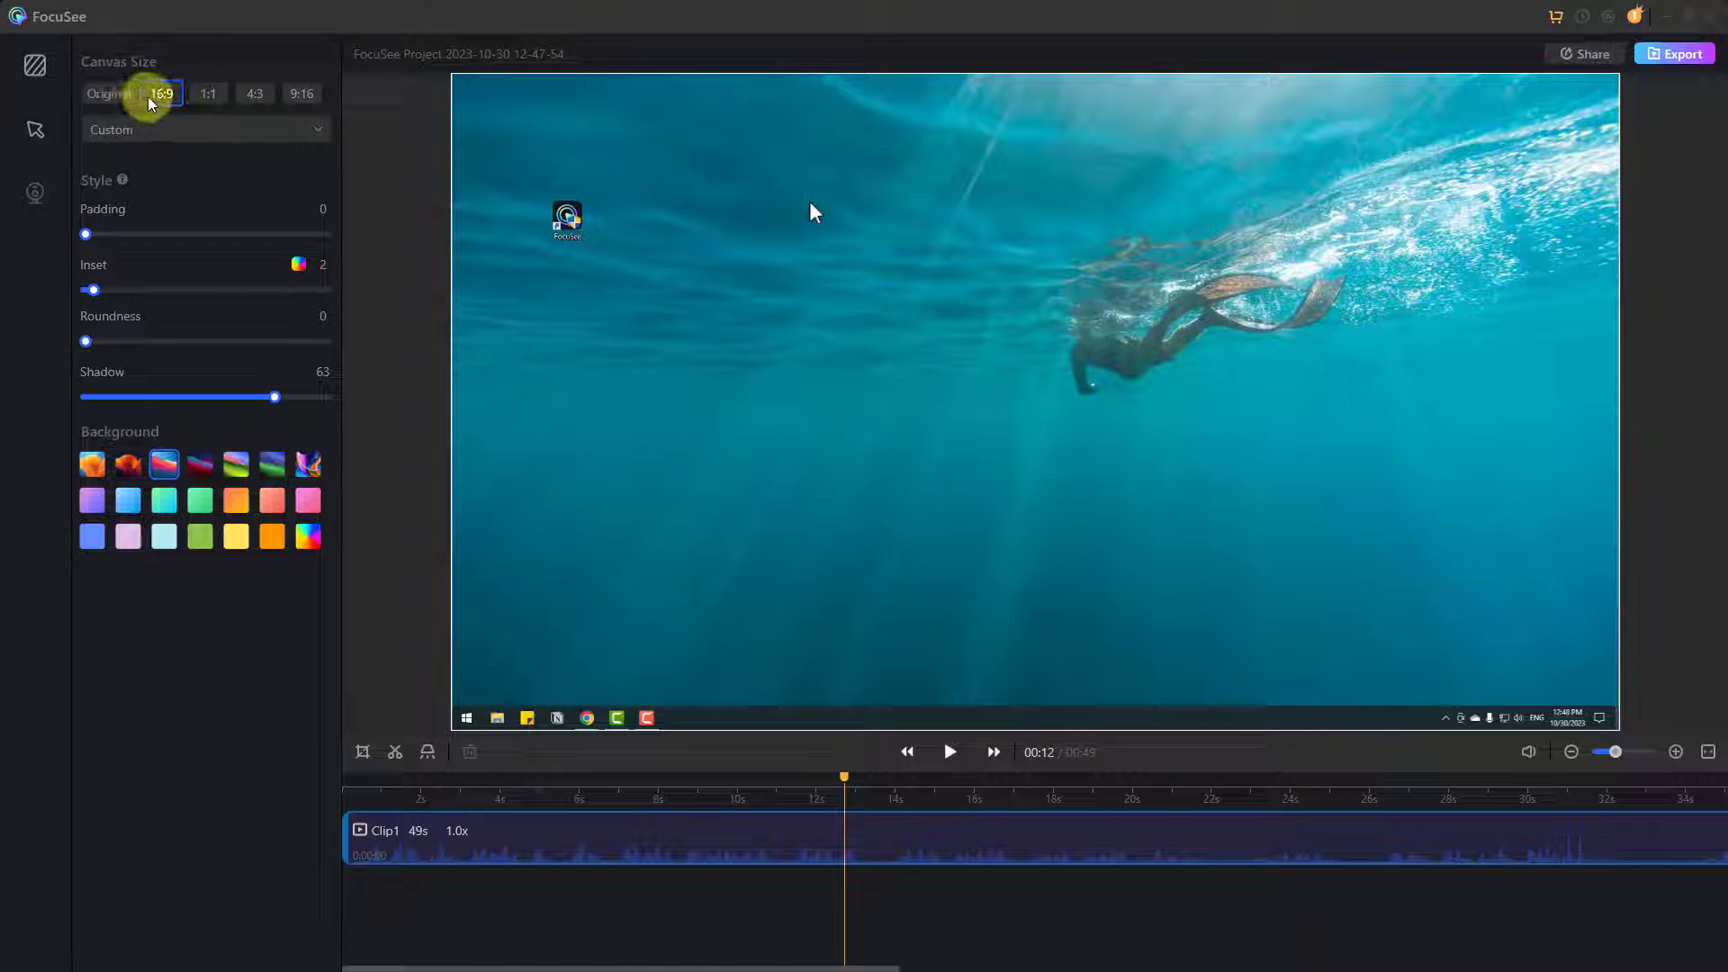
pyautogui.click(311, 129)
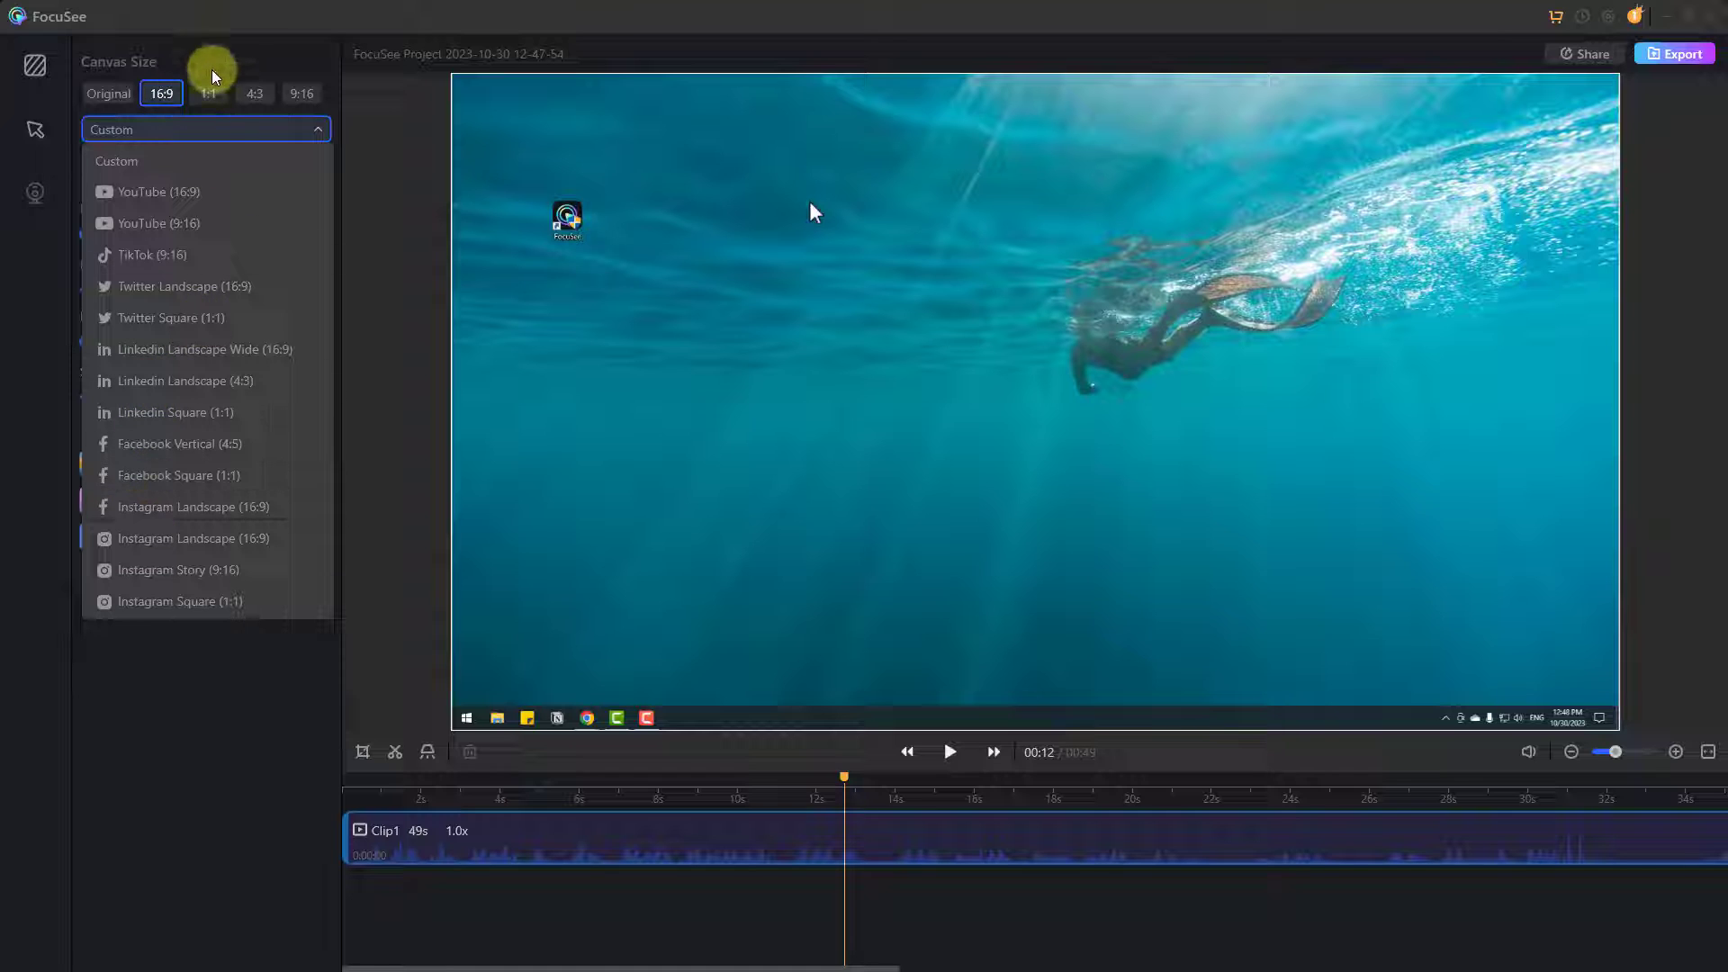
pyautogui.click(208, 96)
pyautogui.click(247, 97)
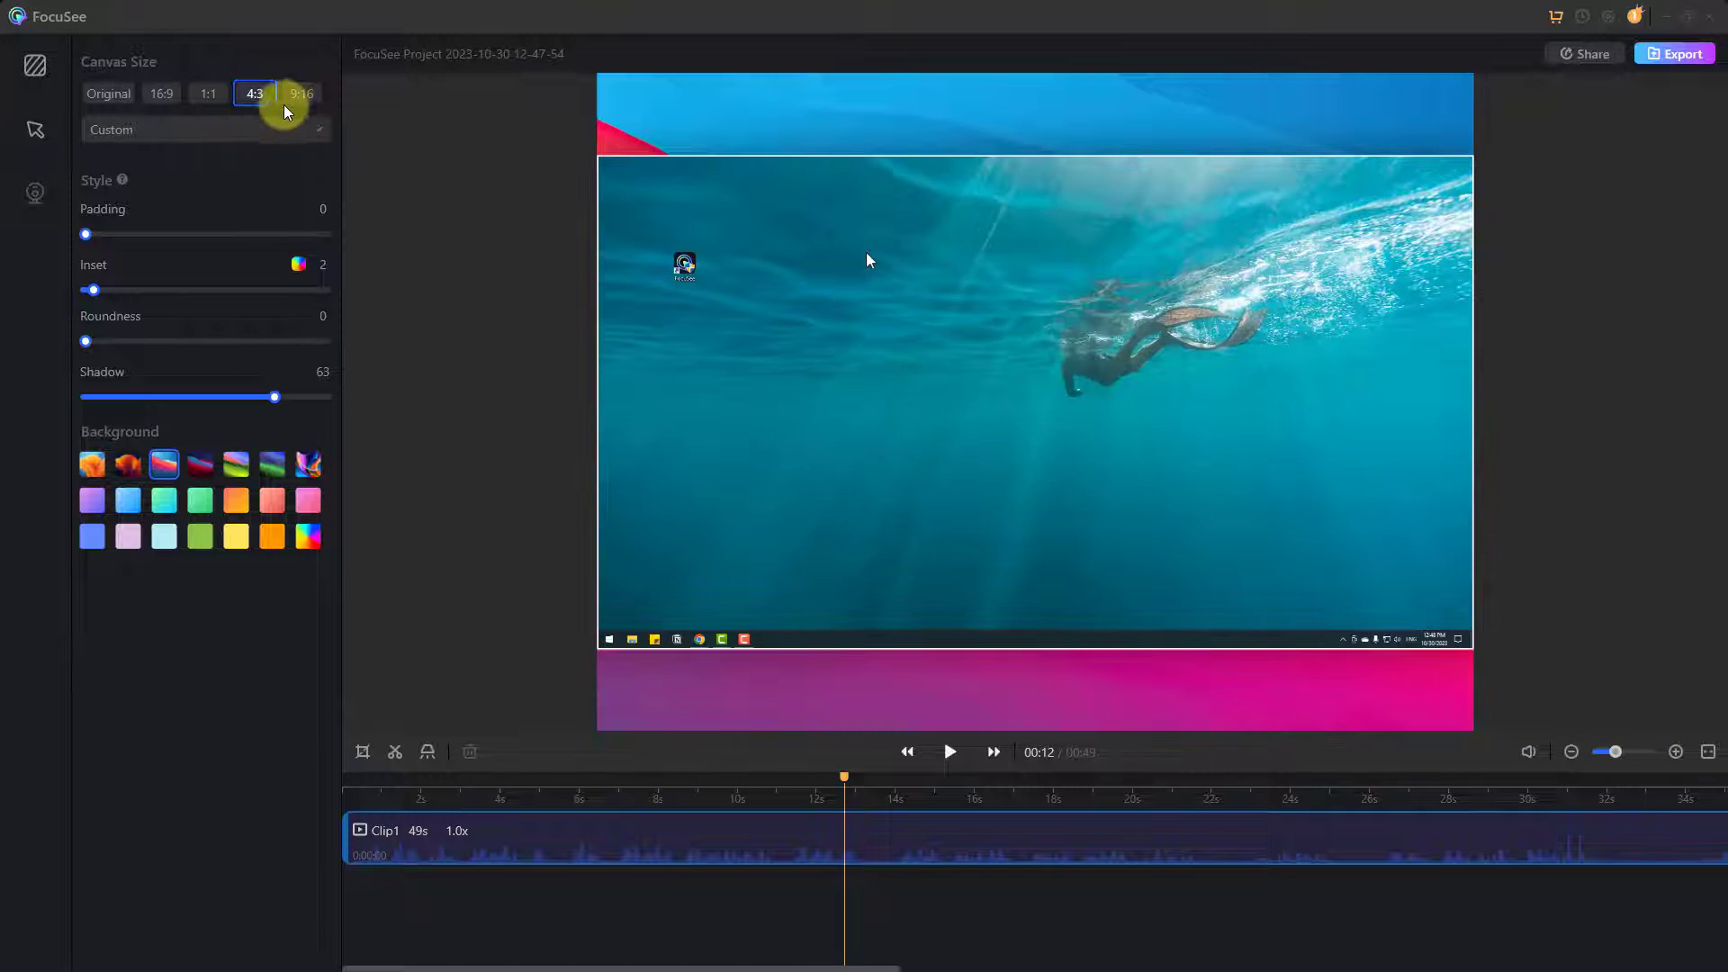
pyautogui.click(288, 97)
pyautogui.click(256, 95)
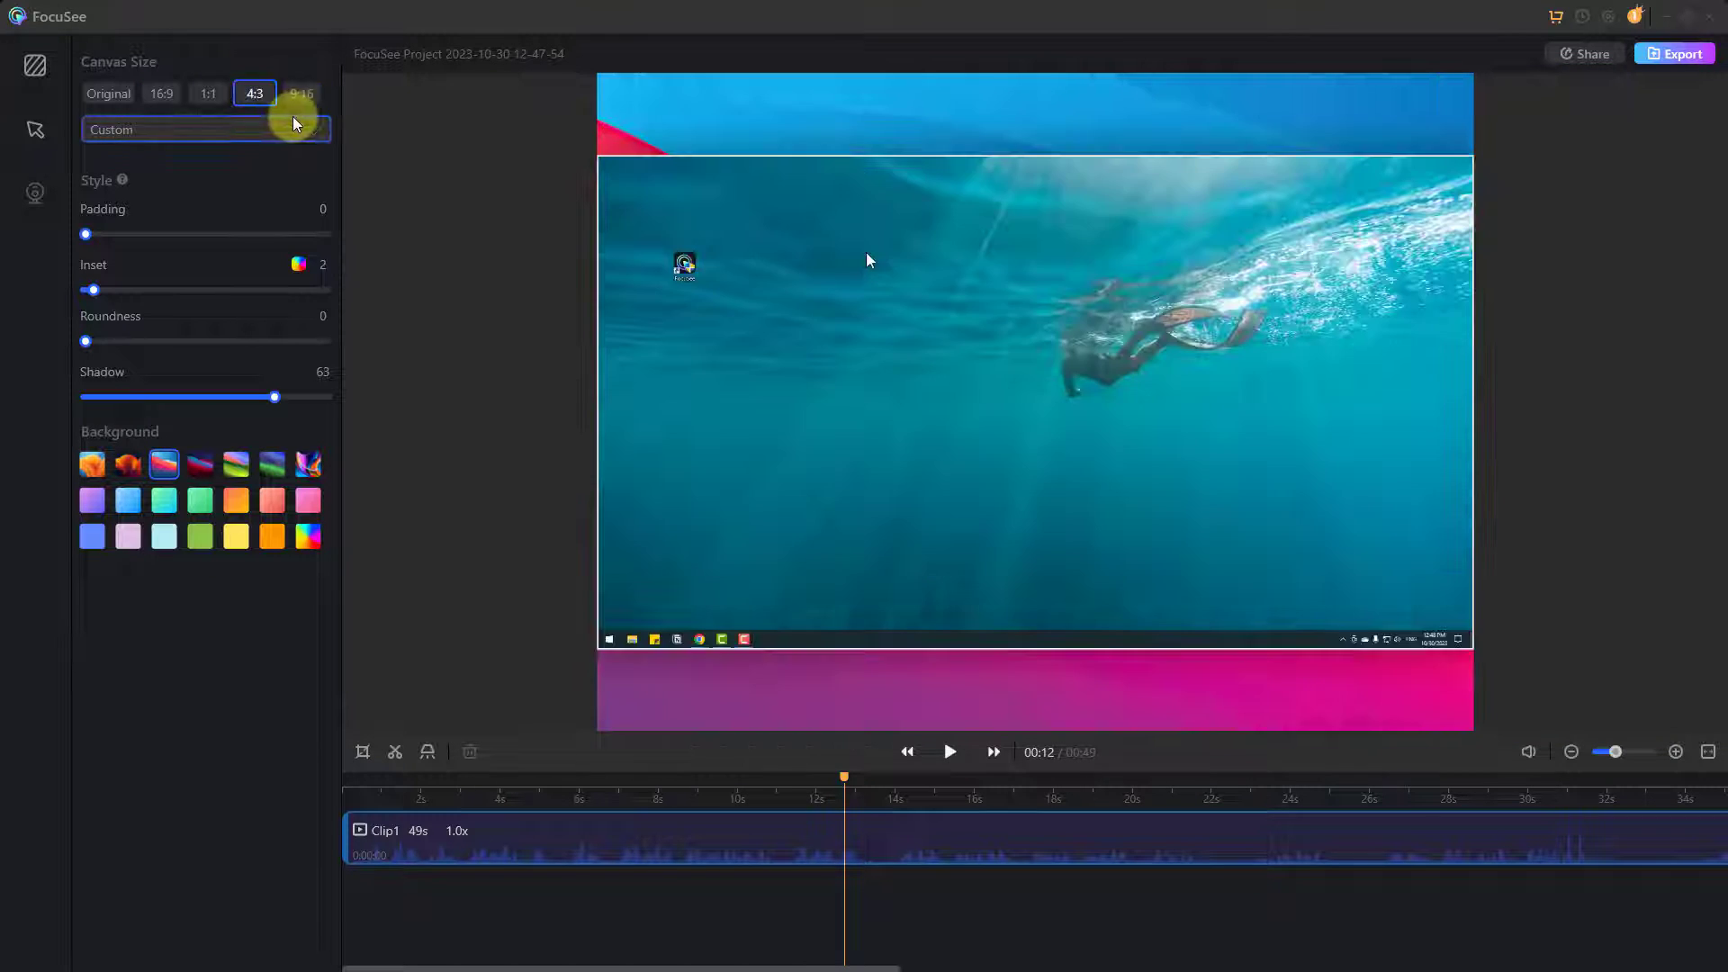
pyautogui.click(301, 95)
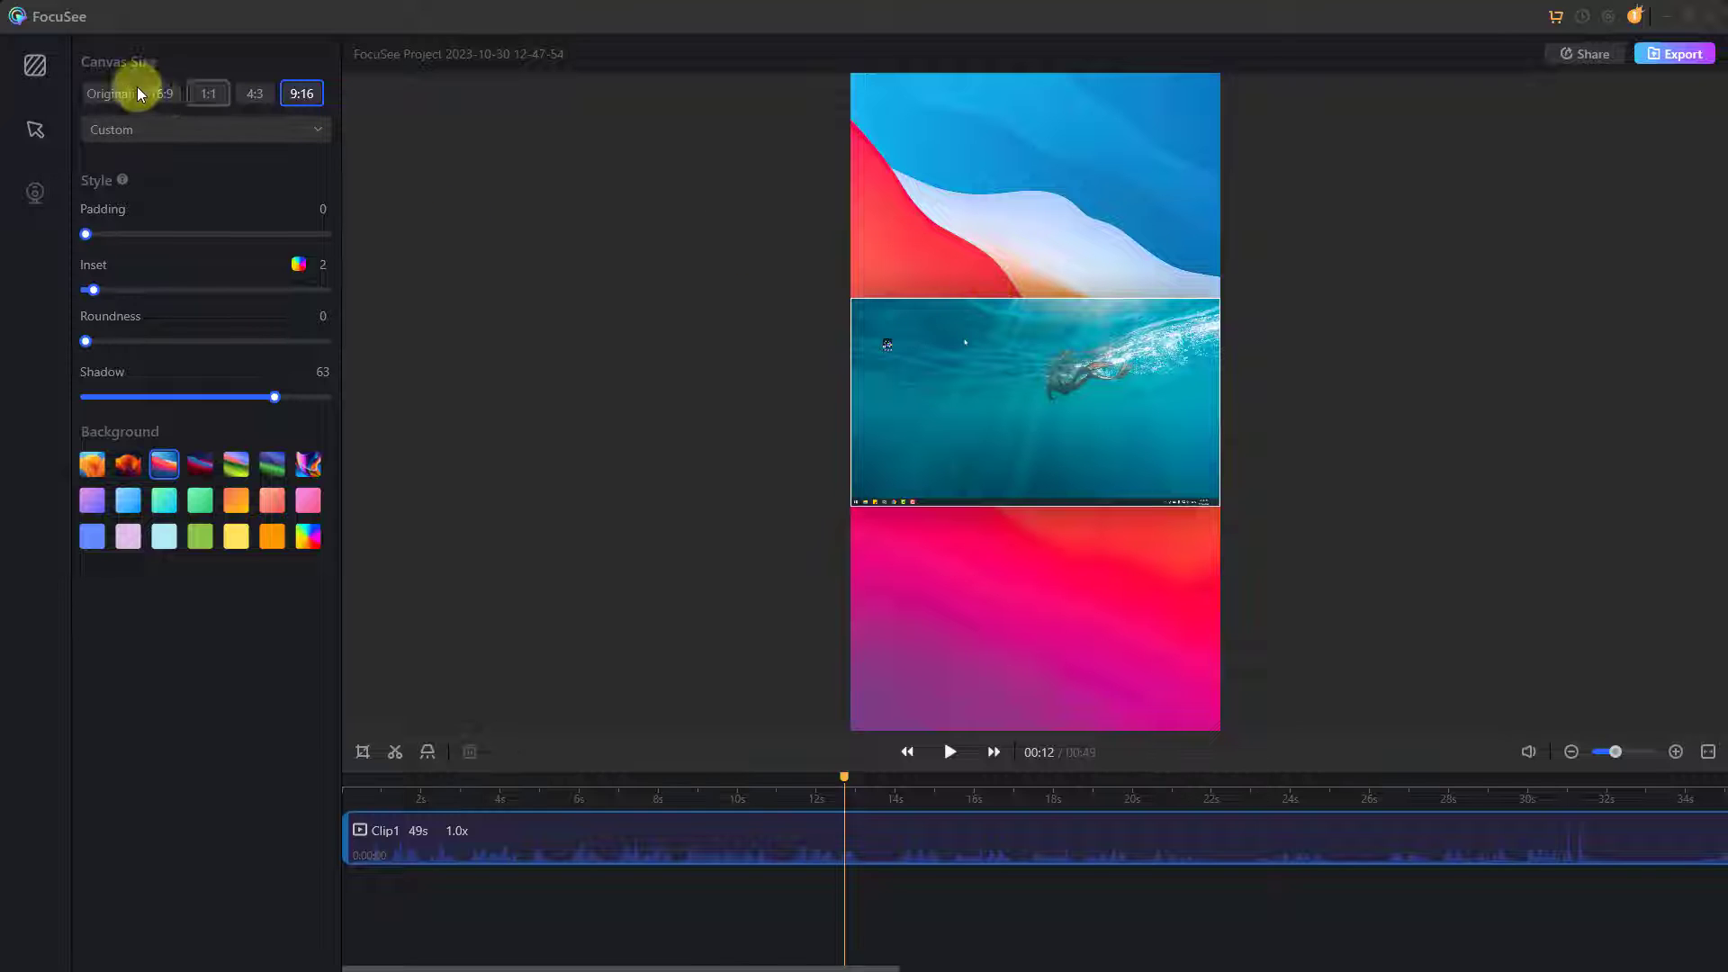
pyautogui.click(109, 92)
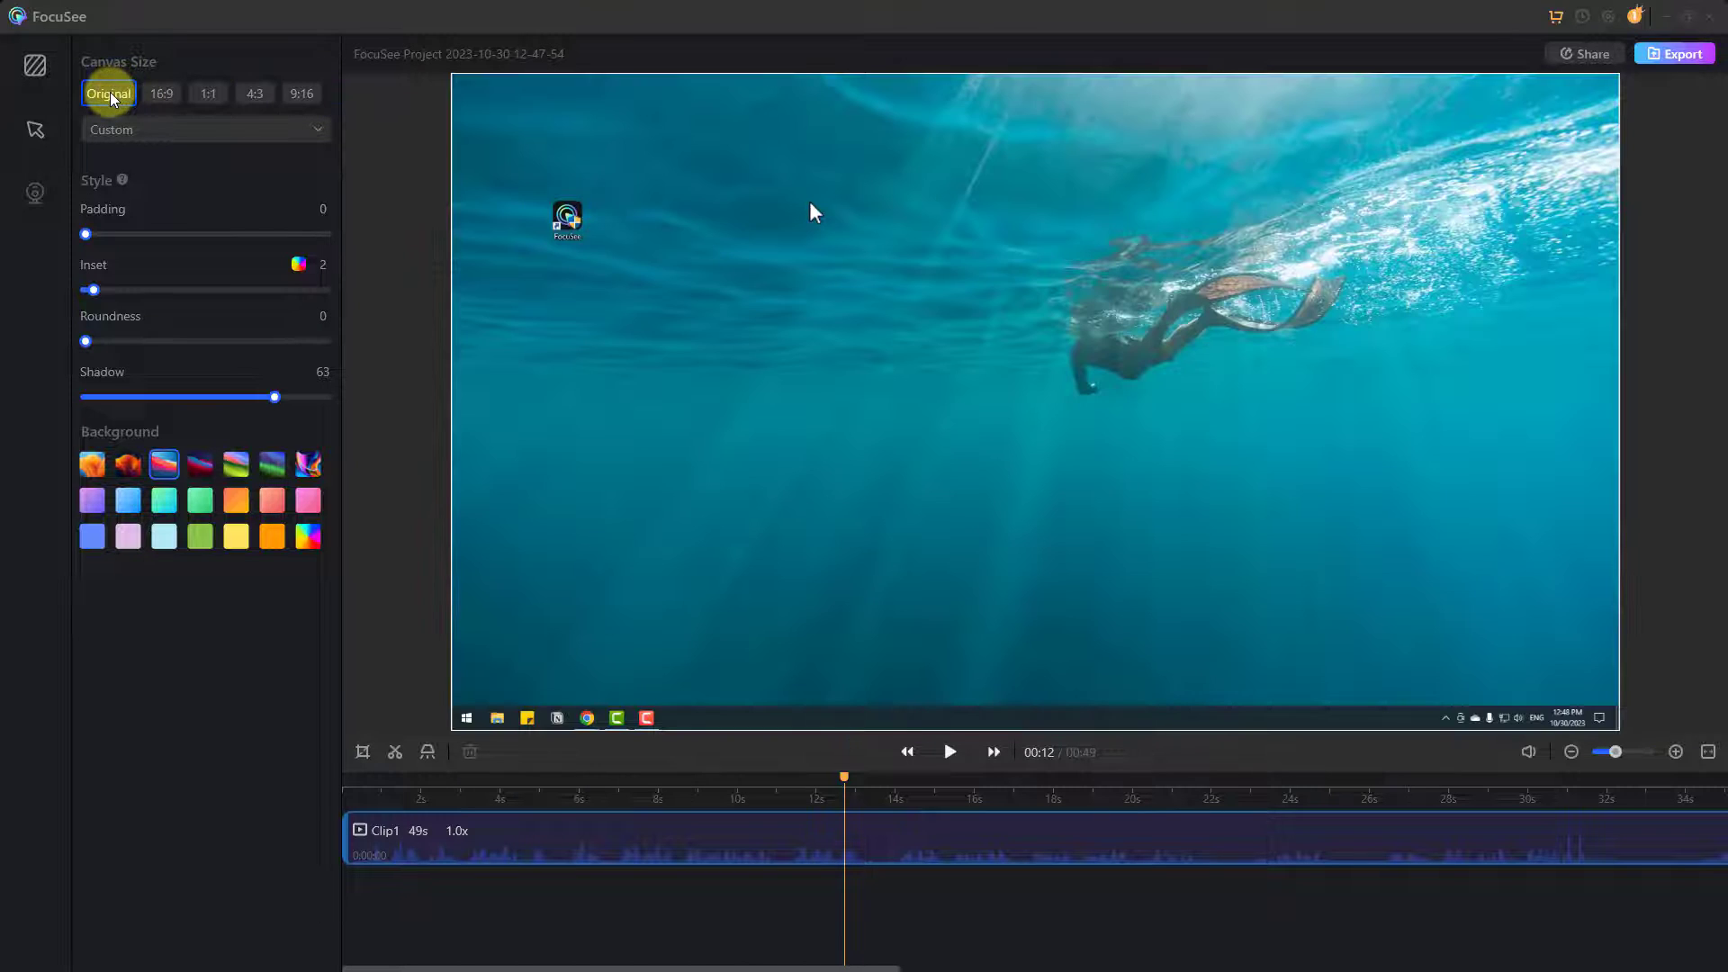
# Step: Preview the recorded cursor and set its size to 2.5x in the Cursor panel
pyautogui.click(42, 132)
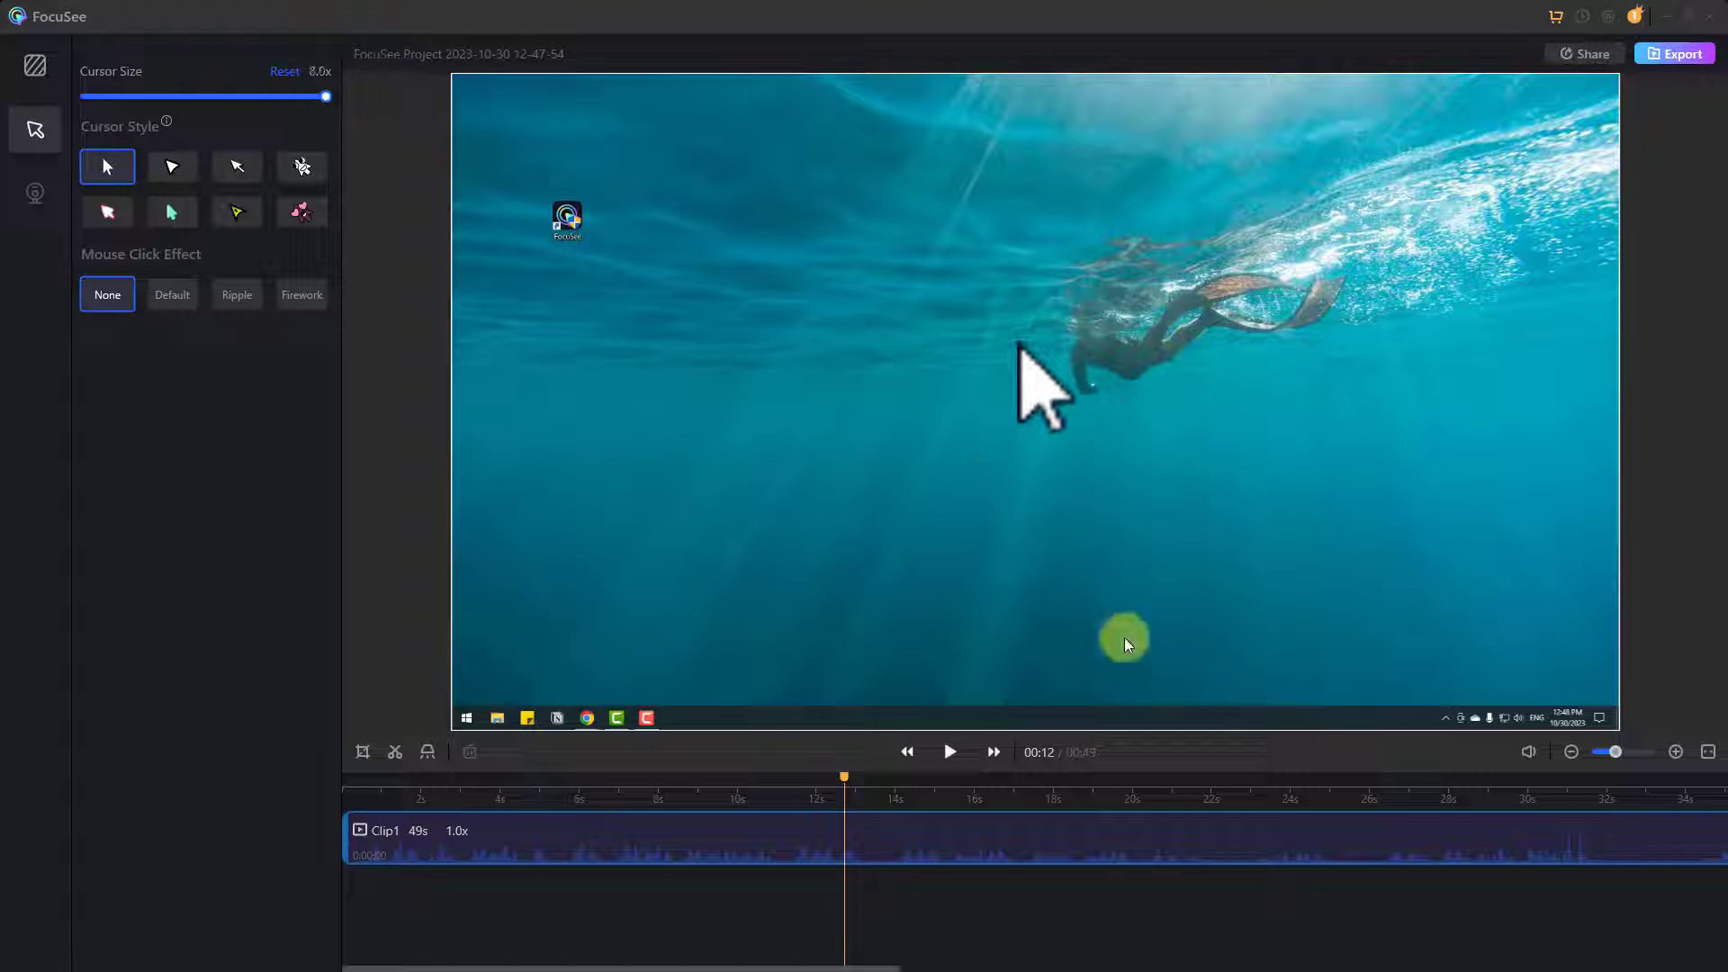
pyautogui.click(953, 750)
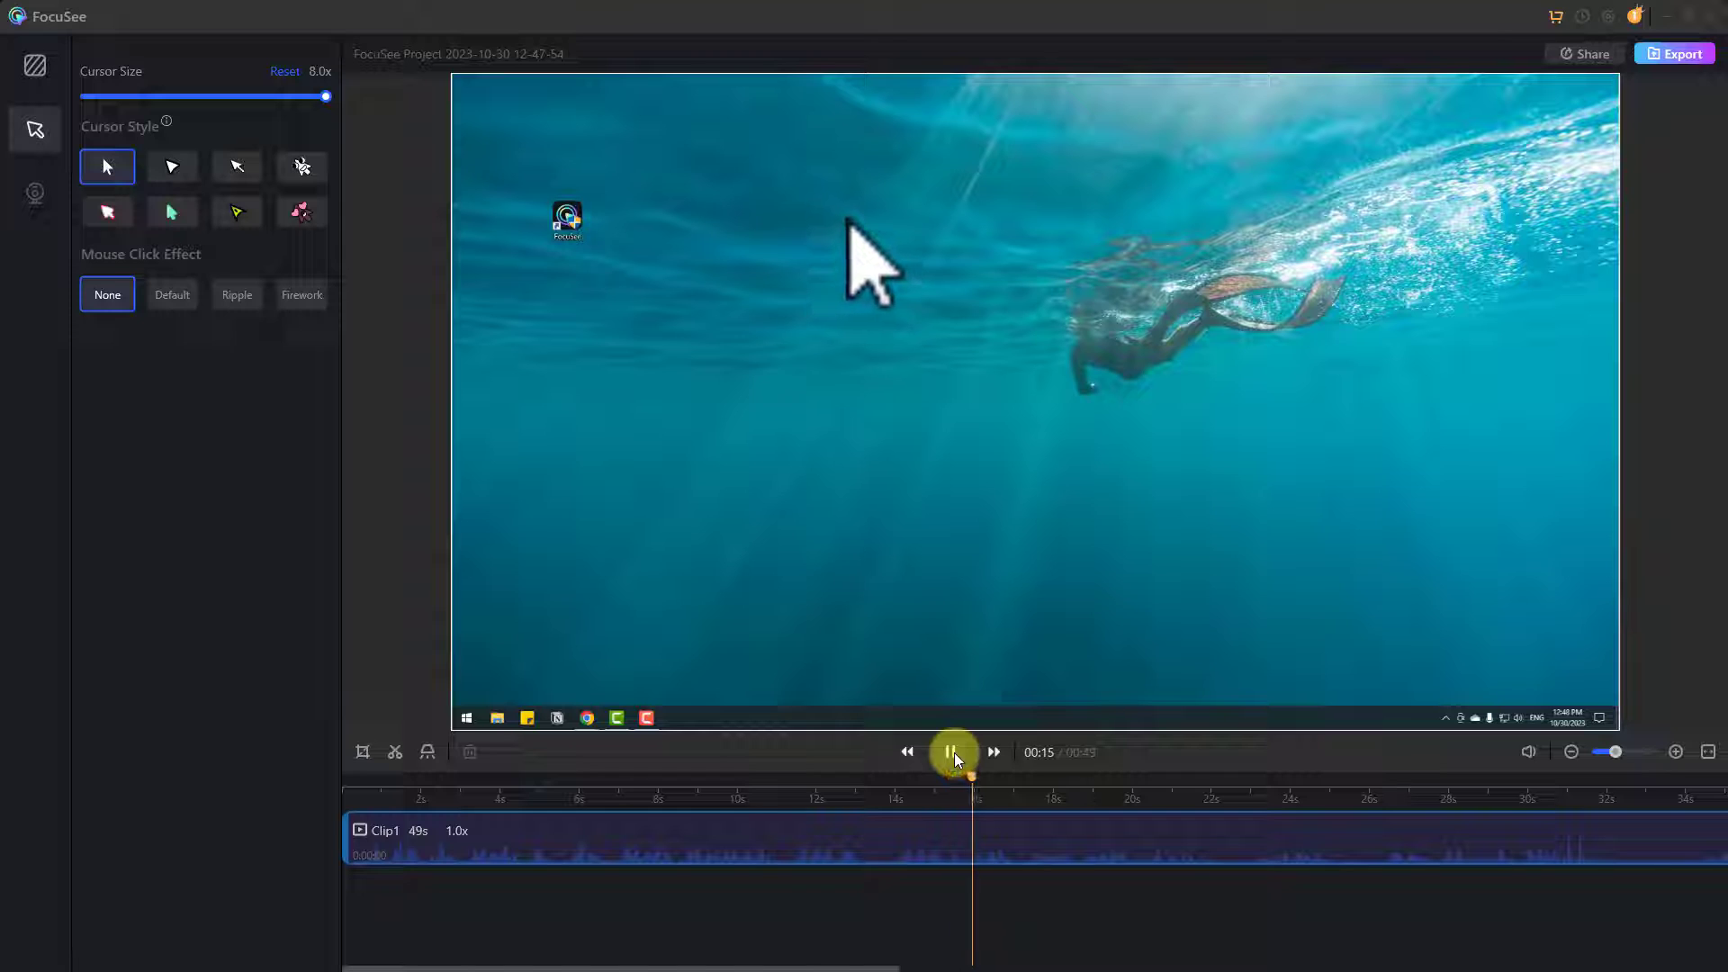
pyautogui.click(953, 752)
pyautogui.click(117, 96)
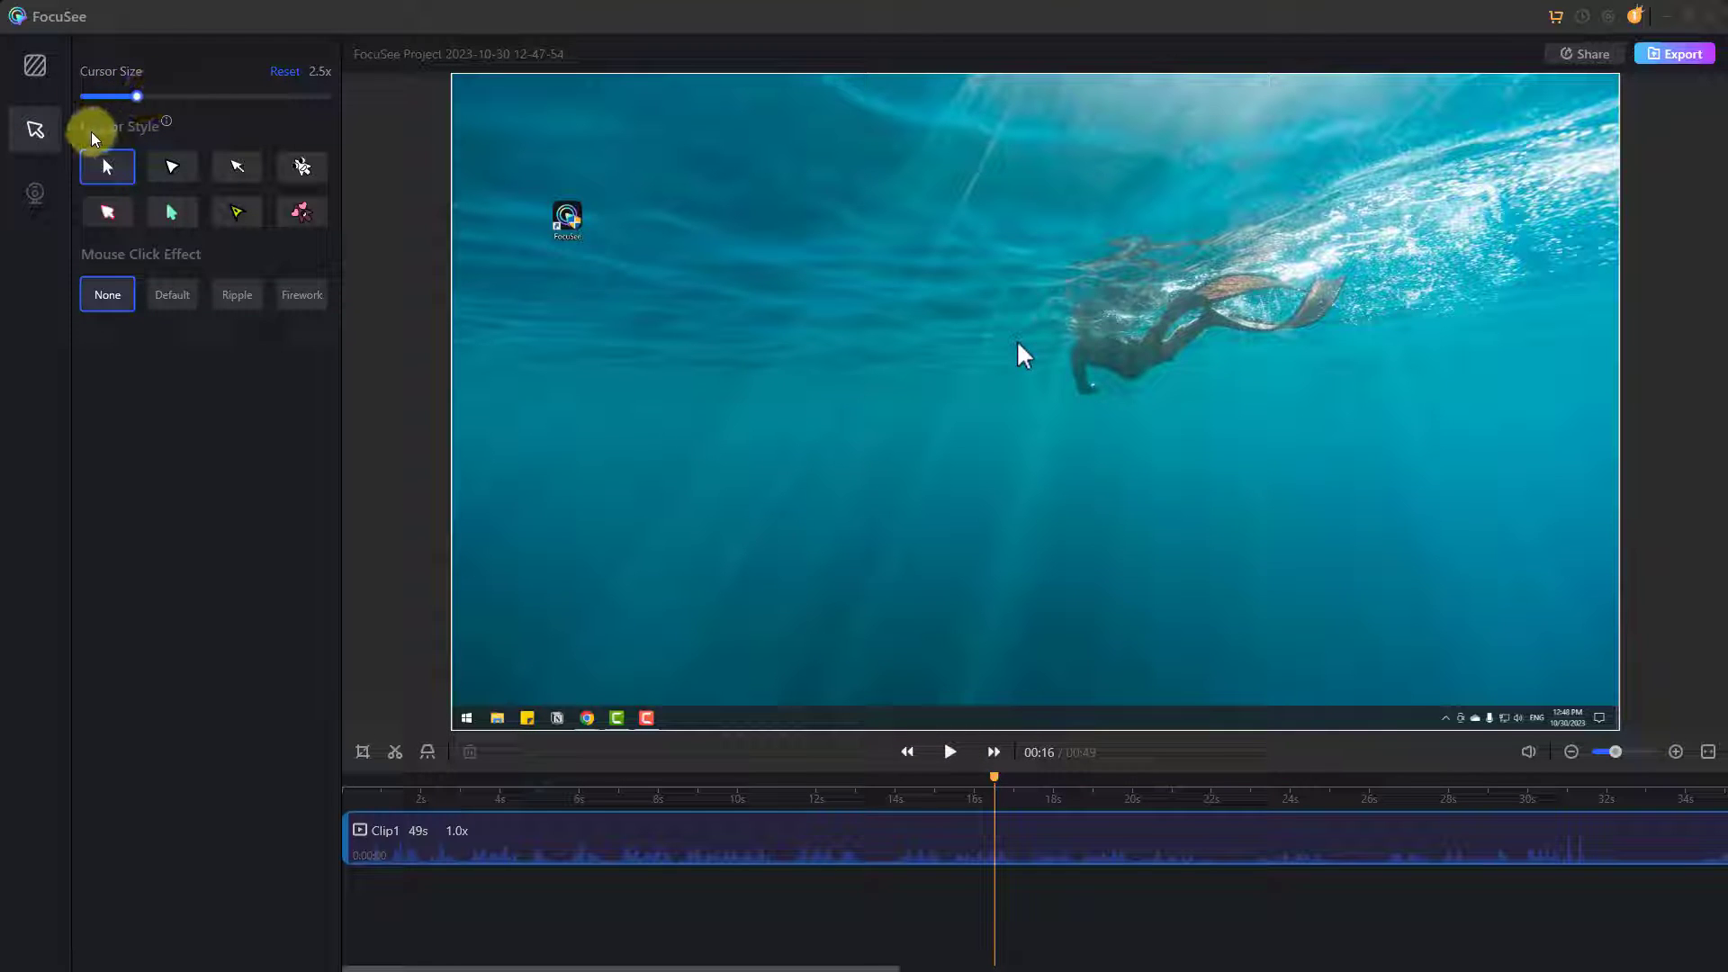
# Step: Try the various cursor styles, ending on the third style
pyautogui.click(173, 183)
pyautogui.click(236, 171)
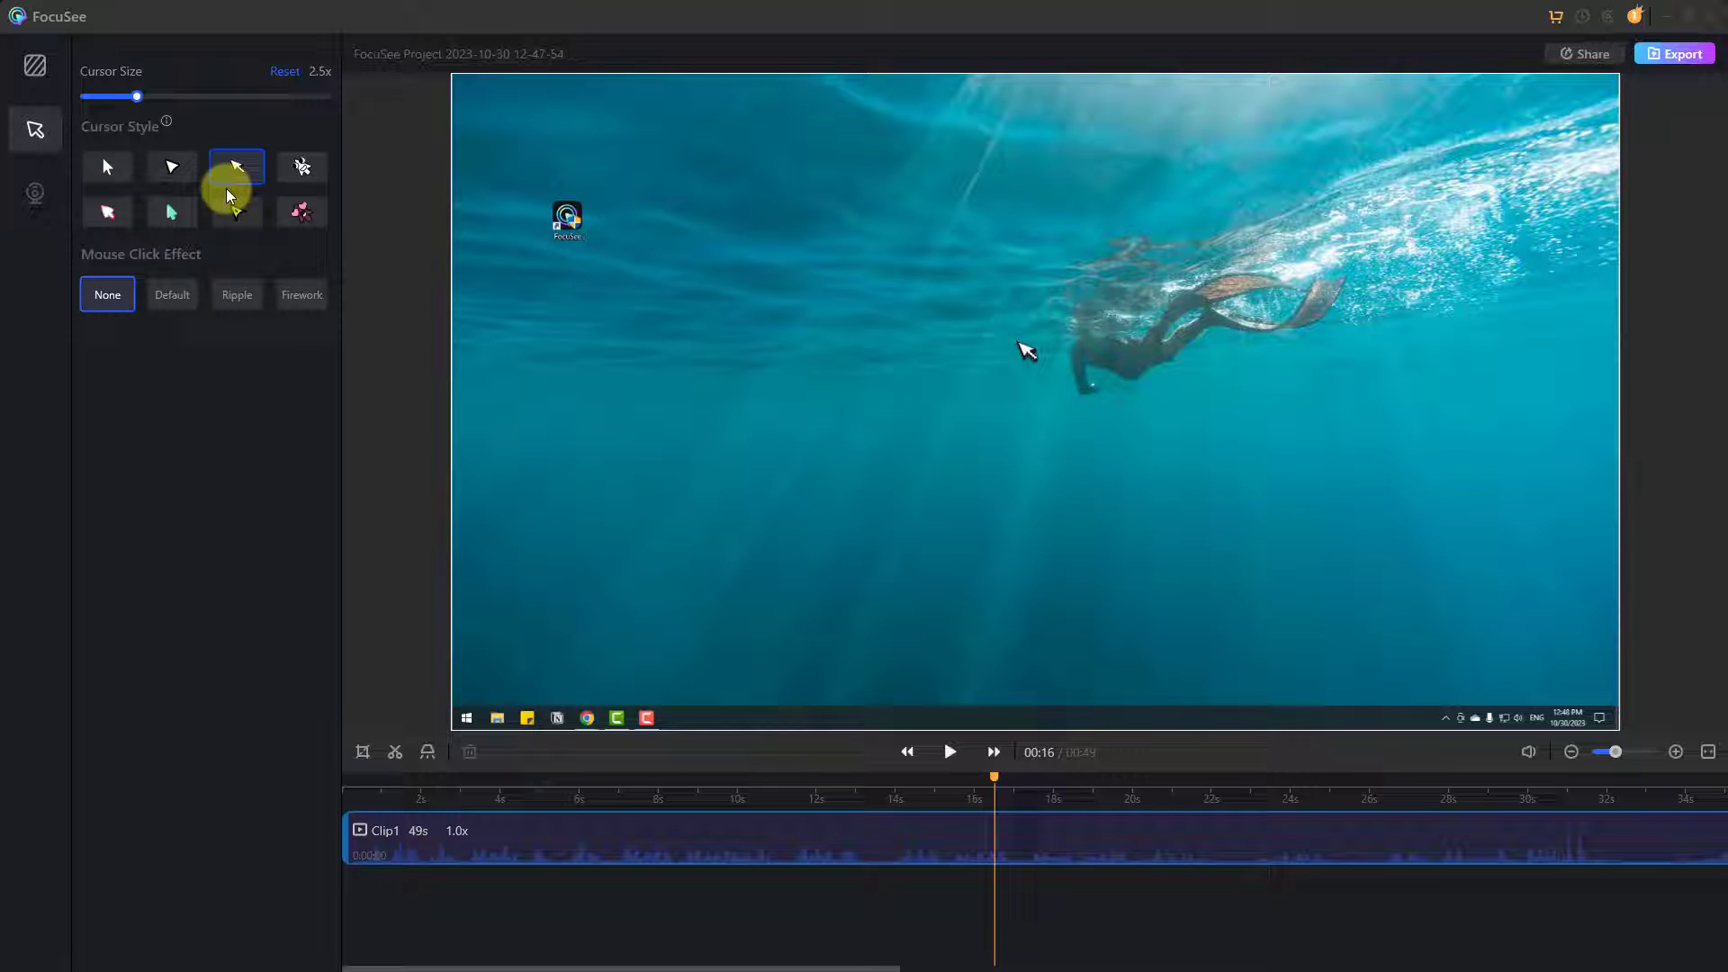
pyautogui.click(310, 177)
pyautogui.click(281, 214)
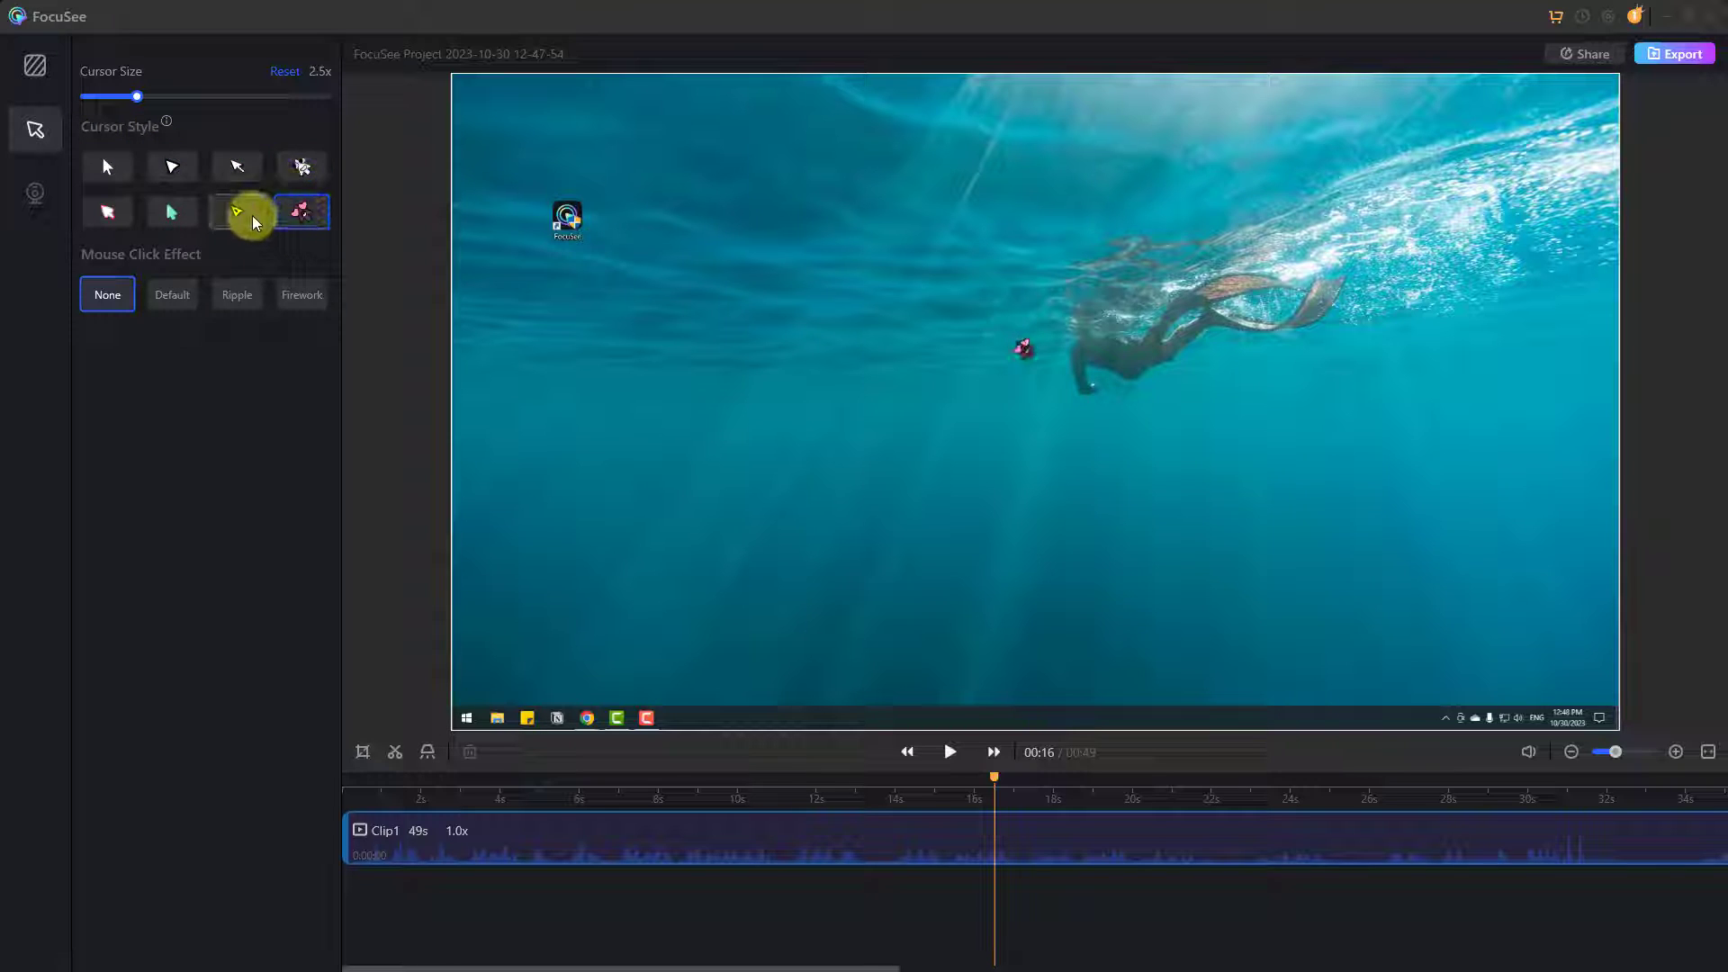
pyautogui.click(243, 214)
pyautogui.click(180, 215)
pyautogui.click(110, 215)
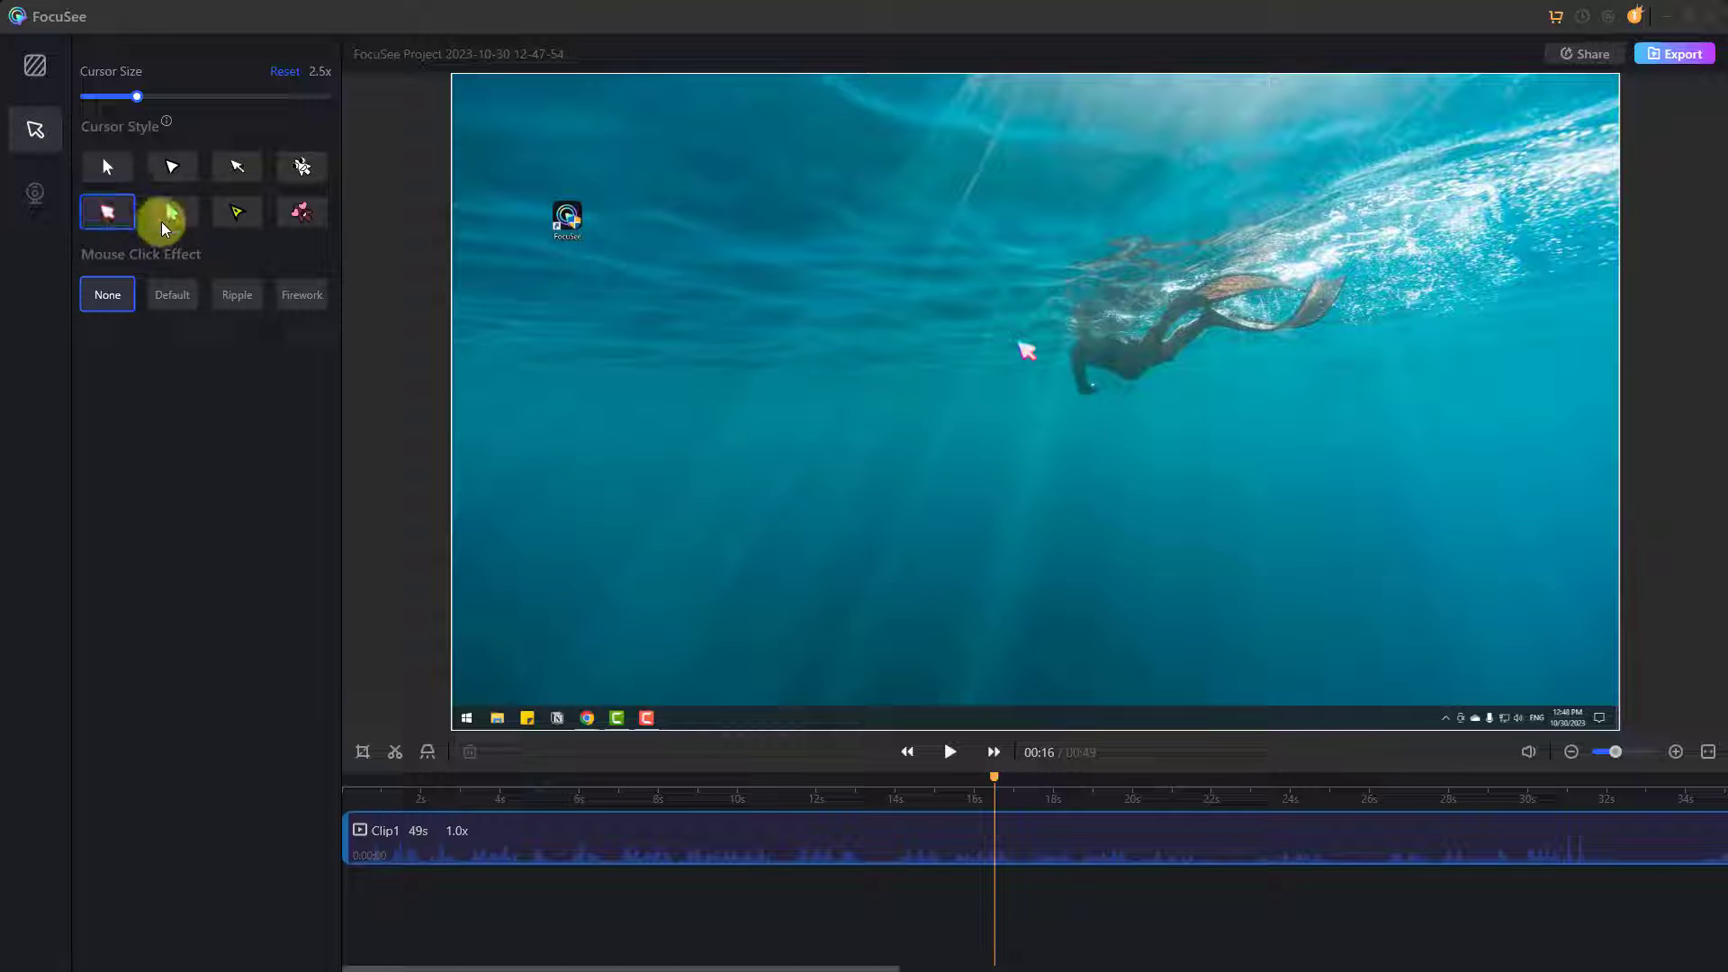
pyautogui.click(232, 169)
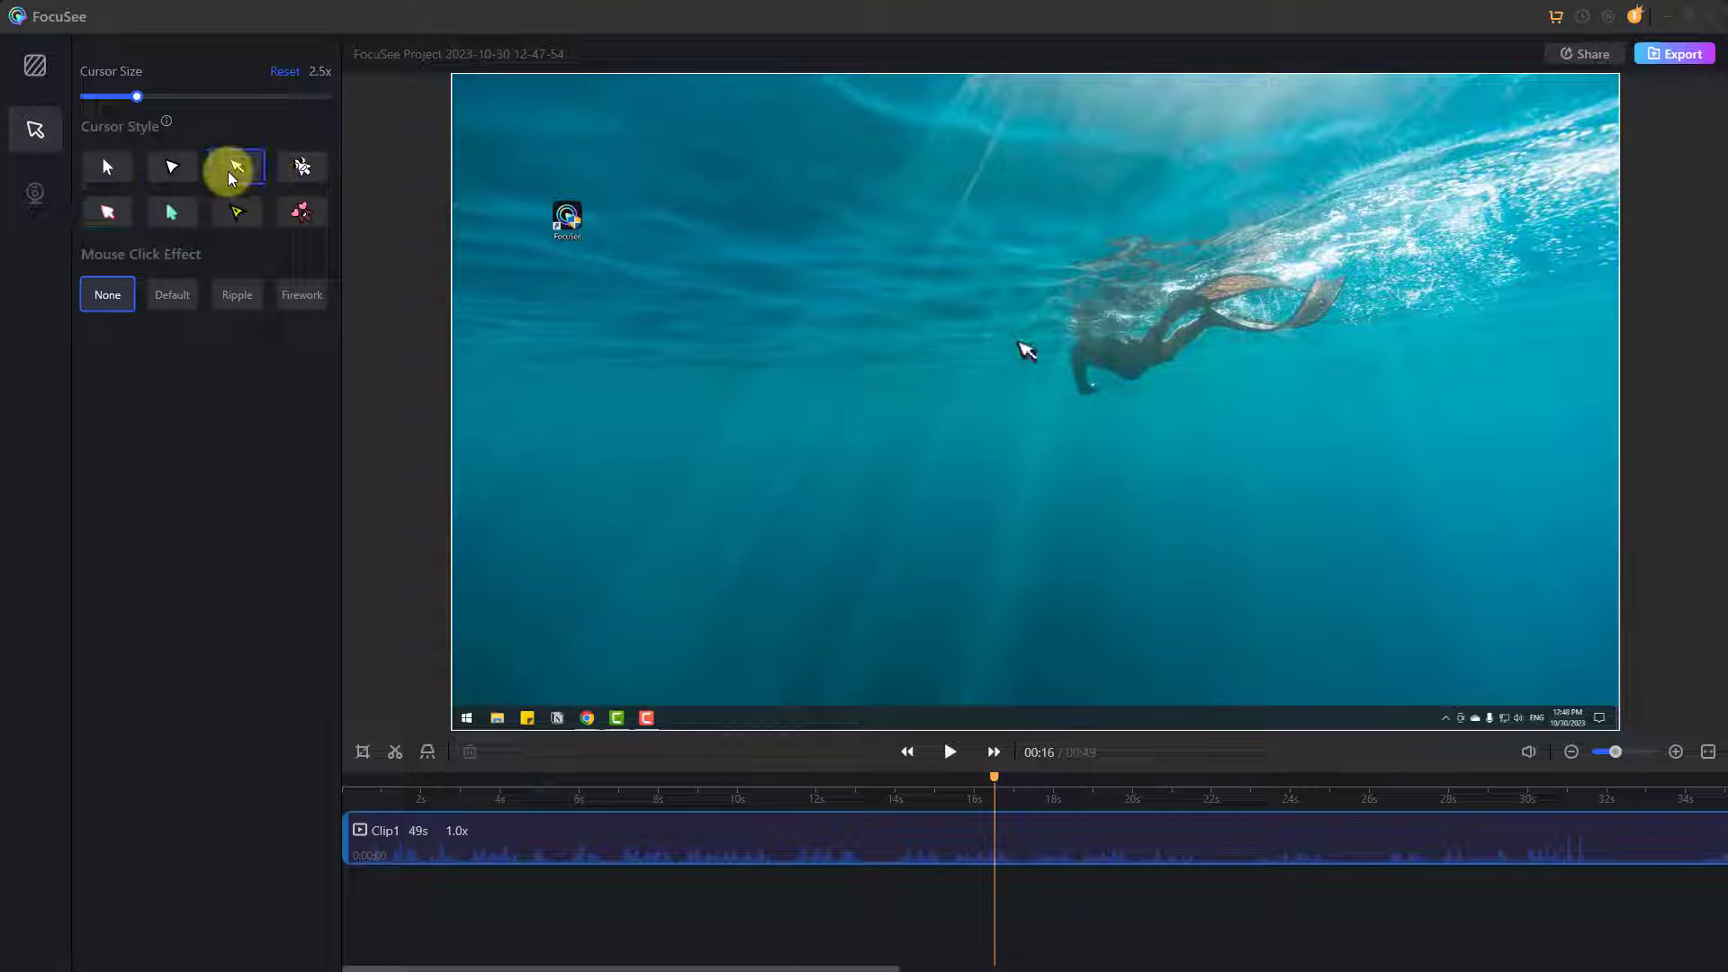
# Step: Enlarge the cursor to 7.7x, preview it, and switch to the cartoon style
pyautogui.moveTo(136, 97); pyautogui.dragTo(313, 99)
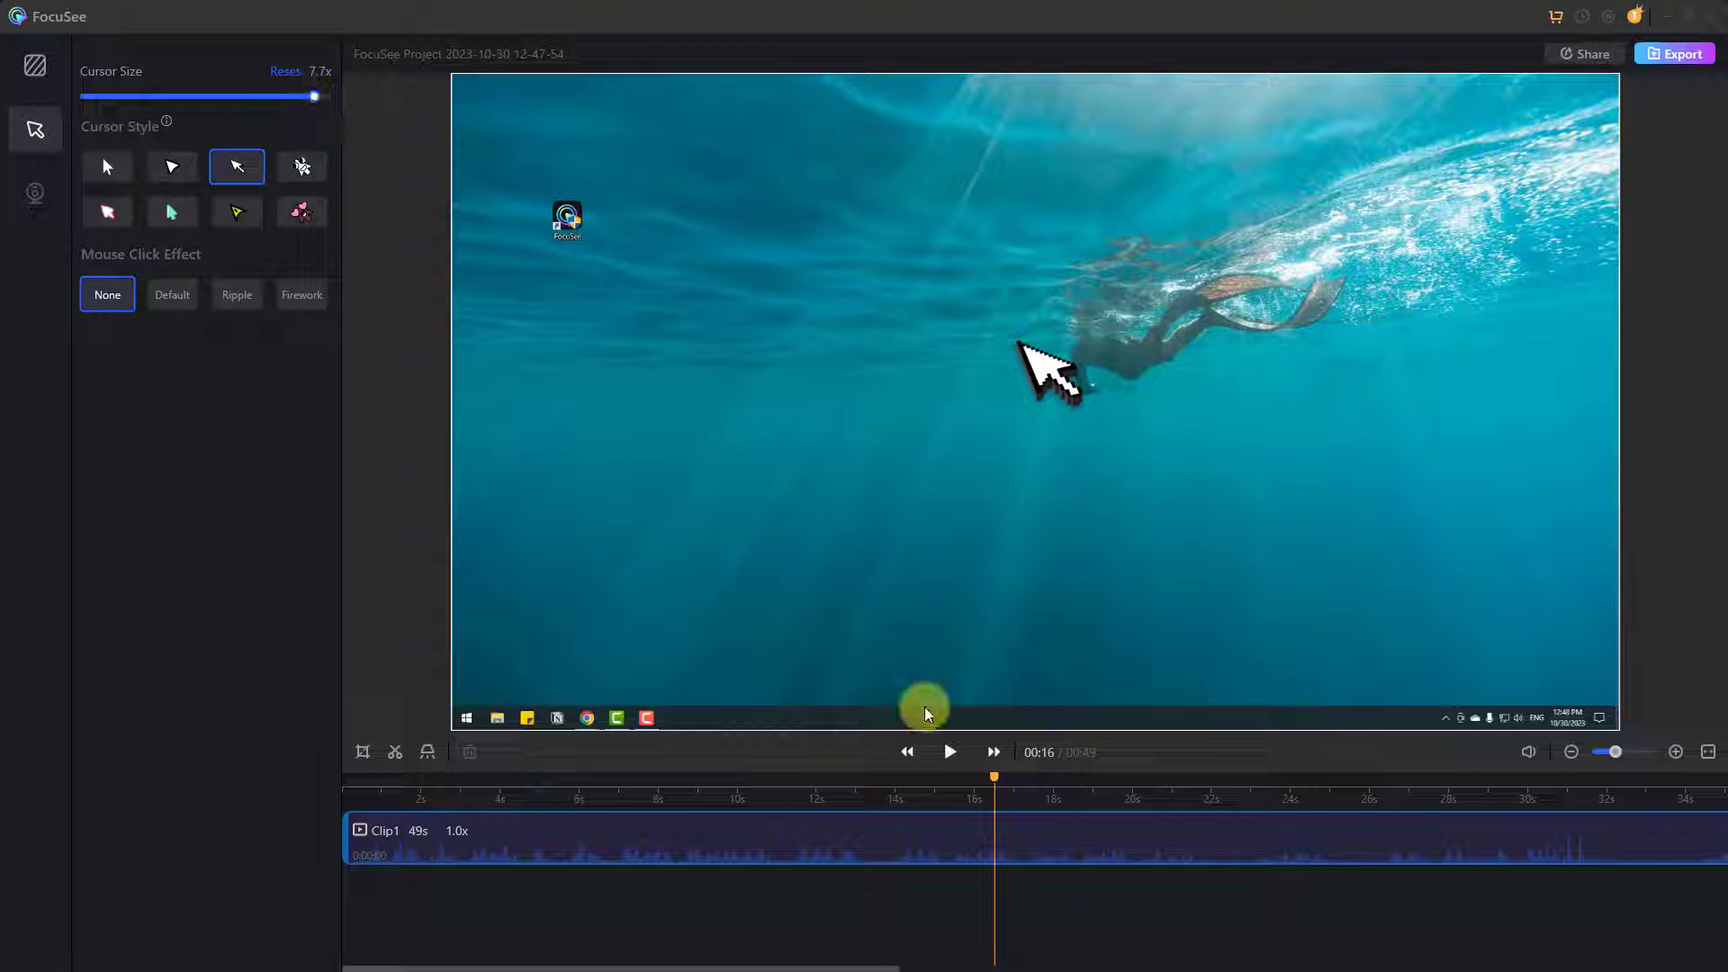
pyautogui.click(943, 753)
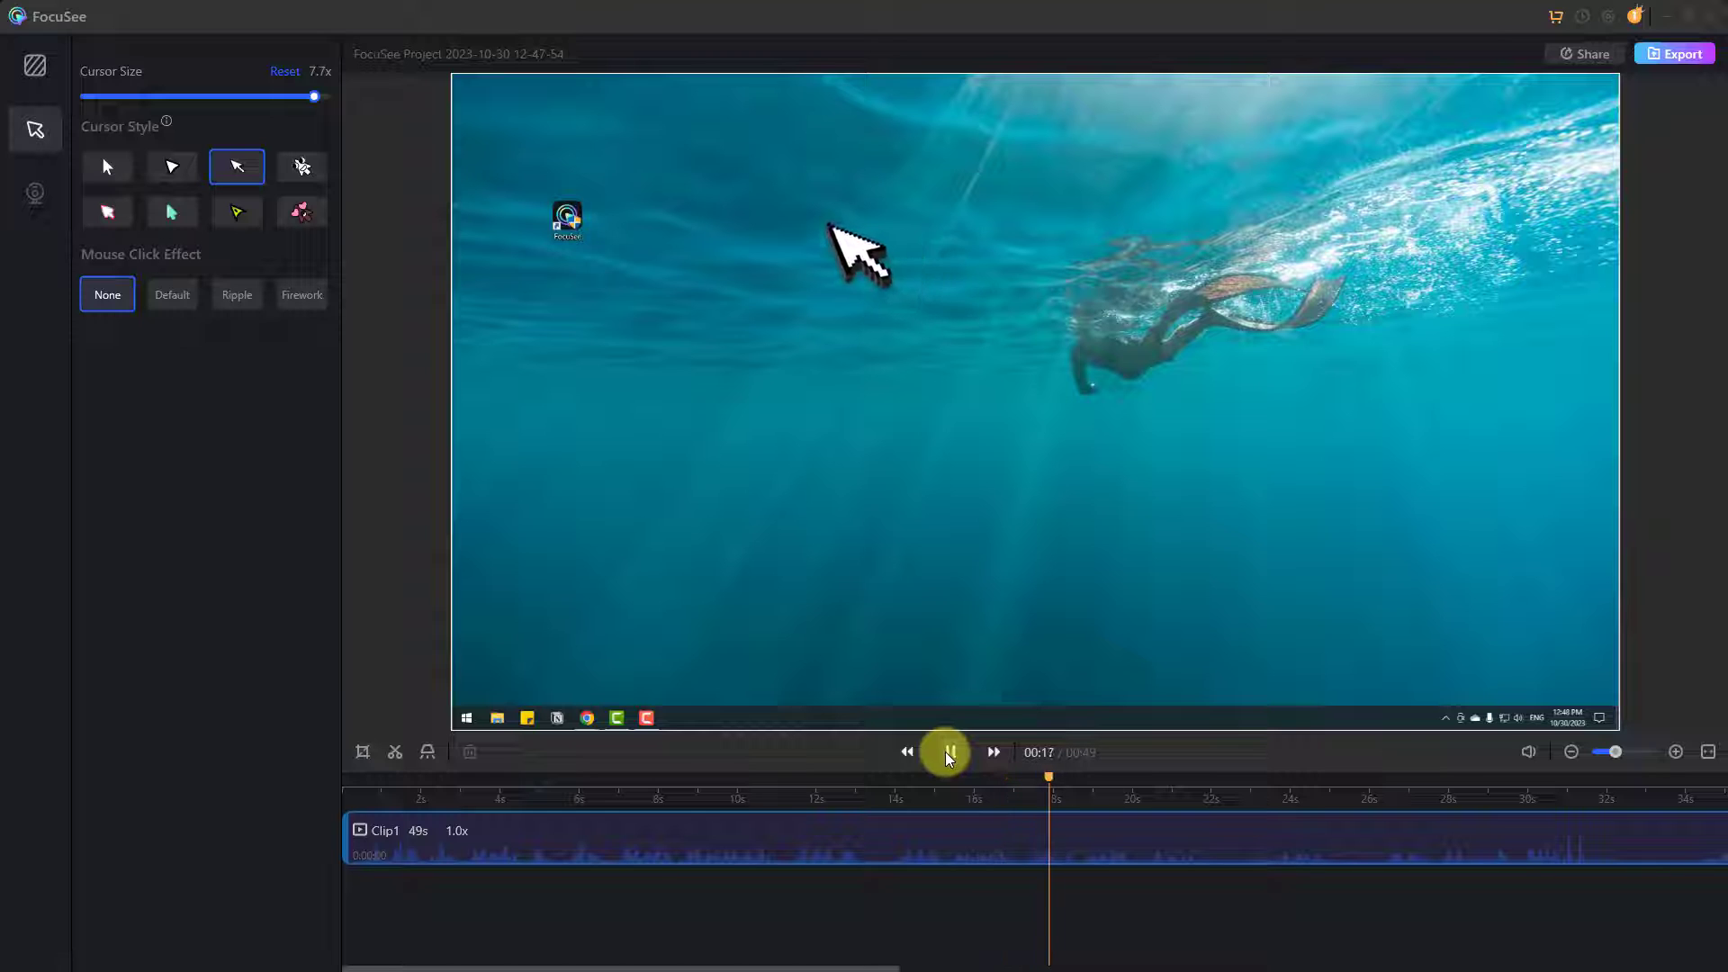
pyautogui.click(947, 755)
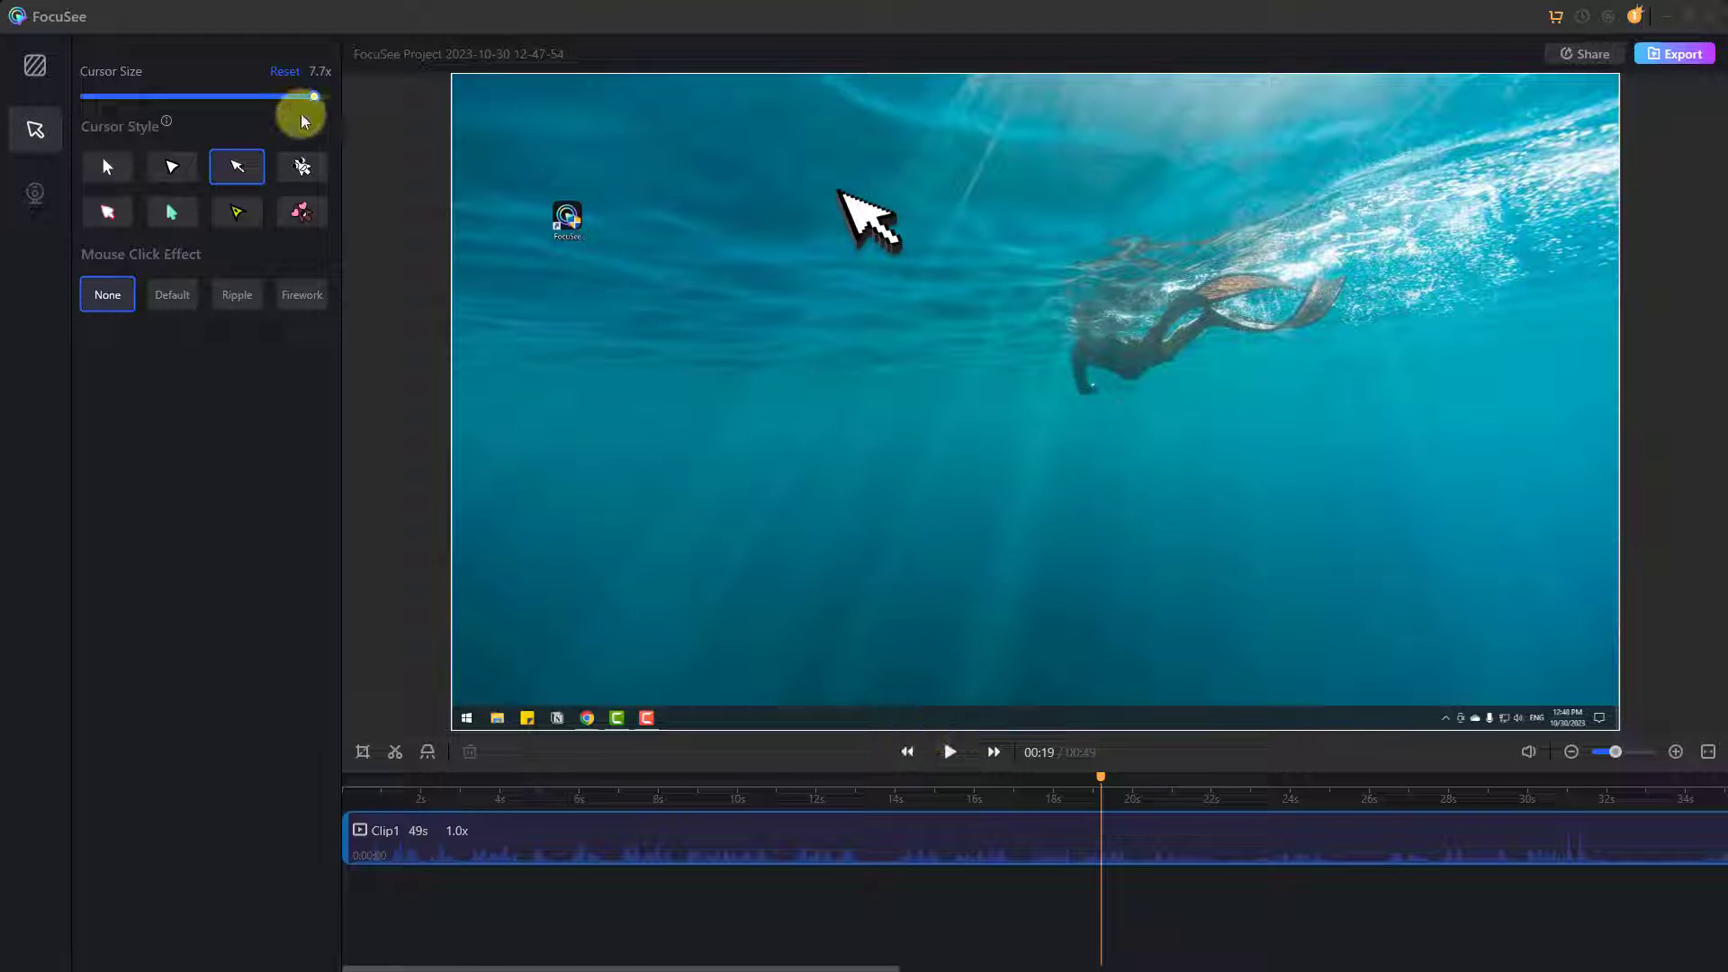
pyautogui.click(292, 176)
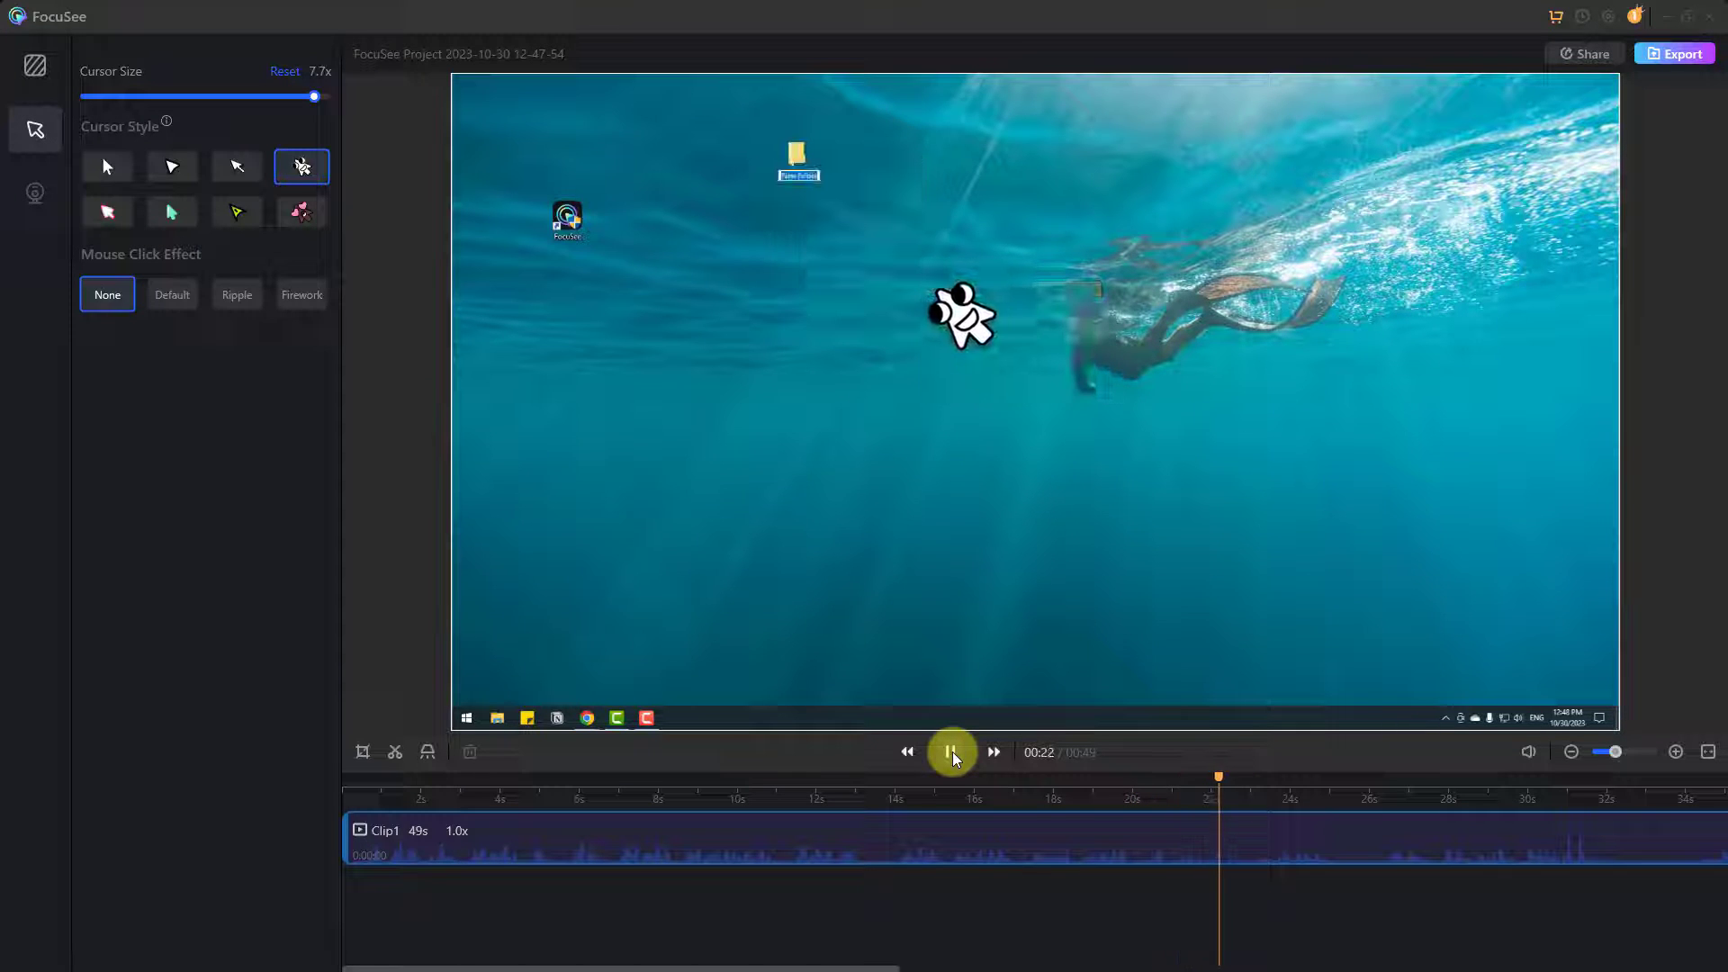
# Step: Try the Ripple click effect from about 21 seconds, then switch the click effect to Firework
pyautogui.click(952, 753)
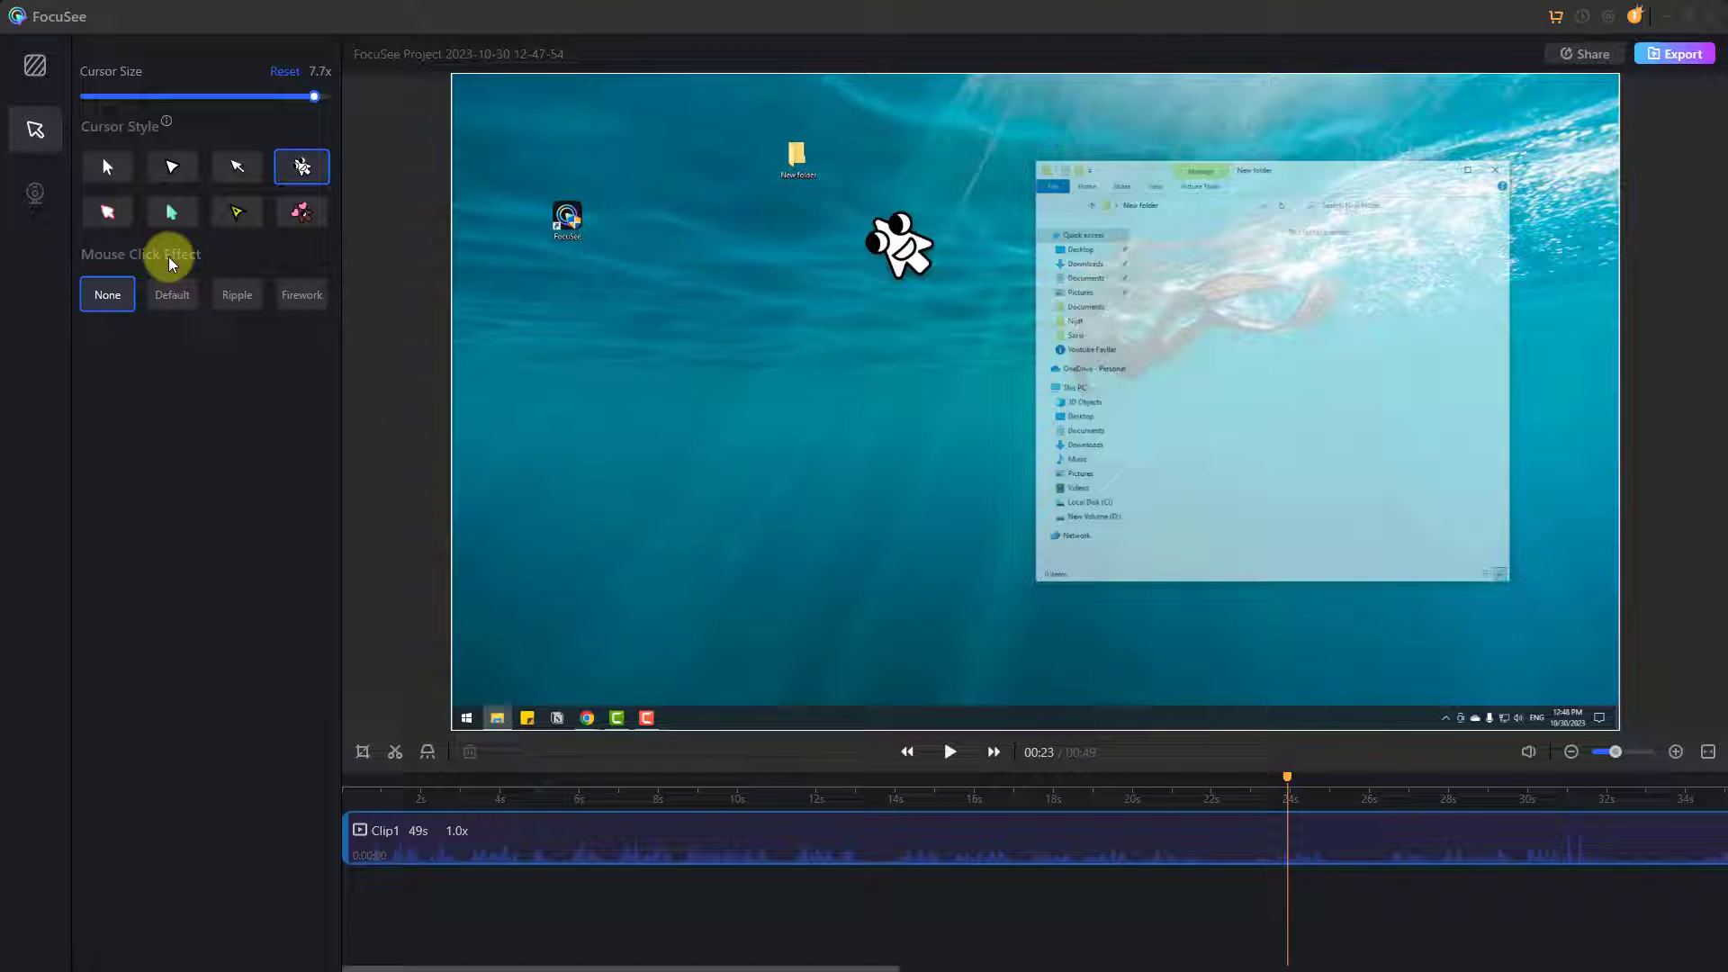
pyautogui.click(234, 296)
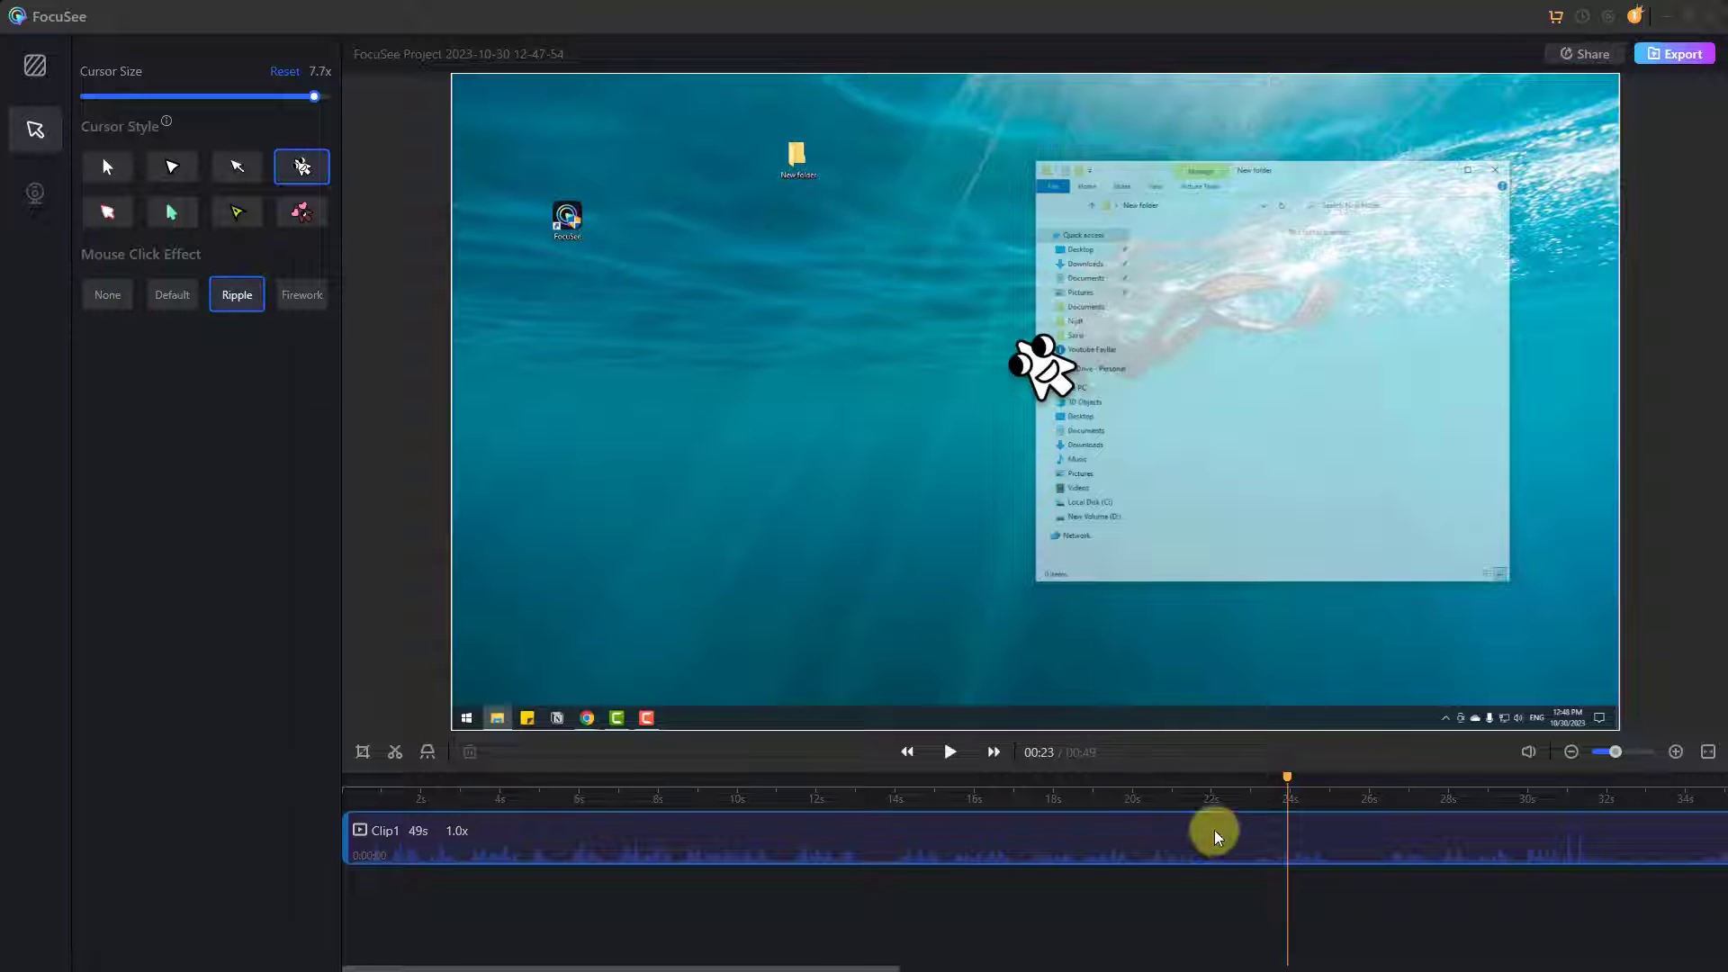
pyautogui.click(1191, 788)
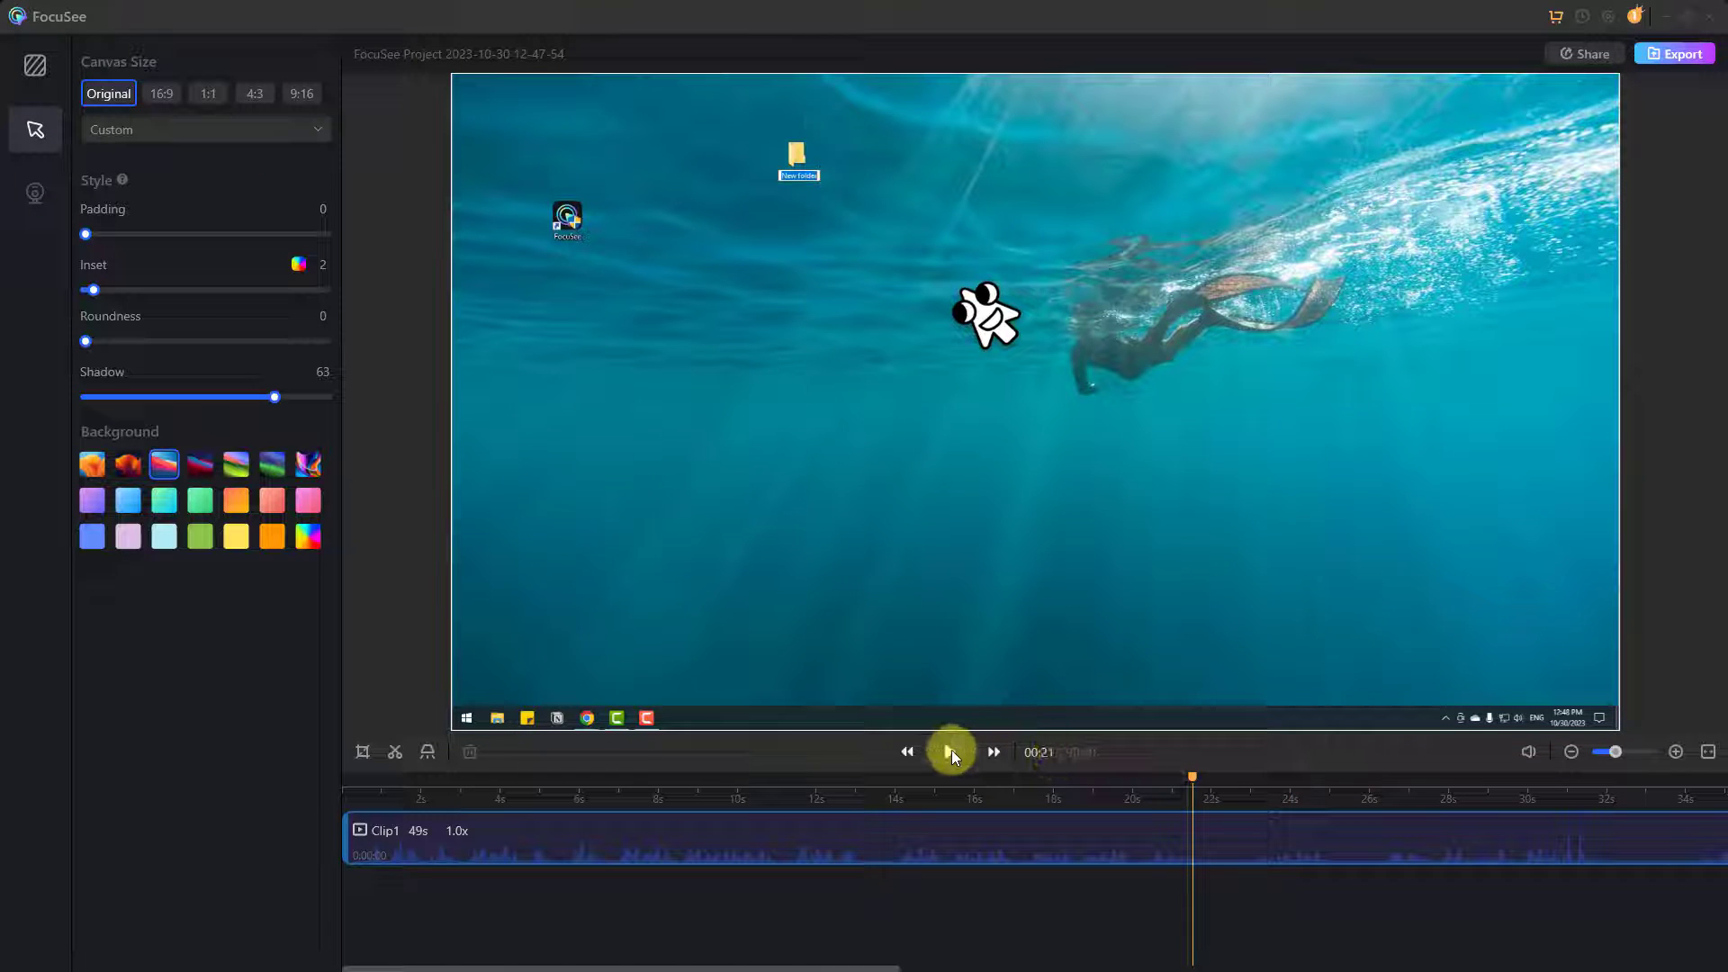
pyautogui.click(950, 754)
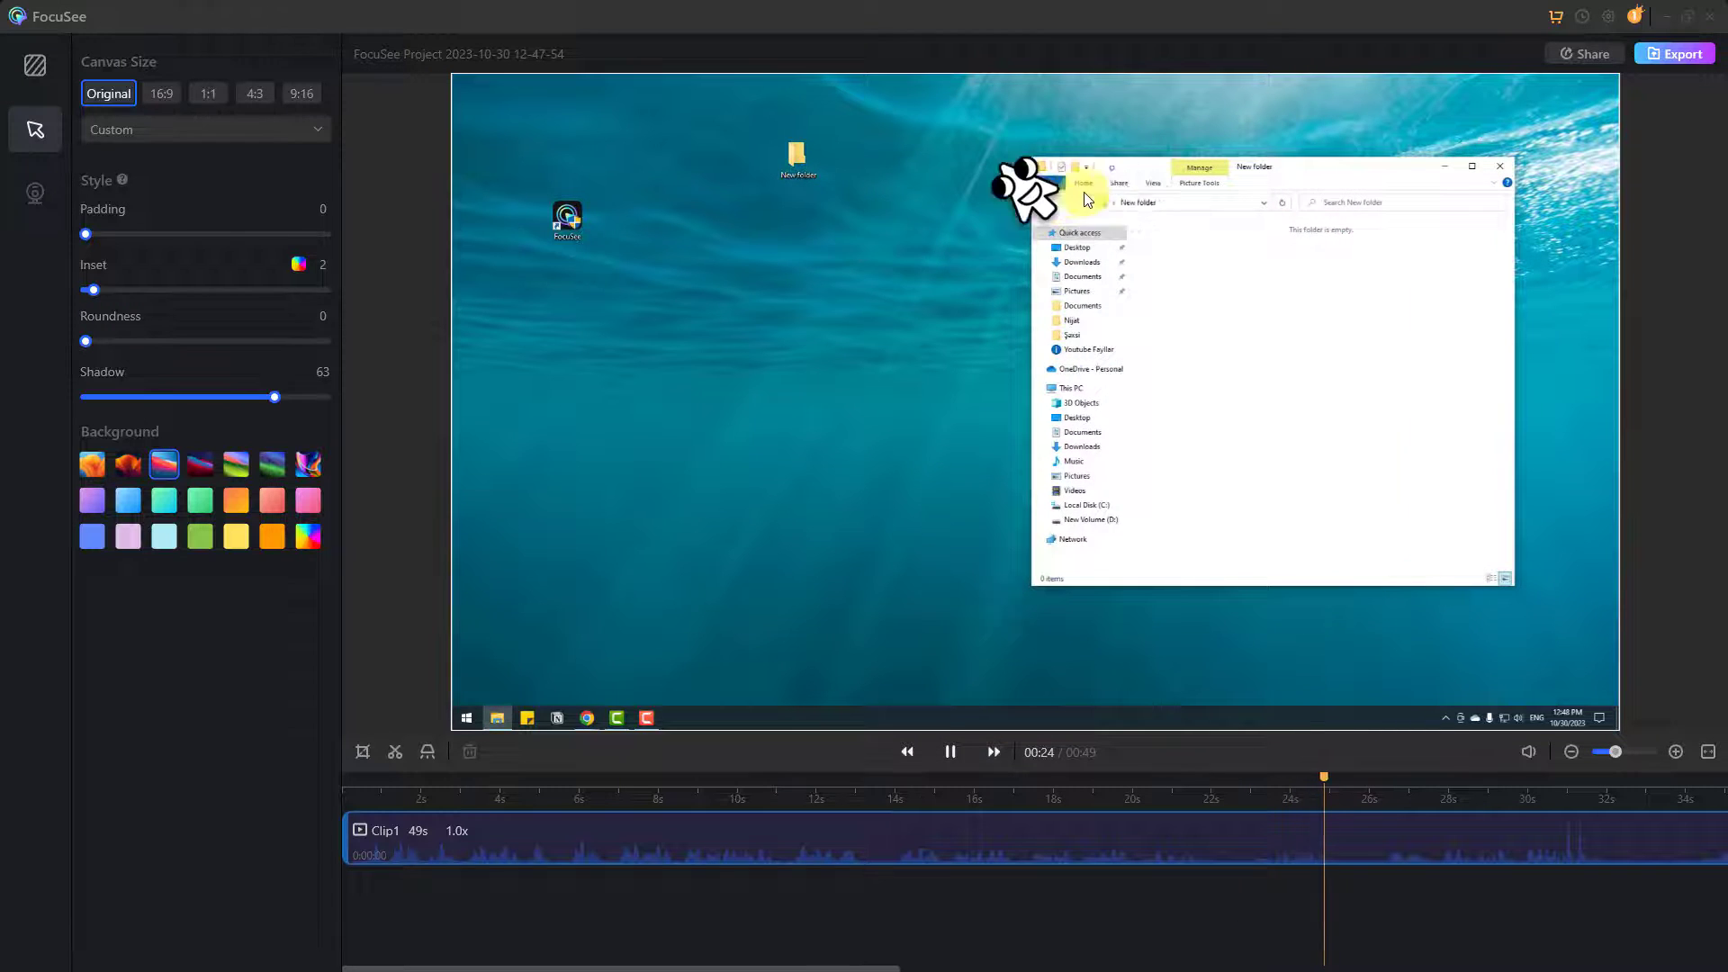
pyautogui.click(35, 129)
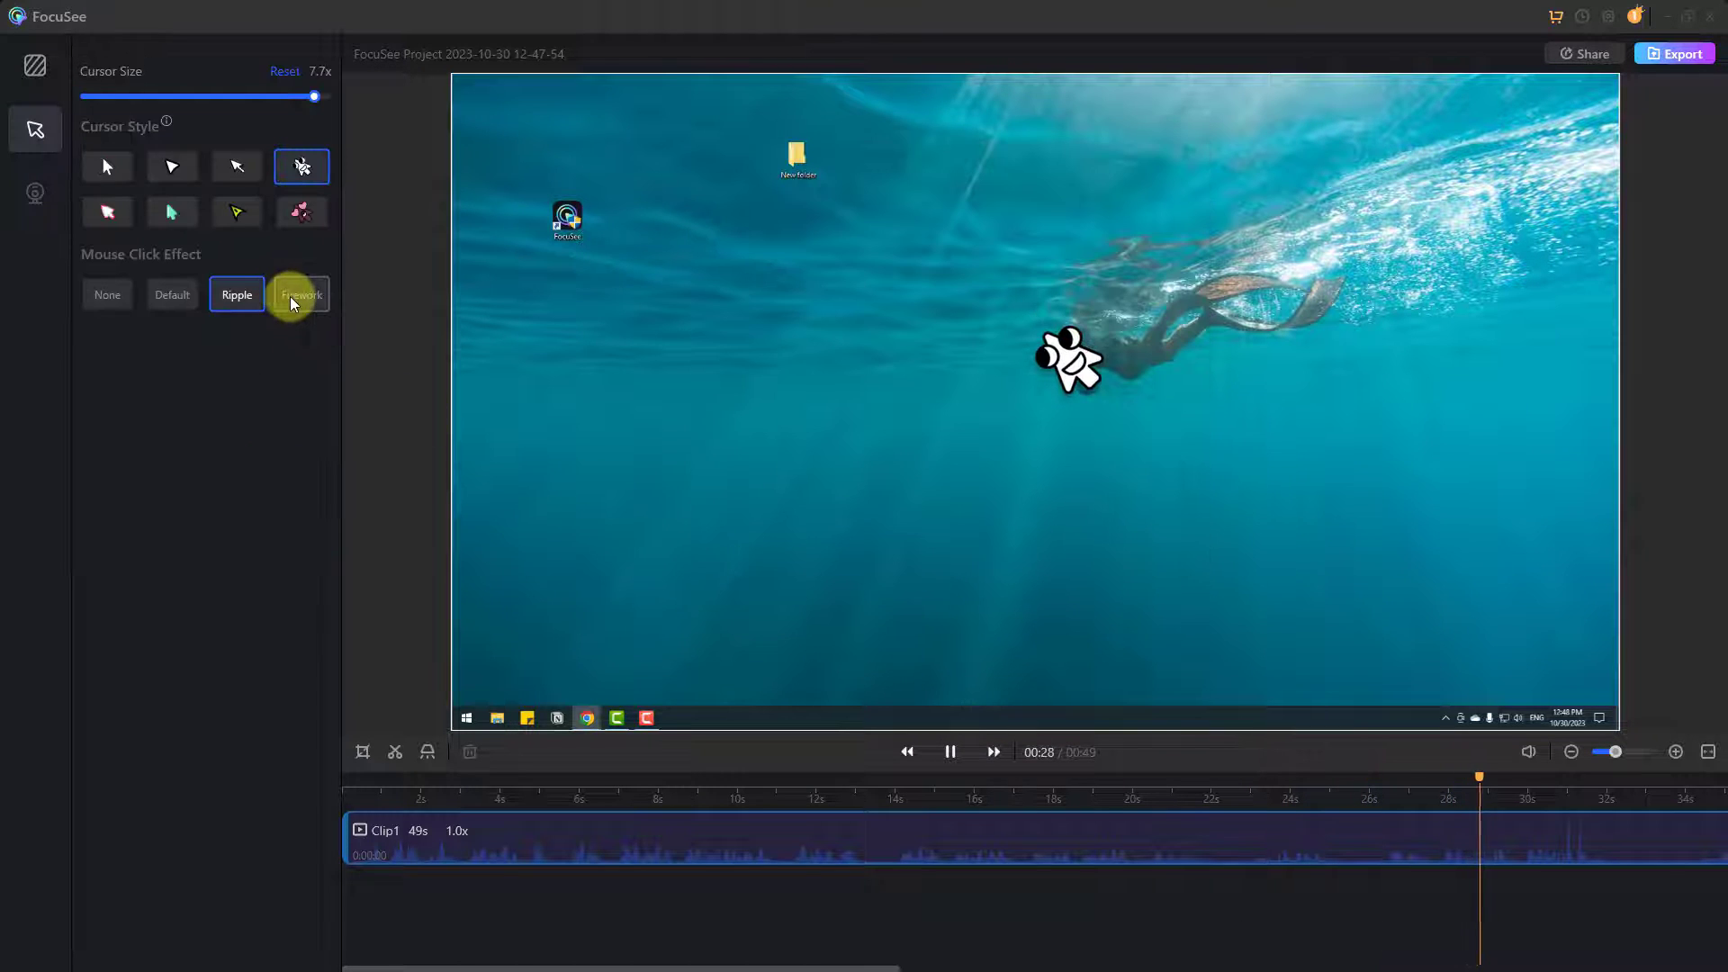
pyautogui.click(293, 301)
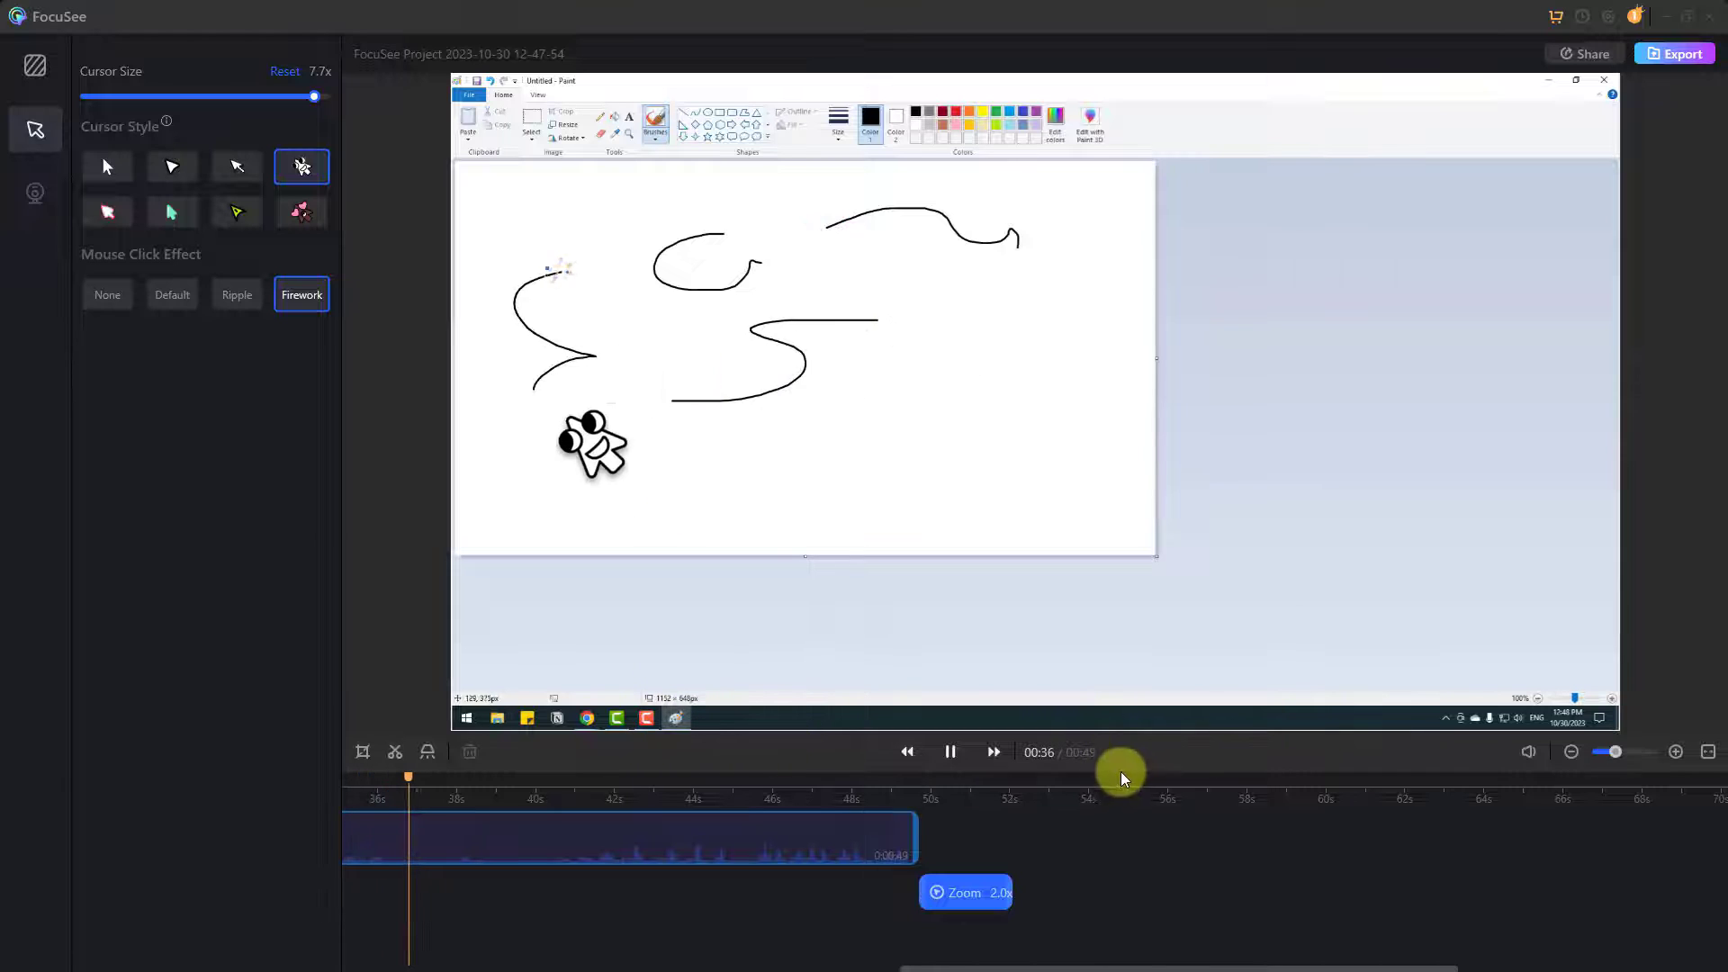
# Step: Zoom the timeline out, pause the preview and return to the start of the video
pyautogui.click(1573, 754)
pyautogui.click(1573, 756)
pyautogui.click(1573, 757)
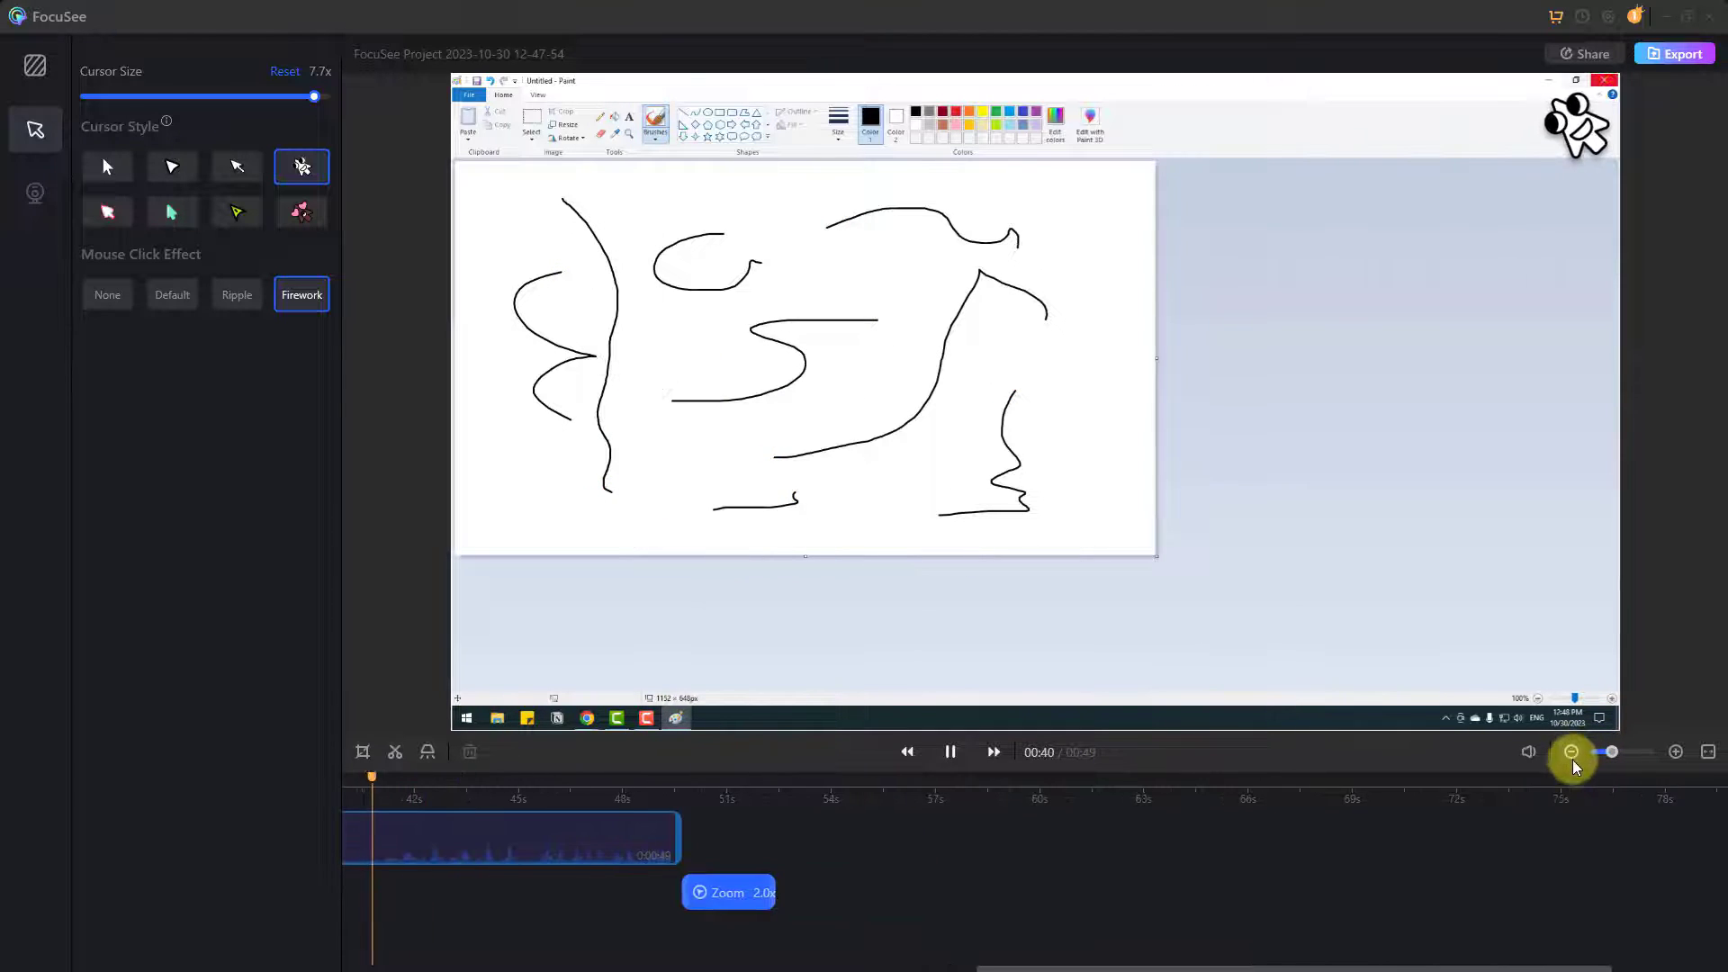
pyautogui.click(1574, 757)
pyautogui.click(1573, 756)
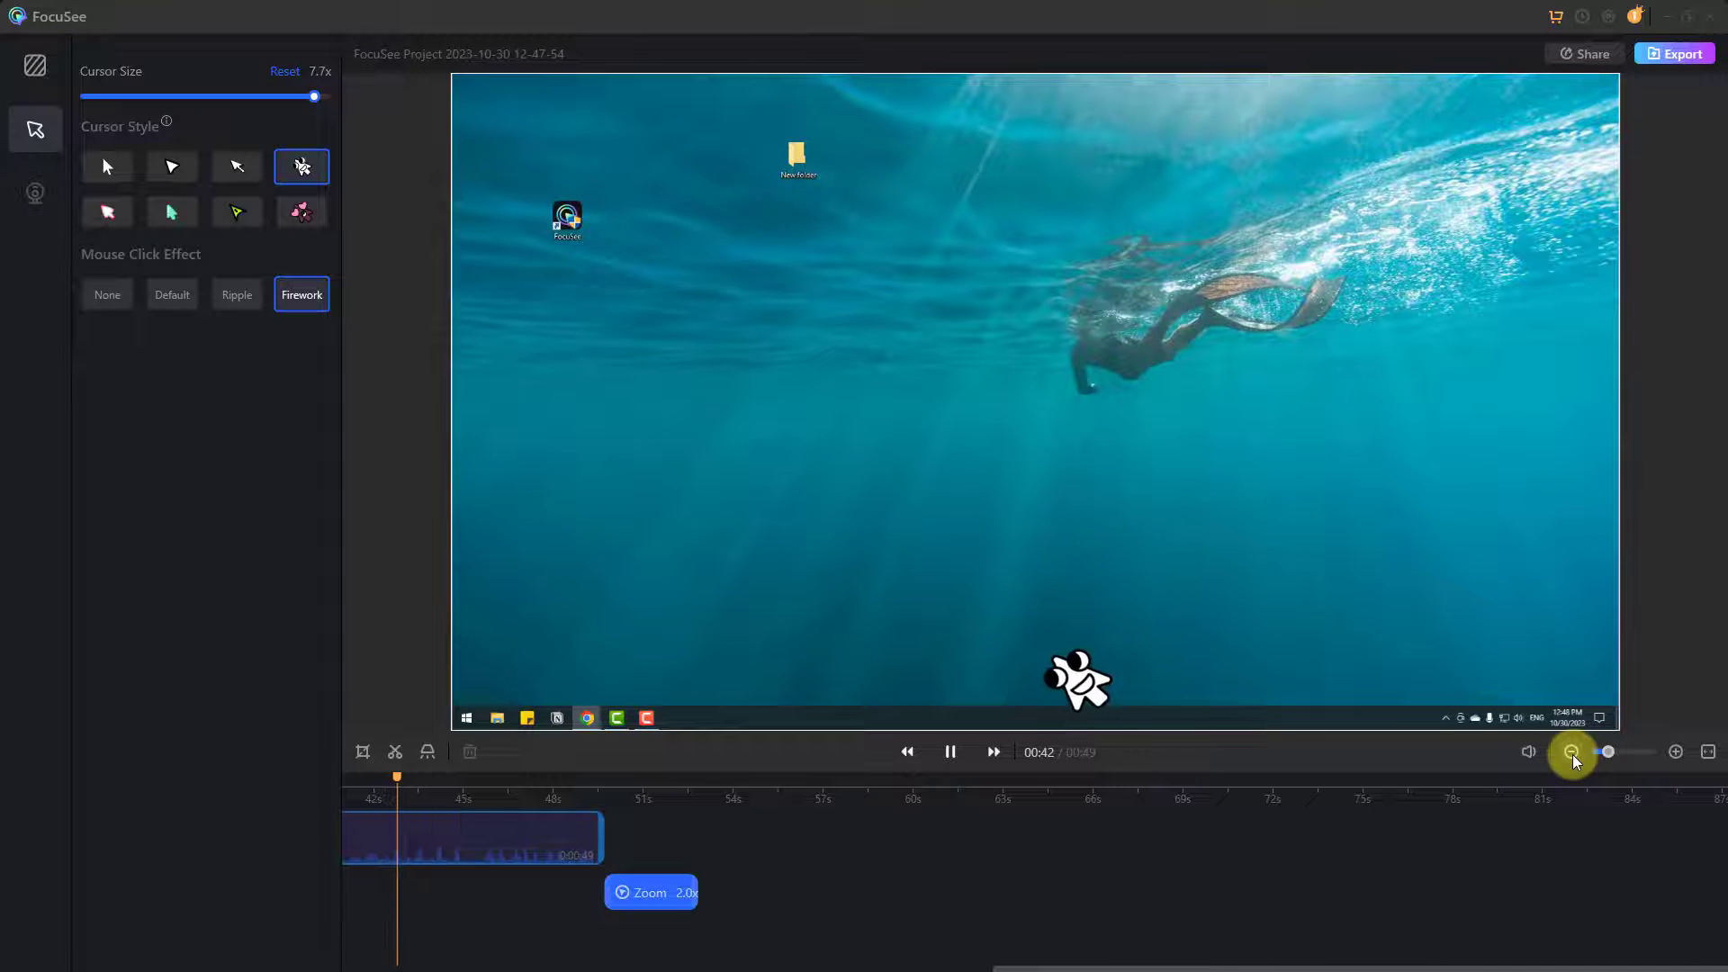
pyautogui.click(950, 751)
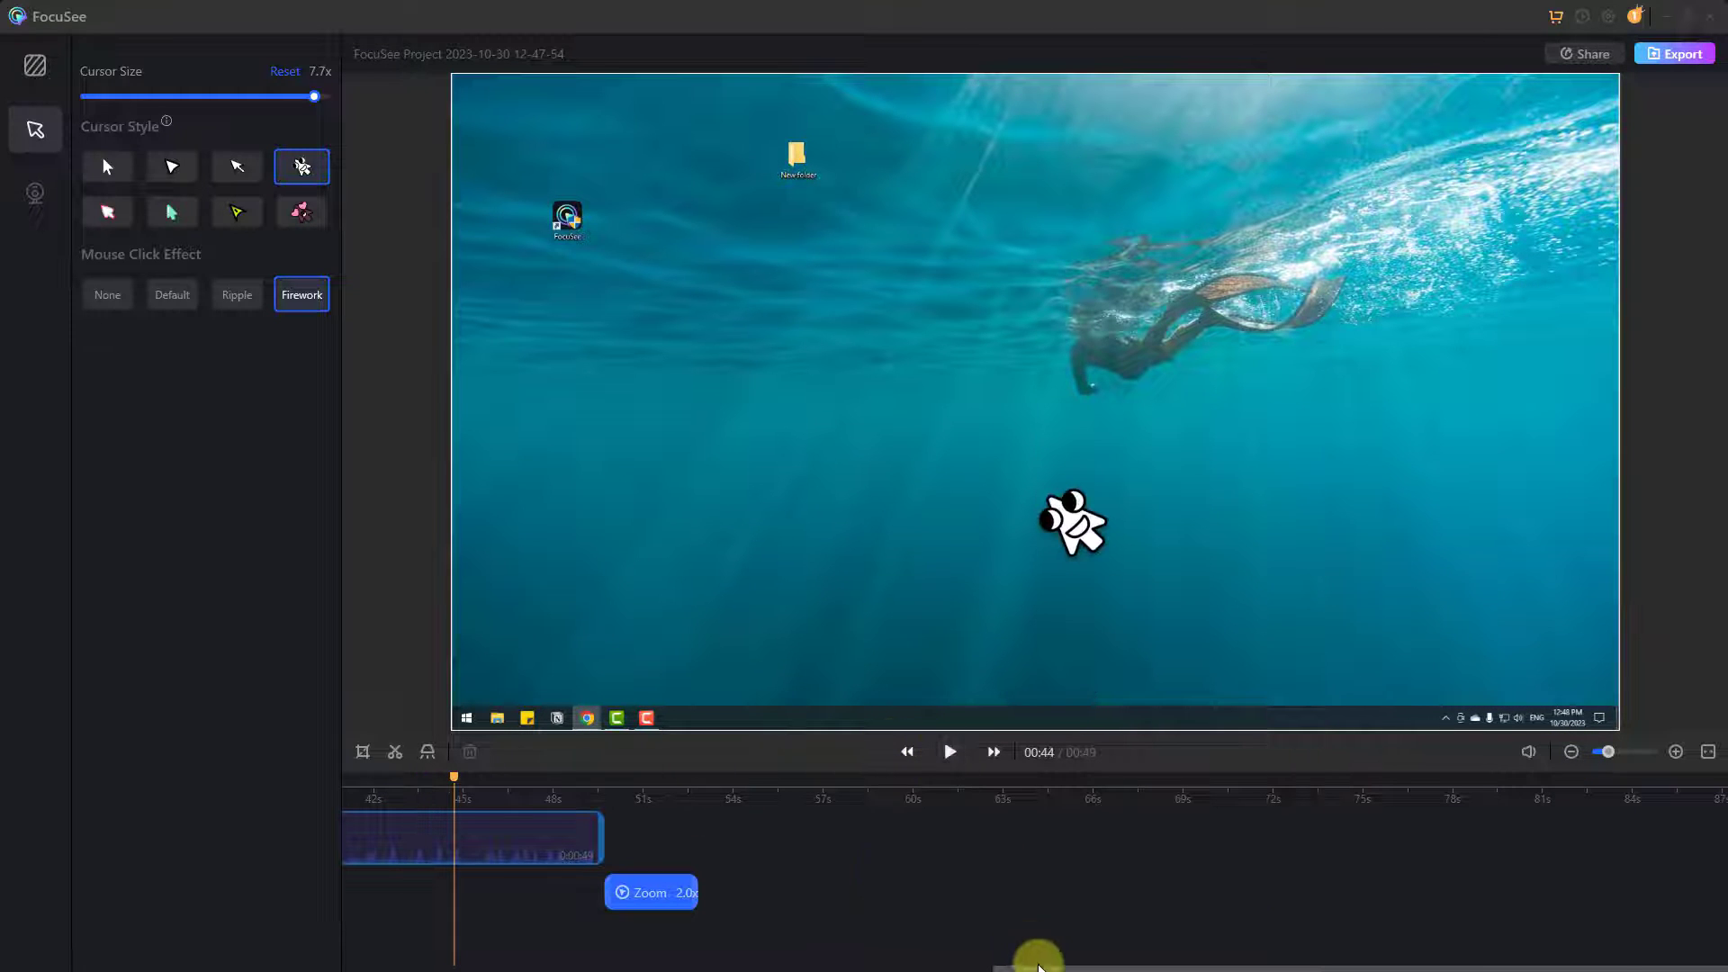
pyautogui.moveTo(1052, 965); pyautogui.dragTo(401, 965)
pyautogui.click(378, 784)
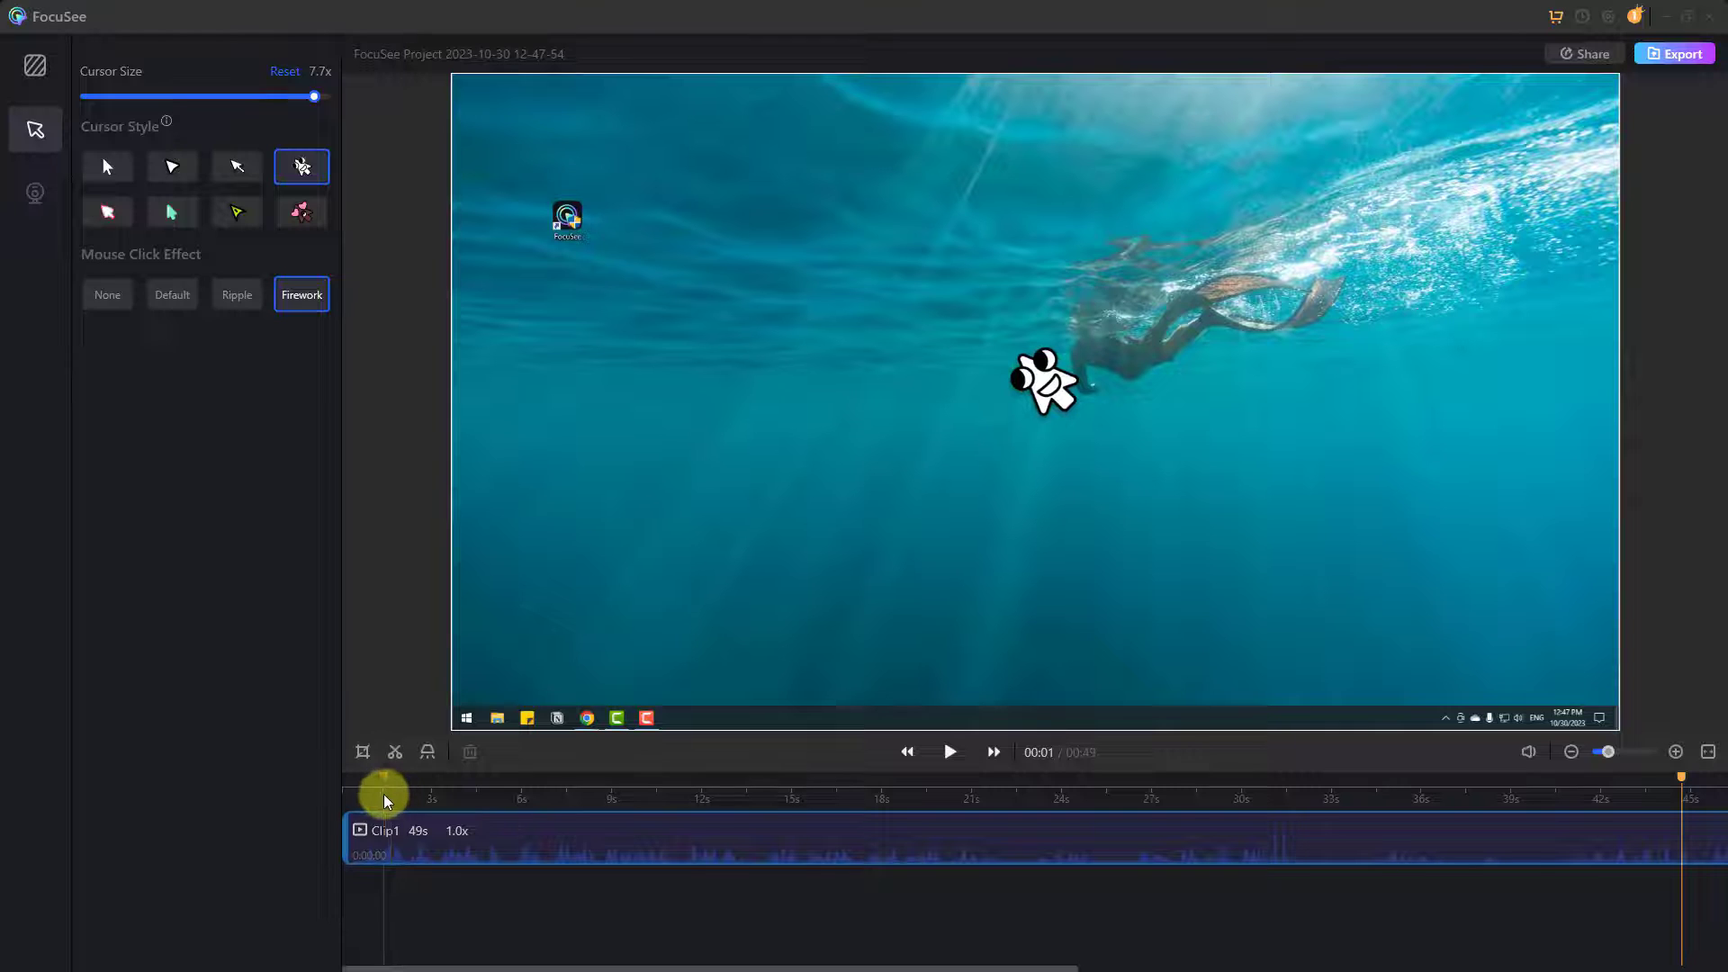
# Step: Set Padding to 3 so a gradient background frames the video, and reduce Cursor Size to 6.6x
pyautogui.click(949, 752)
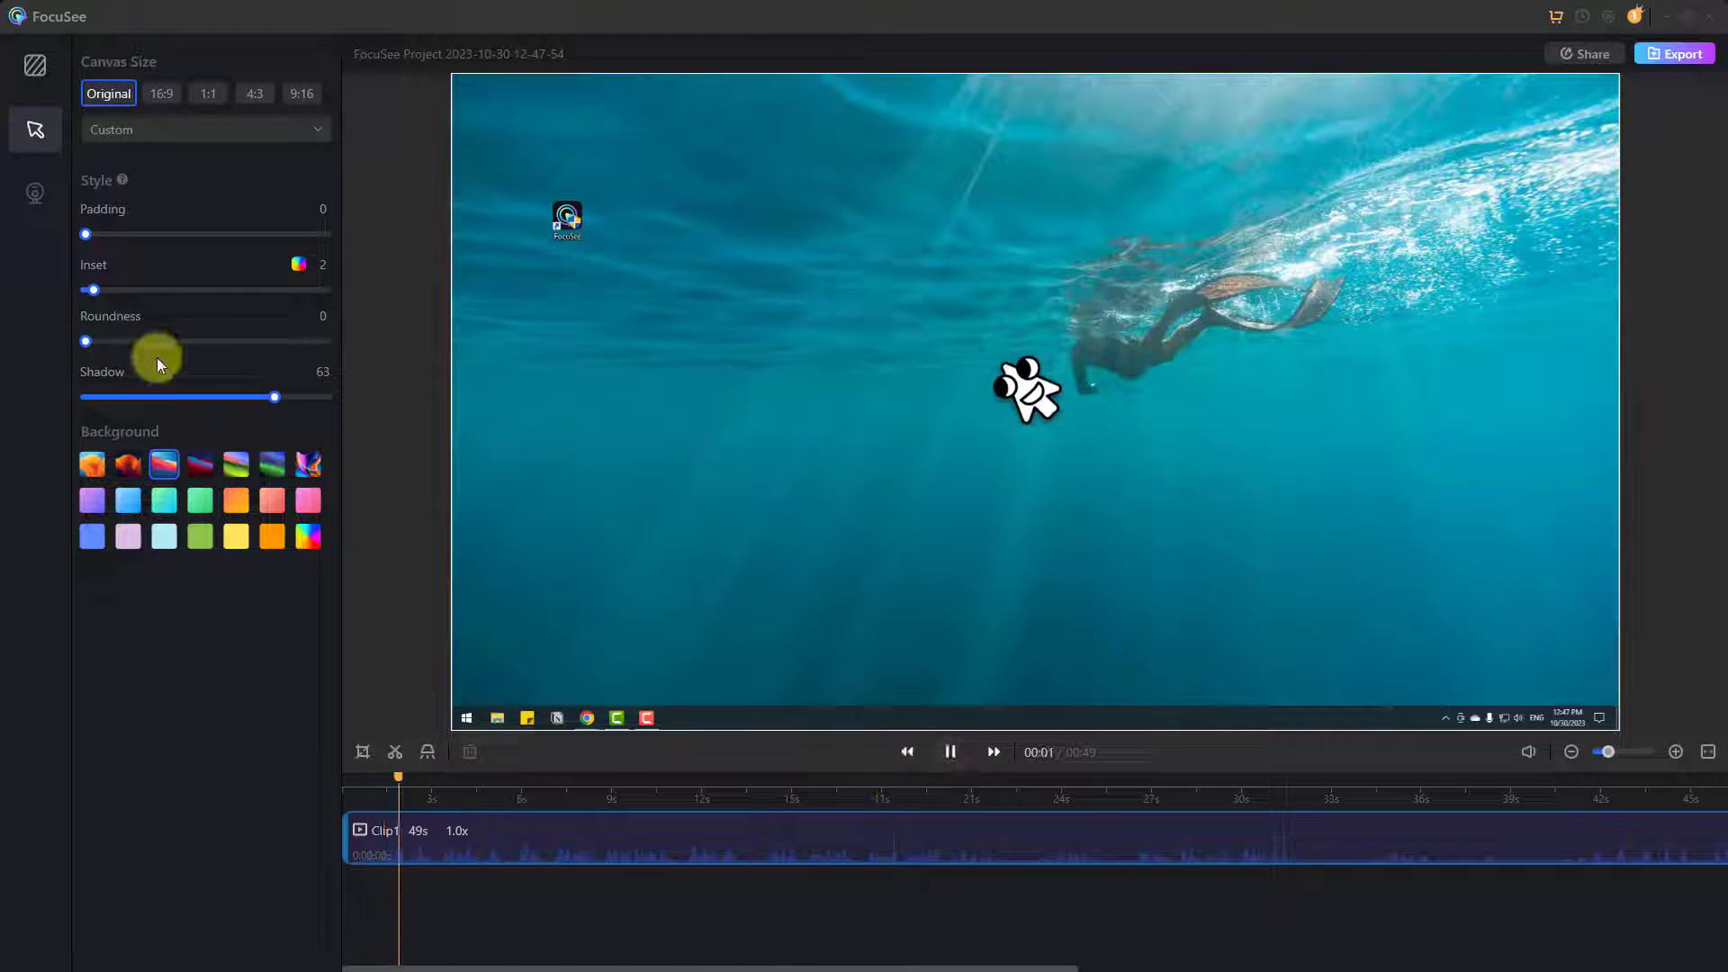
pyautogui.click(38, 73)
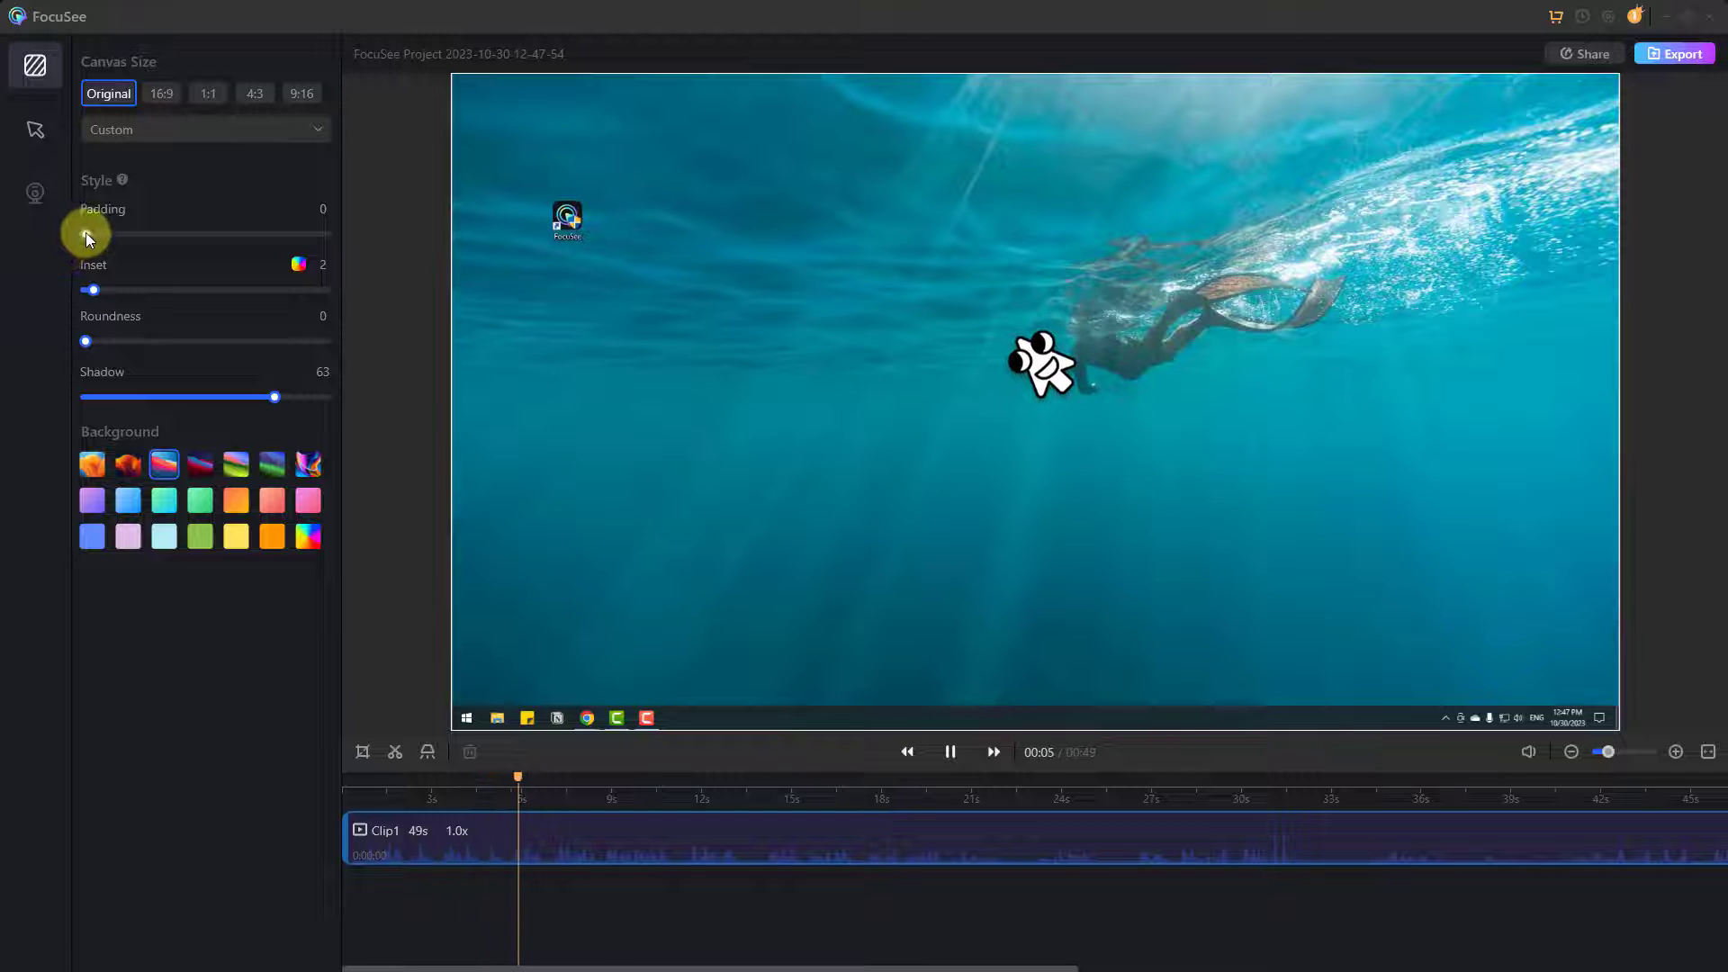
pyautogui.moveTo(86, 236); pyautogui.dragTo(121, 279)
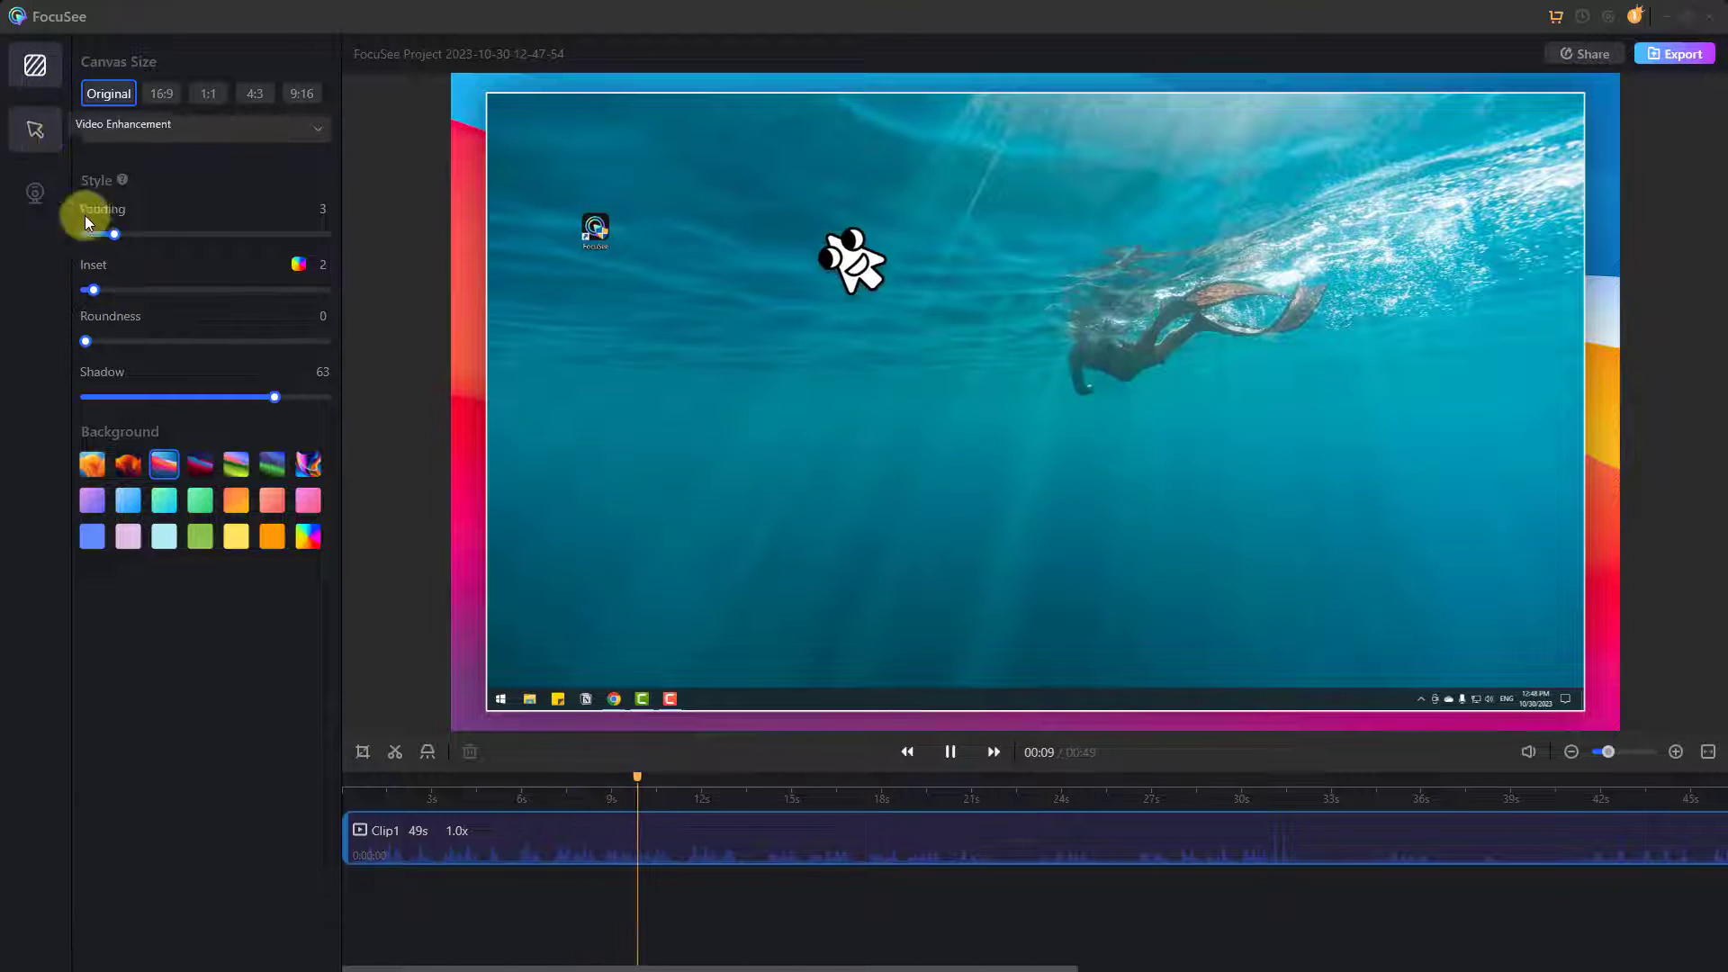
pyautogui.click(35, 129)
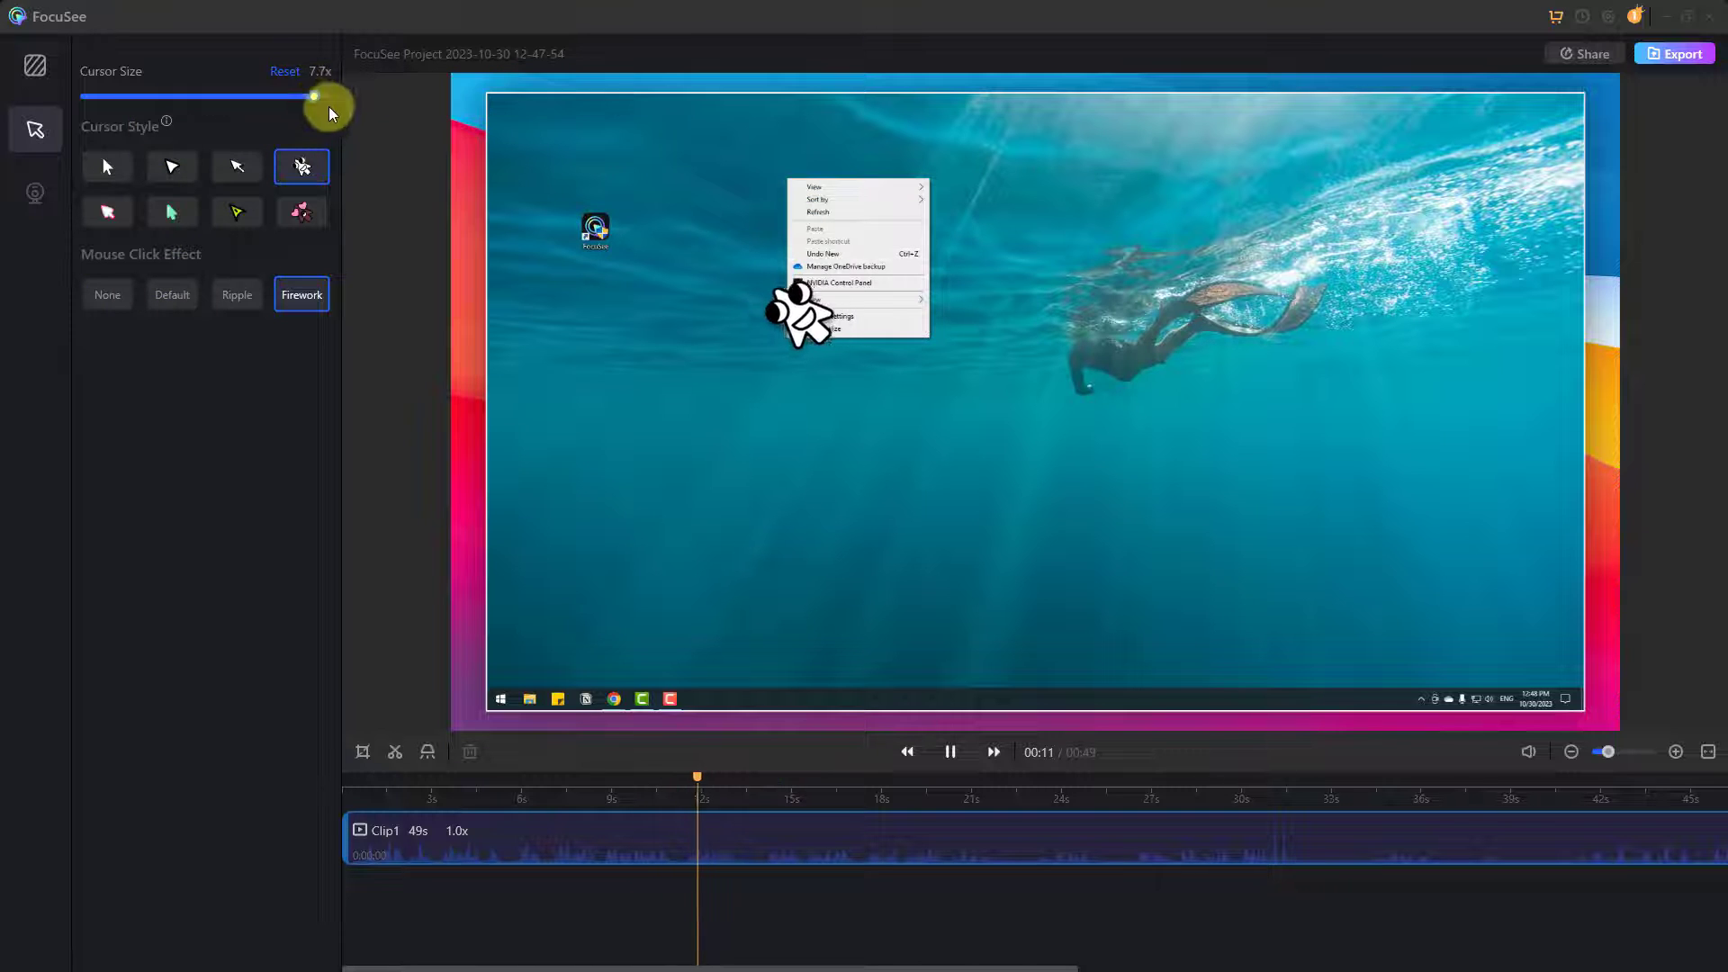
pyautogui.moveTo(332, 113); pyautogui.dragTo(258, 97)
# Step: Split the clip at 00:26 and again three seconds later, then delete the 3-second piece
pyautogui.click(949, 752)
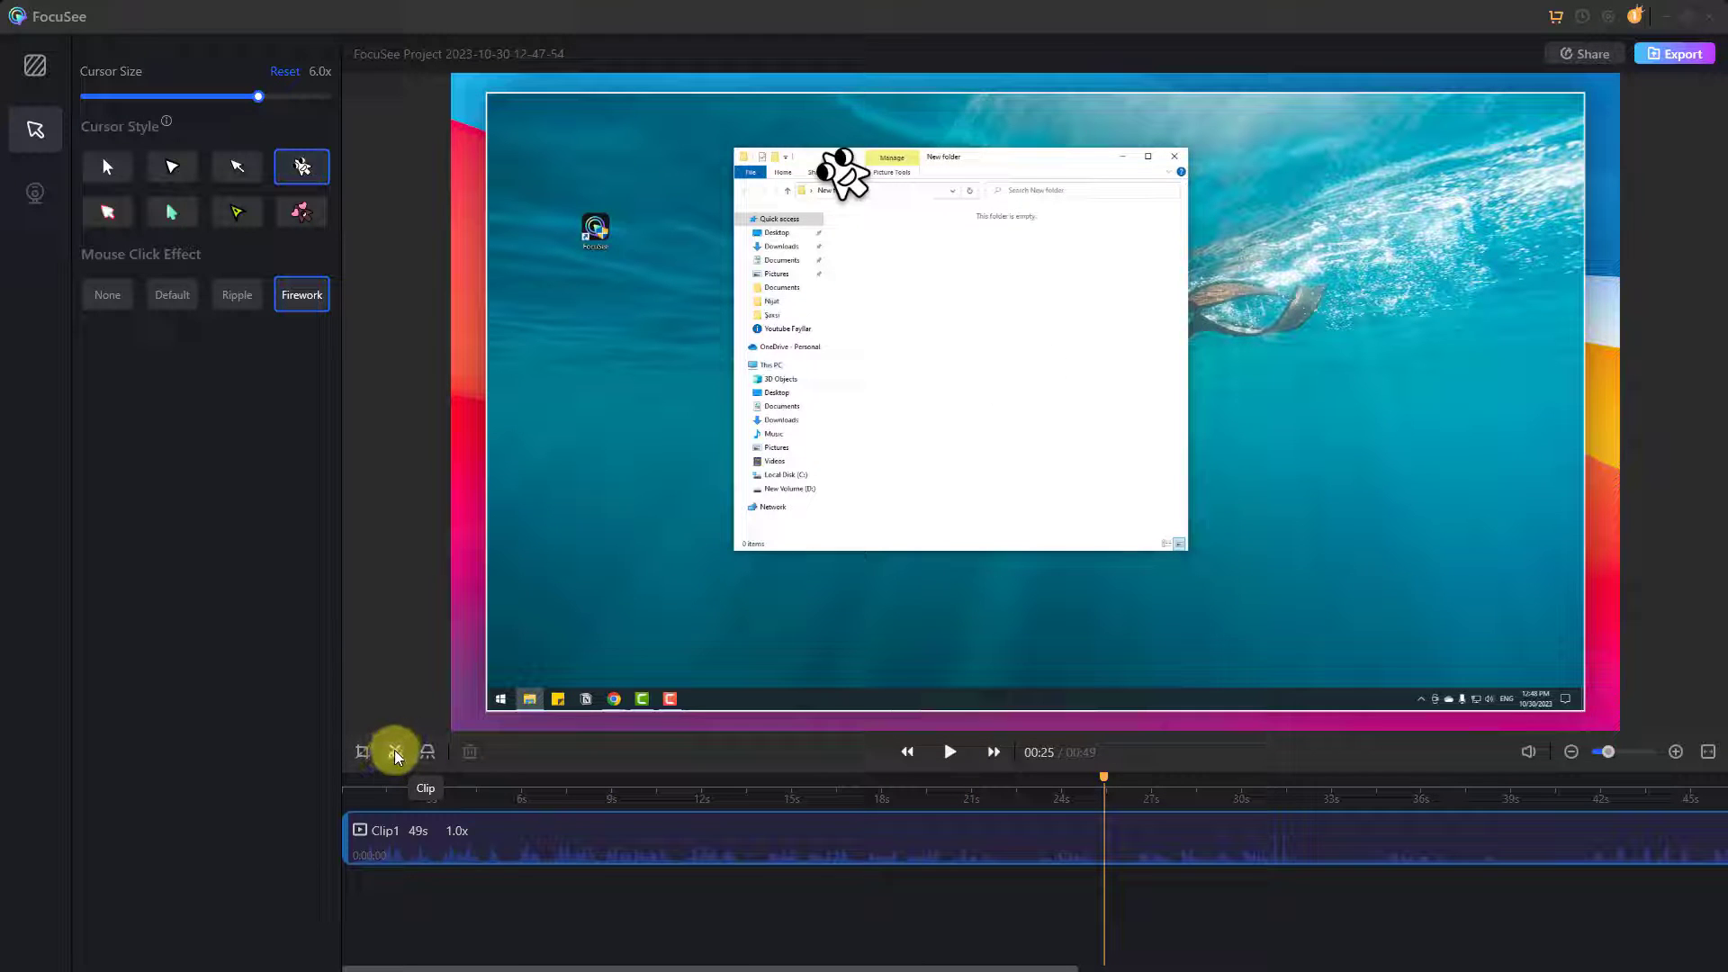
pyautogui.click(1106, 776)
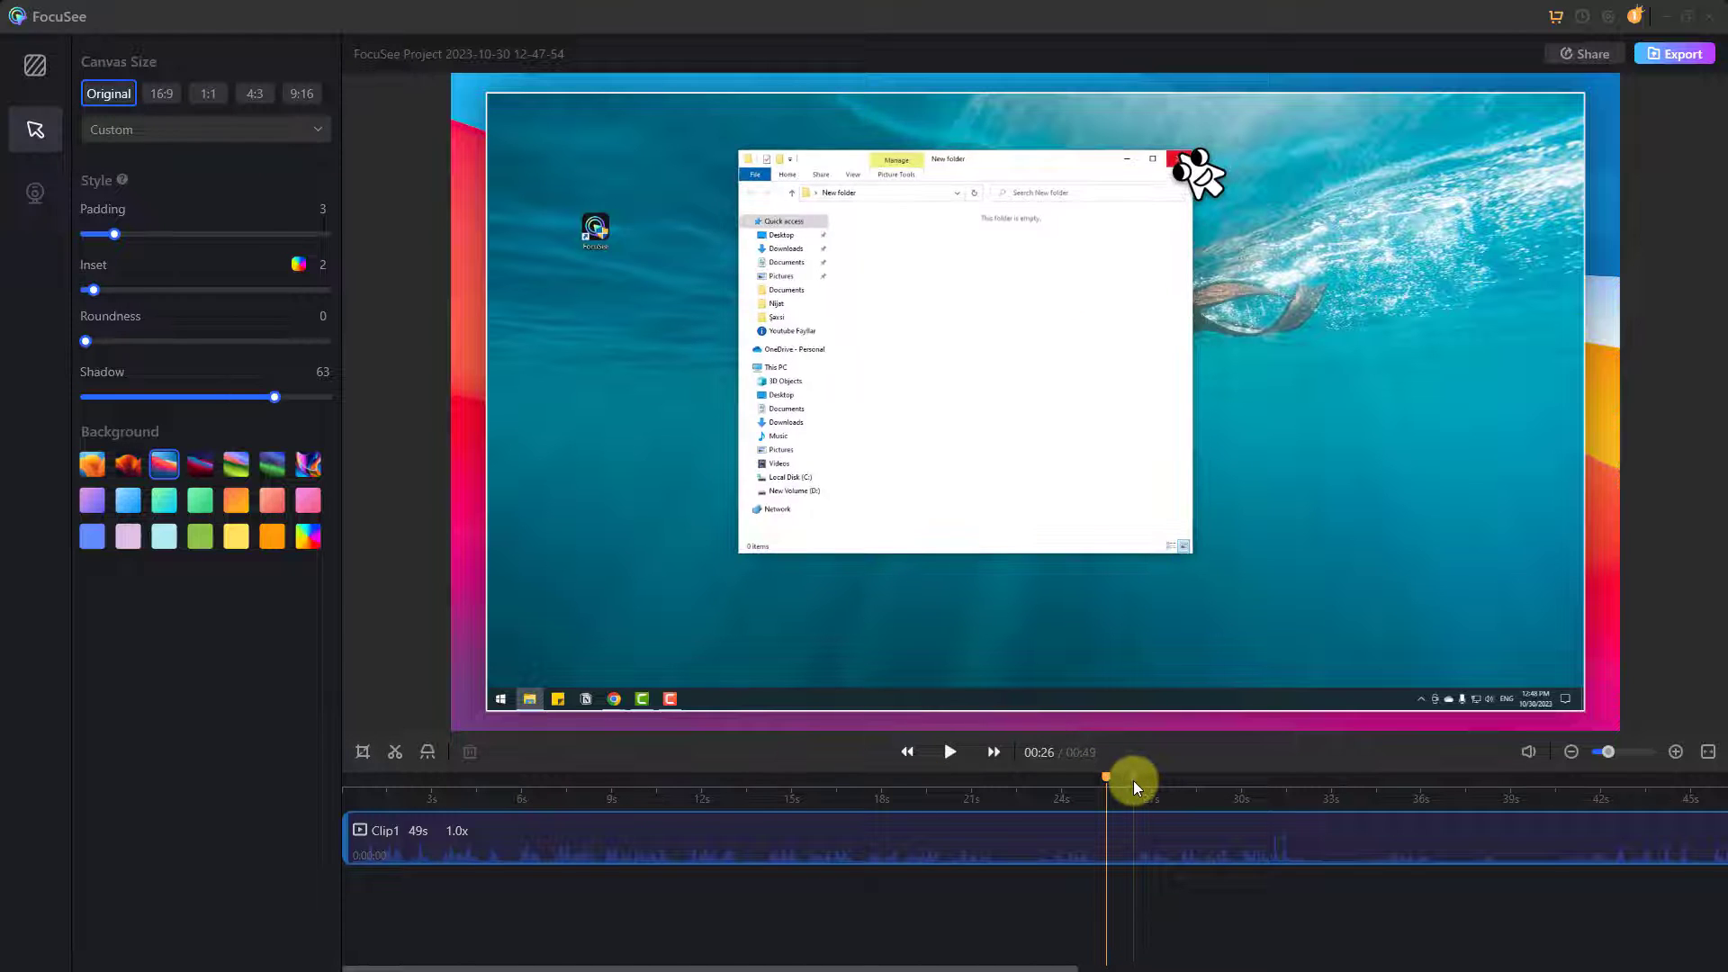
pyautogui.click(1133, 781)
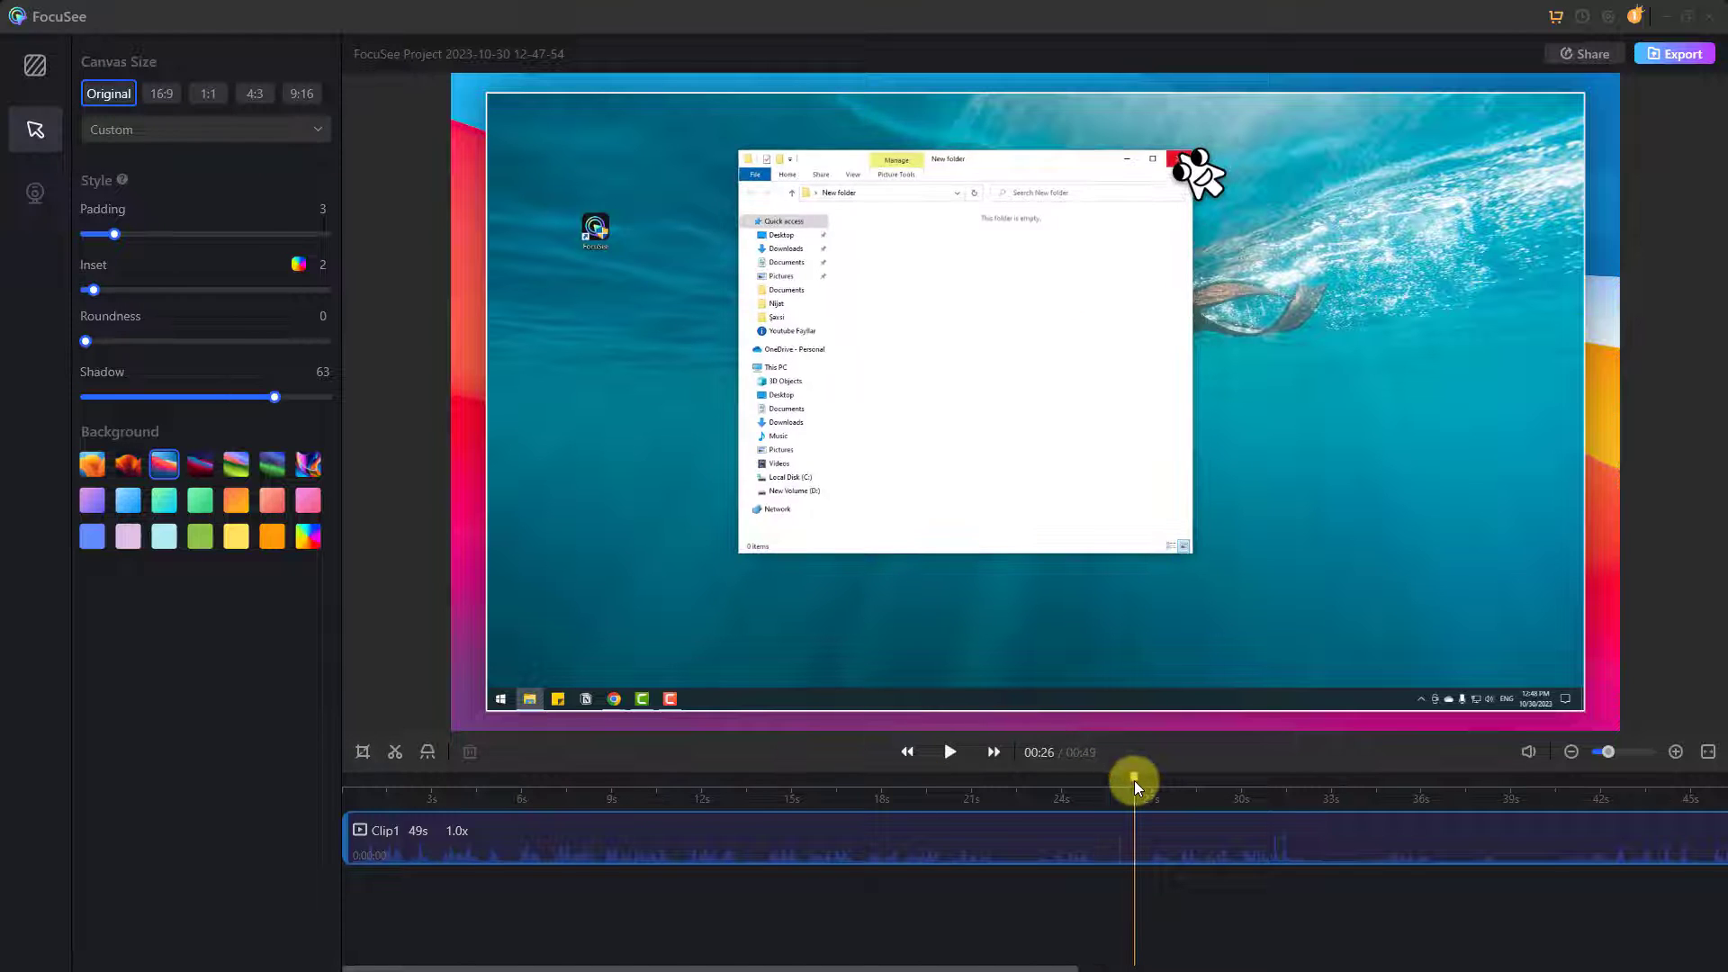
pyautogui.click(403, 758)
pyautogui.click(1224, 795)
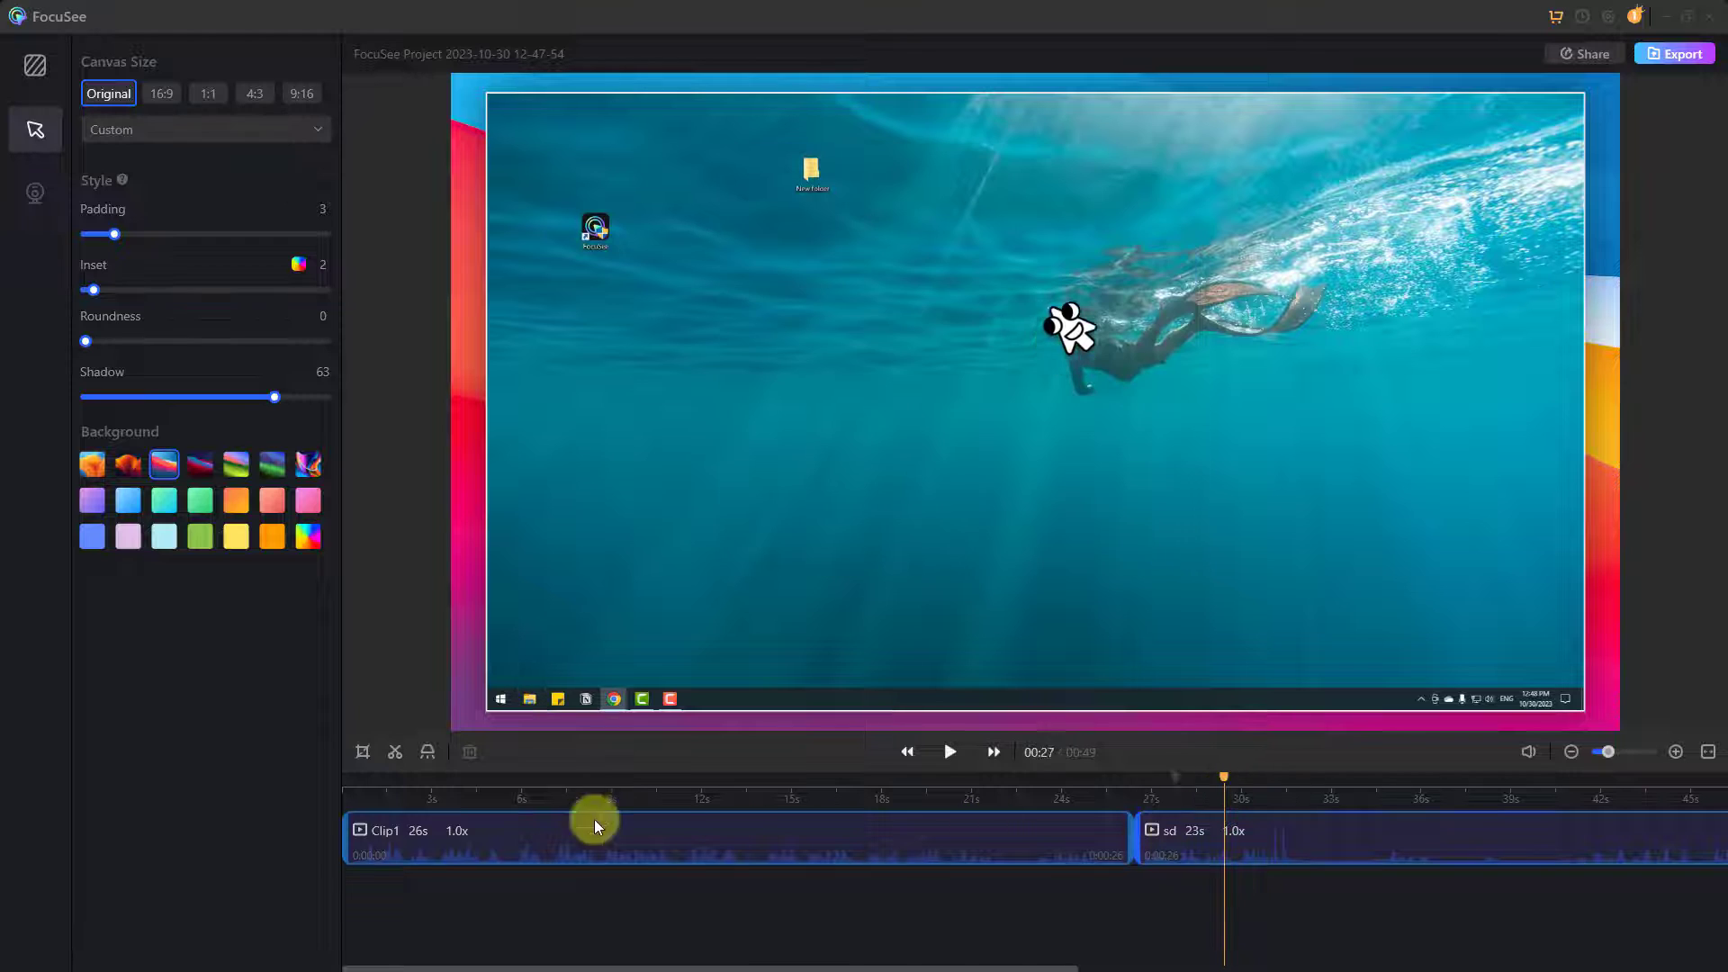
pyautogui.click(1165, 841)
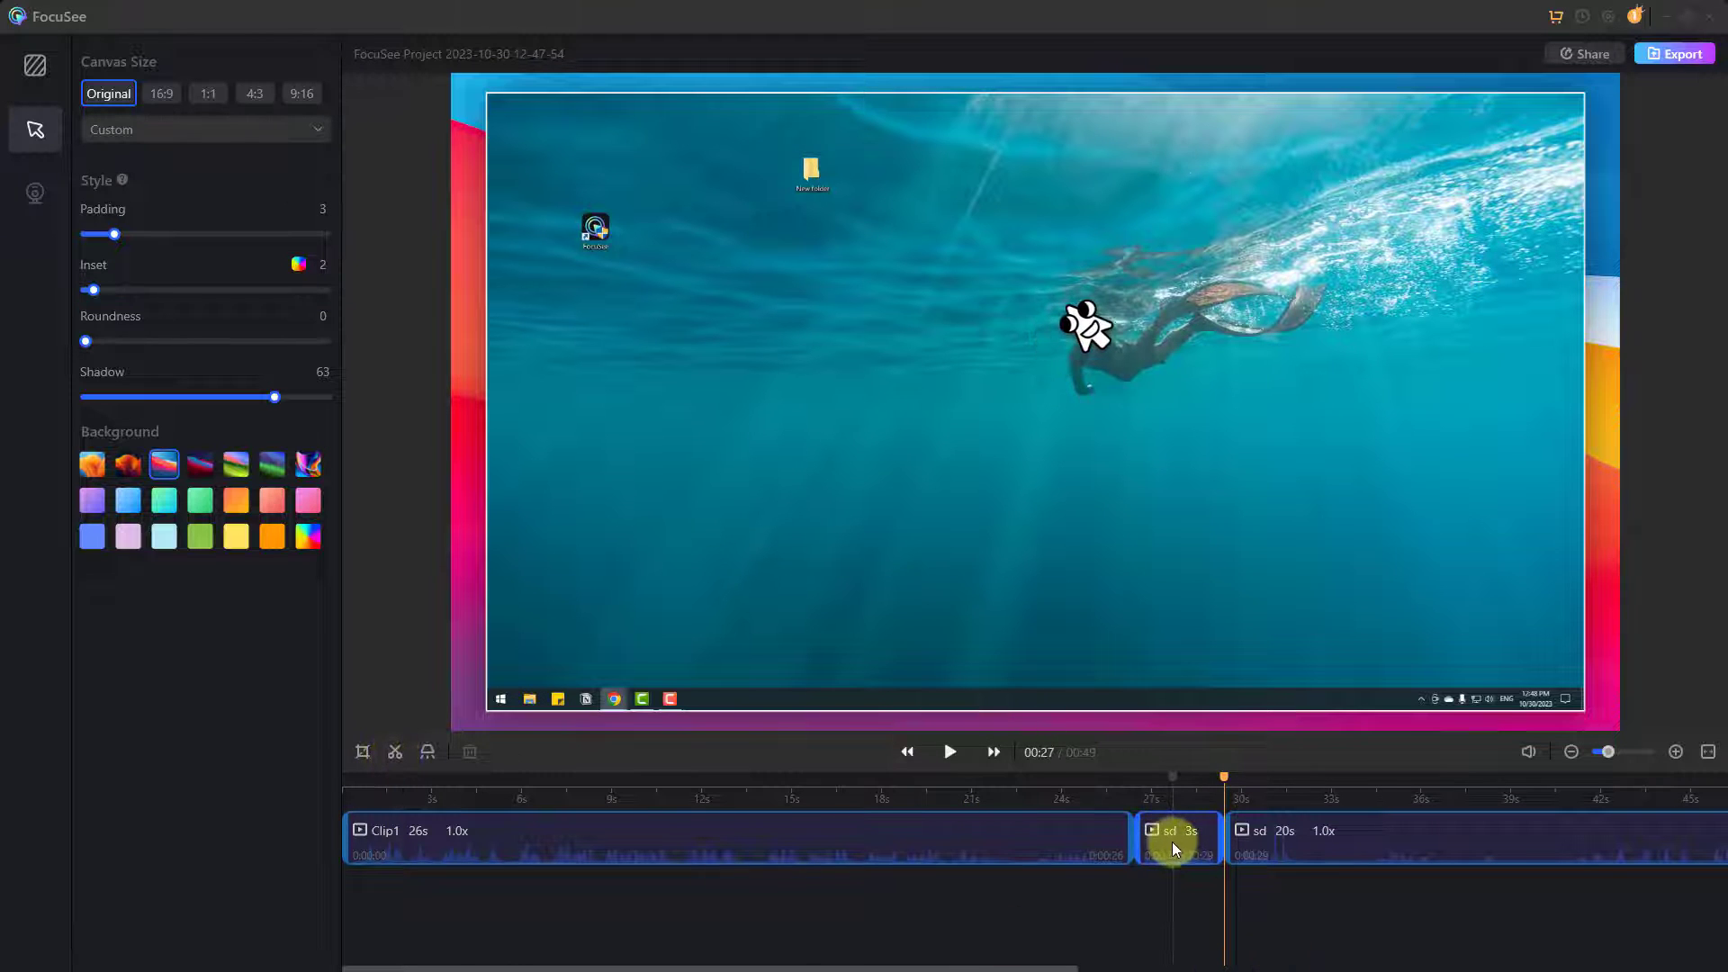
pyautogui.press('Delete')
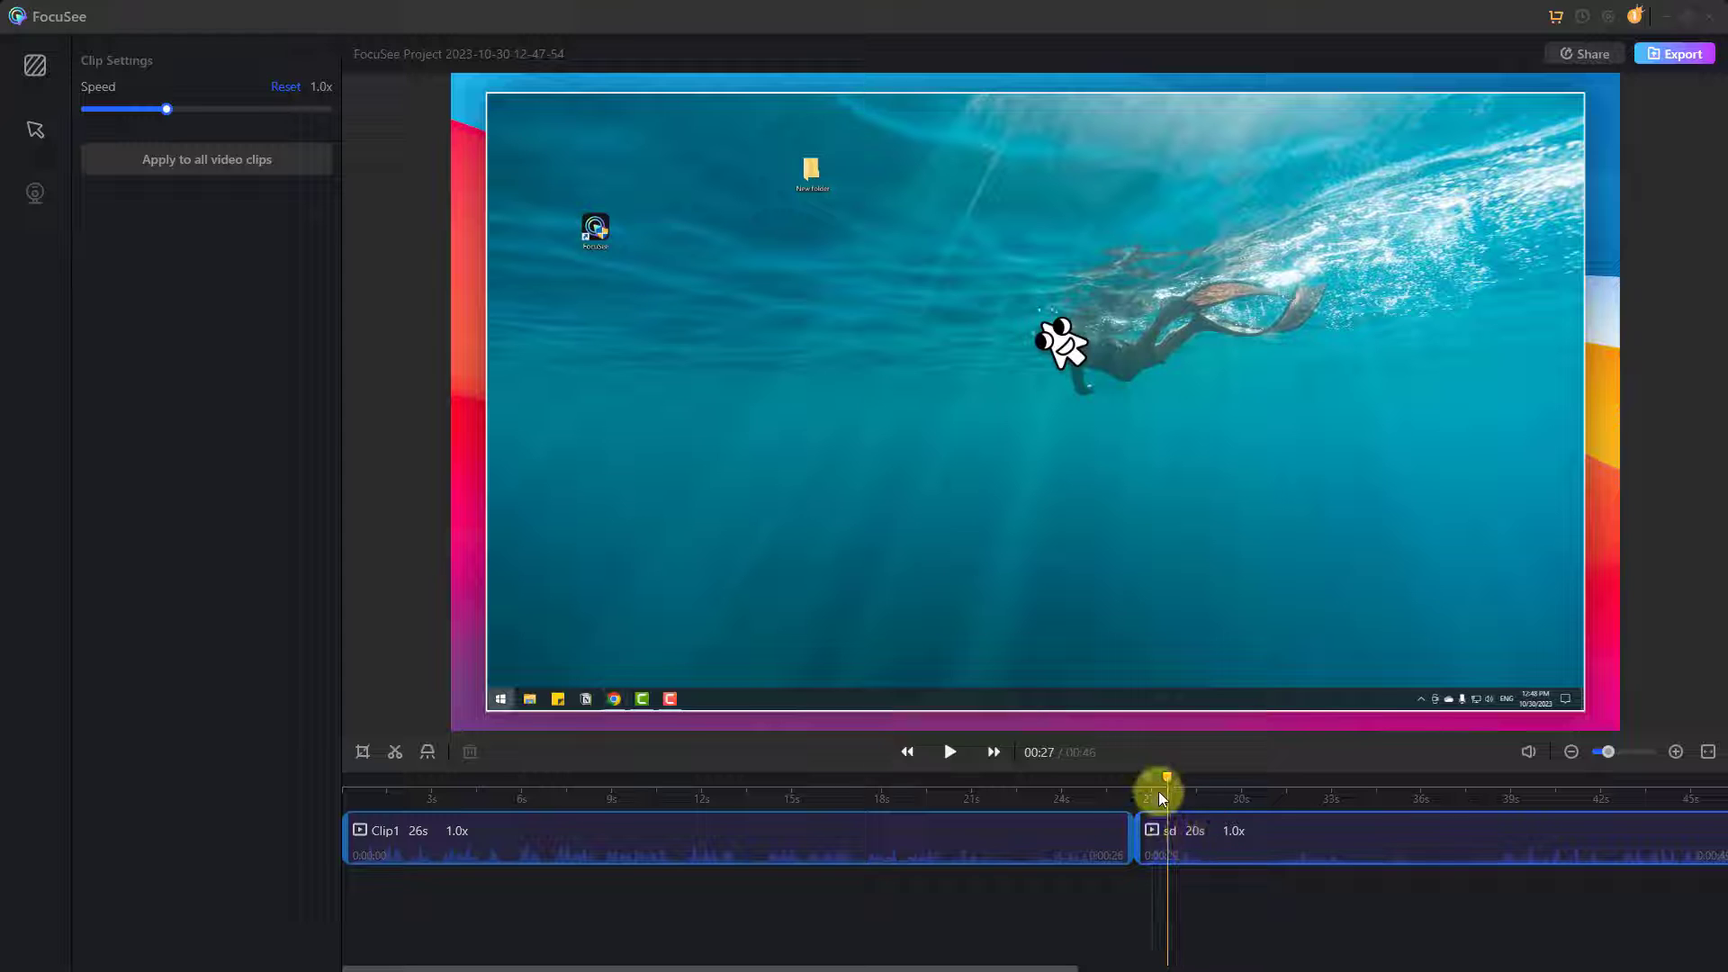
# Step: Add a spotlight just after 27 seconds and fit its box around the Paint result
pyautogui.click(428, 756)
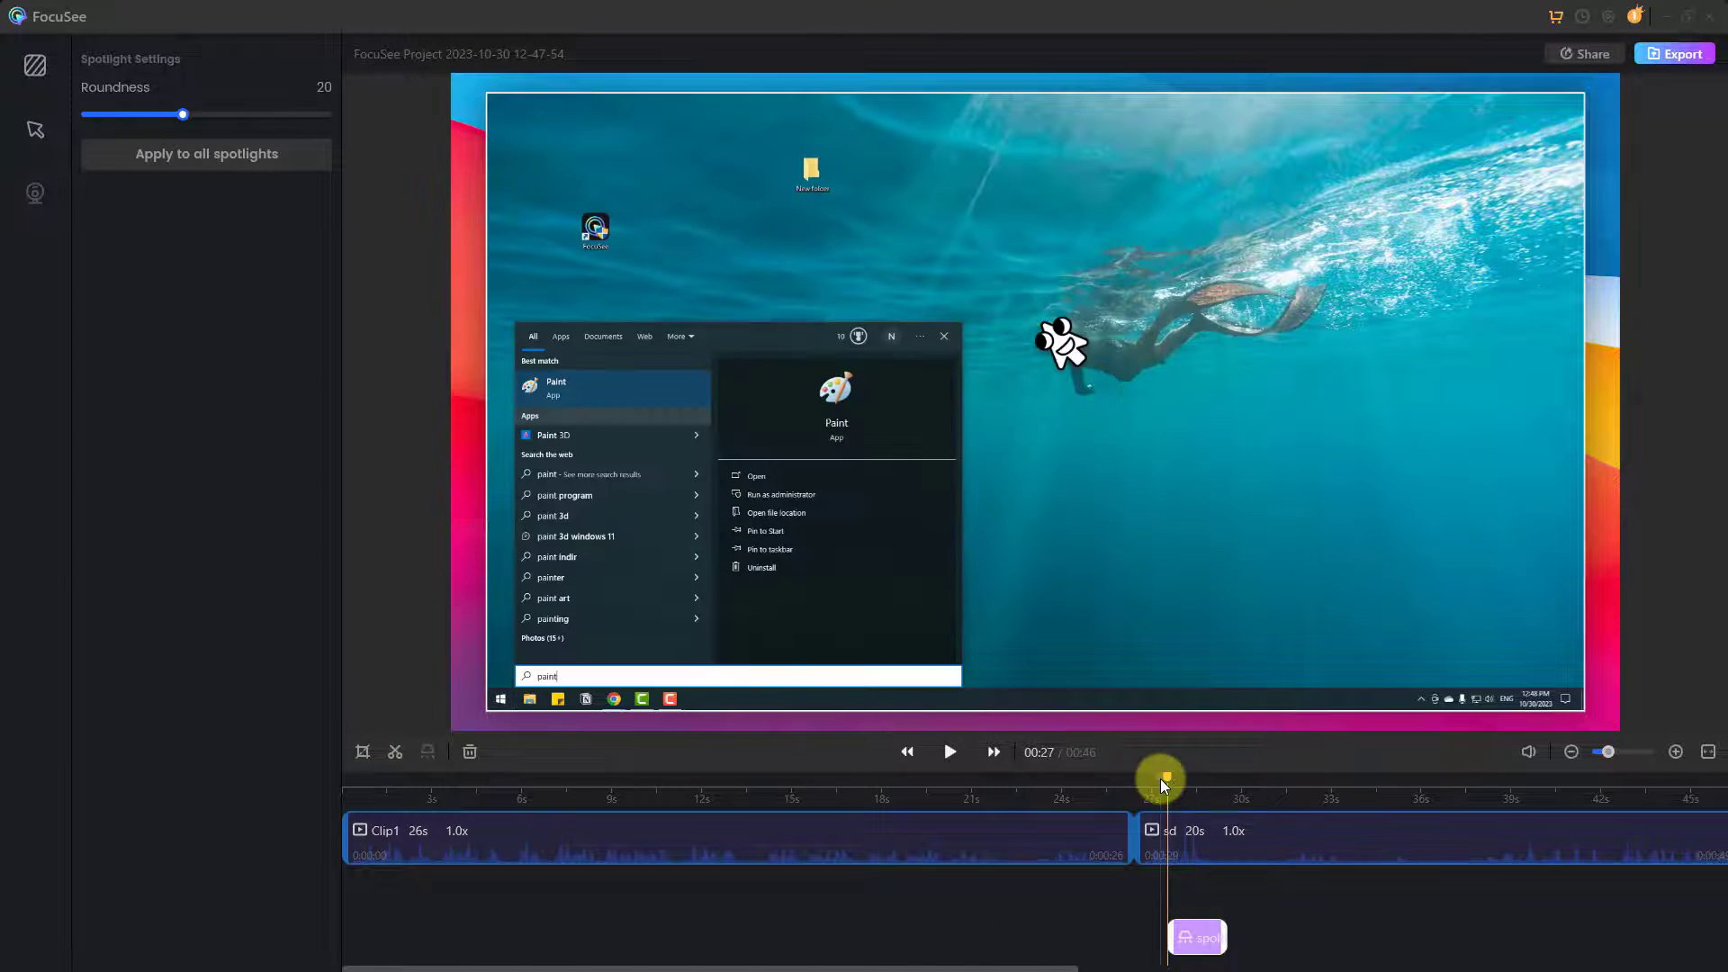
pyautogui.click(1161, 780)
pyautogui.moveTo(1164, 776); pyautogui.dragTo(1197, 776)
pyautogui.moveTo(1008, 374); pyautogui.dragTo(590, 374)
pyautogui.click(659, 439)
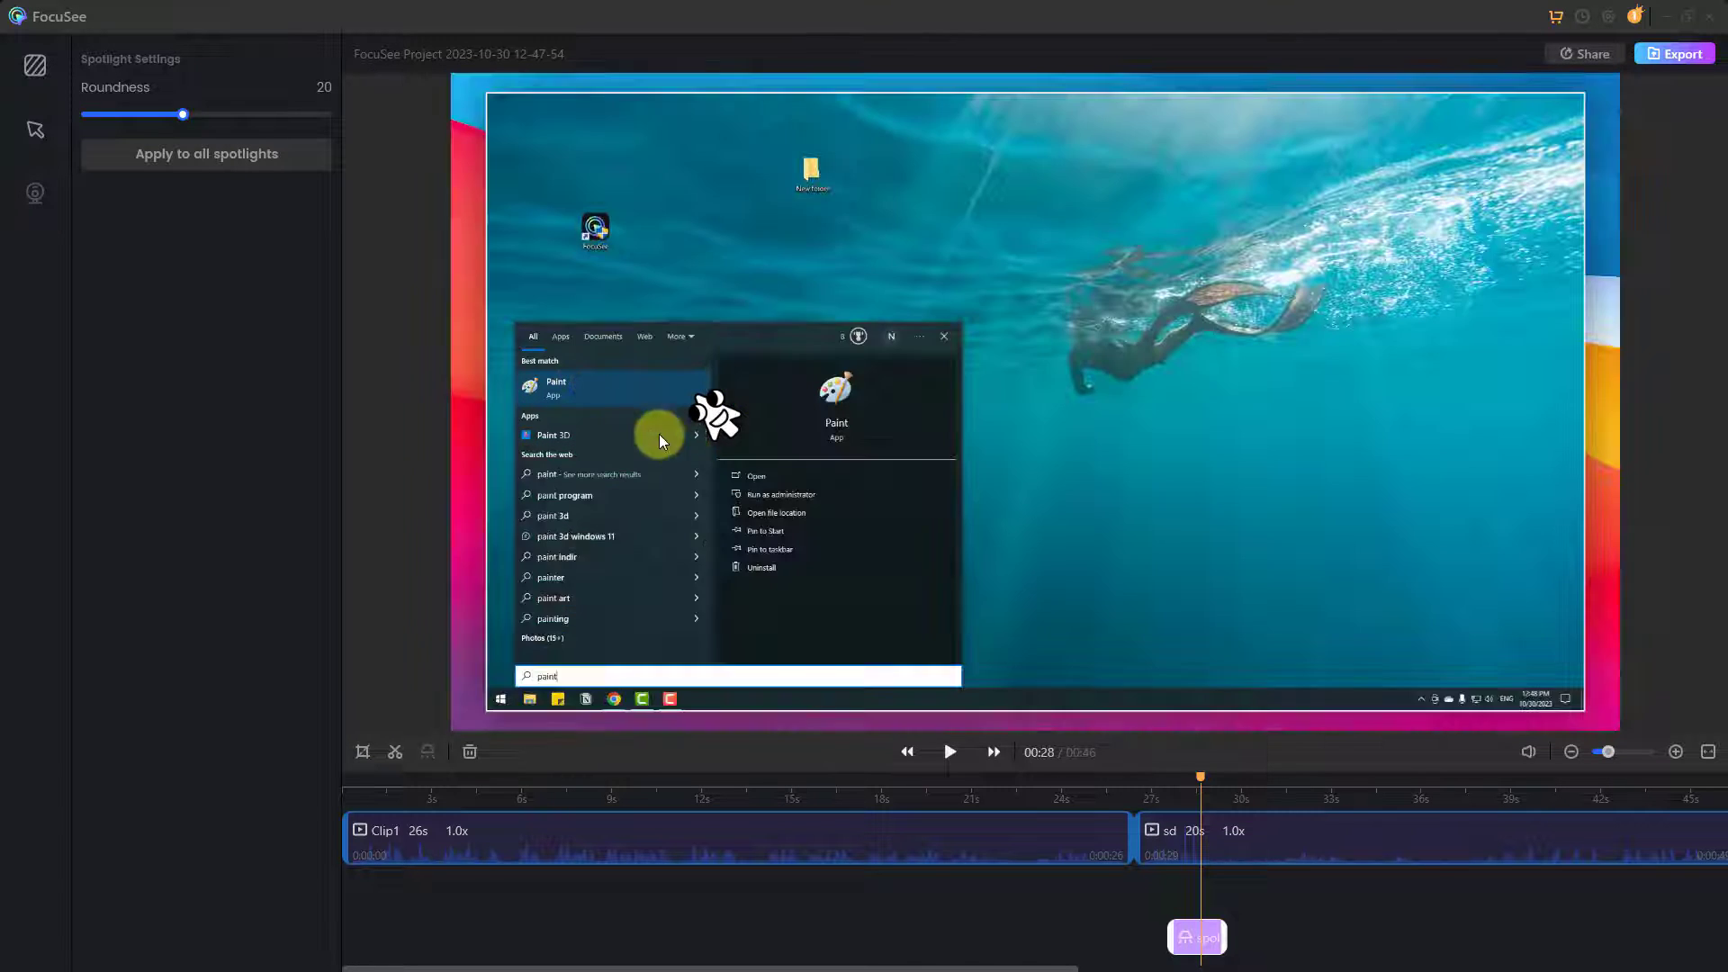
pyautogui.click(1196, 936)
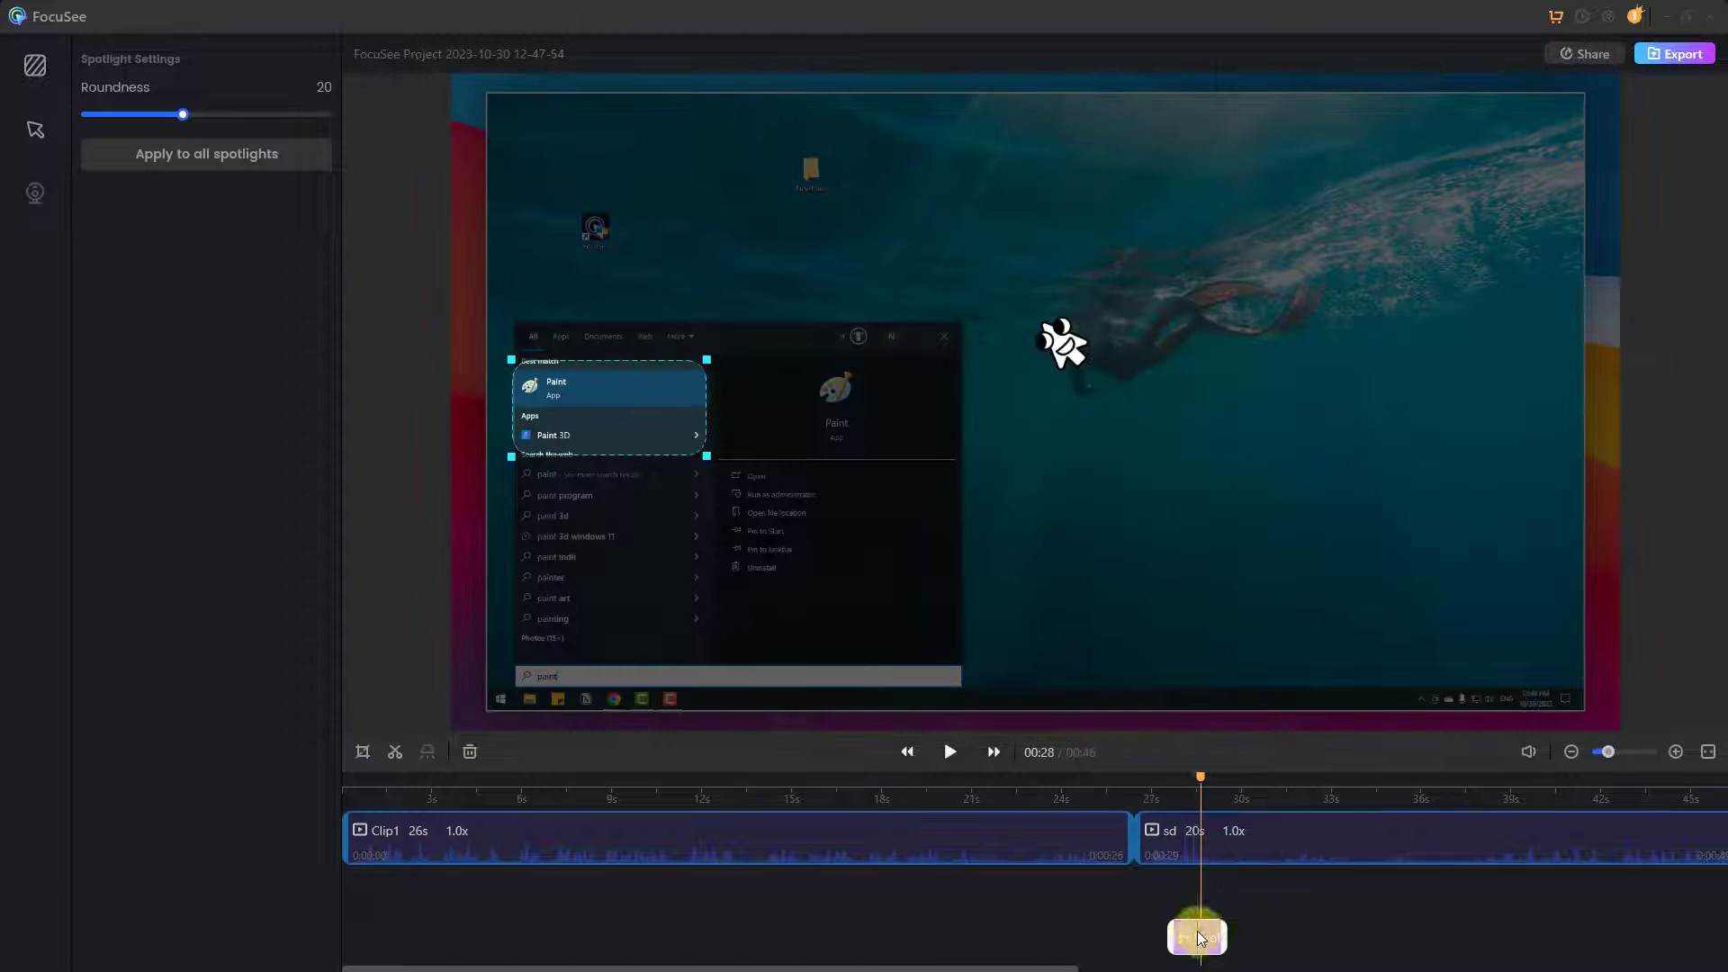
pyautogui.moveTo(705, 455); pyautogui.dragTo(709, 409)
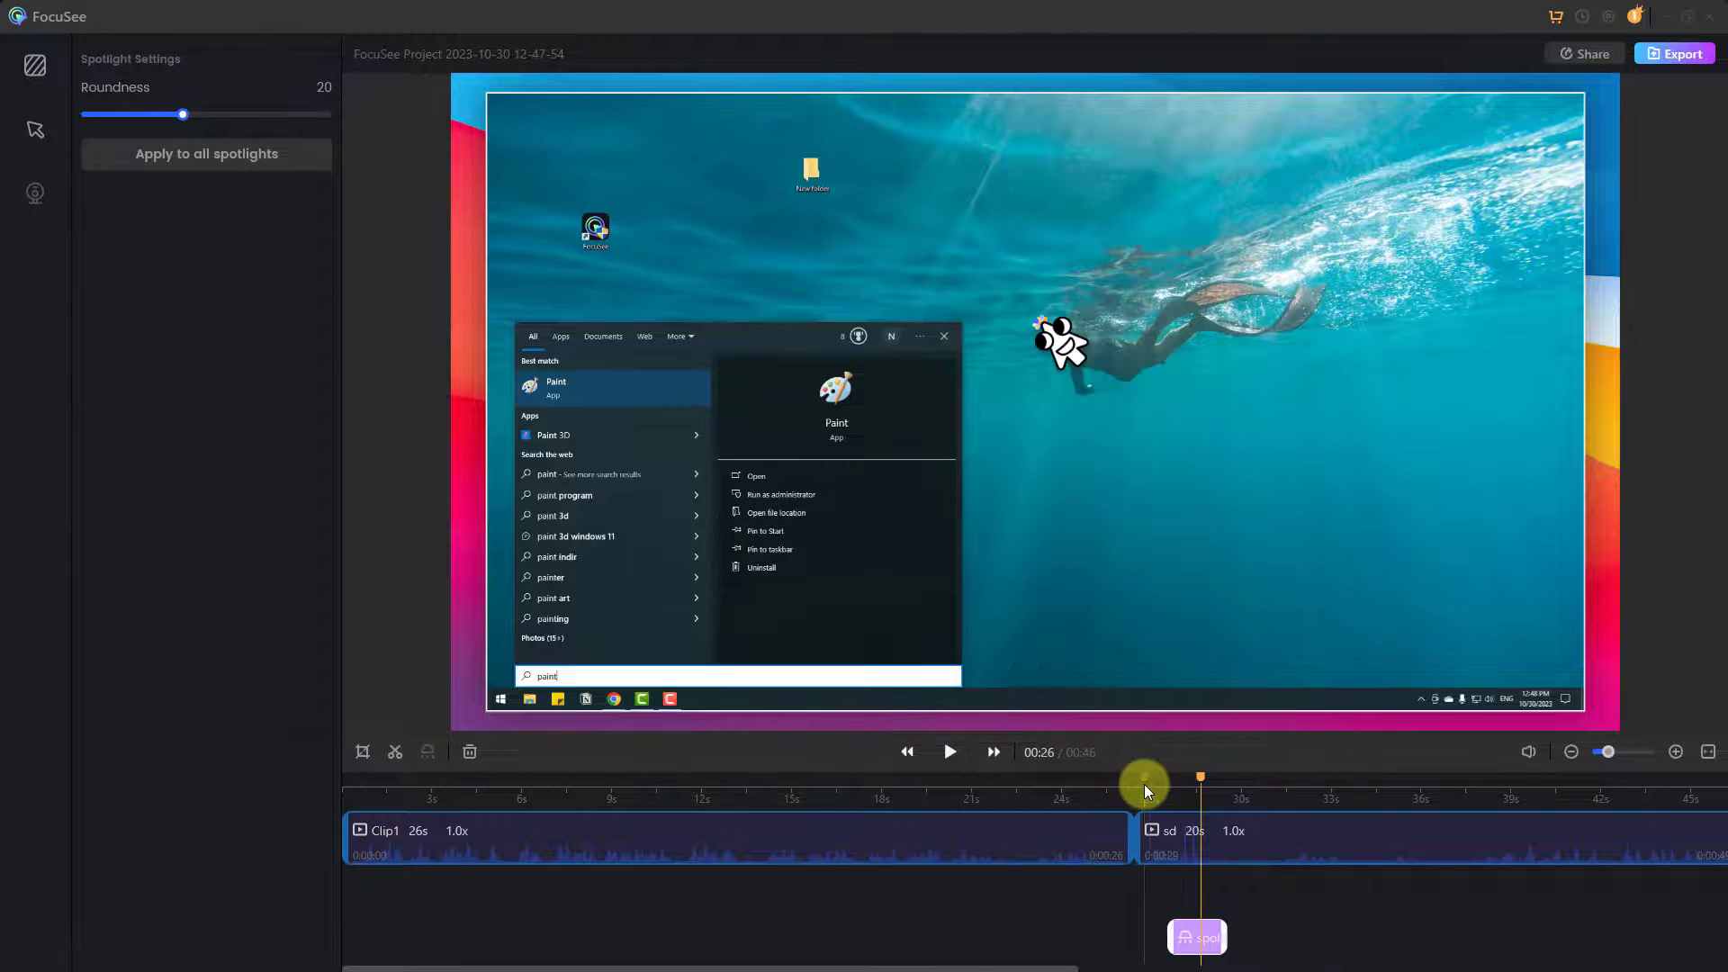
# Step: Scrub the preview back to about 00:20, where the desktop right-click menu appears
pyautogui.click(1143, 783)
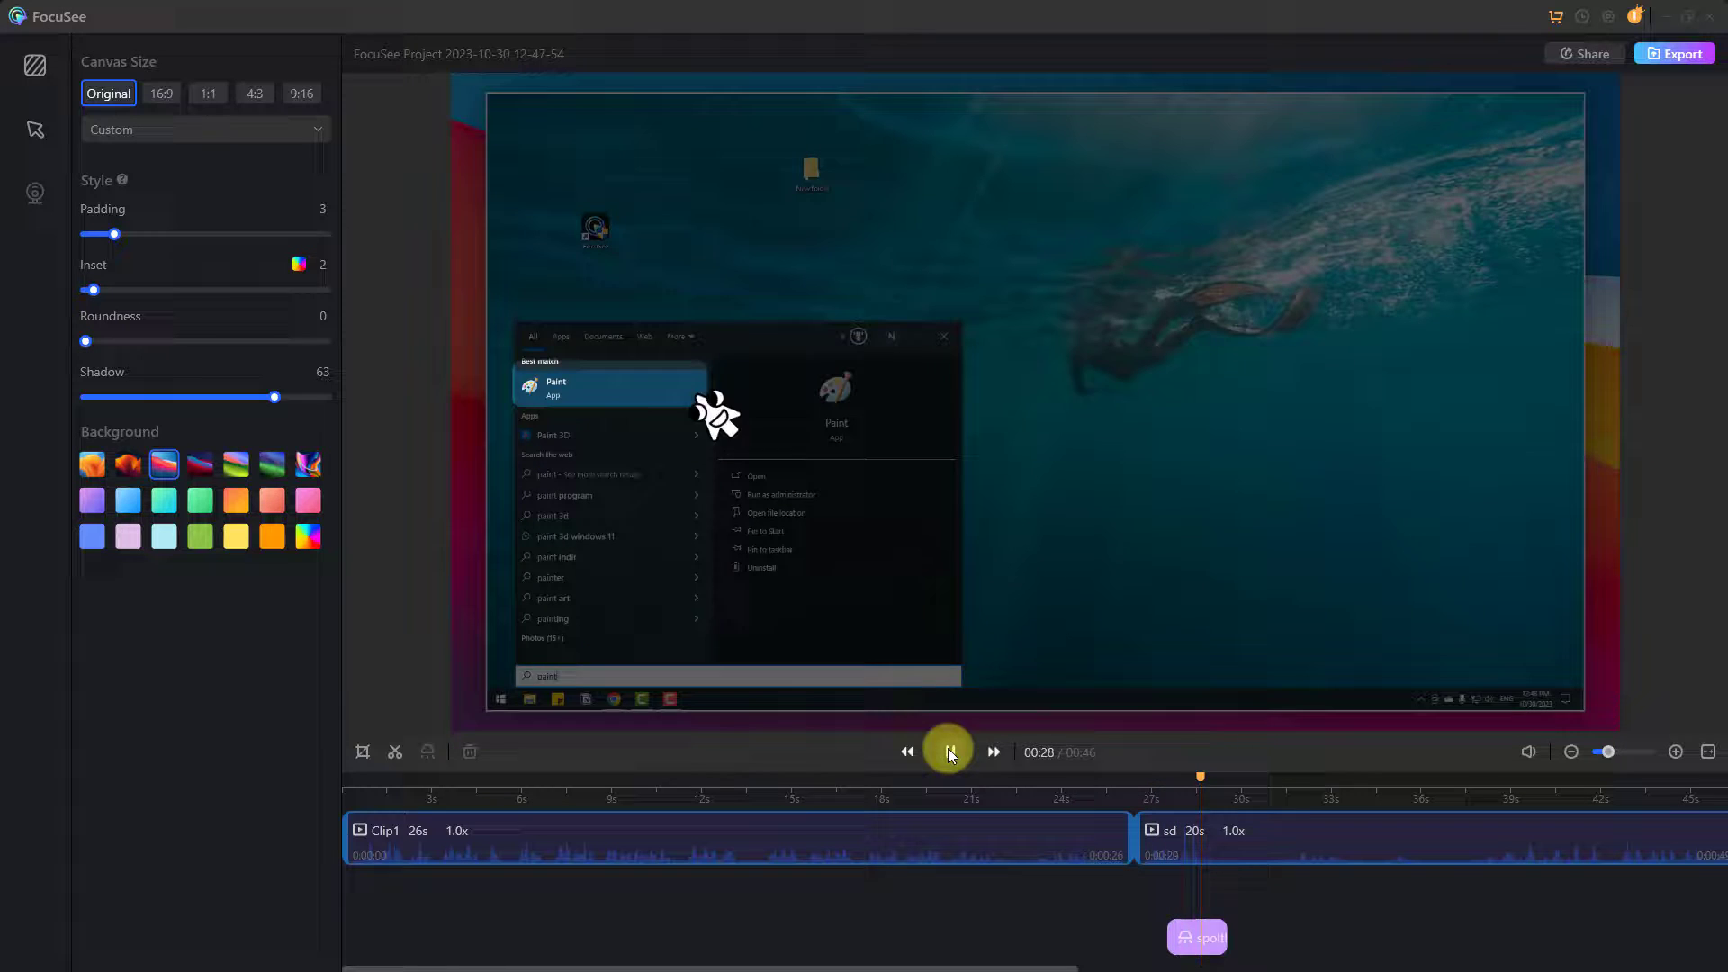
pyautogui.click(950, 752)
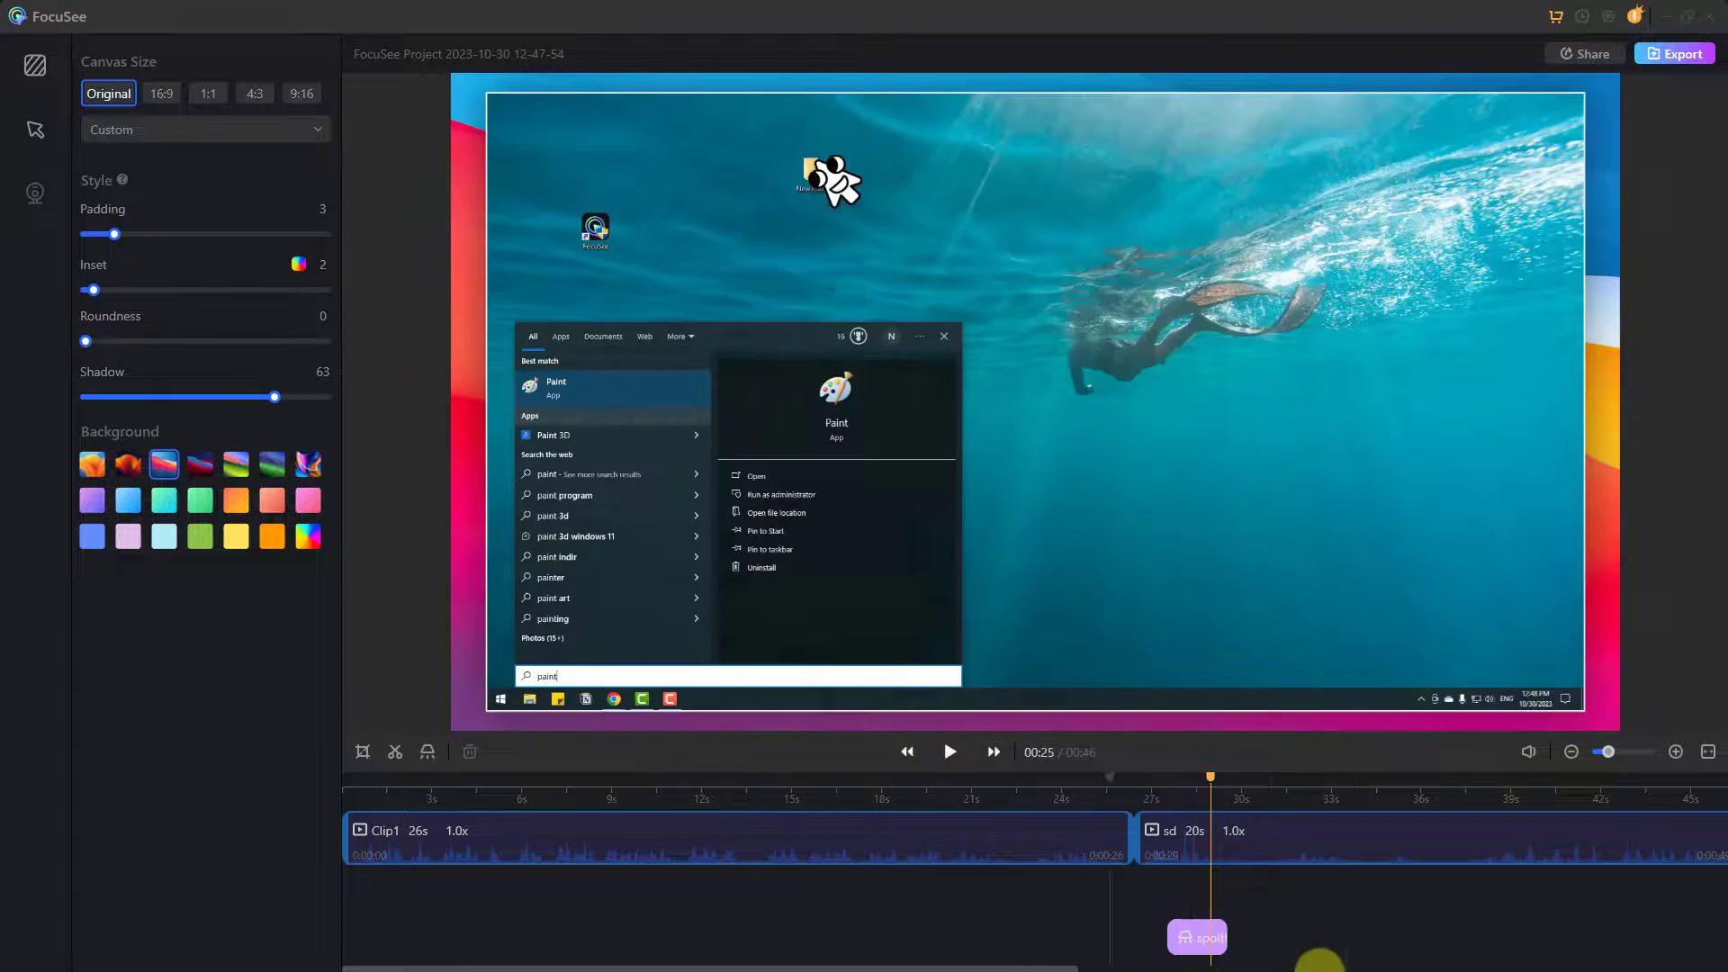
pyautogui.click(1168, 923)
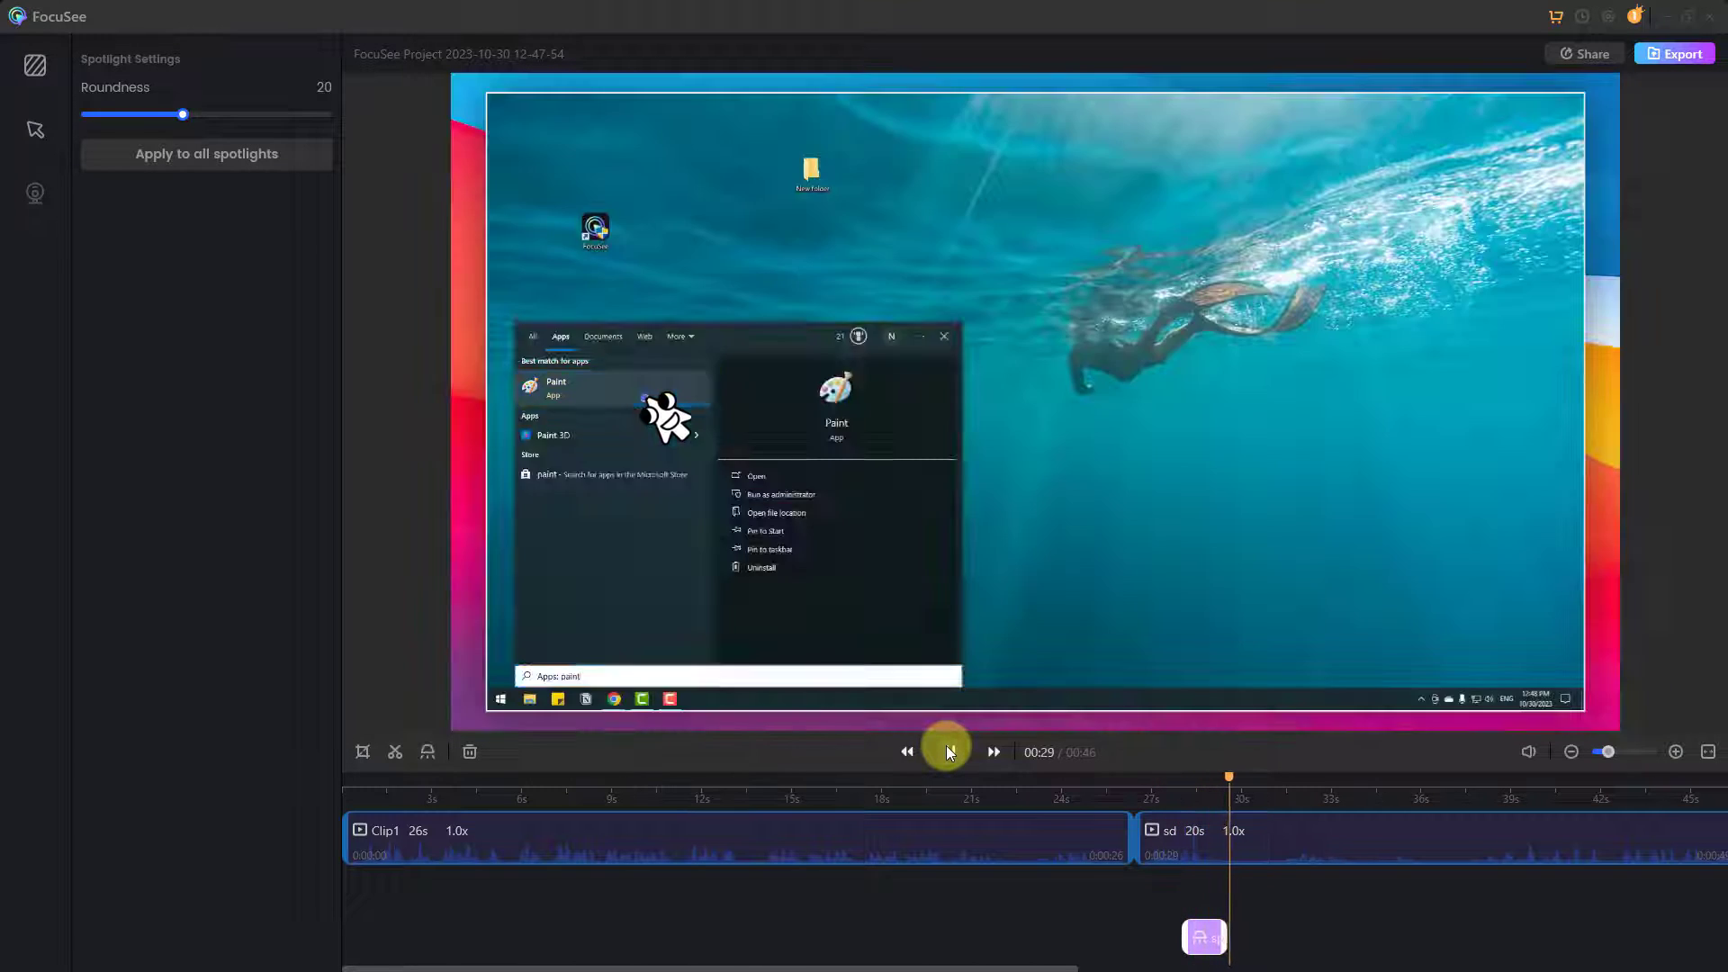
pyautogui.click(950, 753)
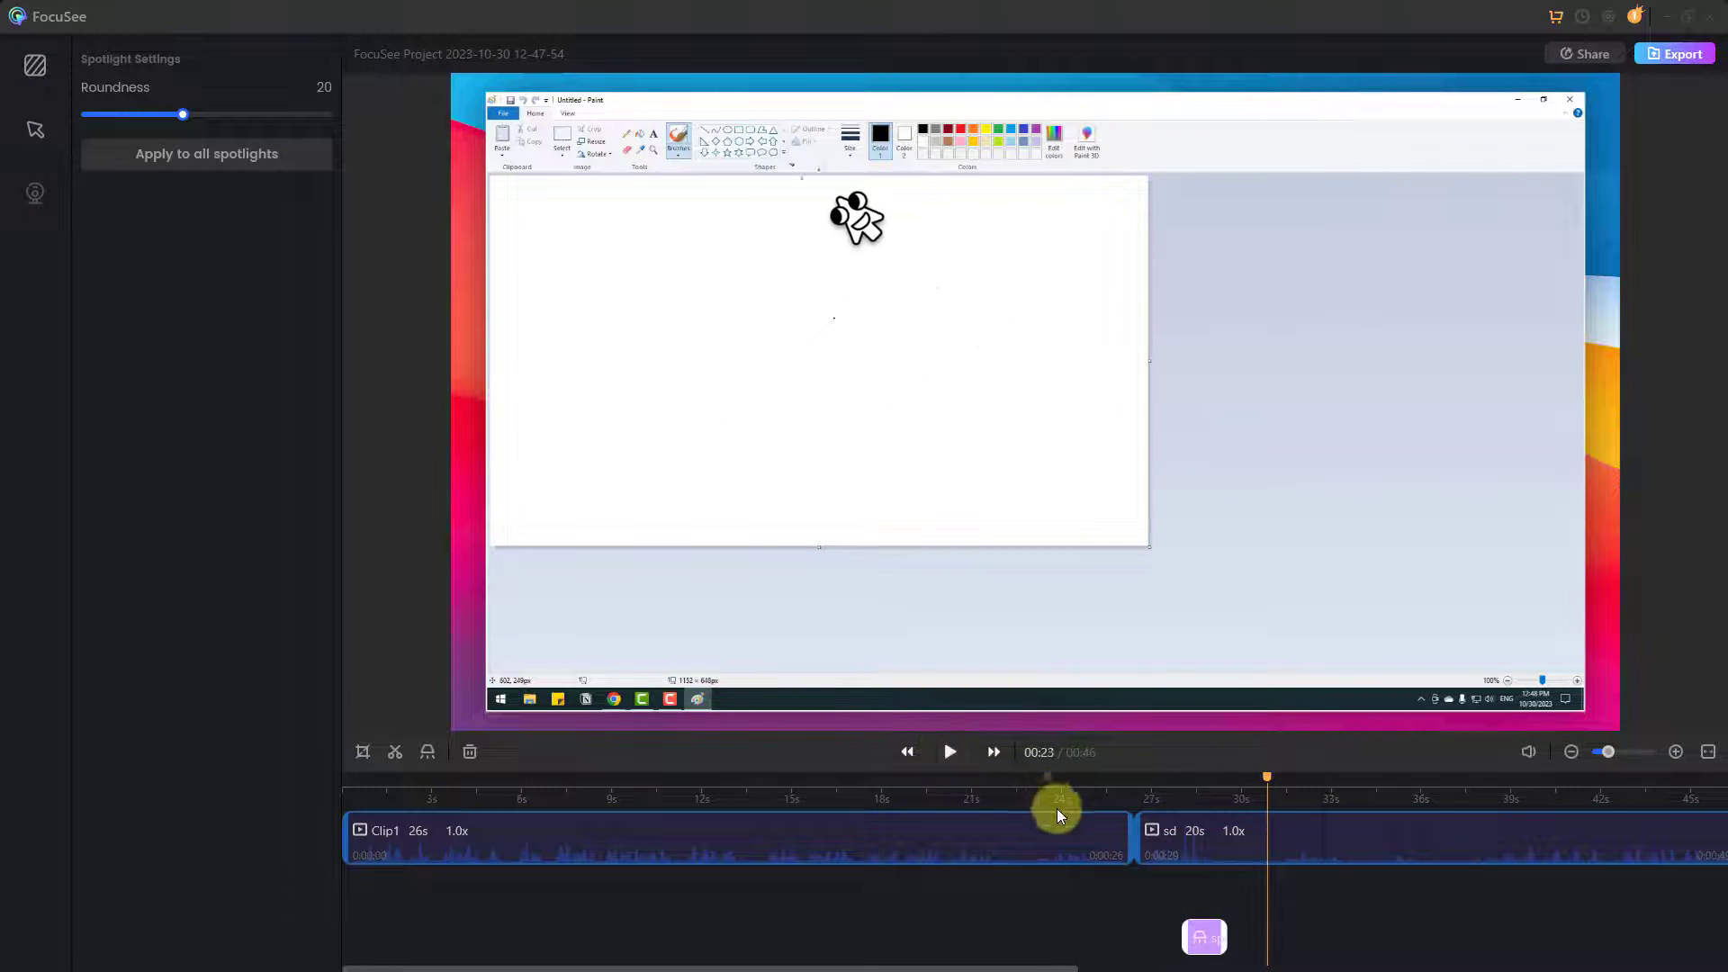
pyautogui.click(910, 781)
pyautogui.click(845, 779)
pyautogui.click(785, 779)
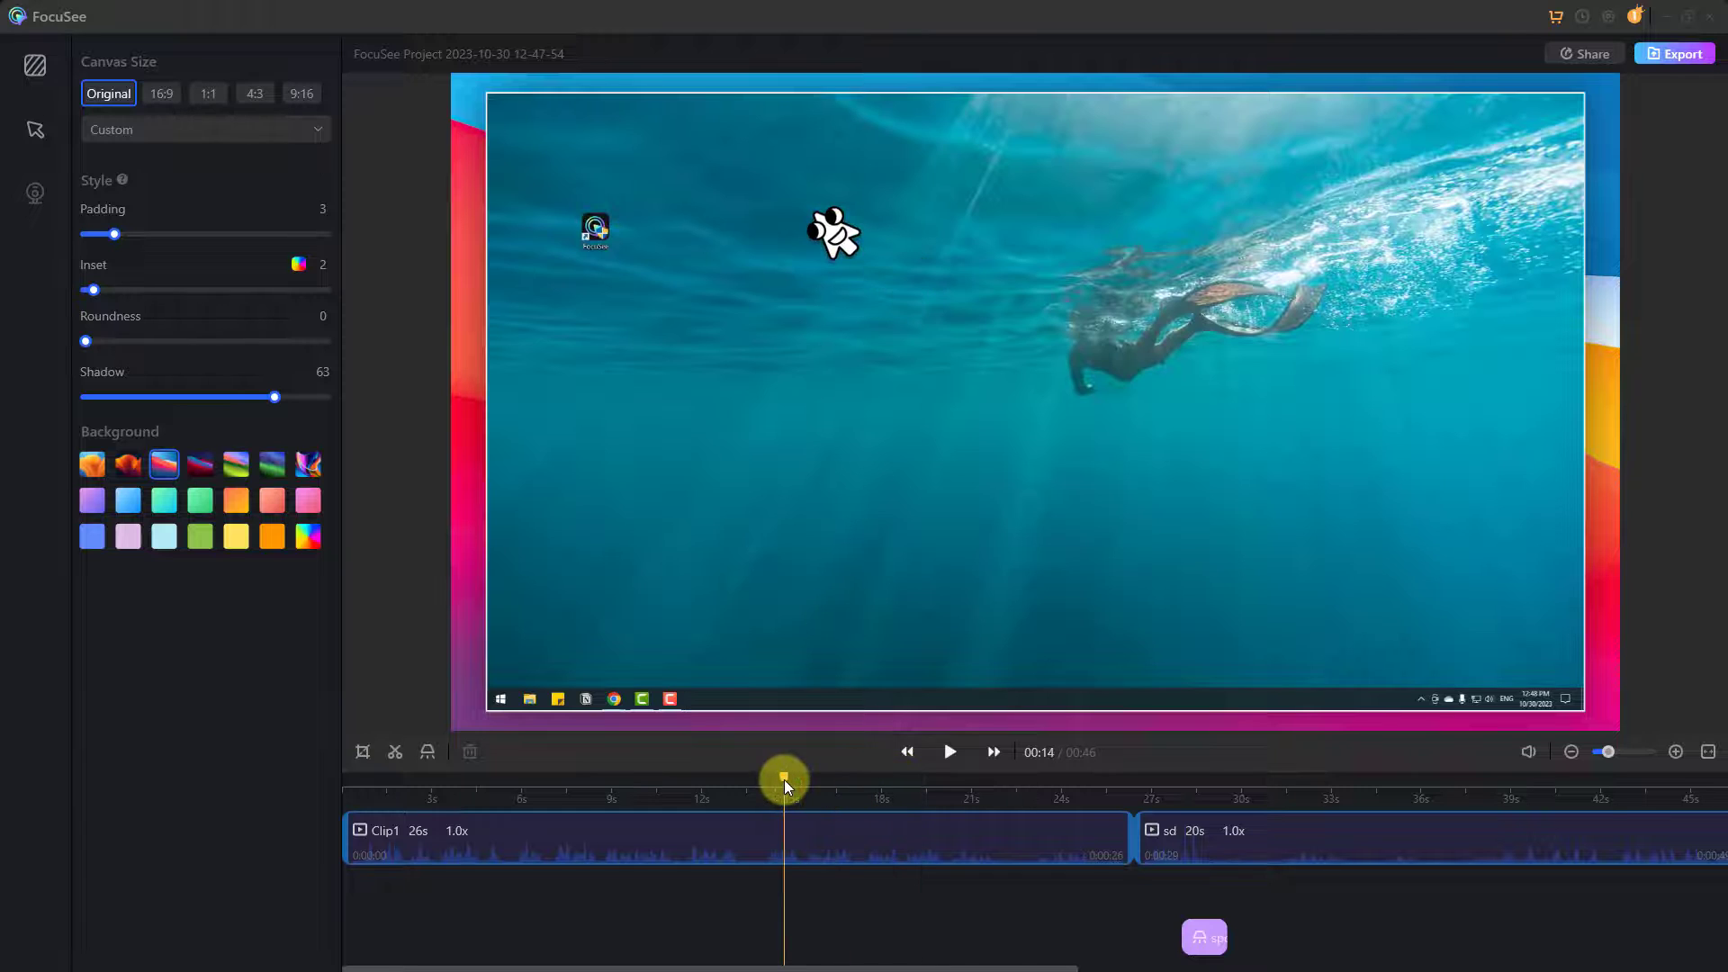
pyautogui.click(747, 781)
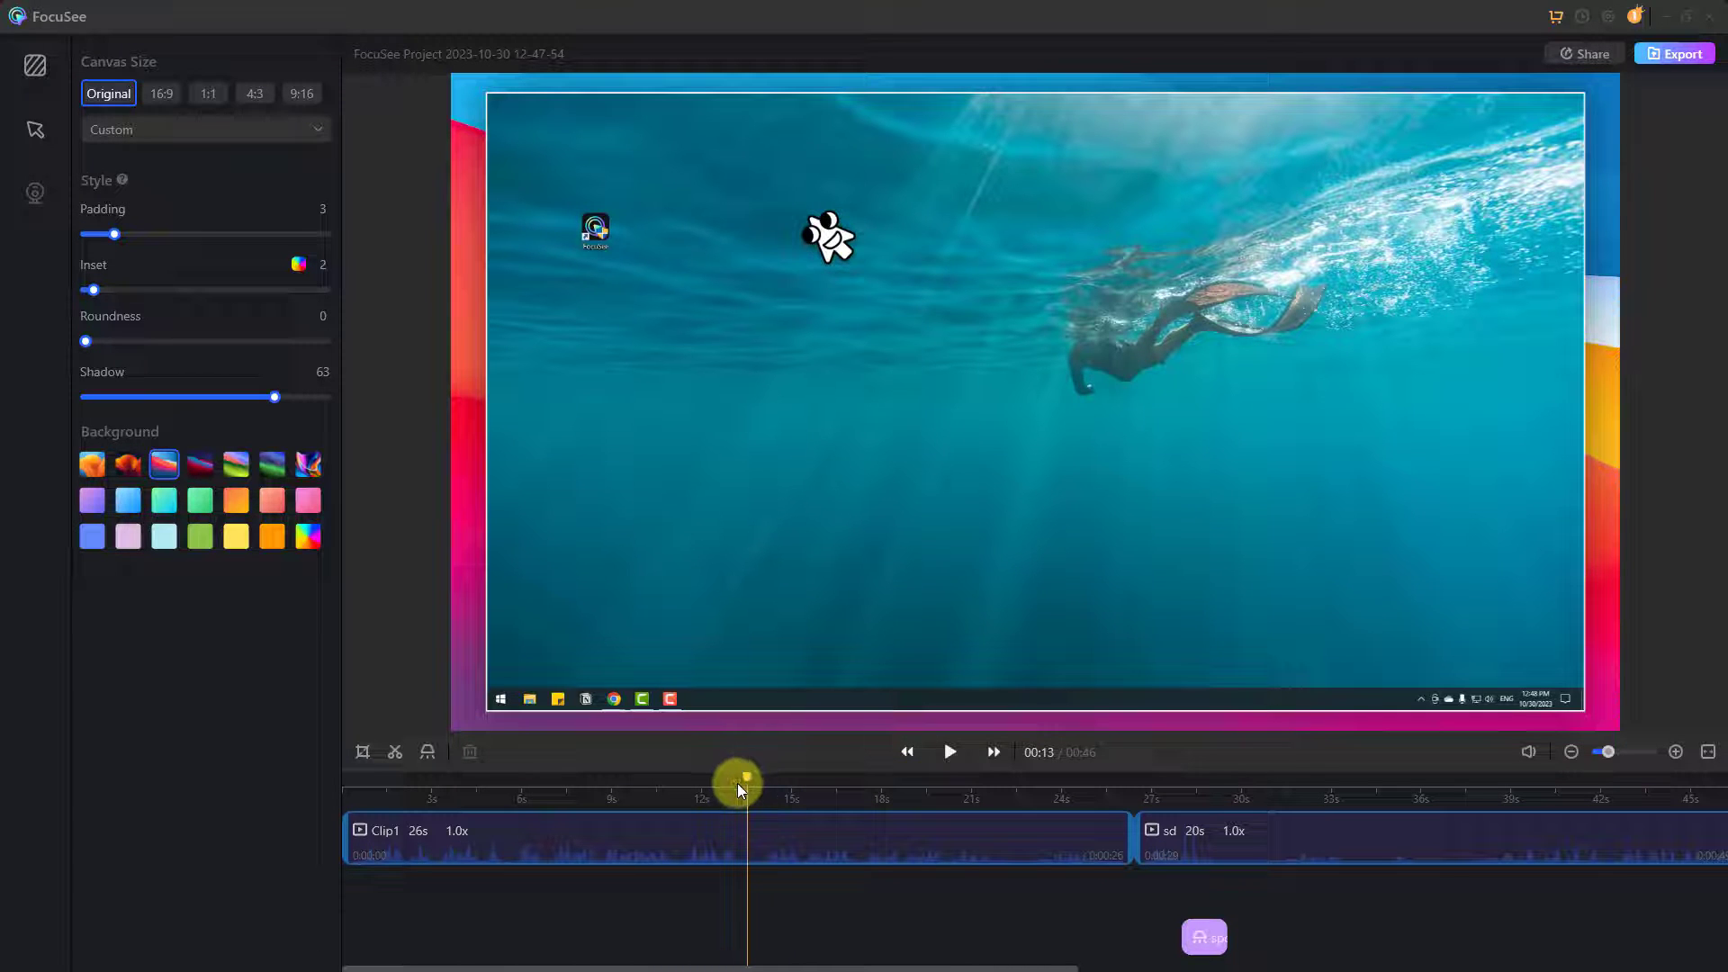
pyautogui.click(718, 782)
pyautogui.click(587, 780)
pyautogui.click(845, 785)
pyautogui.click(944, 785)
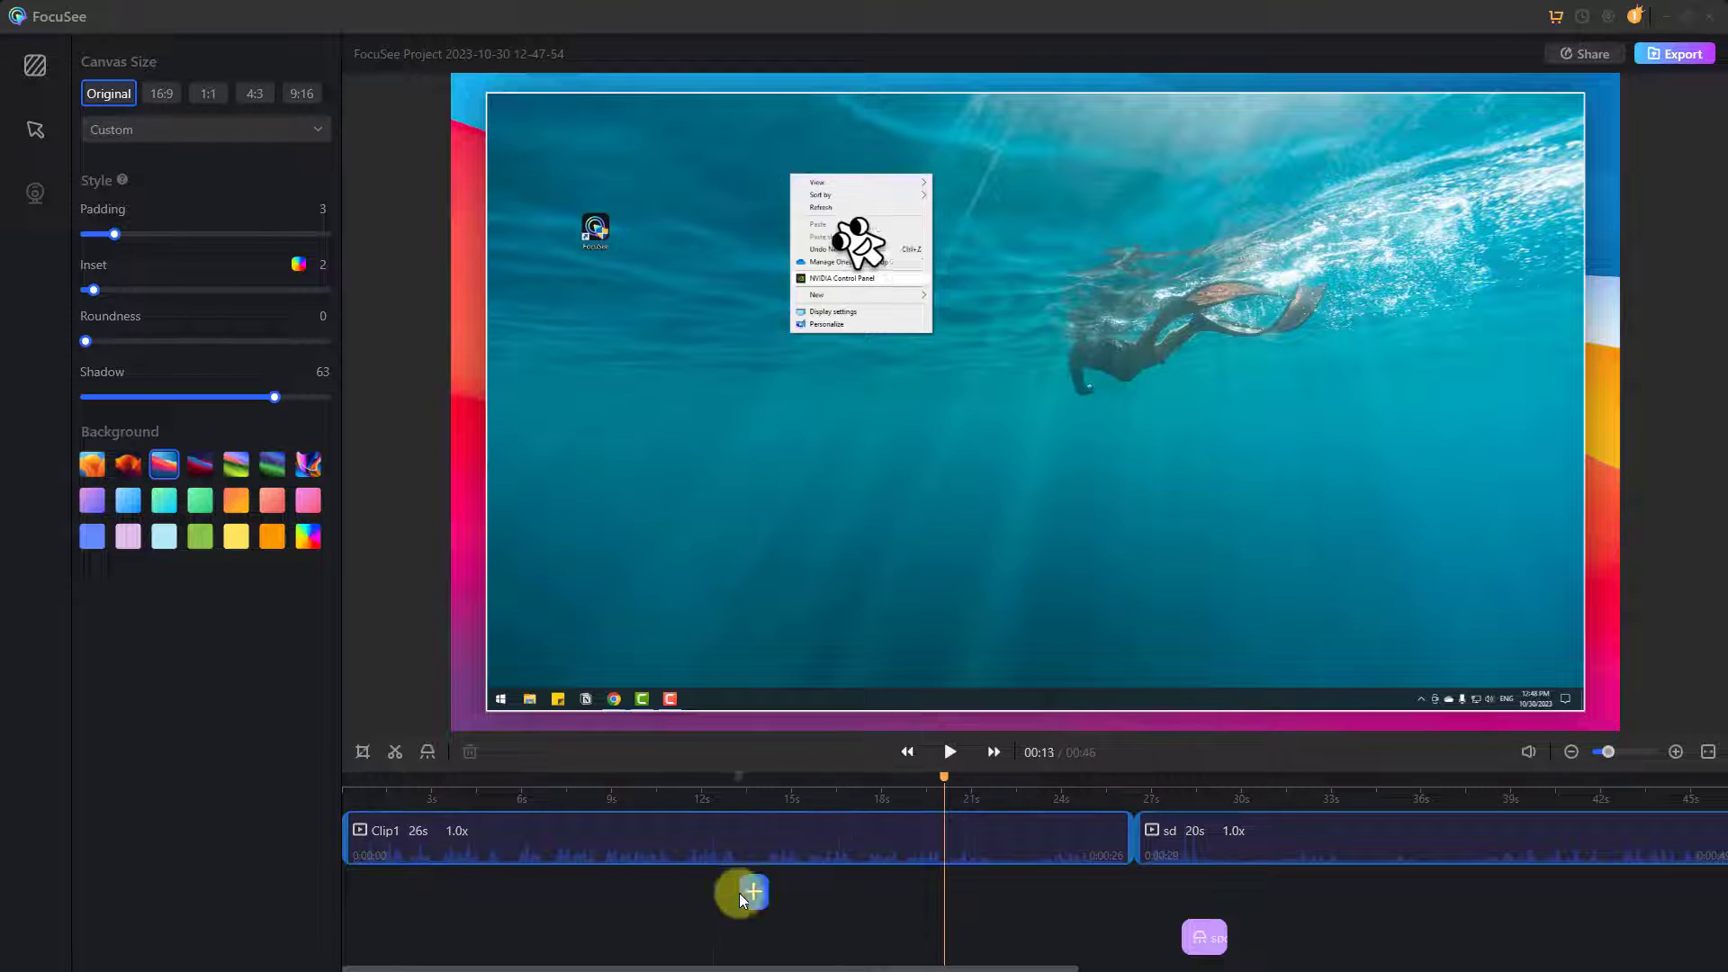
# Step: Add a spotlight and fit its box over the right-click menu's New entry near 20 seconds
pyautogui.click(427, 753)
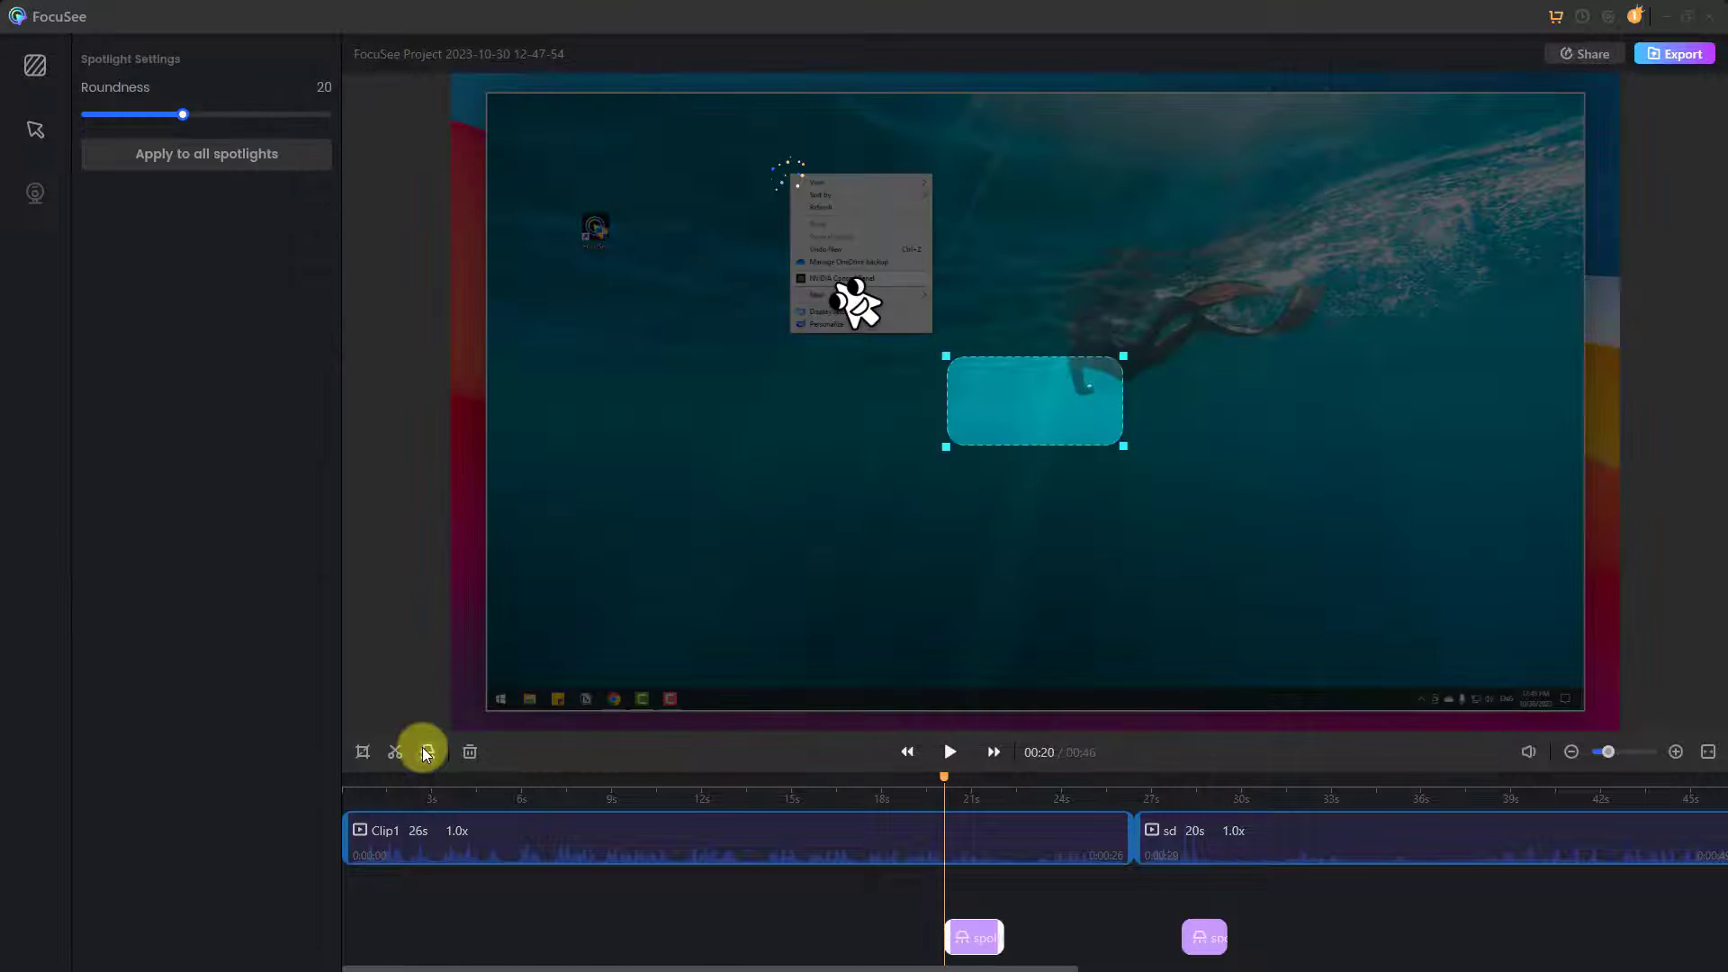
pyautogui.click(1080, 934)
pyautogui.click(990, 936)
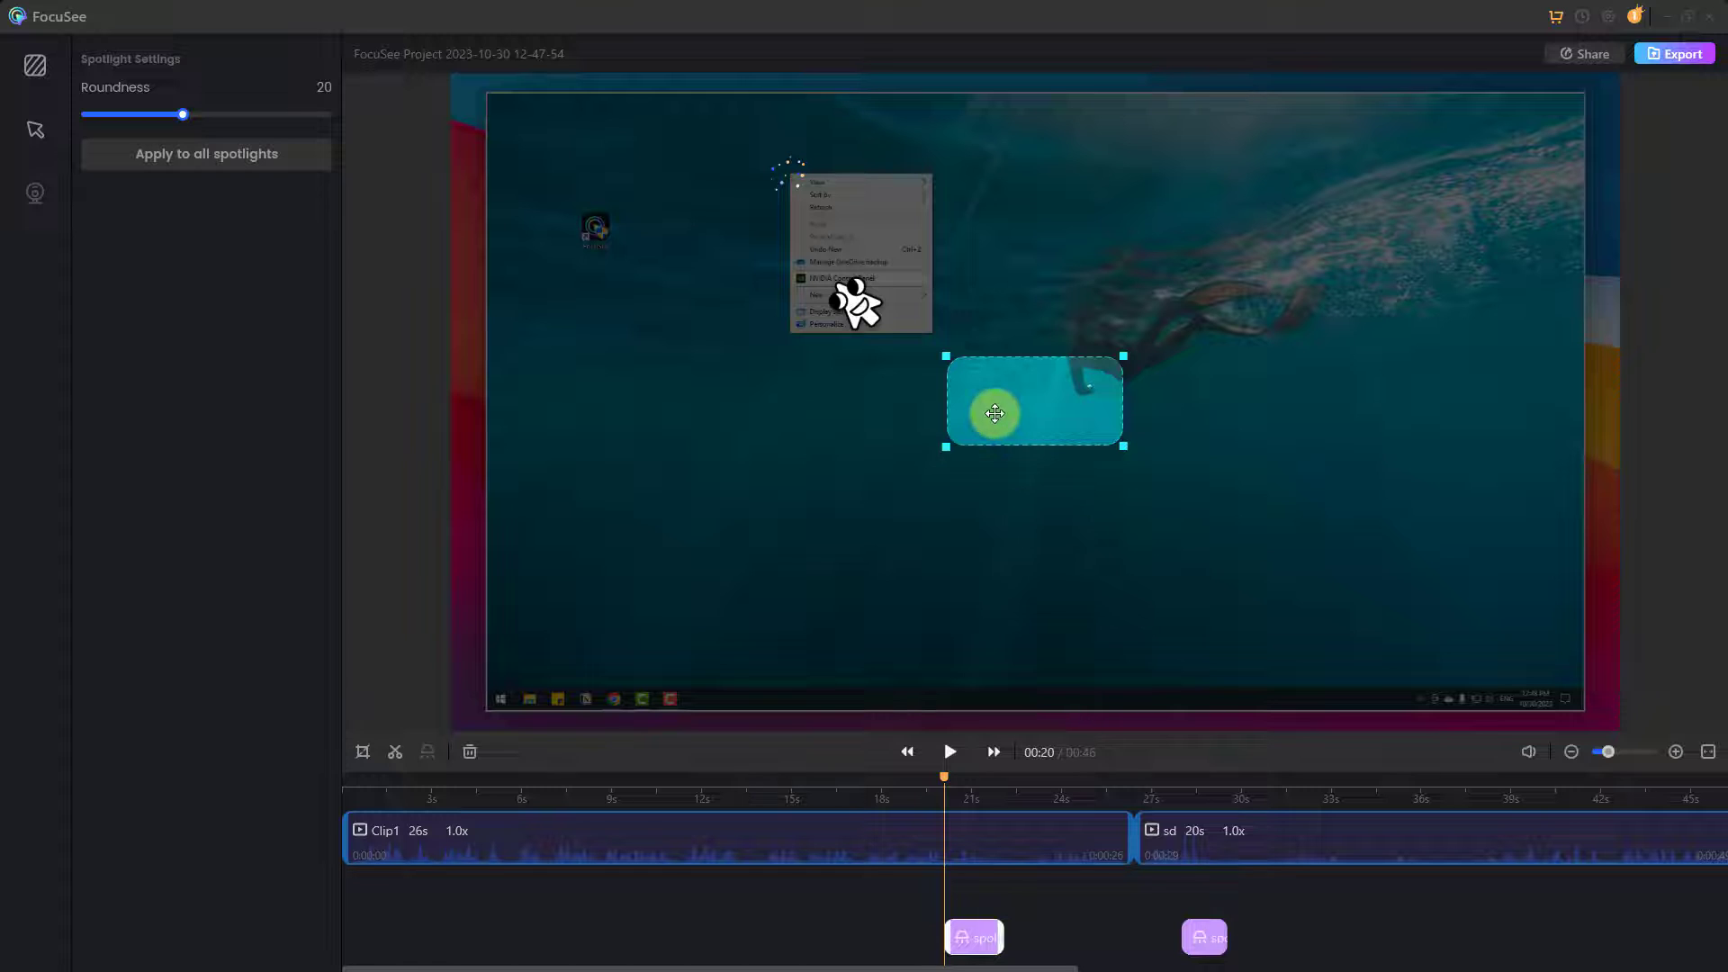
pyautogui.moveTo(991, 413); pyautogui.dragTo(822, 287)
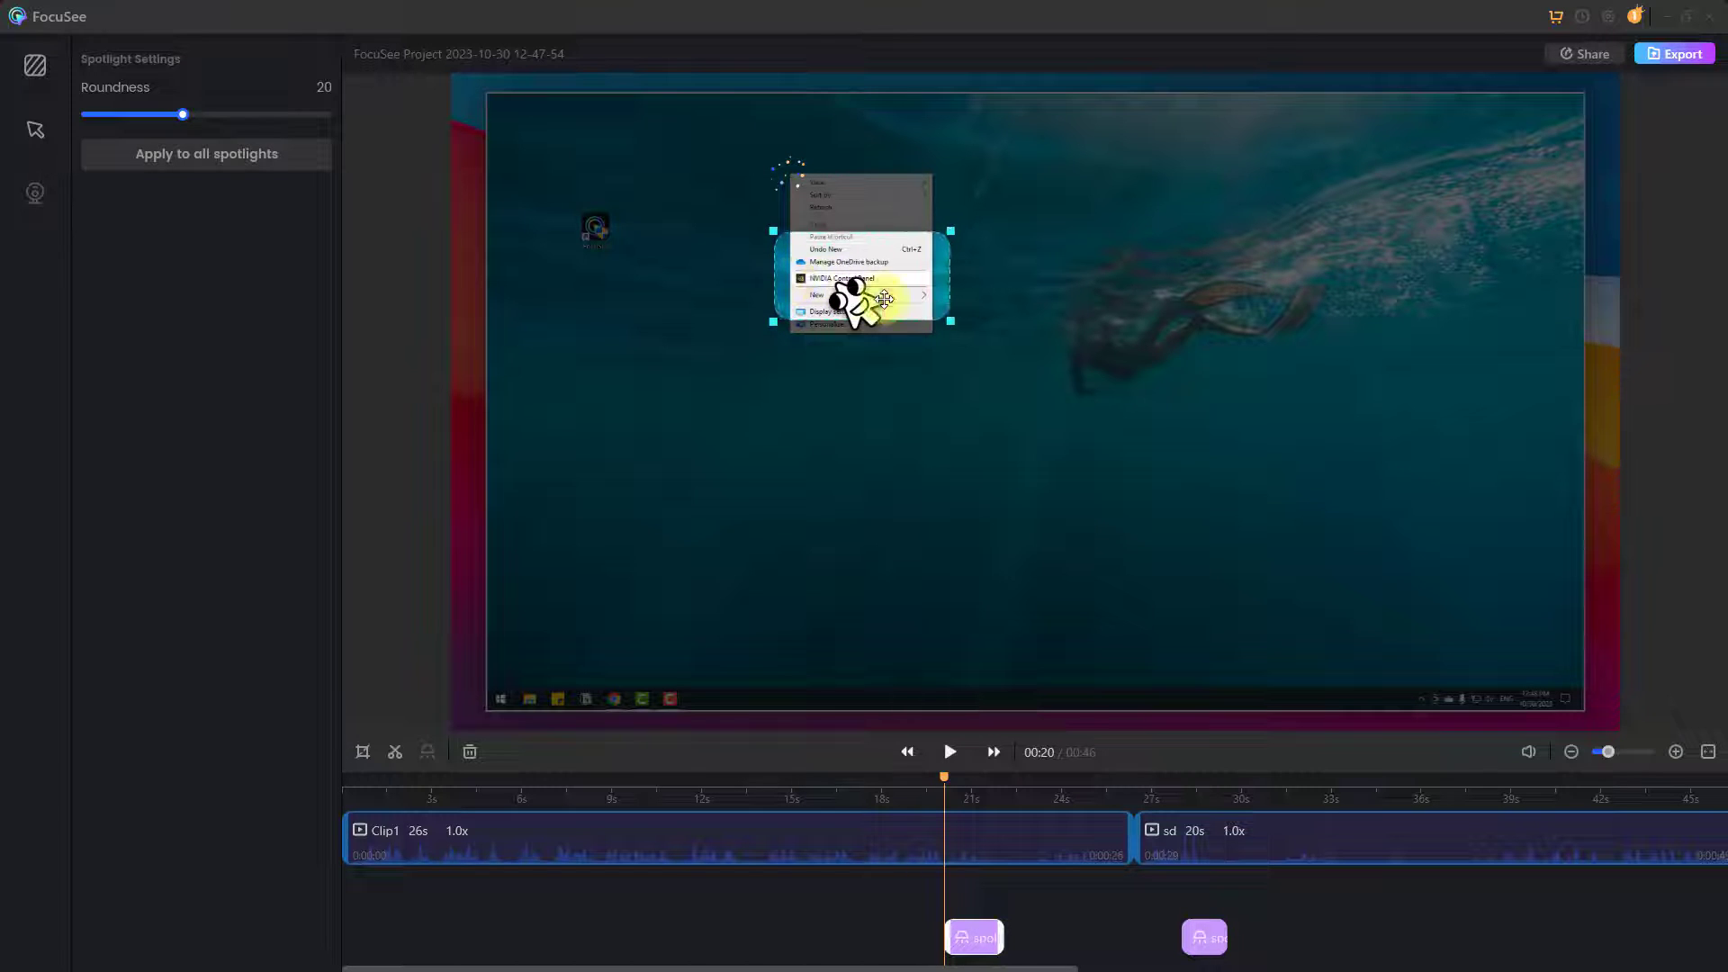
pyautogui.moveTo(953, 322); pyautogui.dragTo(947, 303)
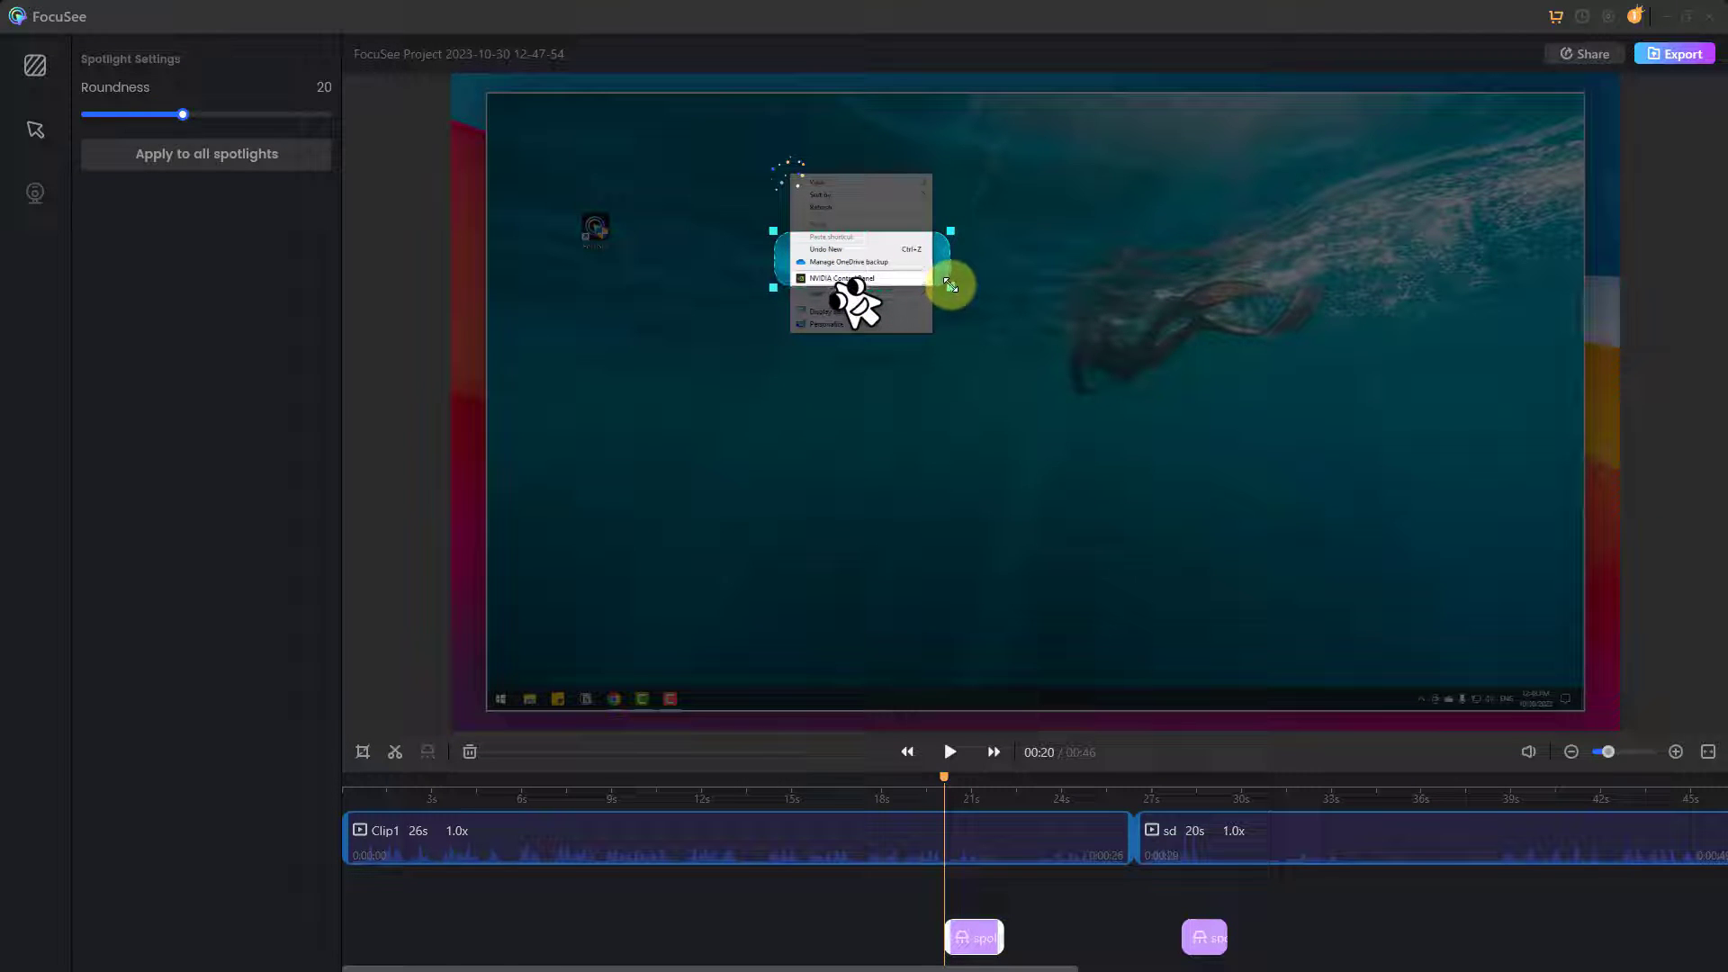
pyautogui.moveTo(949, 229); pyautogui.dragTo(946, 258)
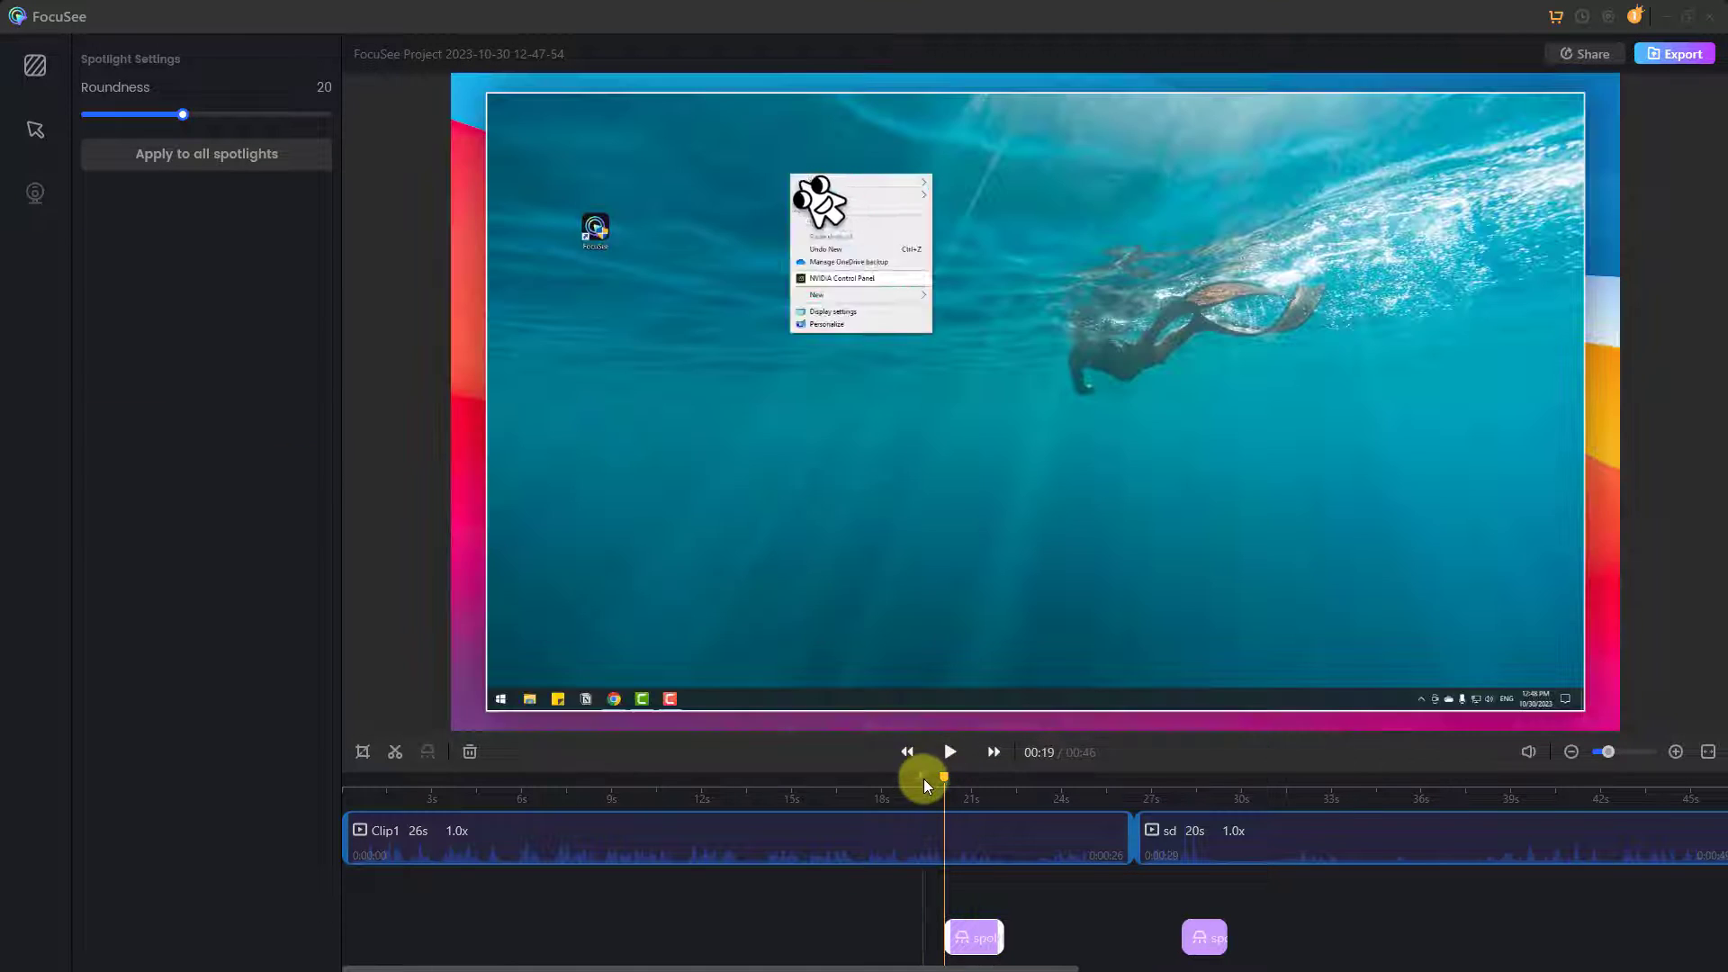
pyautogui.click(947, 753)
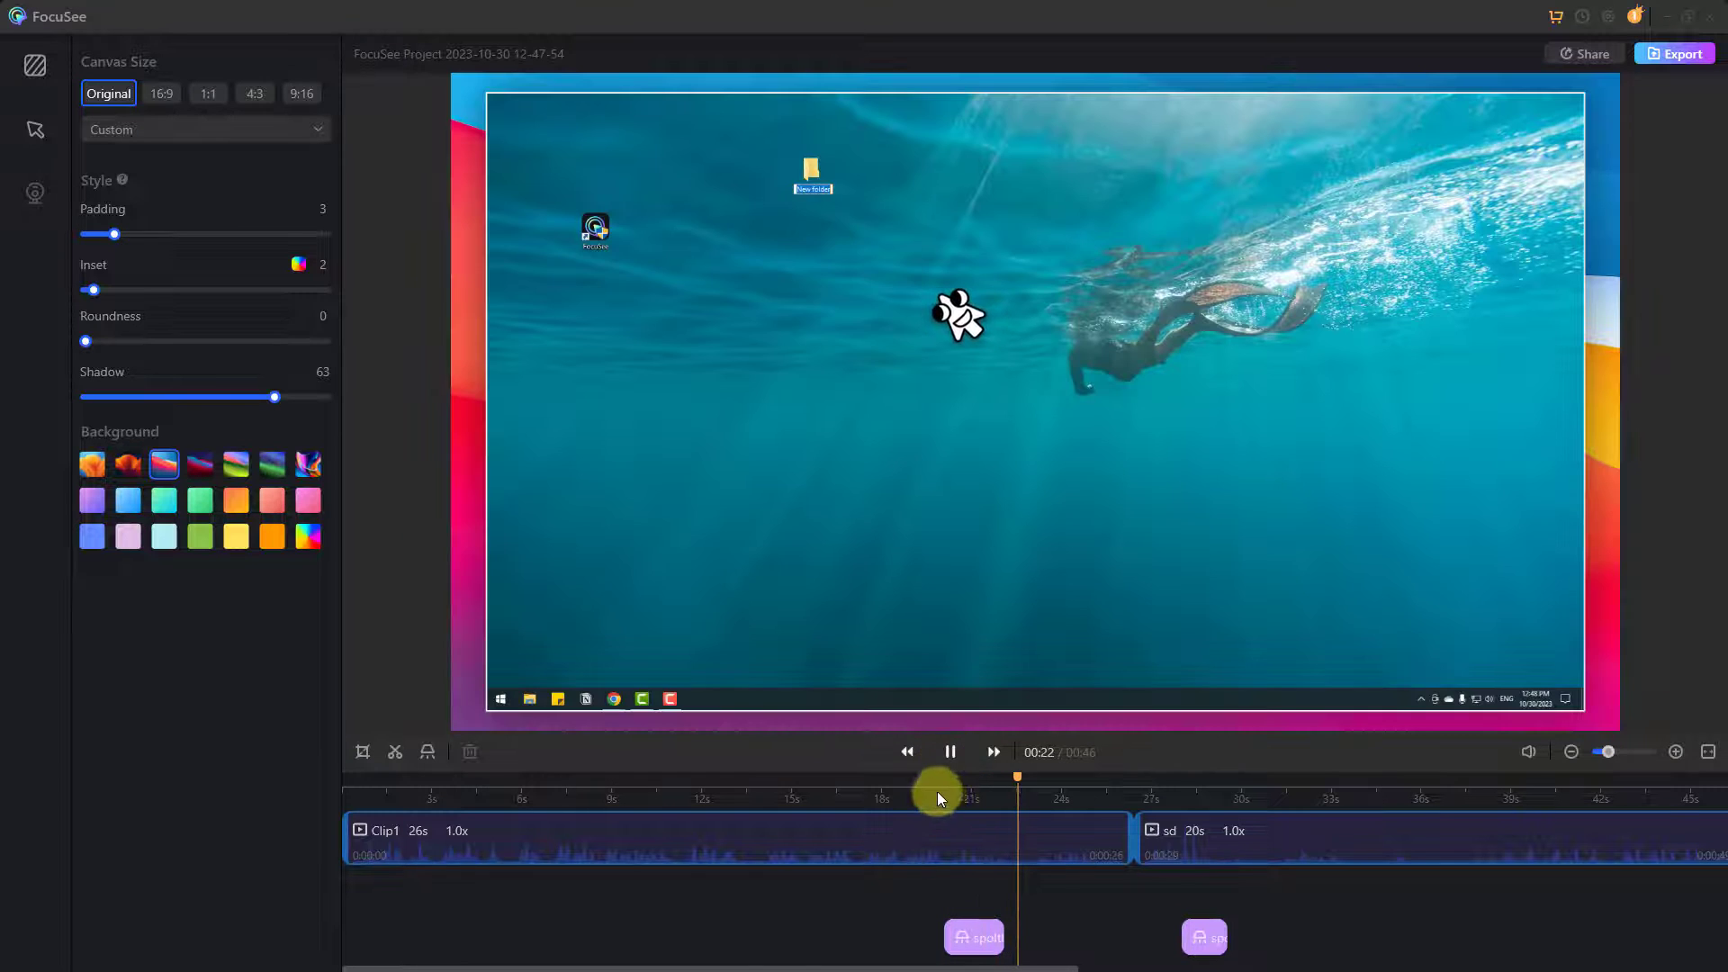
# Step: Split Clip1 at 20 seconds with Ctrl+B and move the playhead back to 00:15
pyautogui.click(937, 797)
pyautogui.hotkey('ctrl', 'b')
pyautogui.click(849, 786)
pyautogui.click(814, 787)
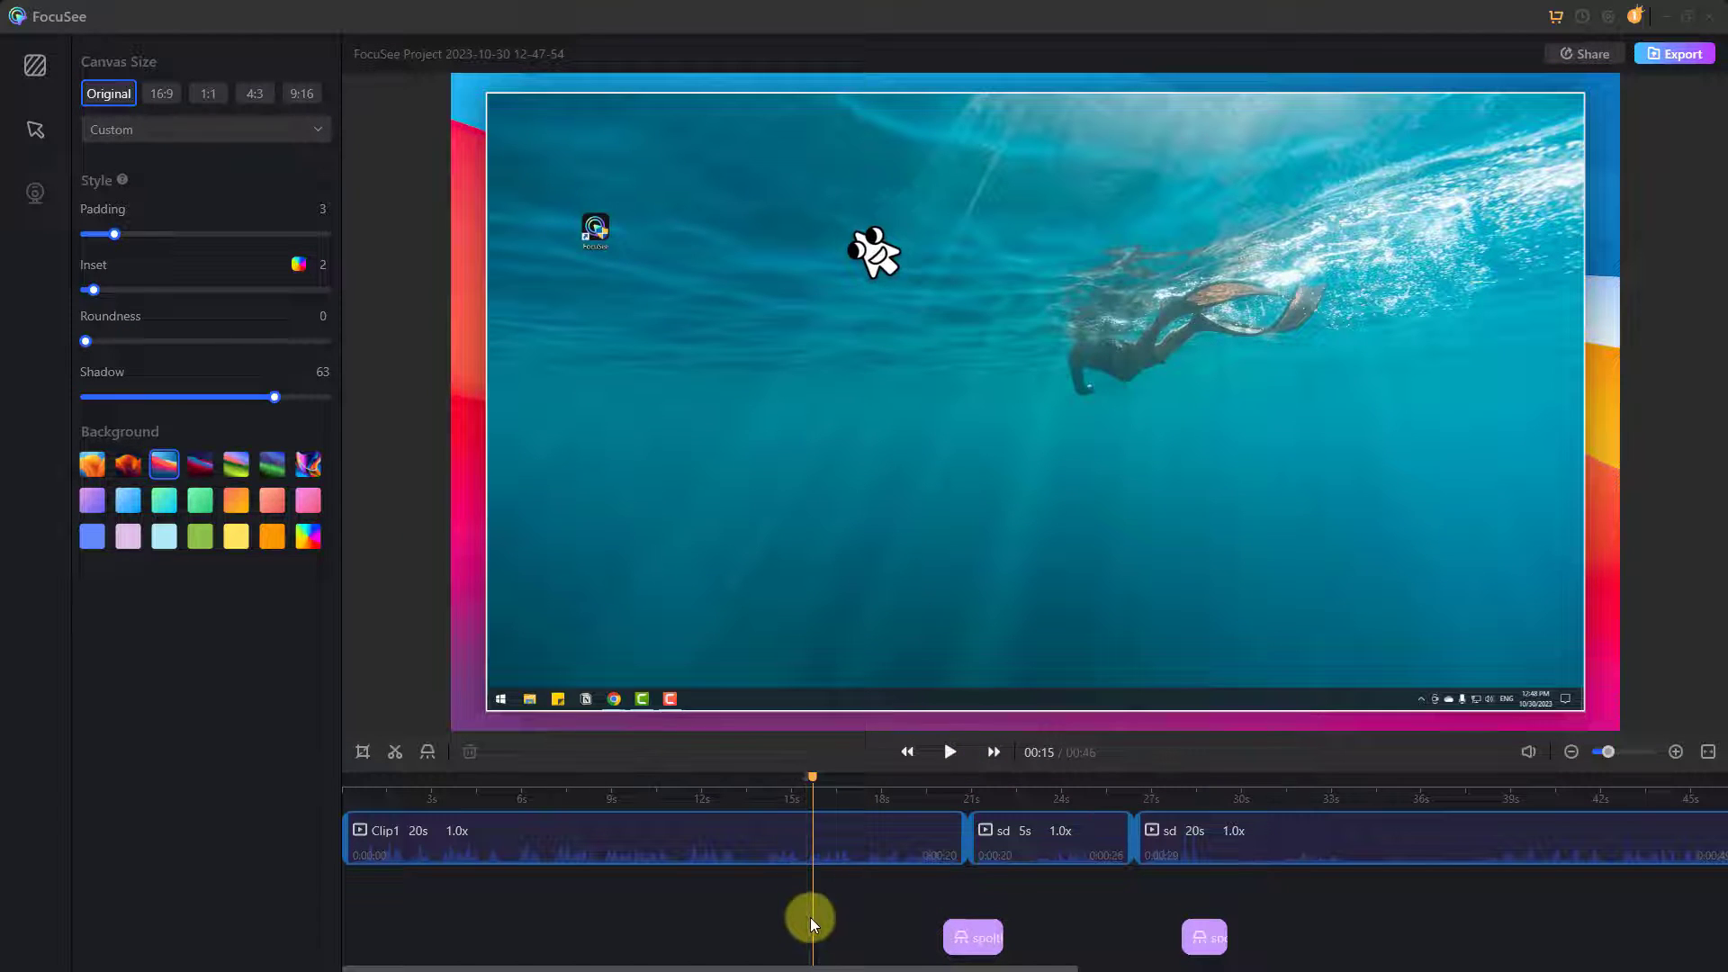
# Step: Add a 2.0x zoom at about 16 seconds and preview it
pyautogui.click(820, 894)
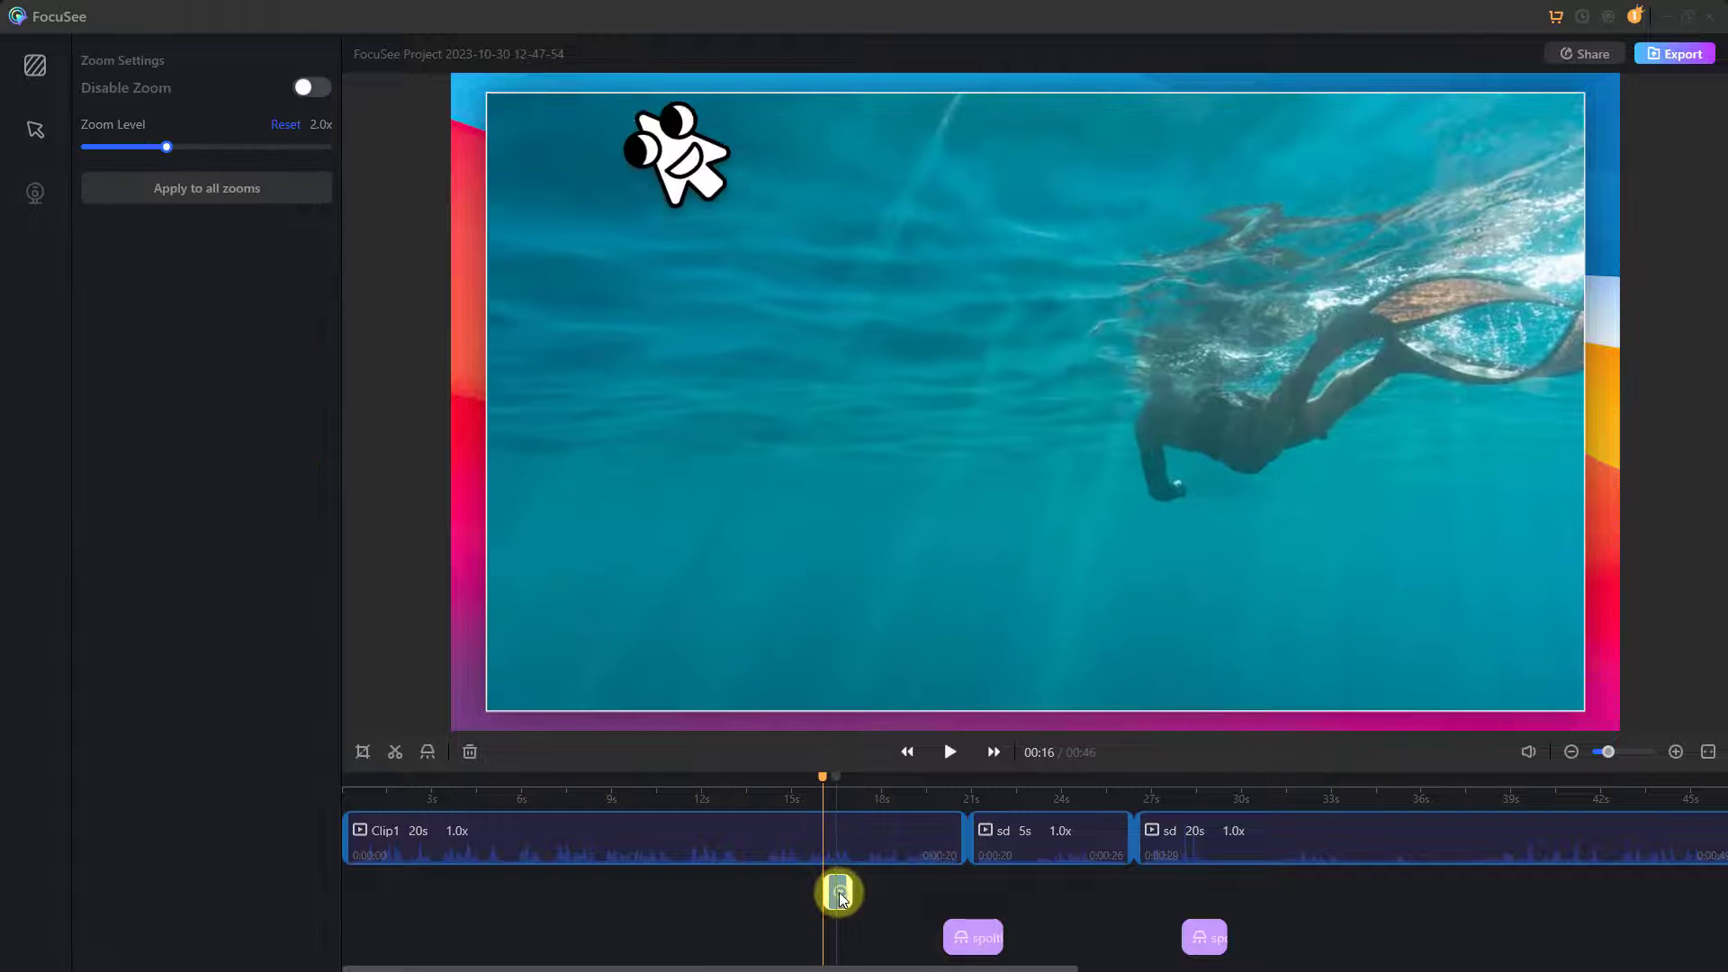
pyautogui.click(960, 771)
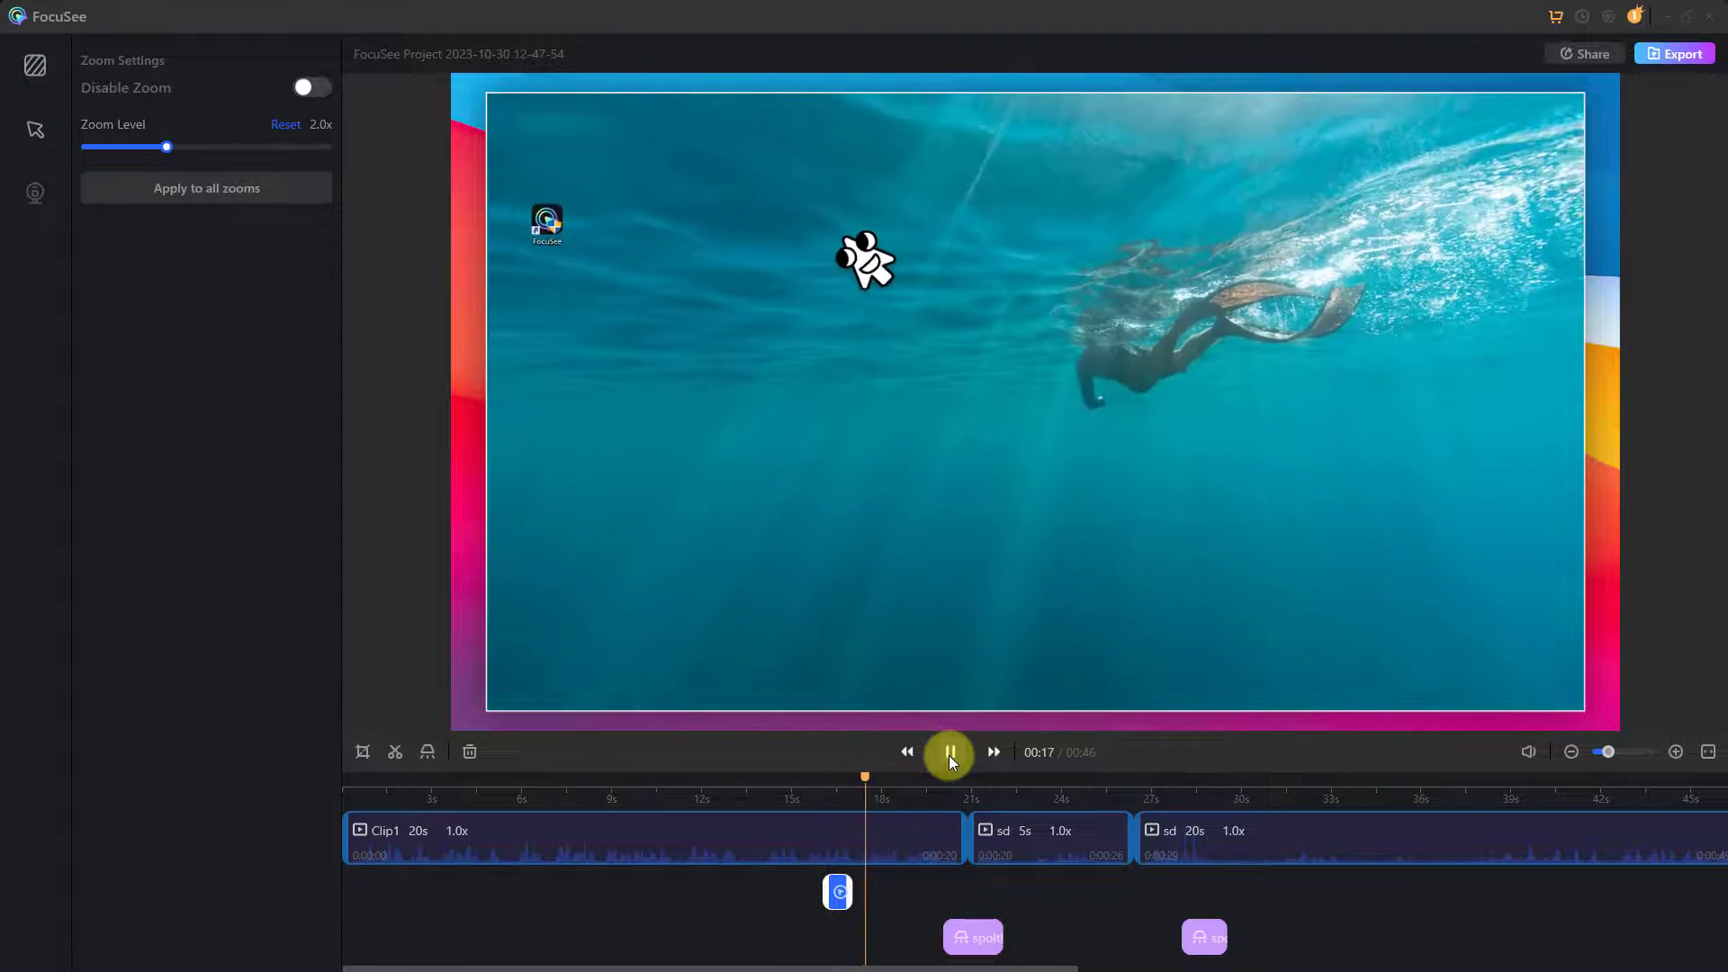
pyautogui.click(951, 756)
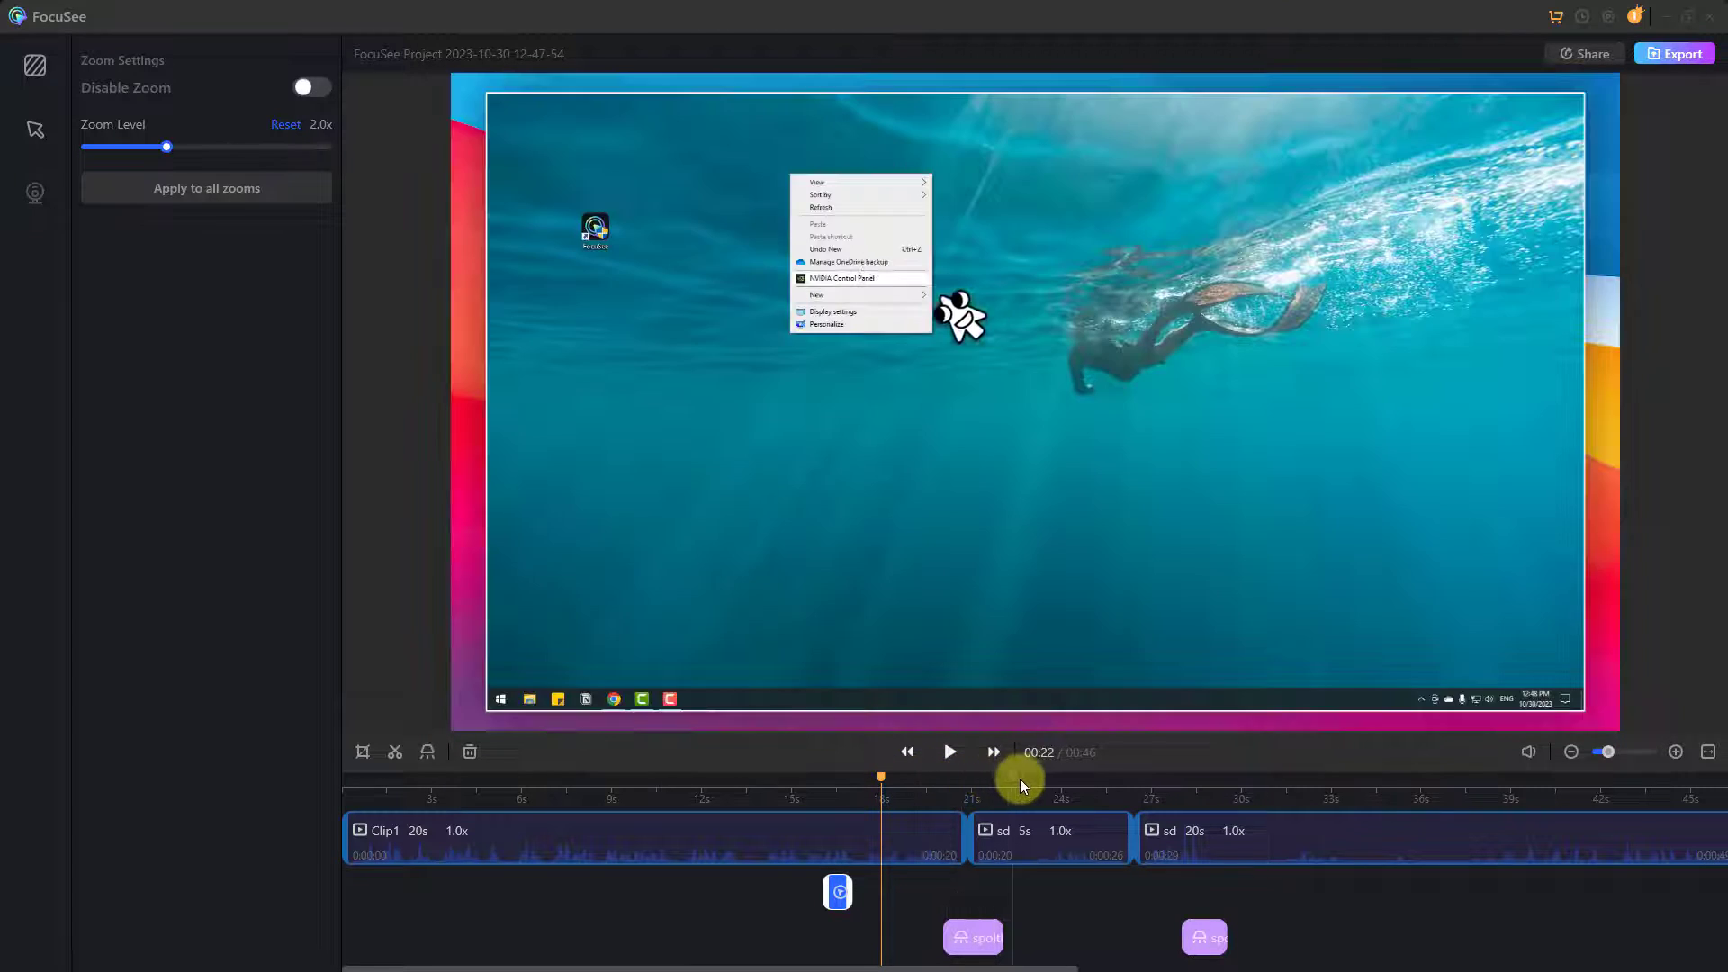
# Step: Add a second 2.0x zoom near 24 seconds and play it onto the opened Explorer window
pyautogui.click(1059, 780)
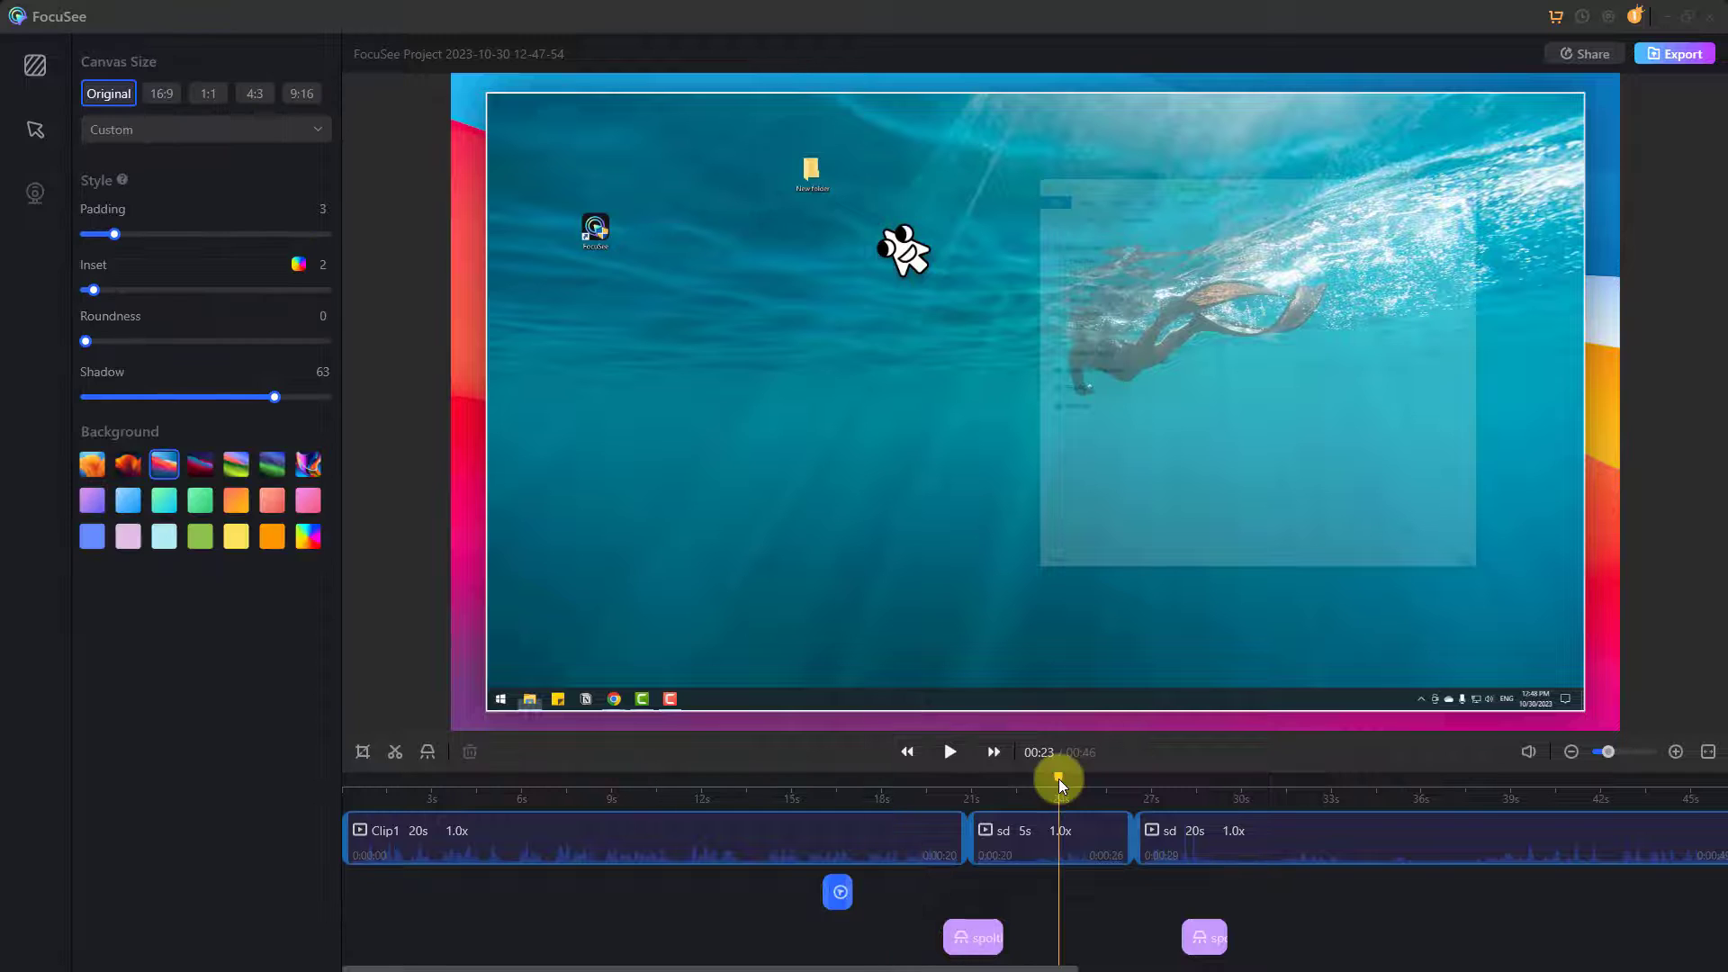
pyautogui.click(1057, 899)
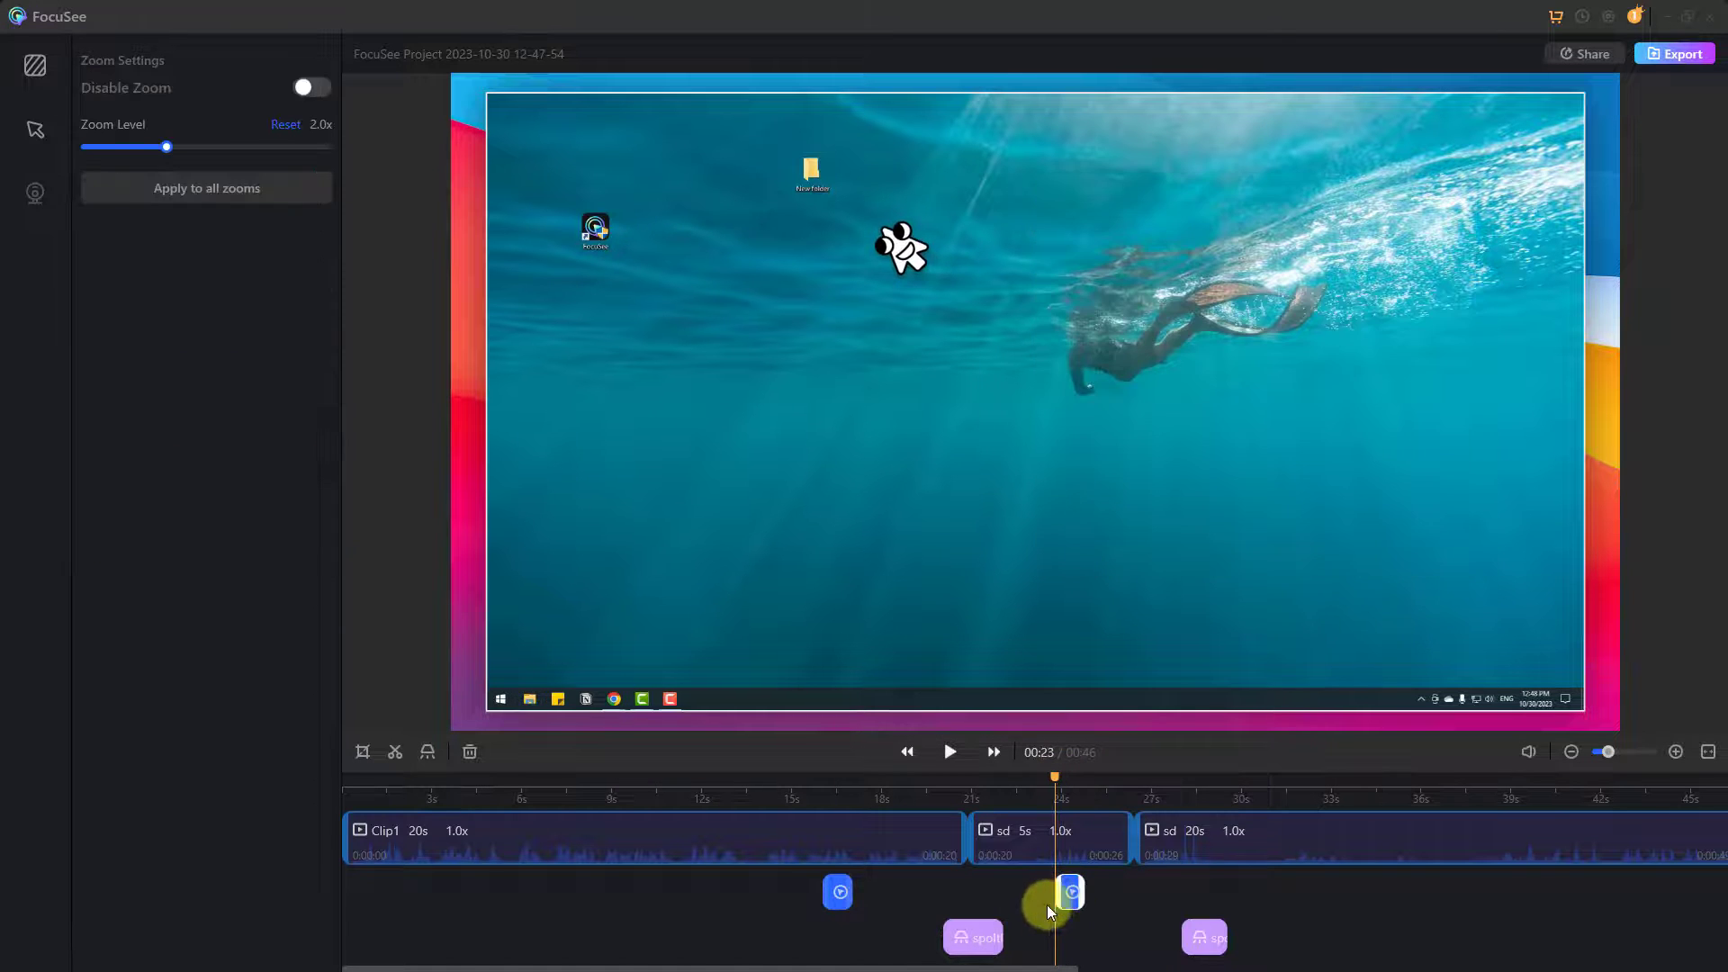
pyautogui.click(938, 749)
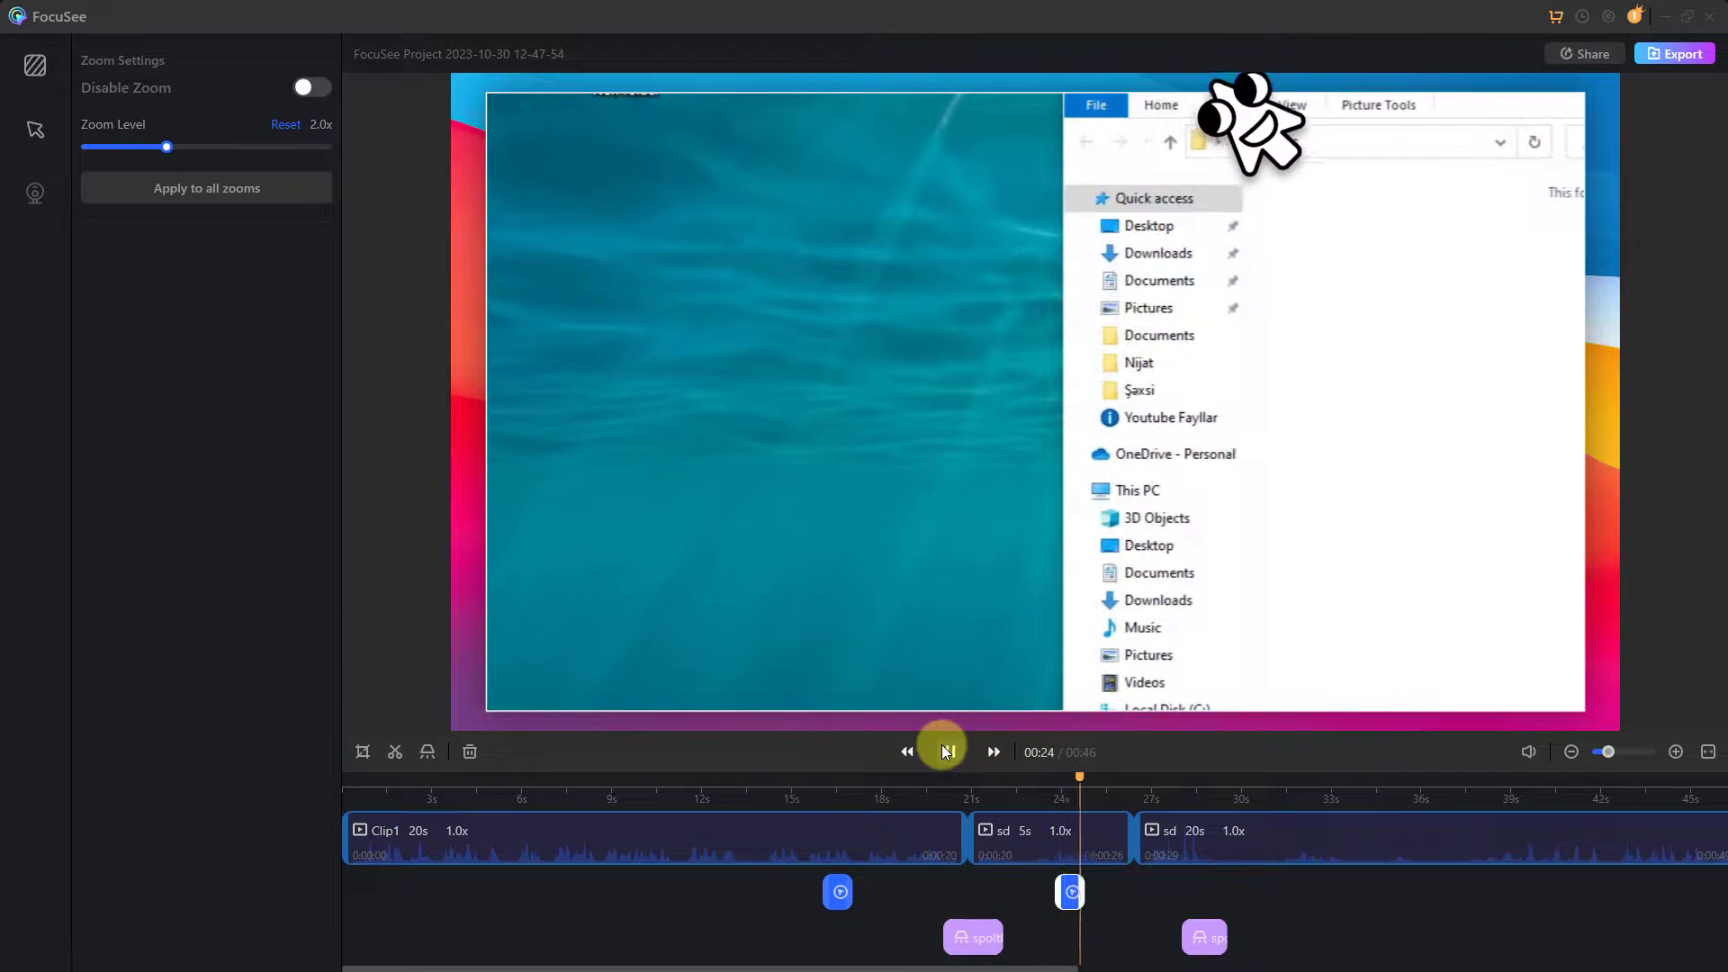
pyautogui.click(942, 744)
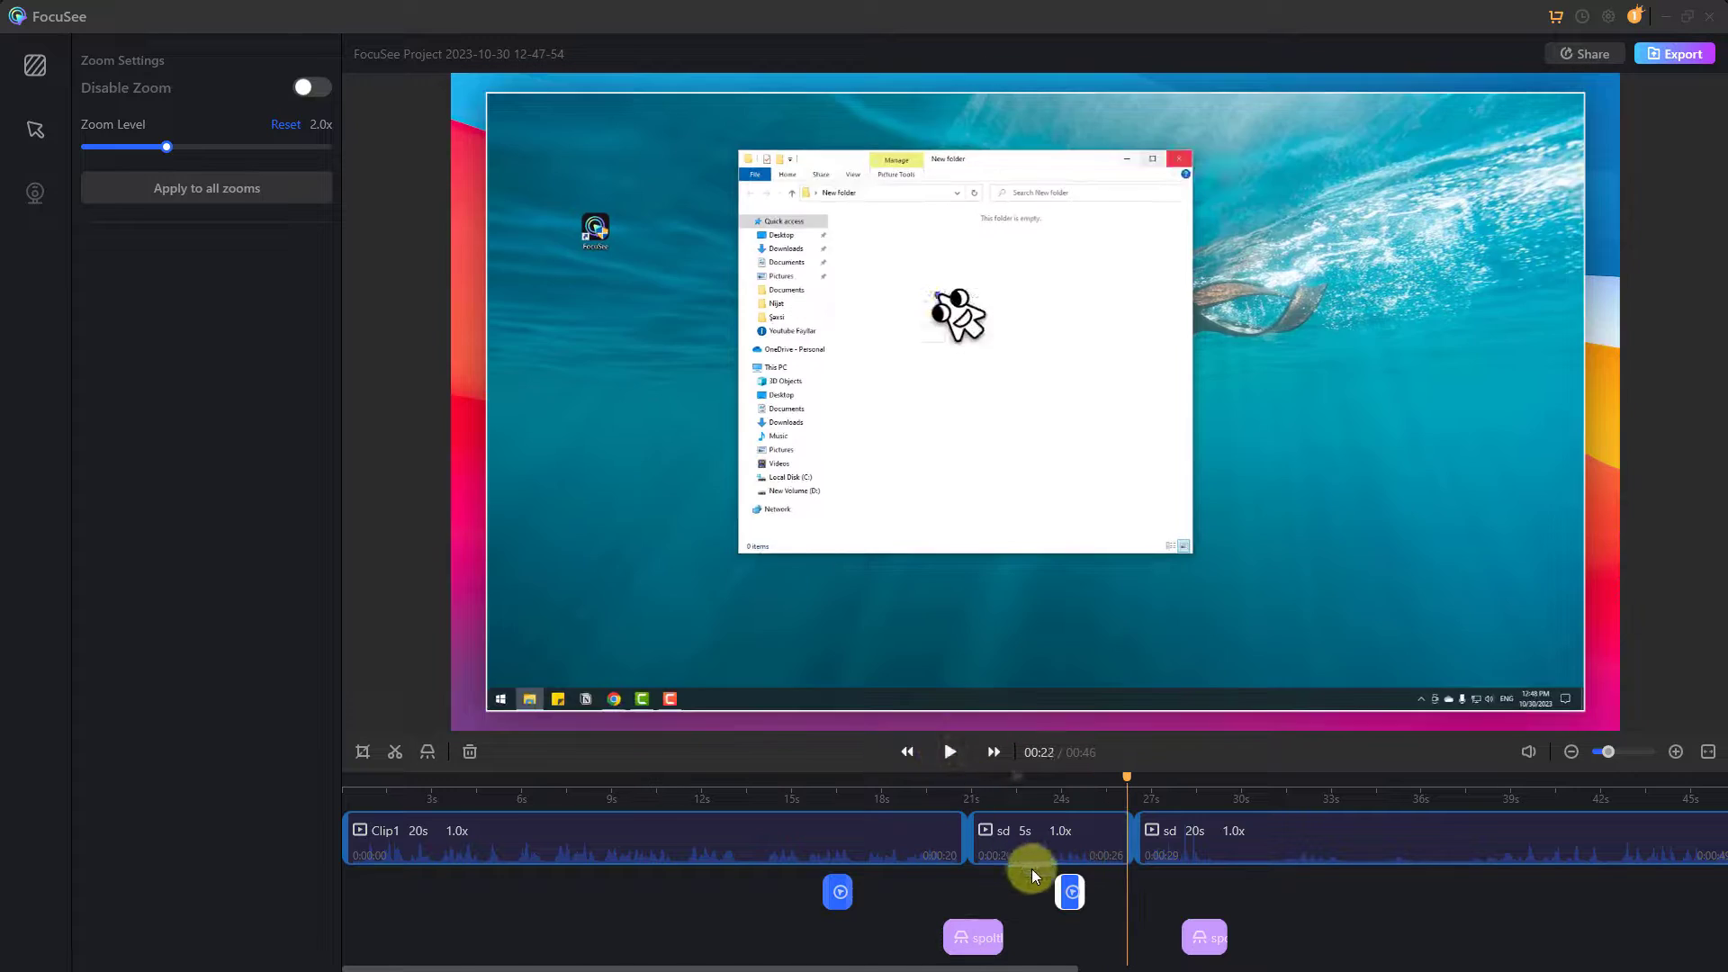
pyautogui.click(1086, 883)
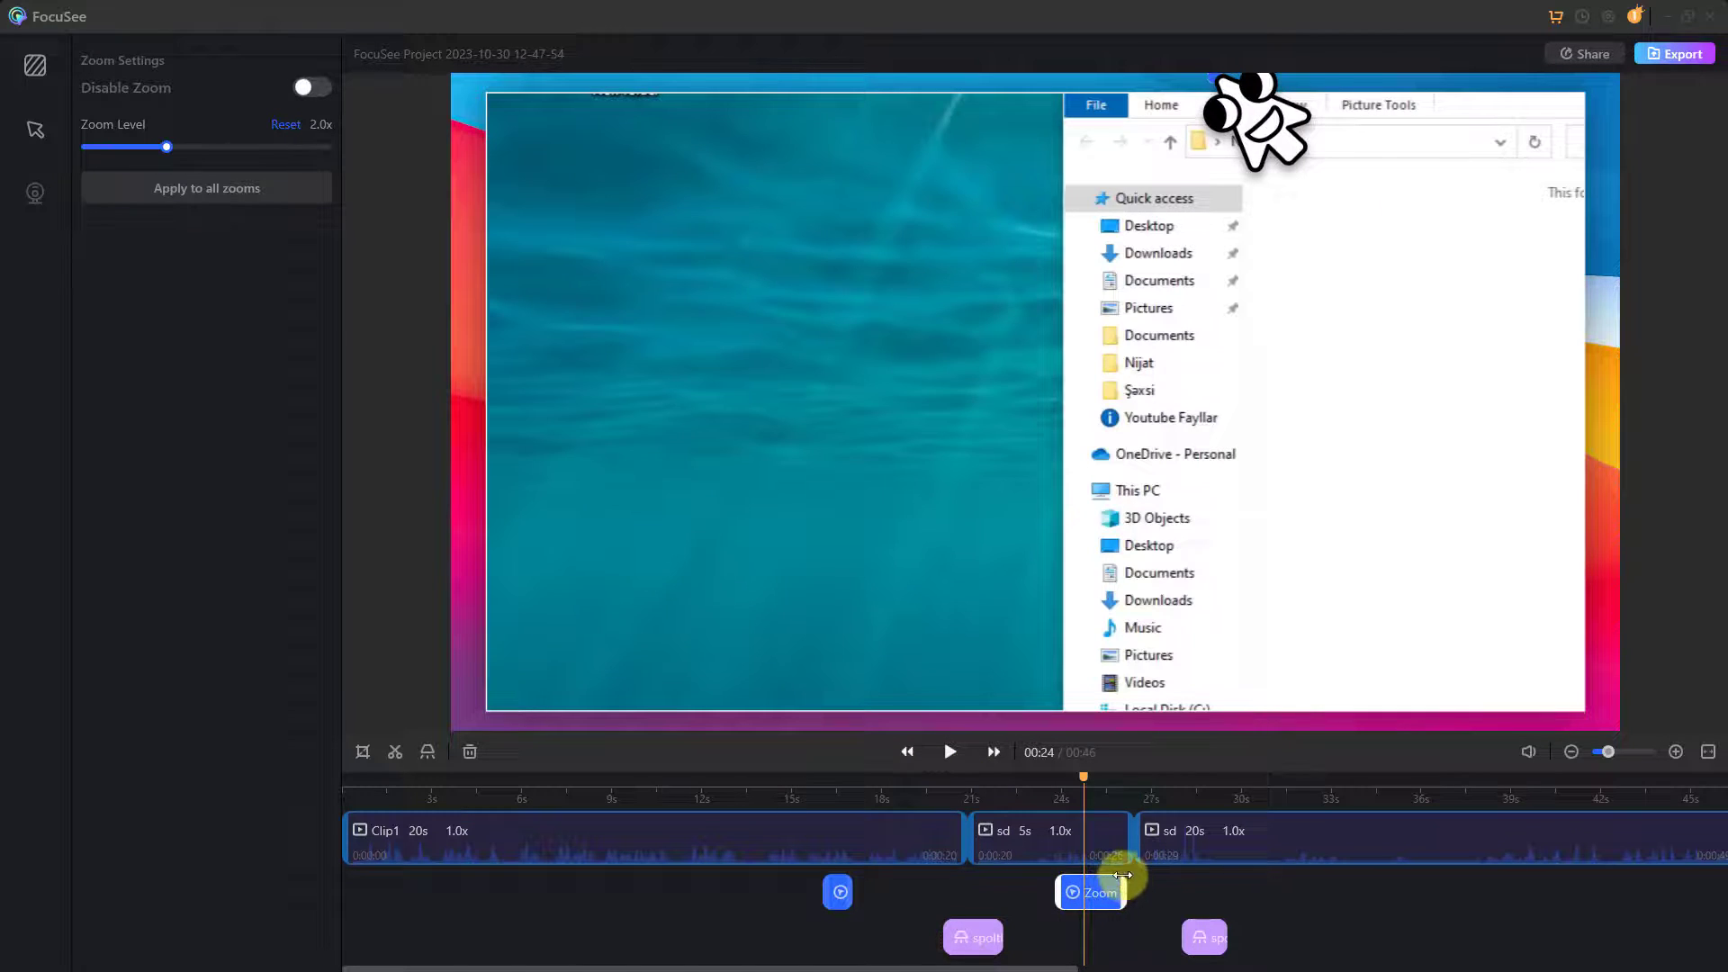
pyautogui.click(1042, 791)
pyautogui.click(939, 753)
pyautogui.click(945, 758)
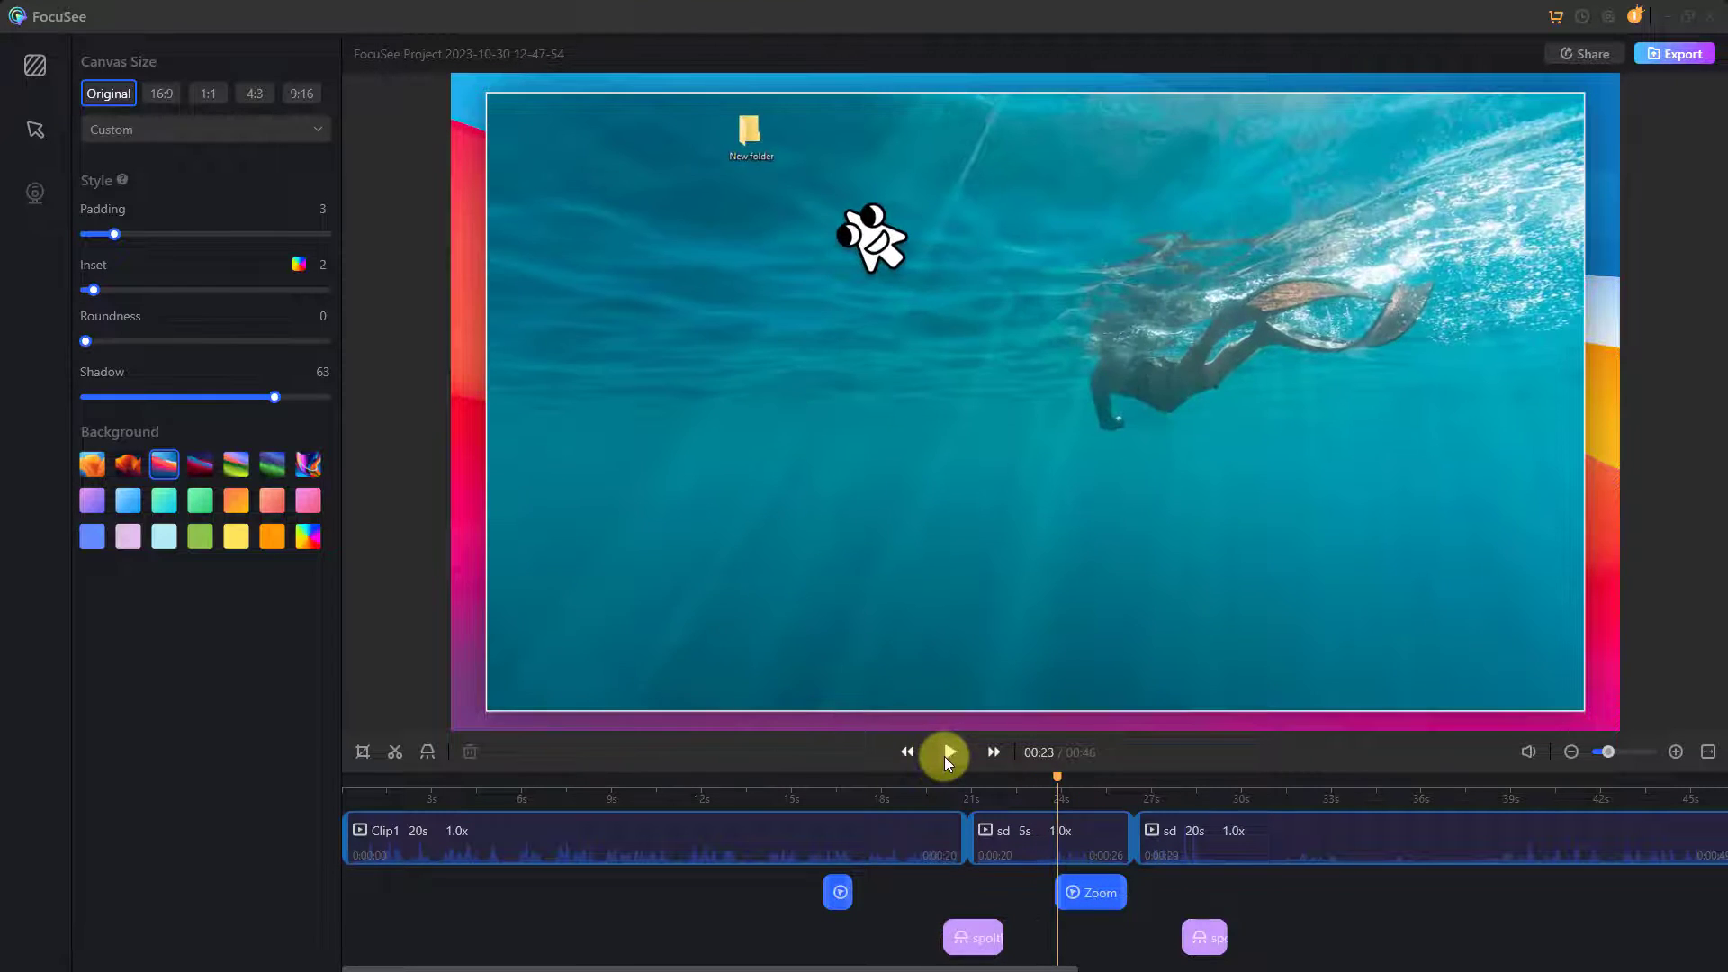
pyautogui.click(946, 758)
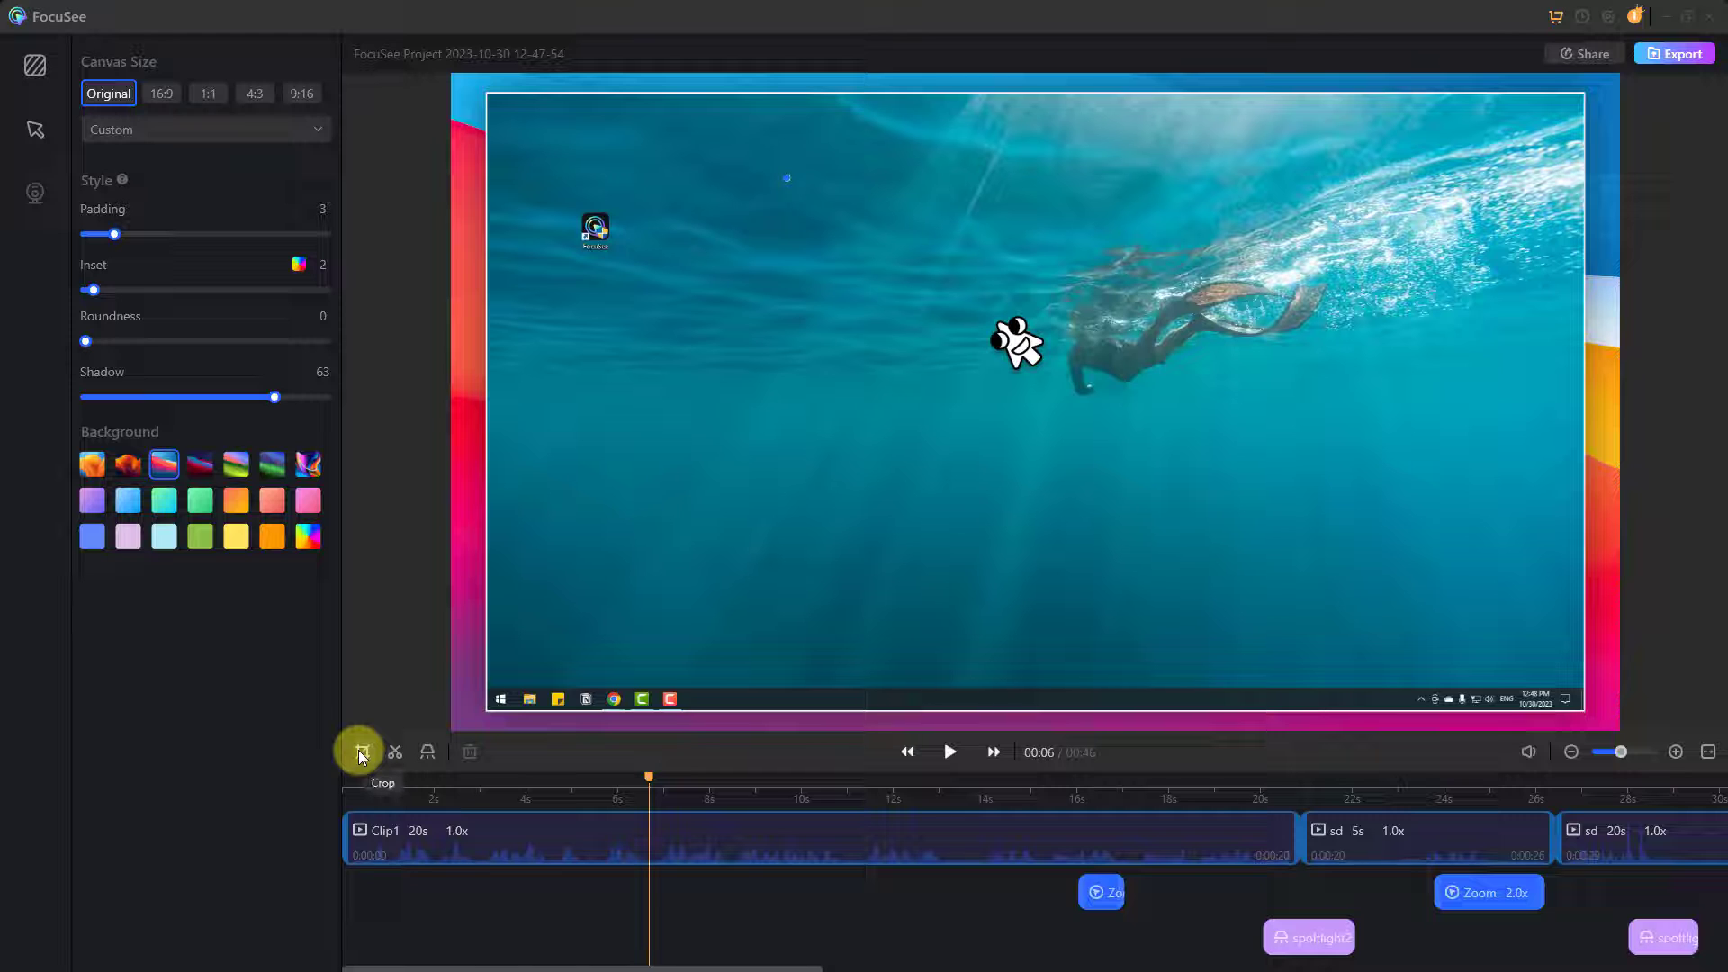
# Step: Crop the video to a small top-left box and apply it
pyautogui.click(363, 753)
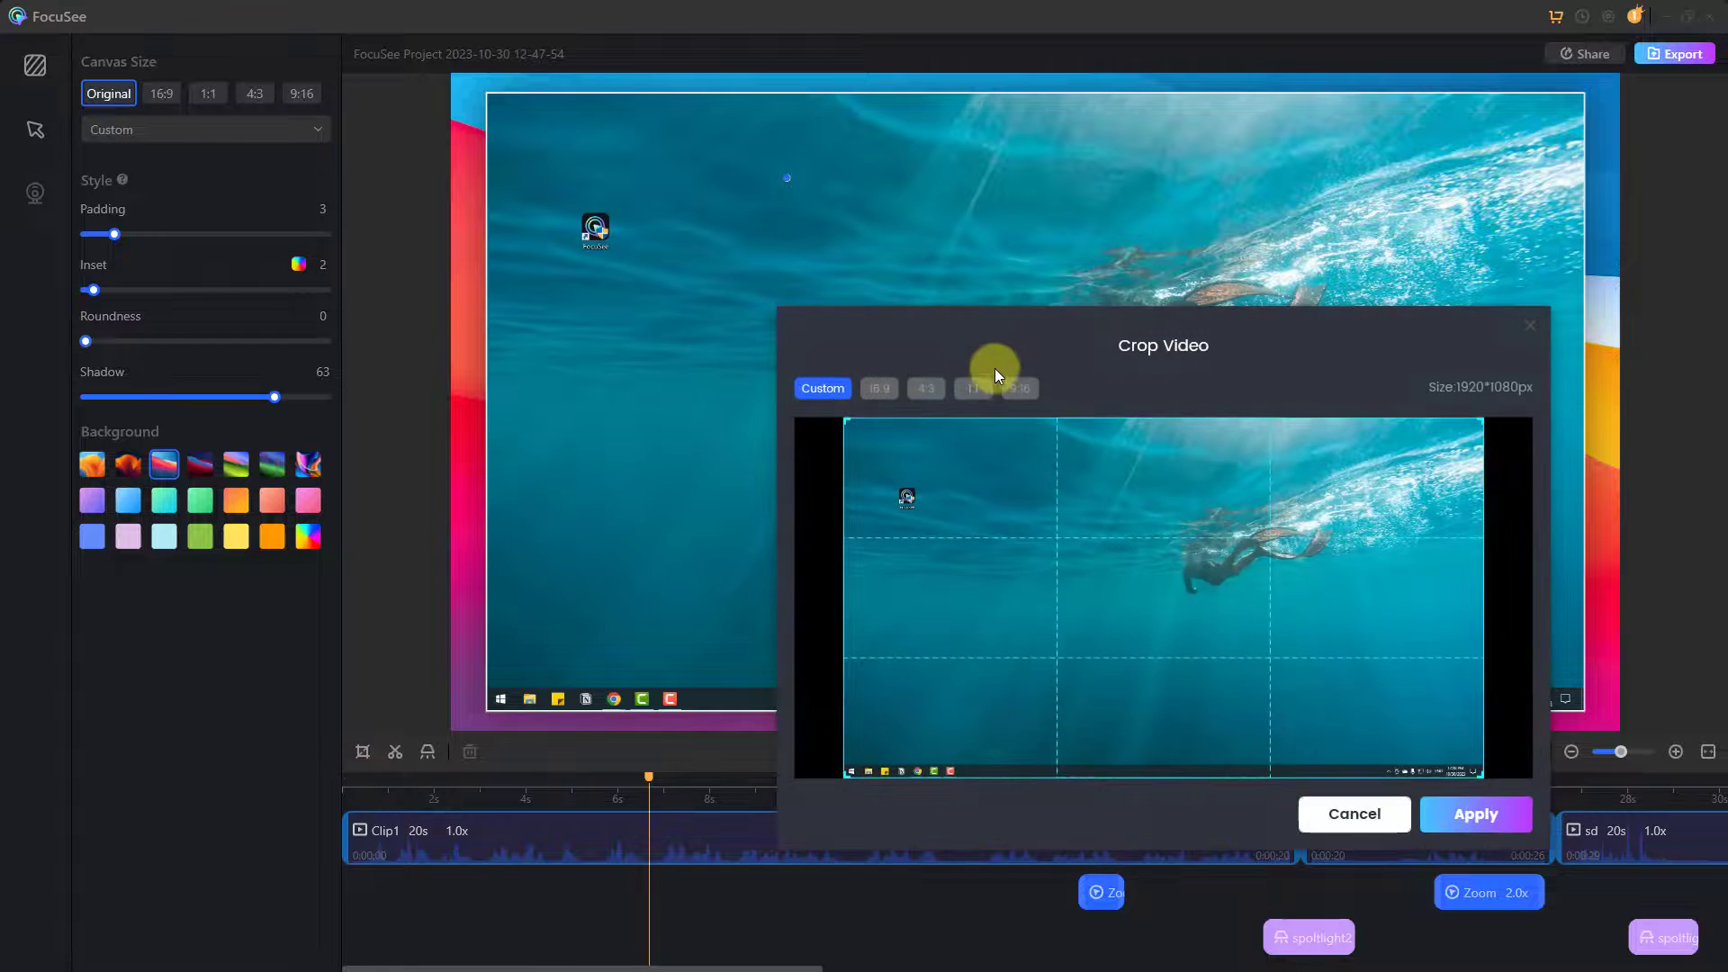
pyautogui.moveTo(1026, 337); pyautogui.dragTo(843, 239)
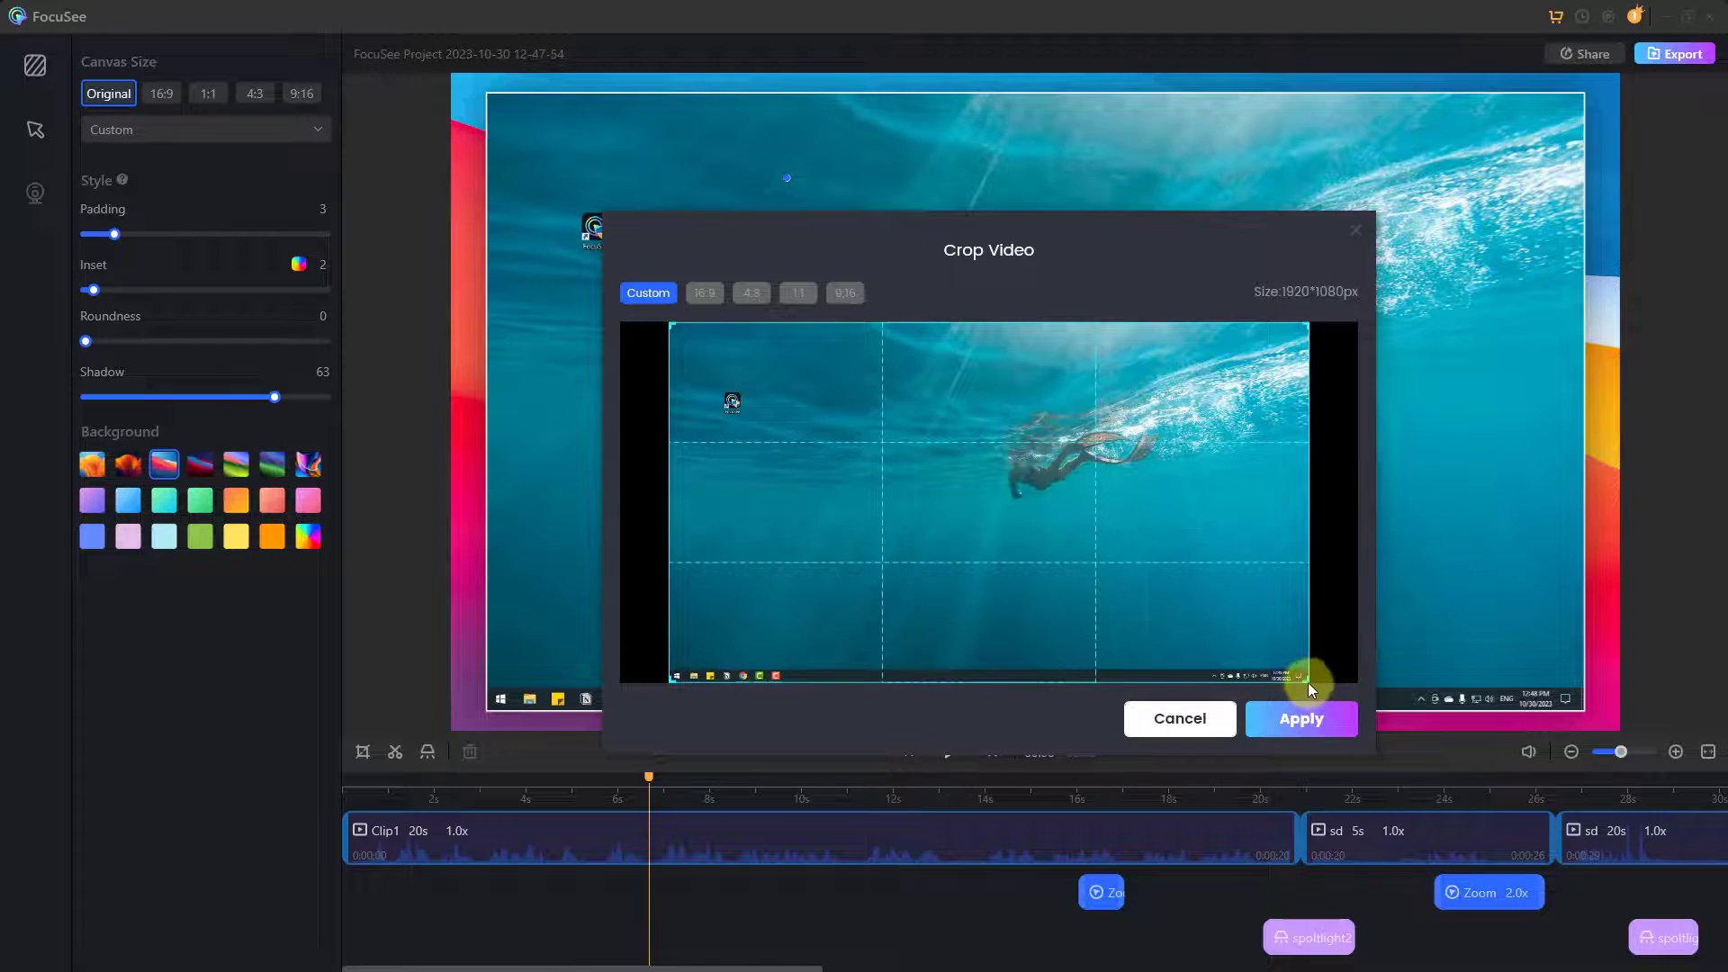
pyautogui.moveTo(1309, 683); pyautogui.dragTo(761, 389)
pyautogui.click(1294, 720)
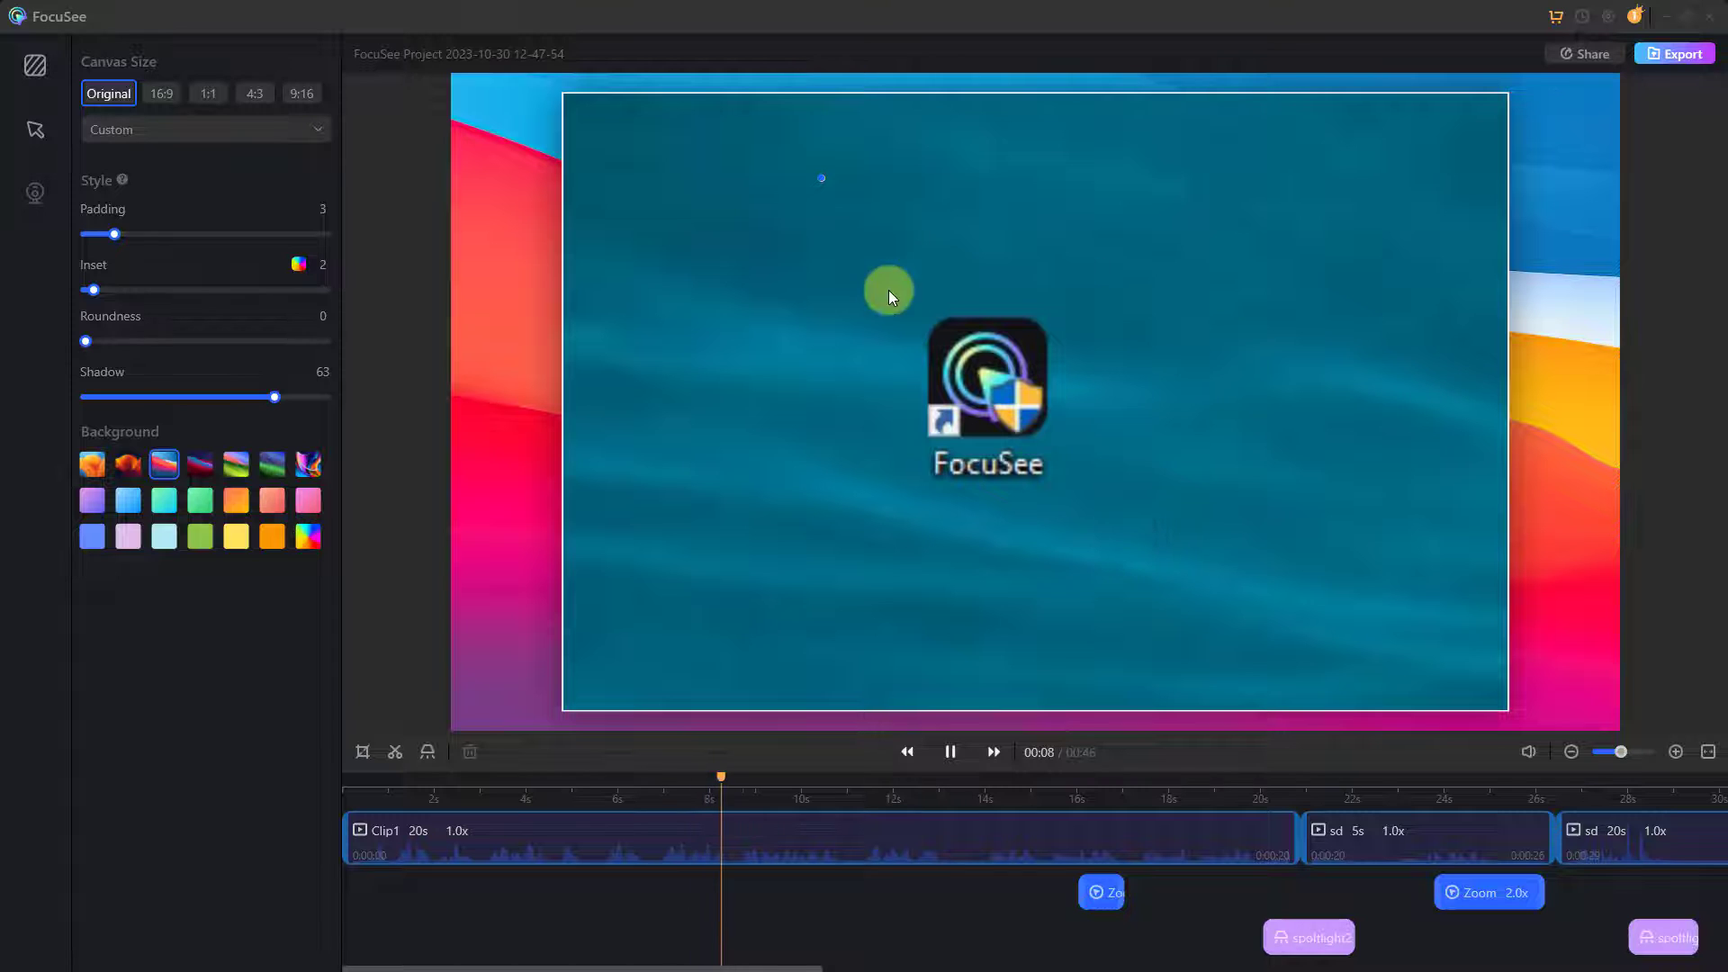
pyautogui.click(941, 737)
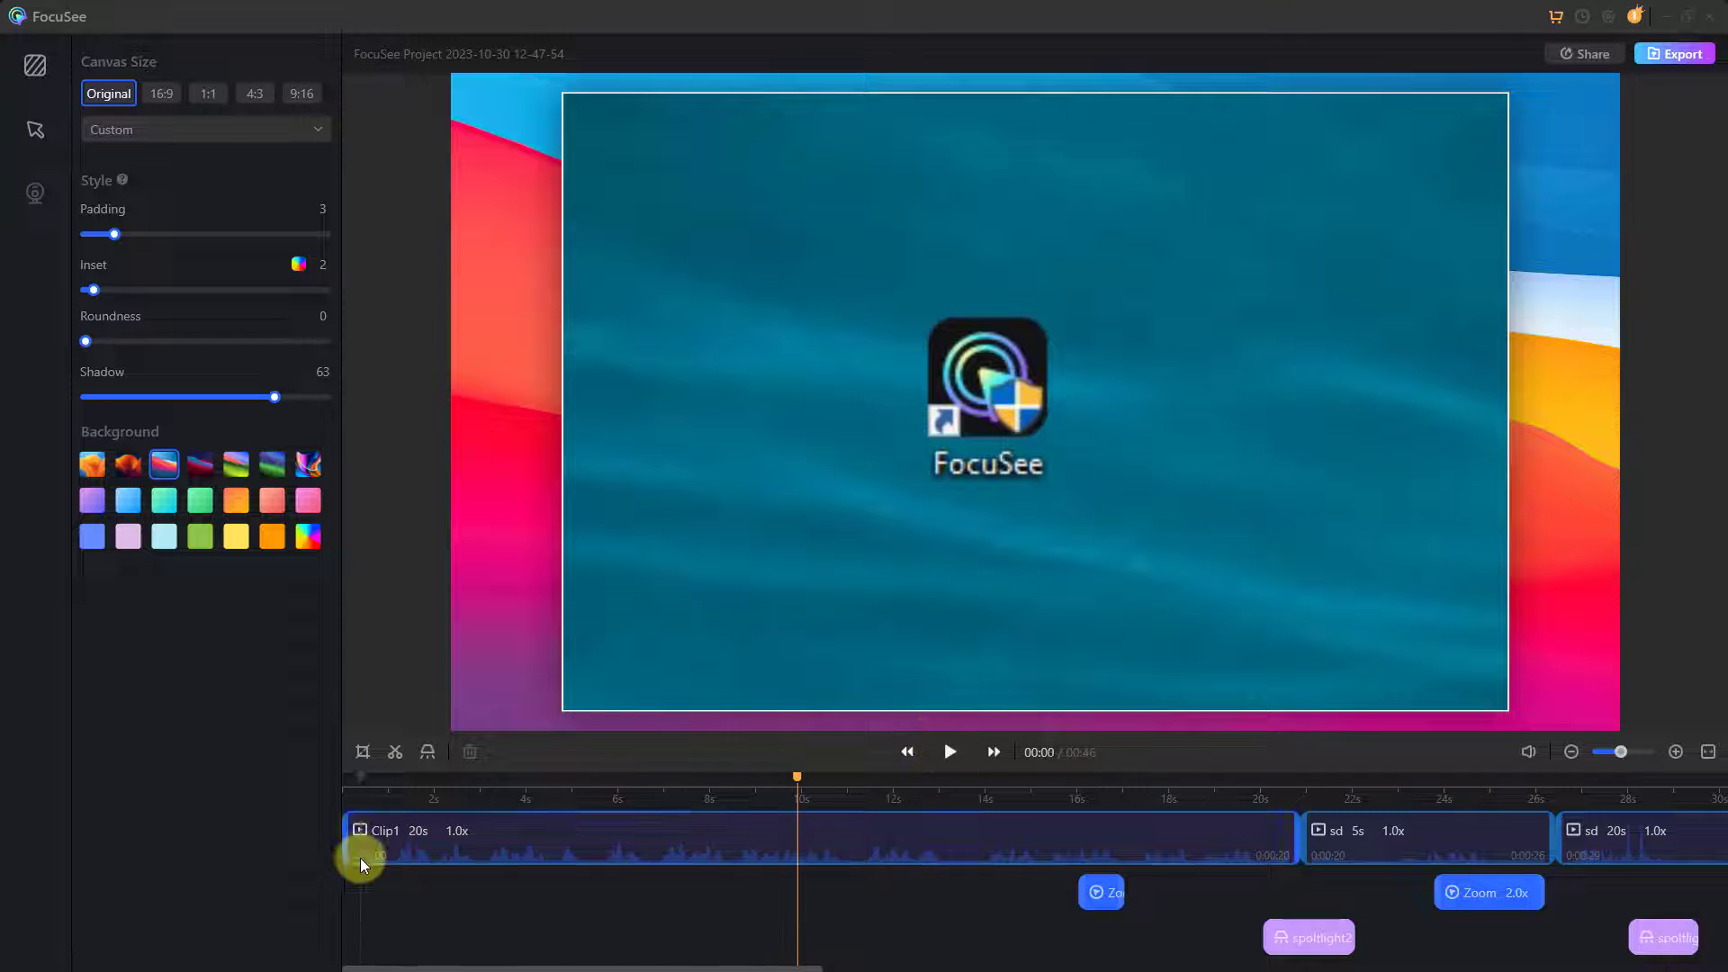
# Step: Reset the crop to the full 16:9 frame, apply it and play back the result
pyautogui.click(361, 756)
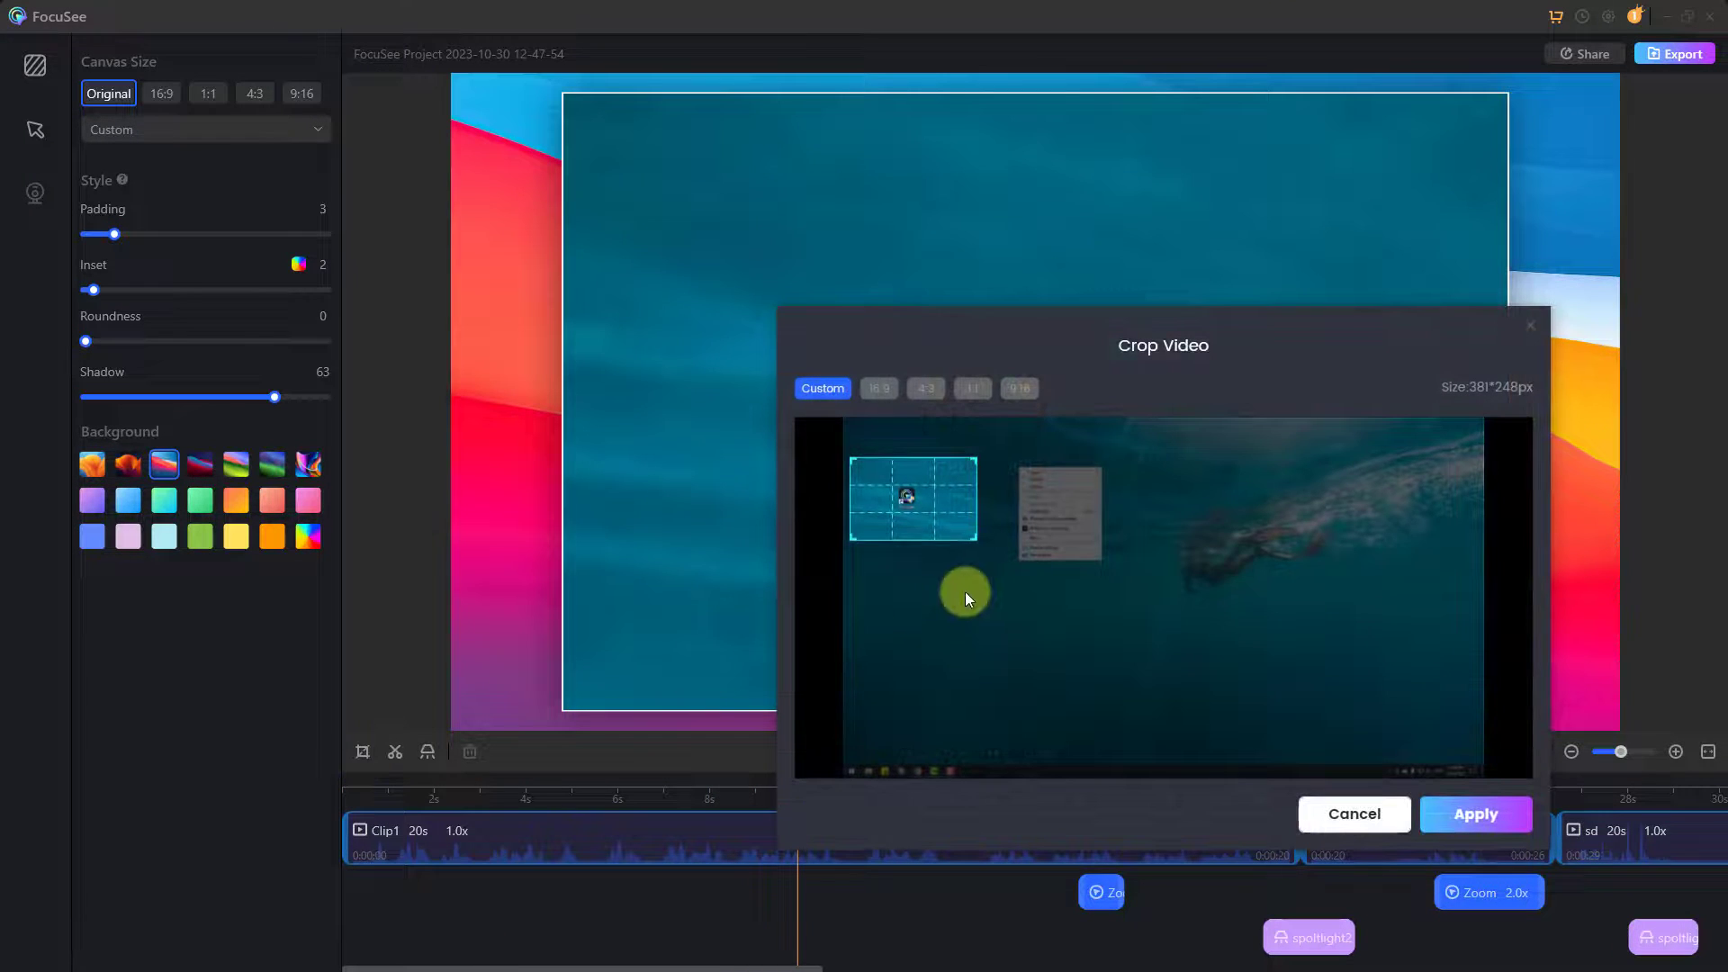
pyautogui.moveTo(892, 485); pyautogui.dragTo(894, 468)
pyautogui.click(874, 390)
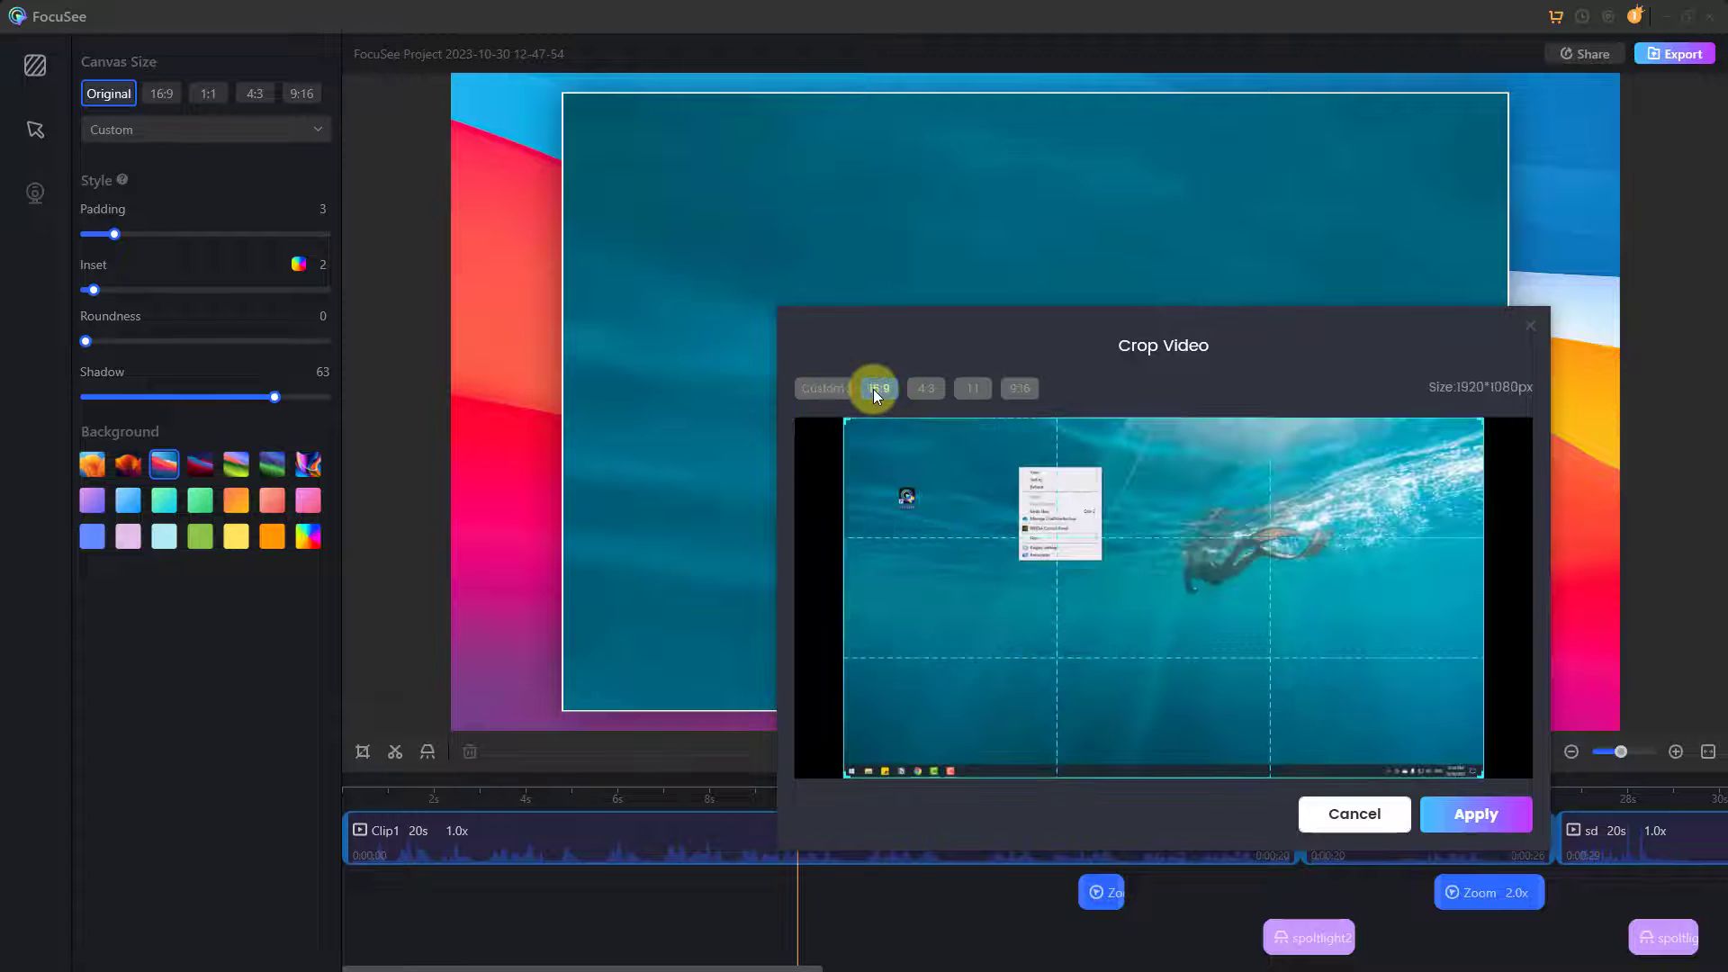
pyautogui.moveTo(980, 335); pyautogui.dragTo(905, 277)
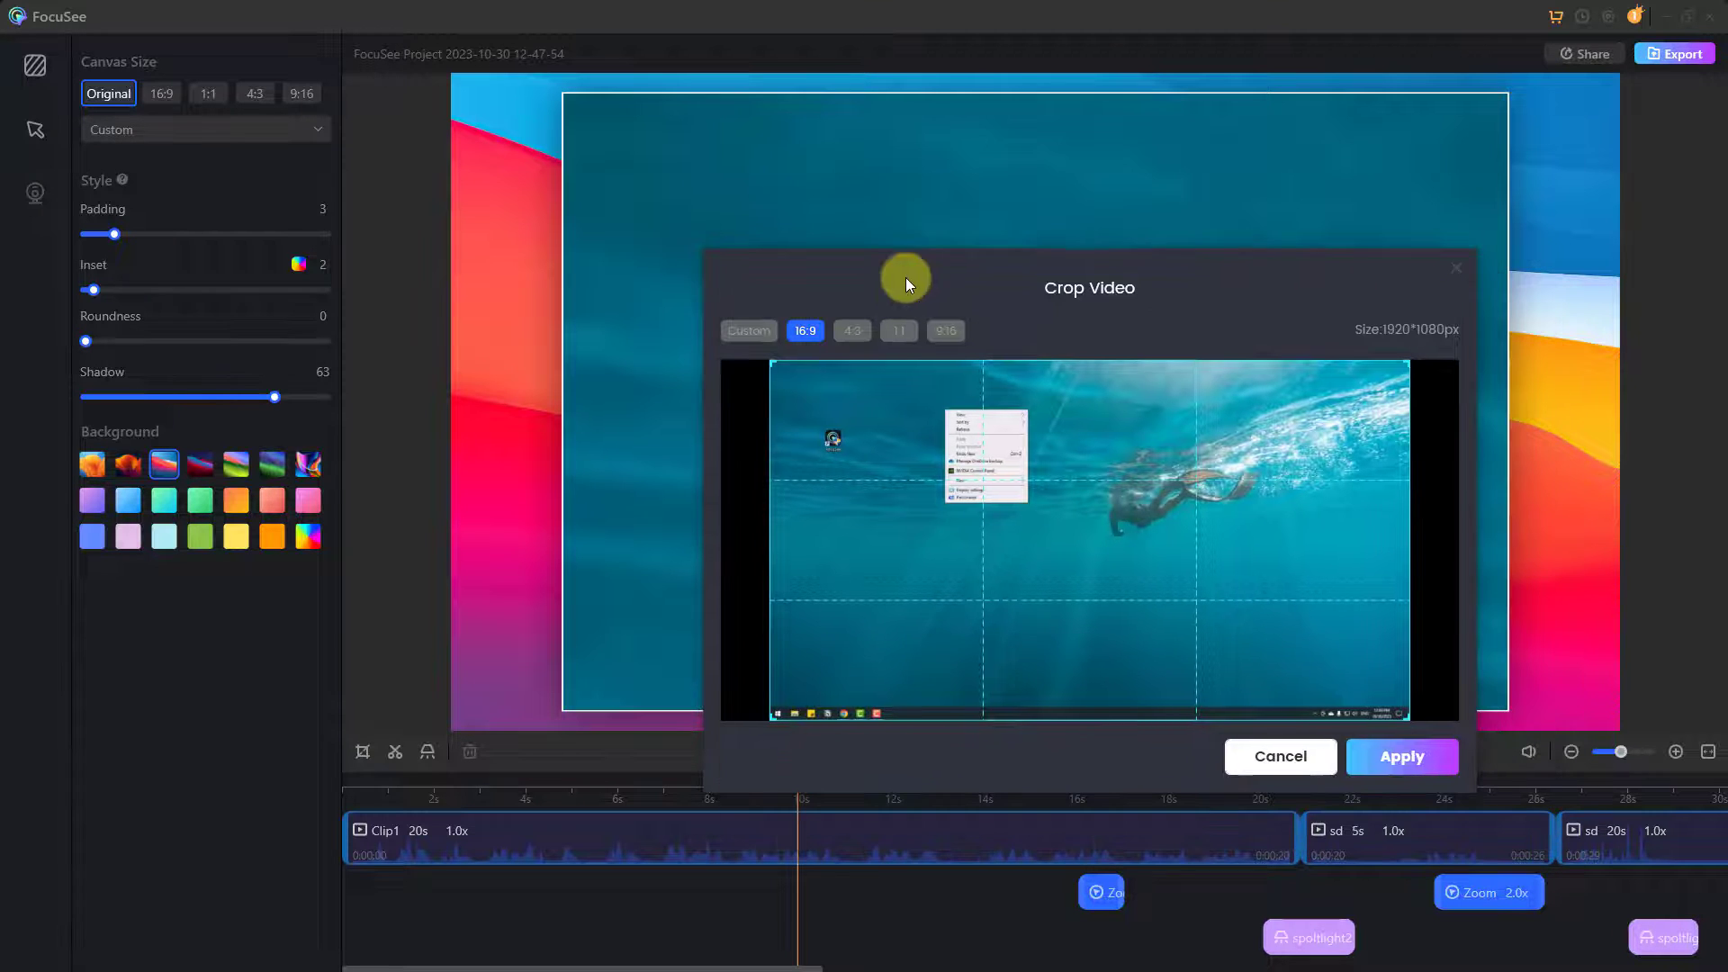
pyautogui.click(1364, 761)
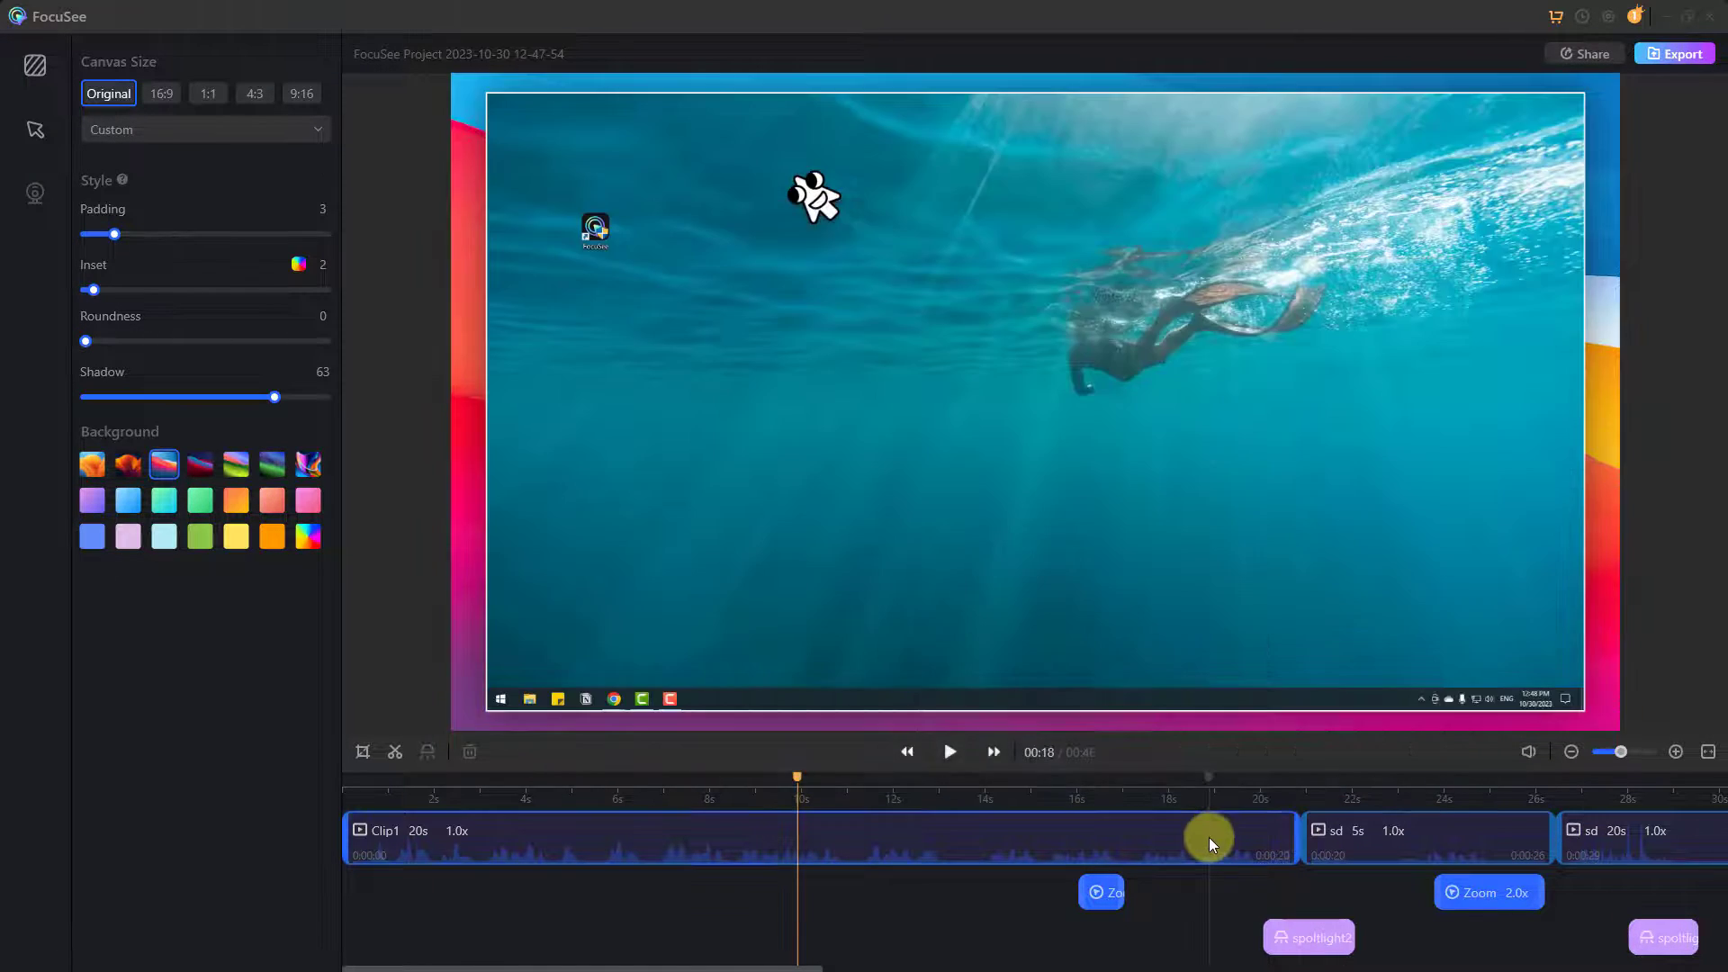
pyautogui.click(948, 752)
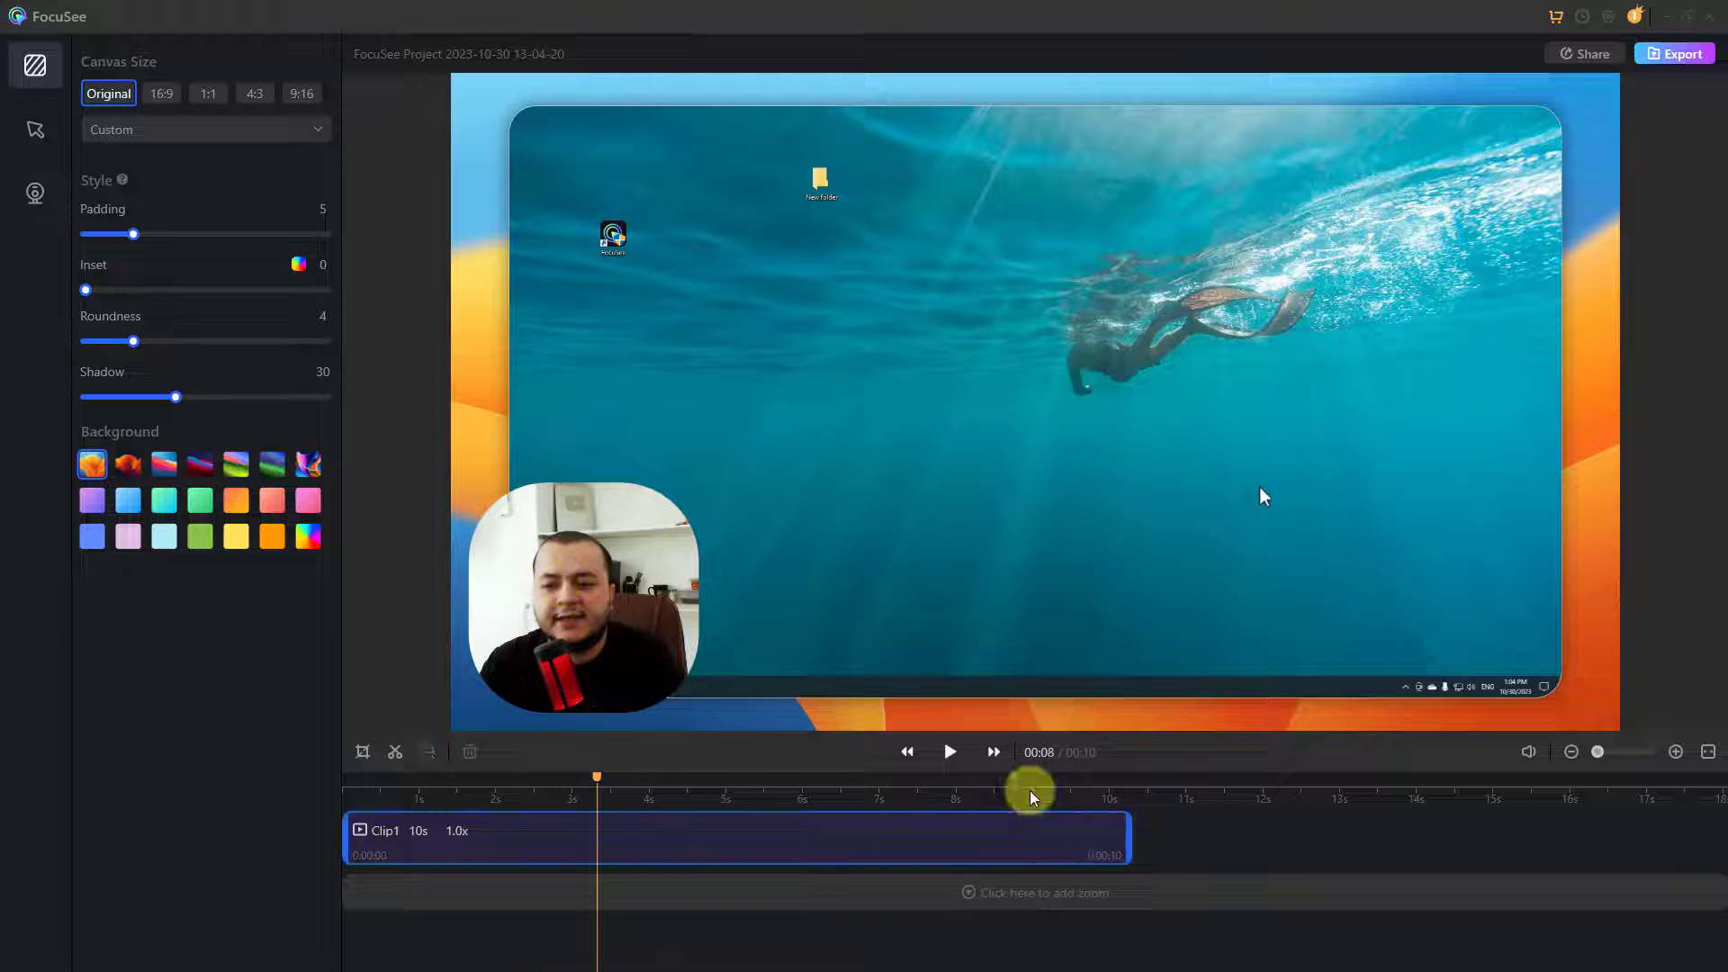
# Step: Replay the clip from the start, set Padding and Roundness to 0, and open the camera settings
pyautogui.click(364, 789)
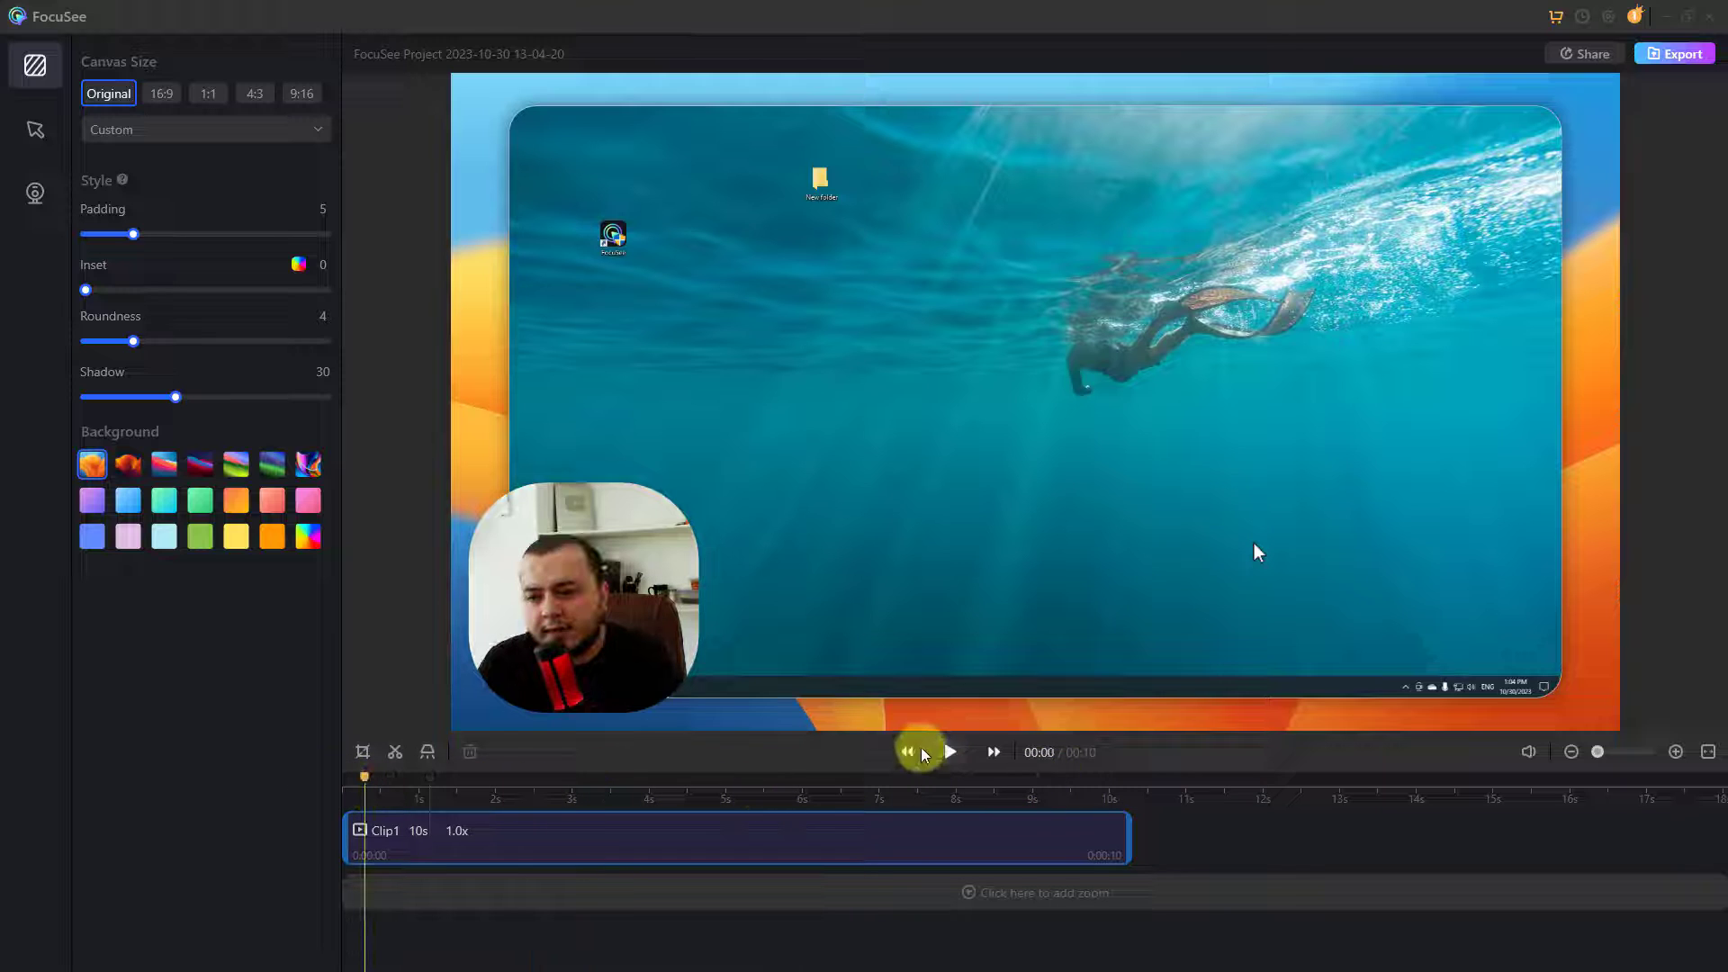
pyautogui.click(949, 756)
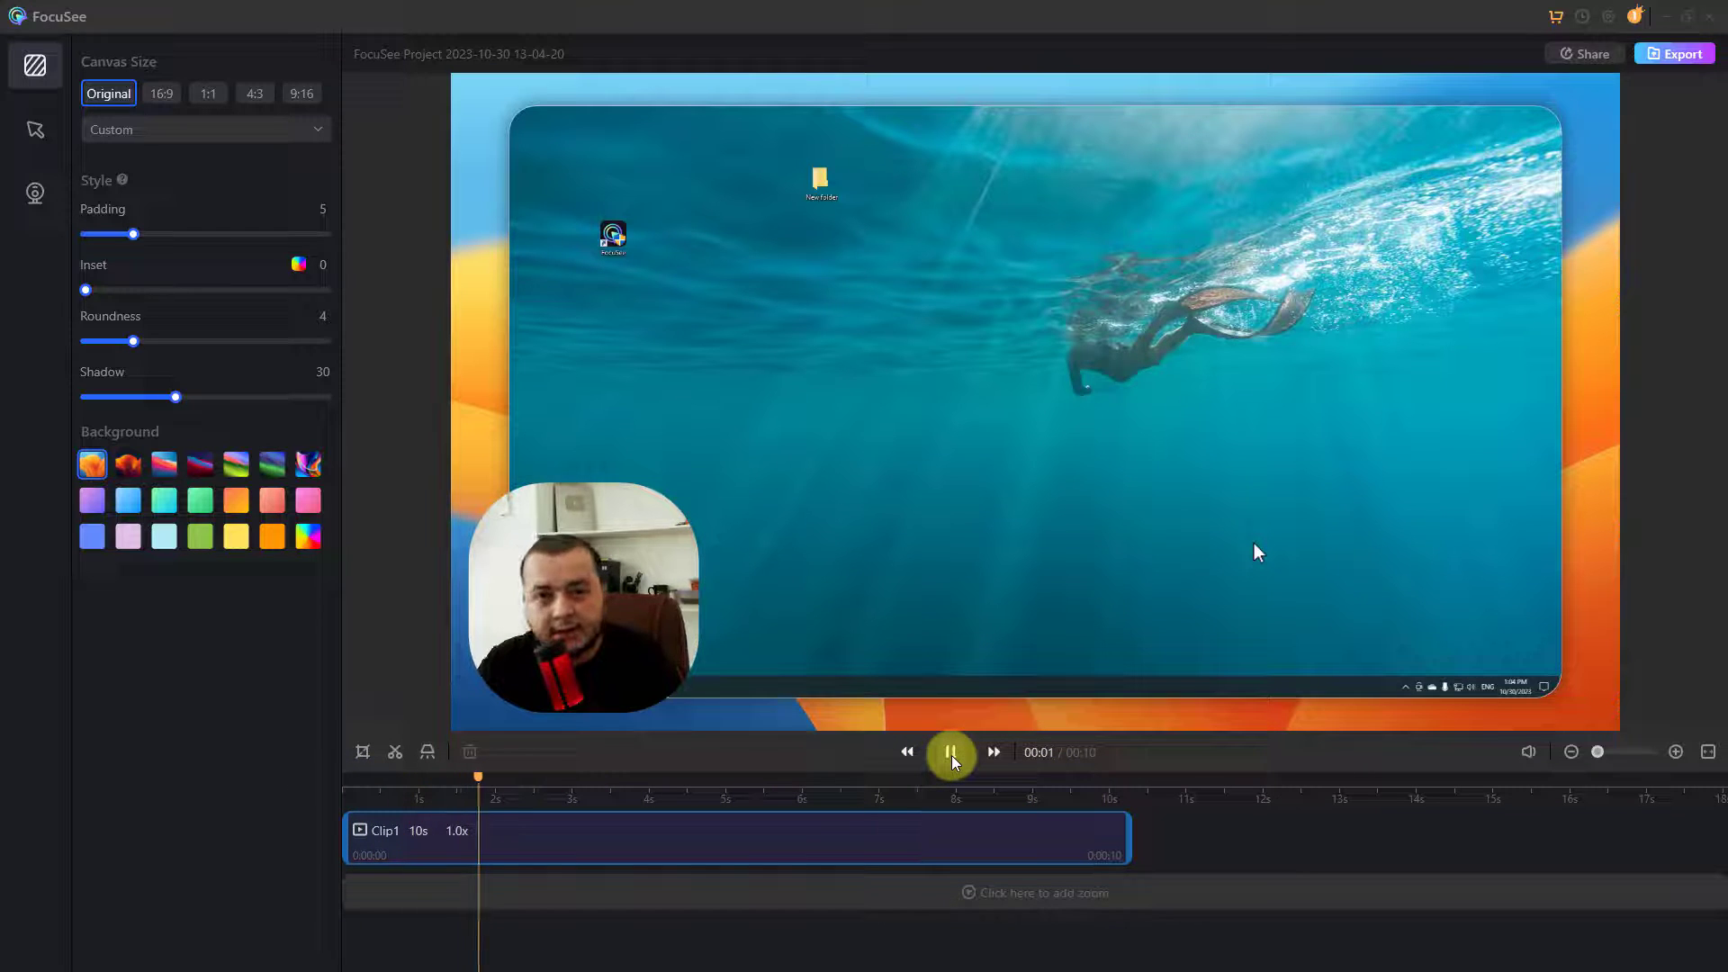
pyautogui.click(950, 754)
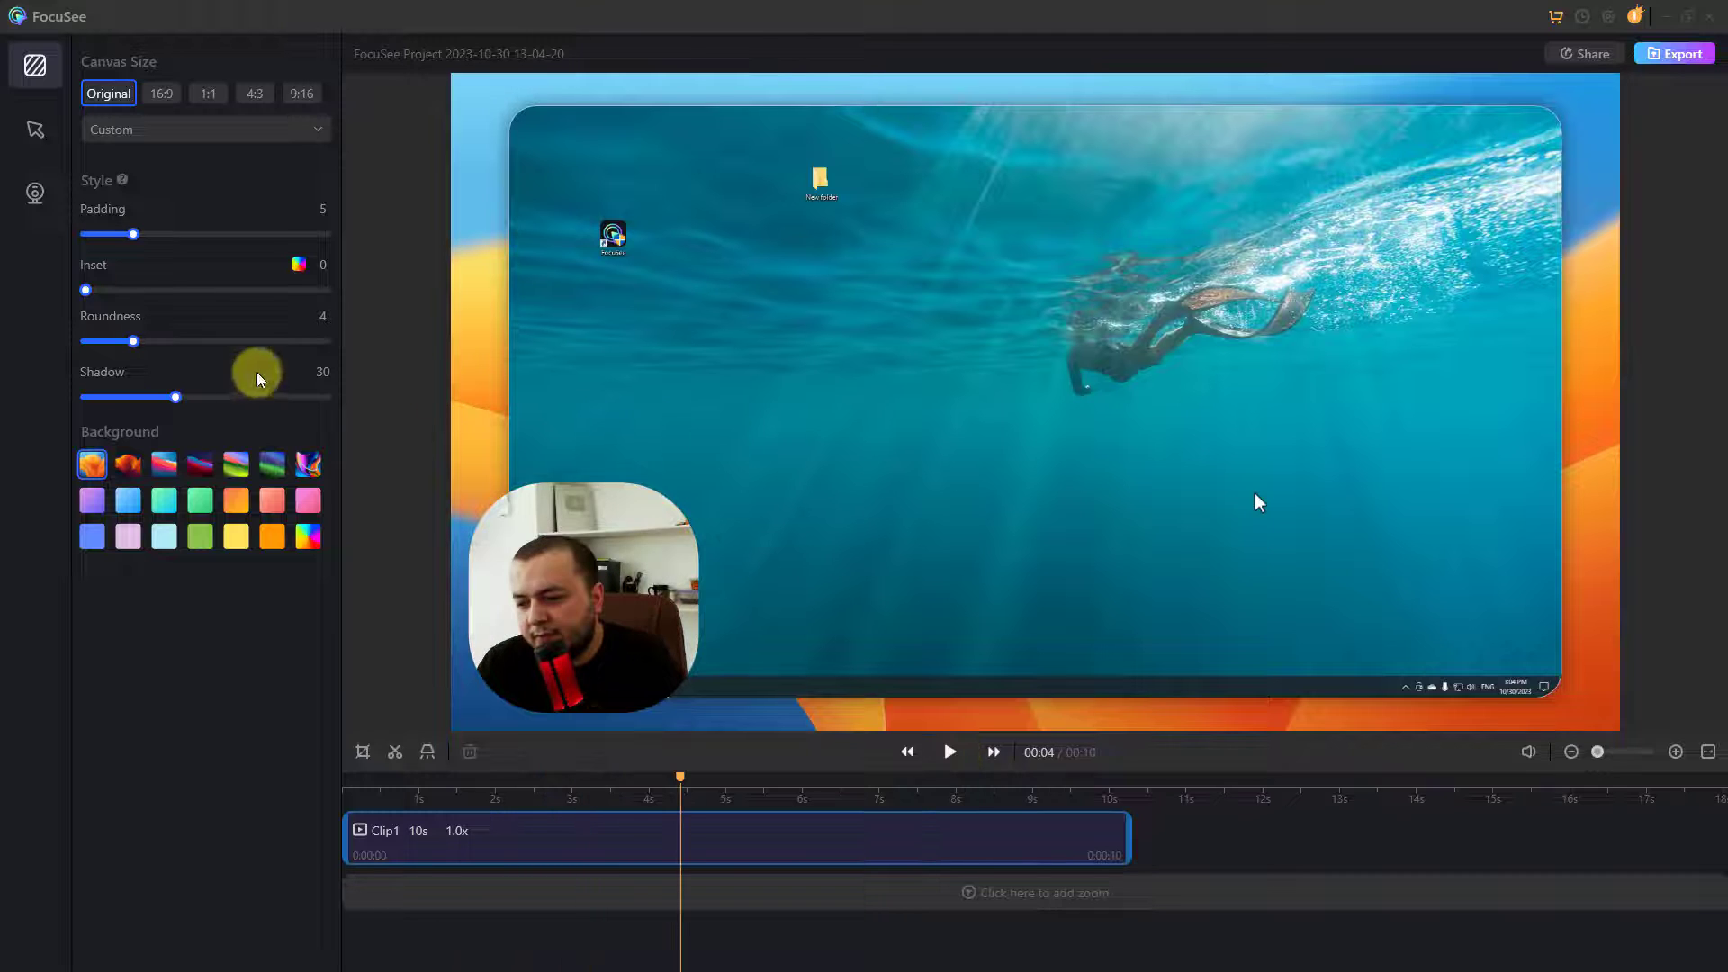
pyautogui.moveTo(129, 234); pyautogui.dragTo(88, 236)
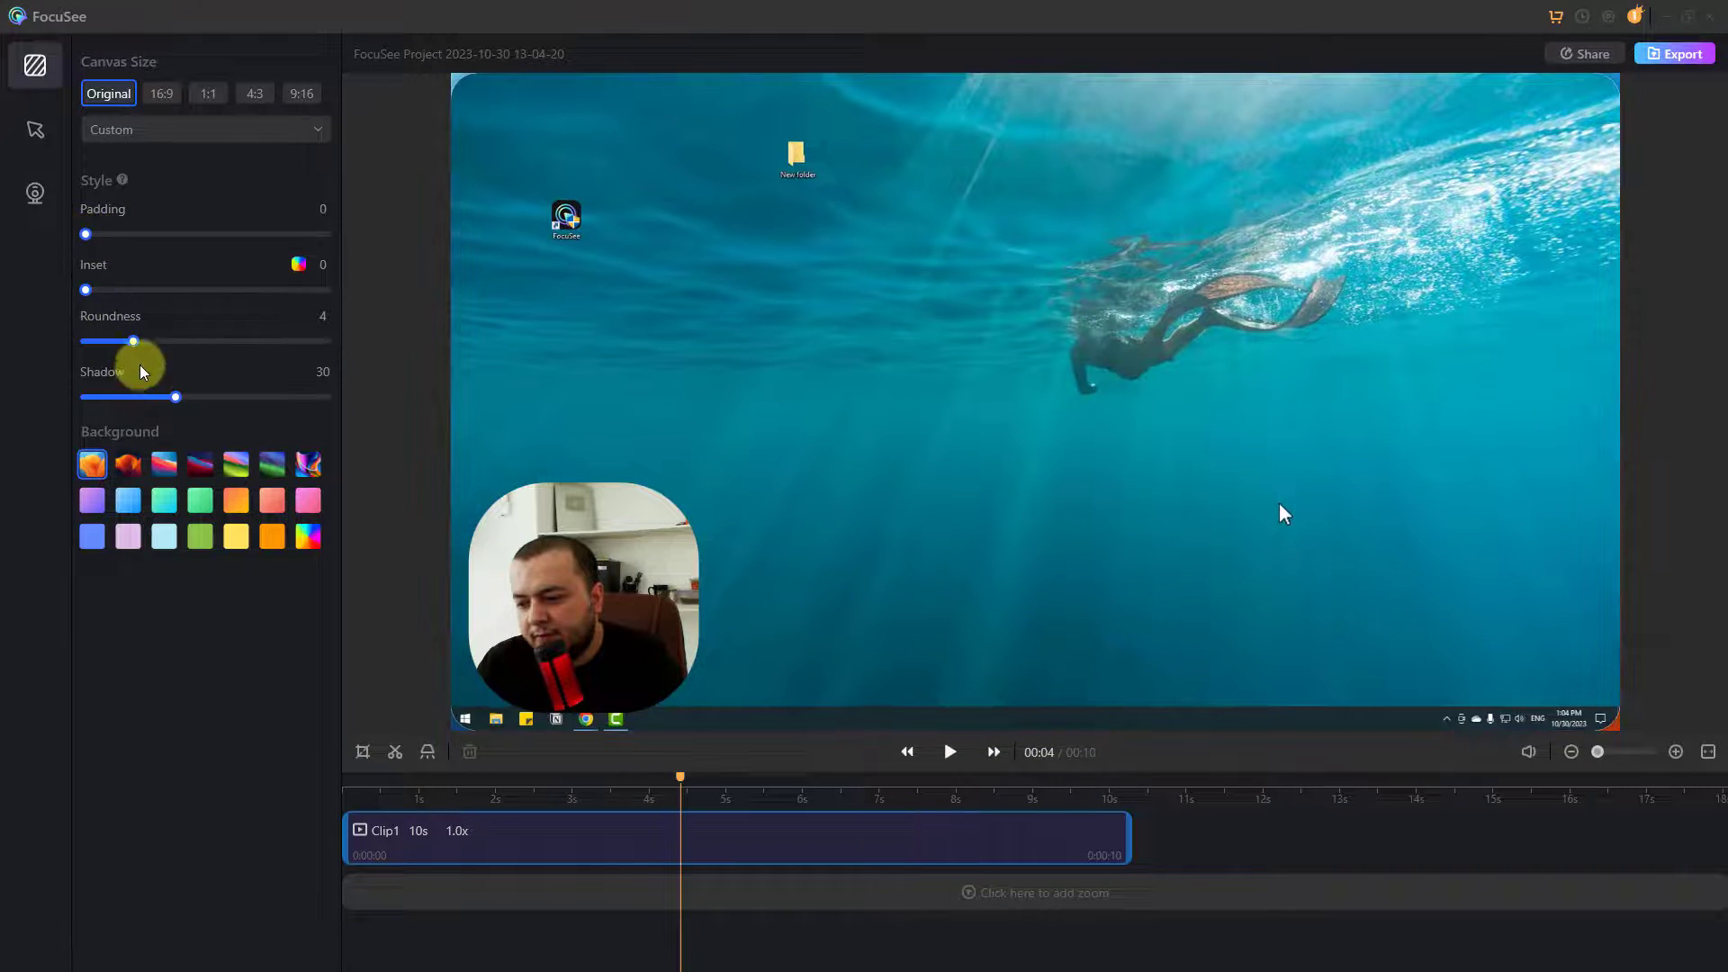
pyautogui.moveTo(134, 343); pyautogui.dragTo(39, 339)
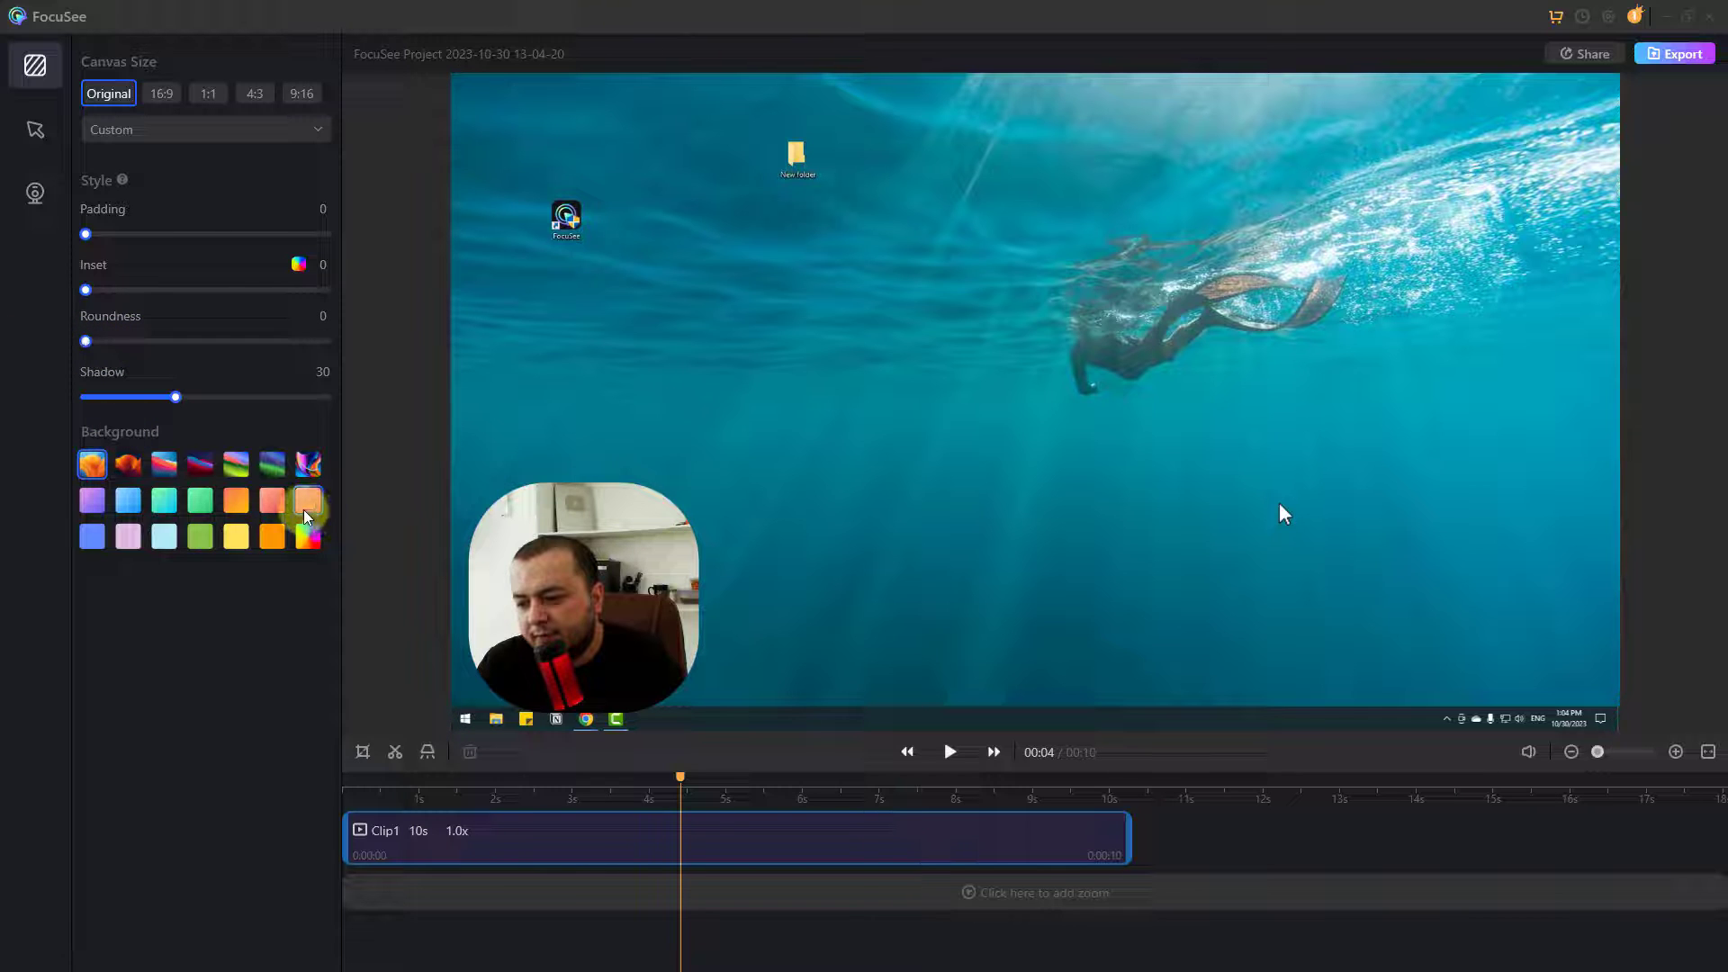
pyautogui.click(35, 195)
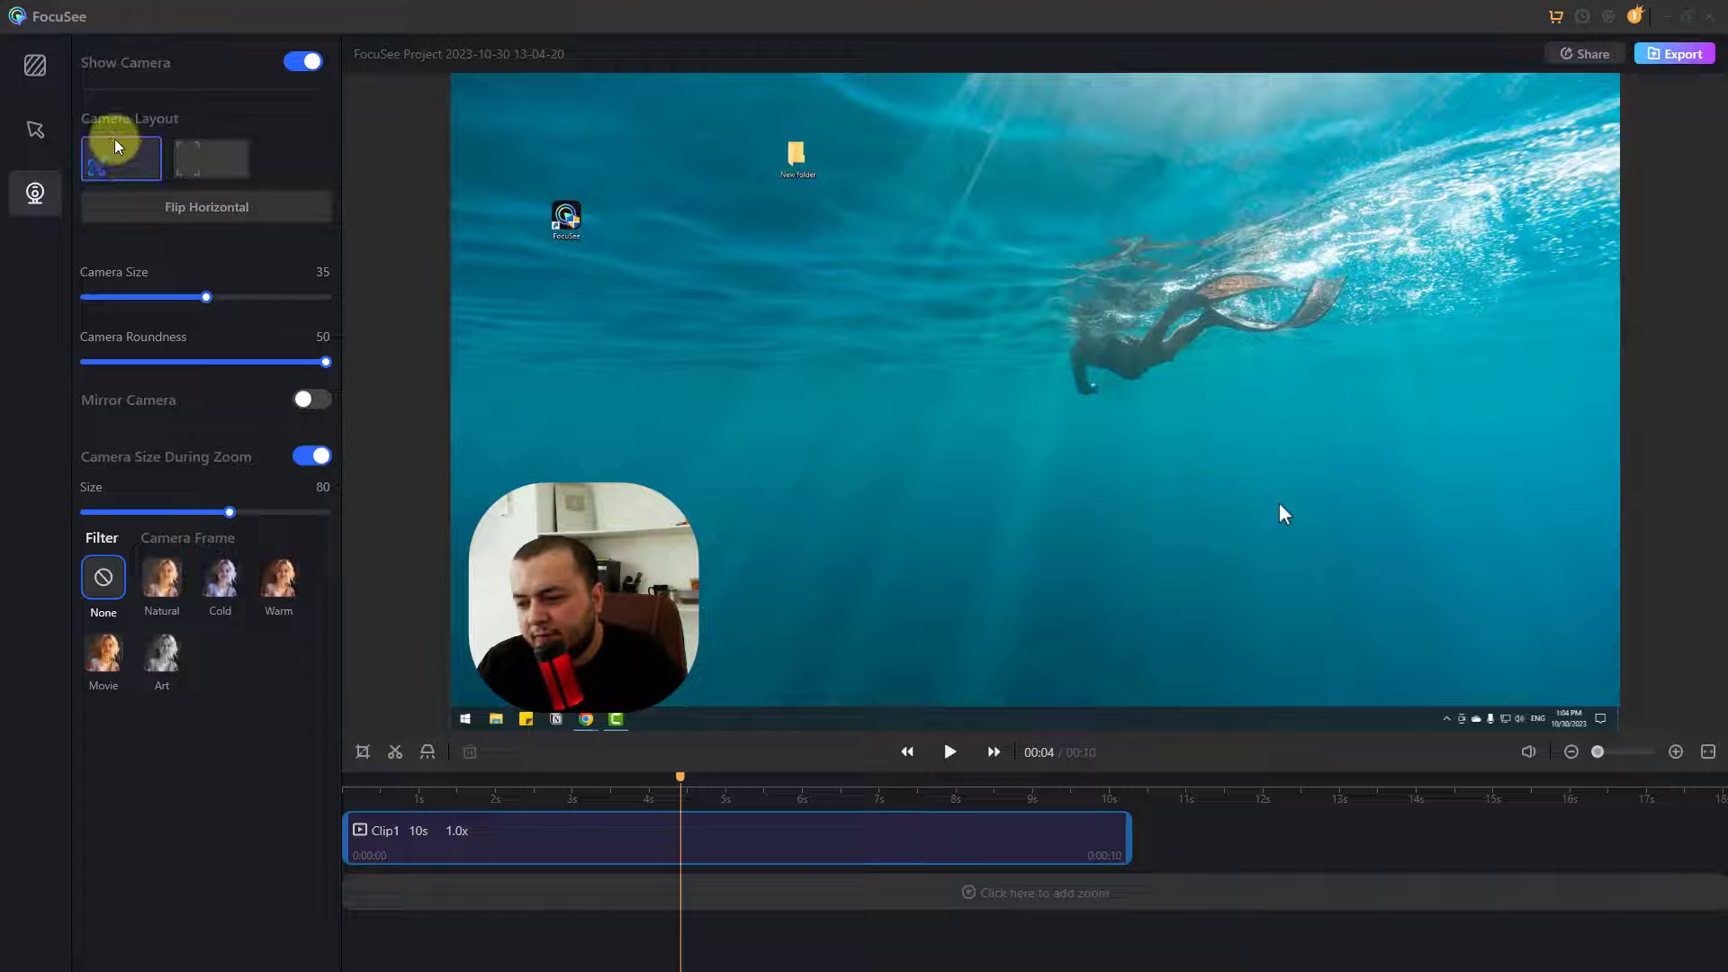
pyautogui.click(203, 158)
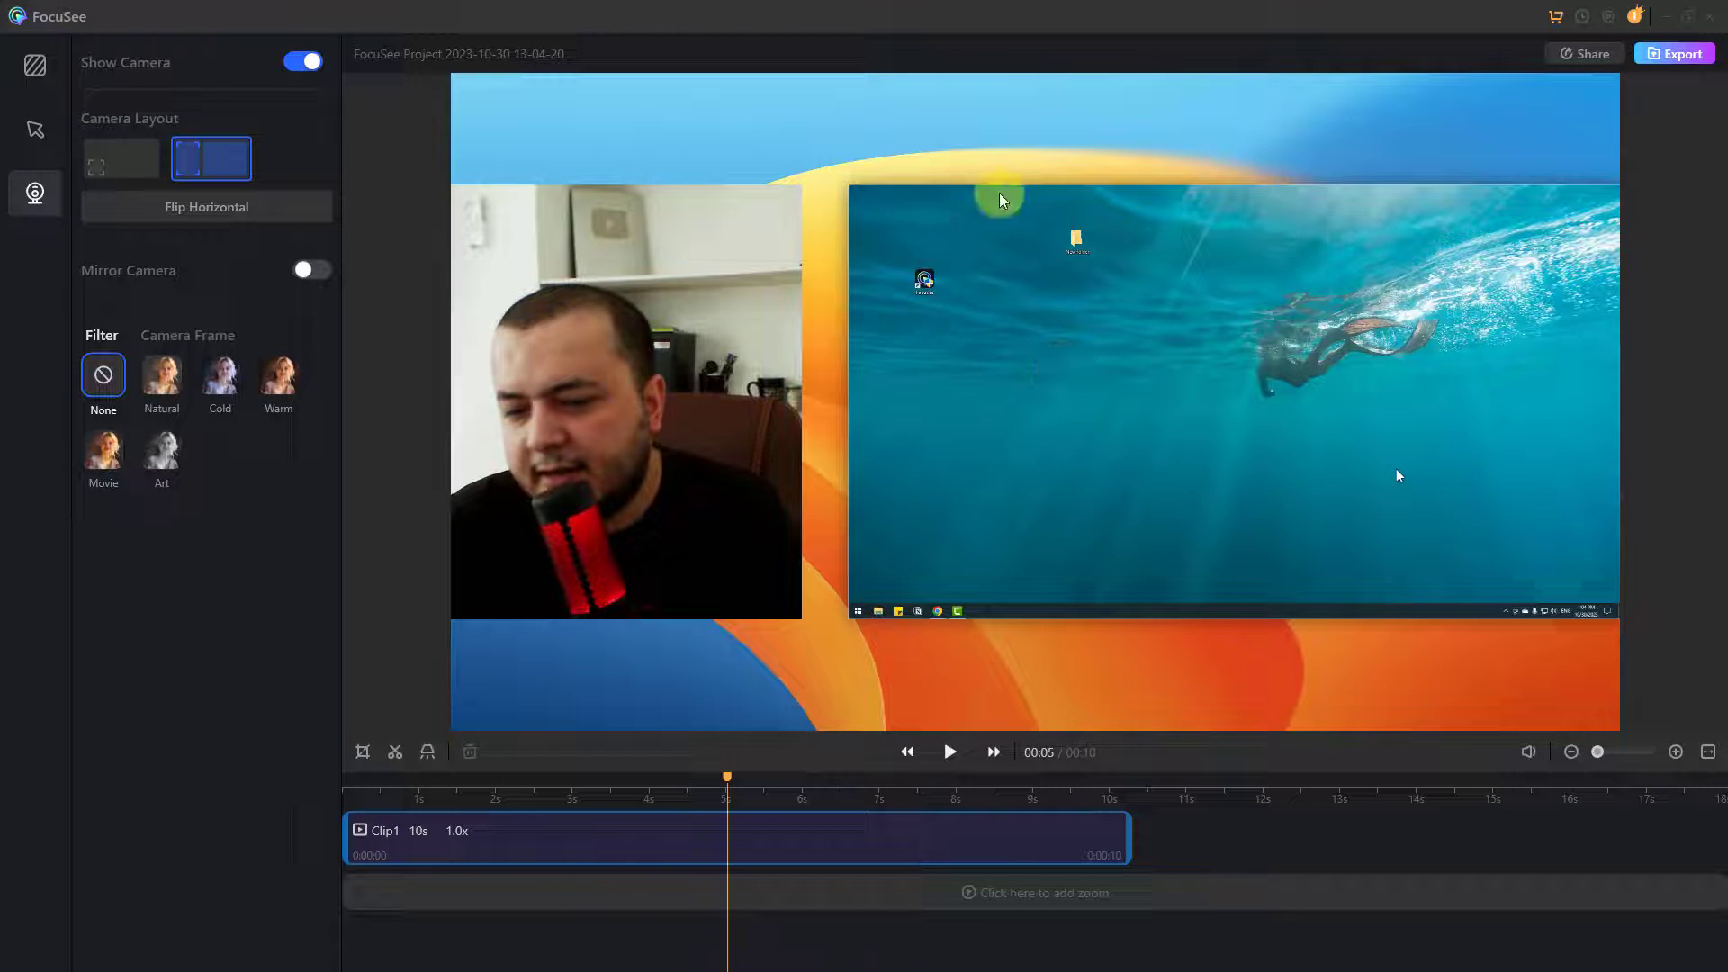
pyautogui.click(700, 780)
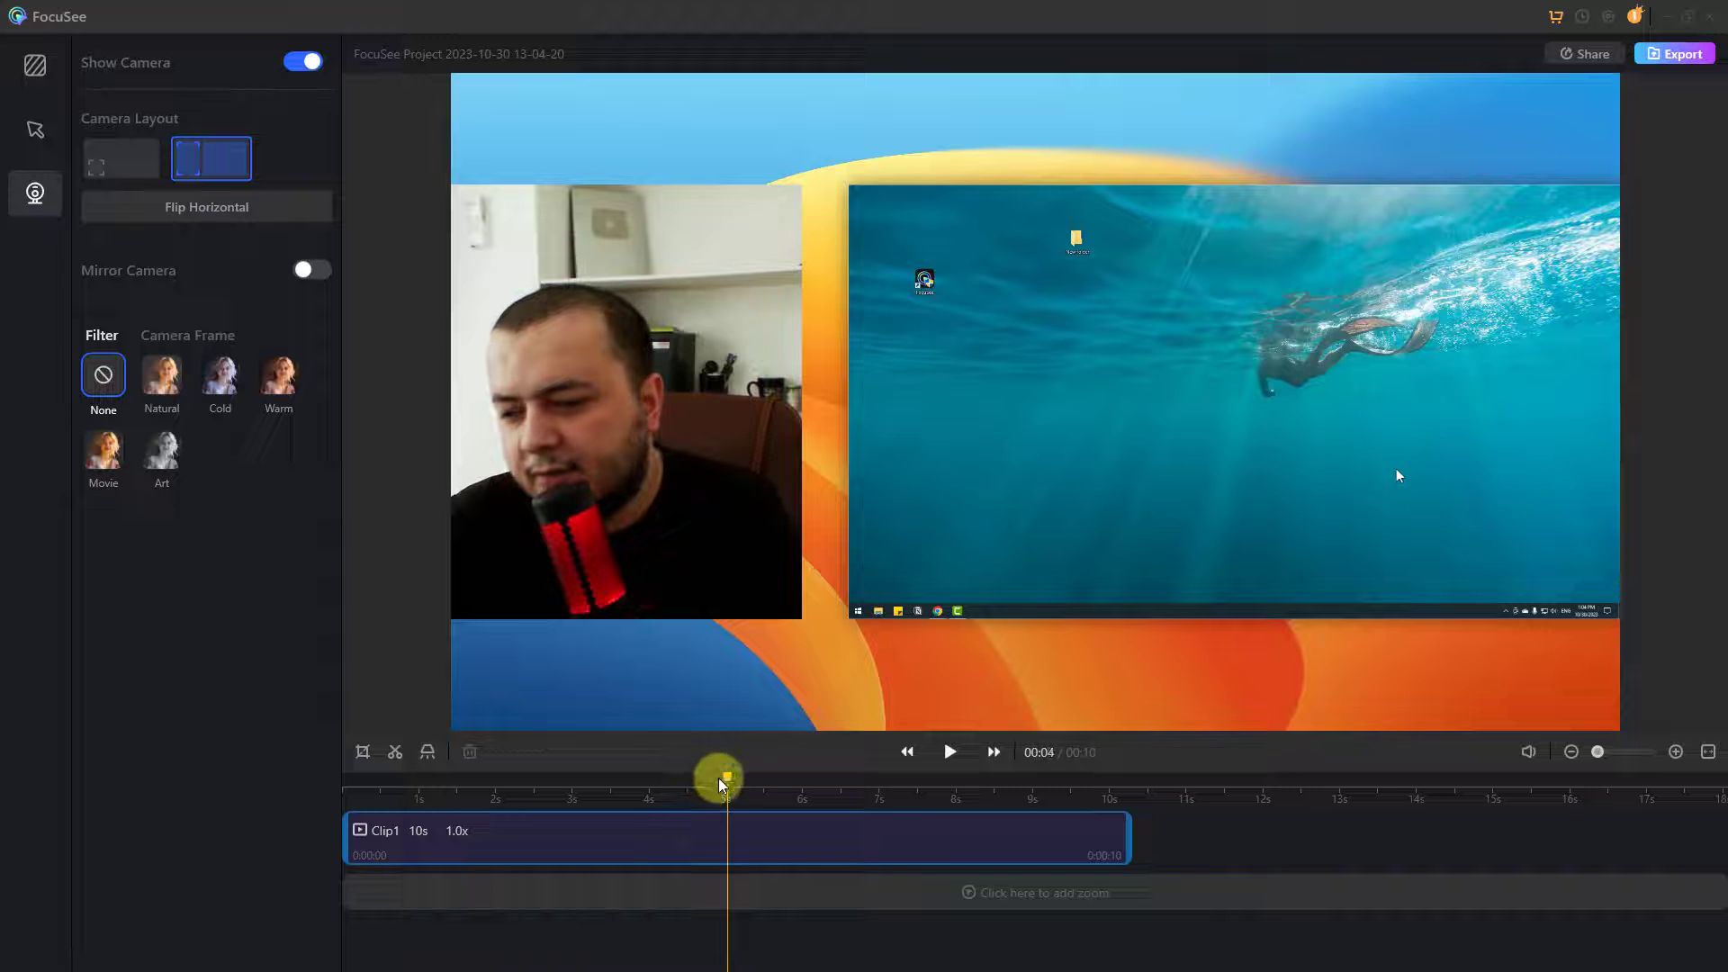
pyautogui.click(606, 780)
pyautogui.click(365, 780)
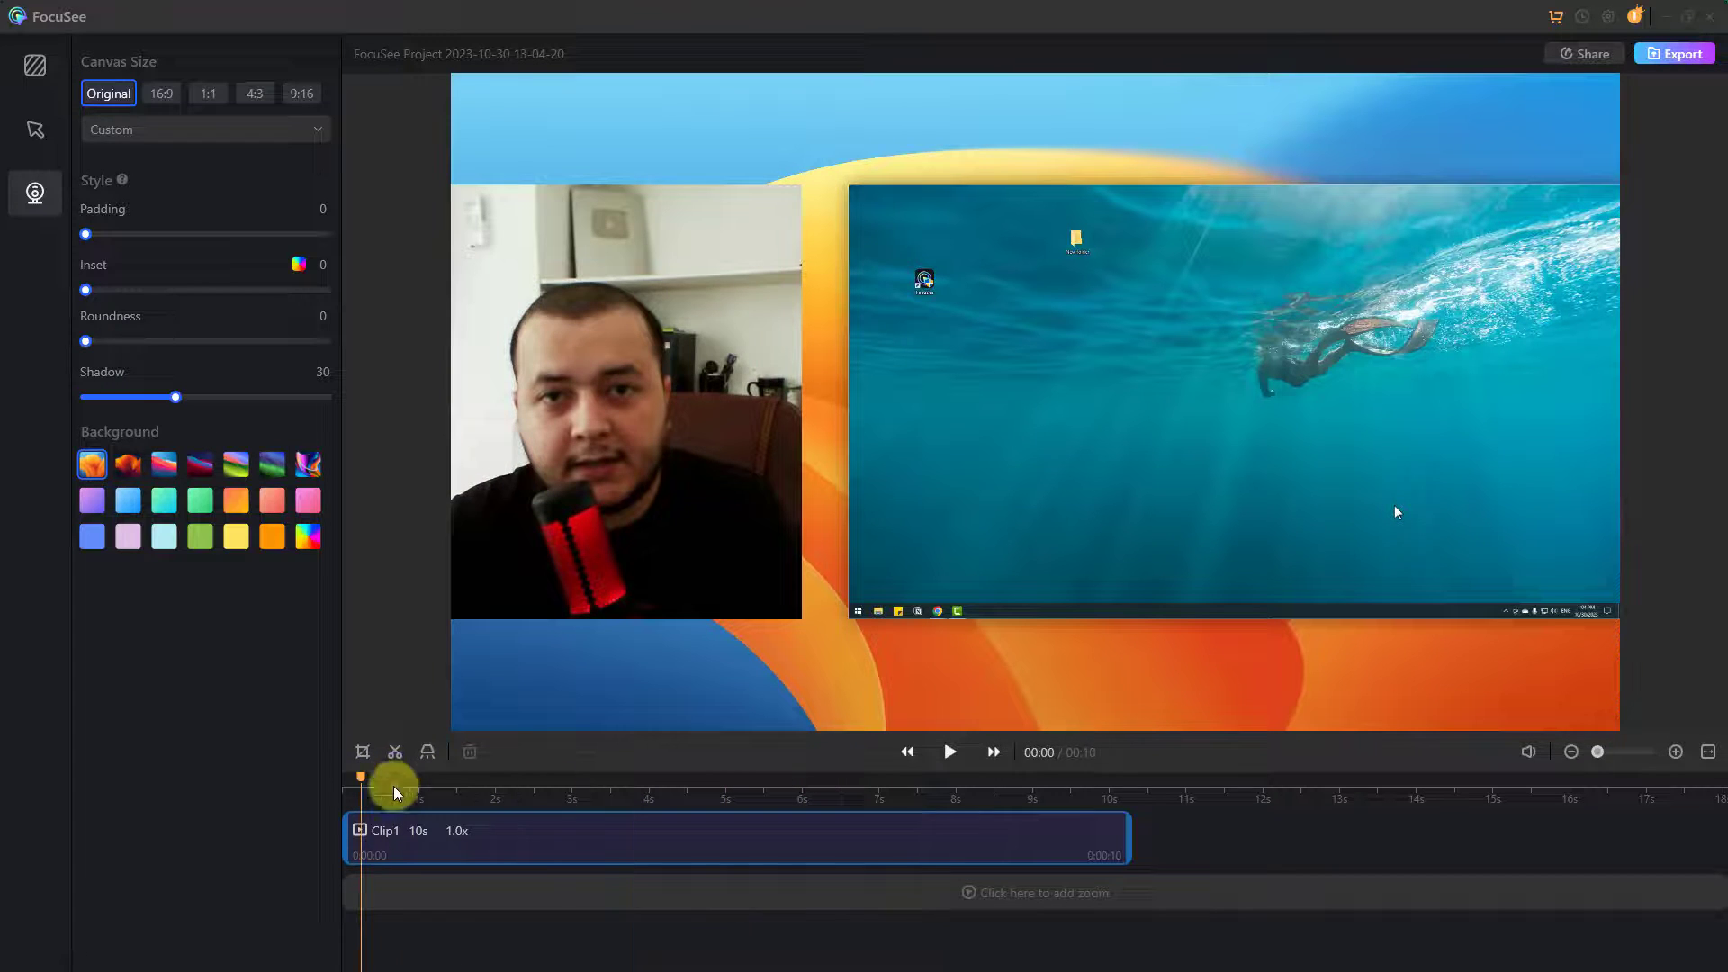
pyautogui.click(951, 752)
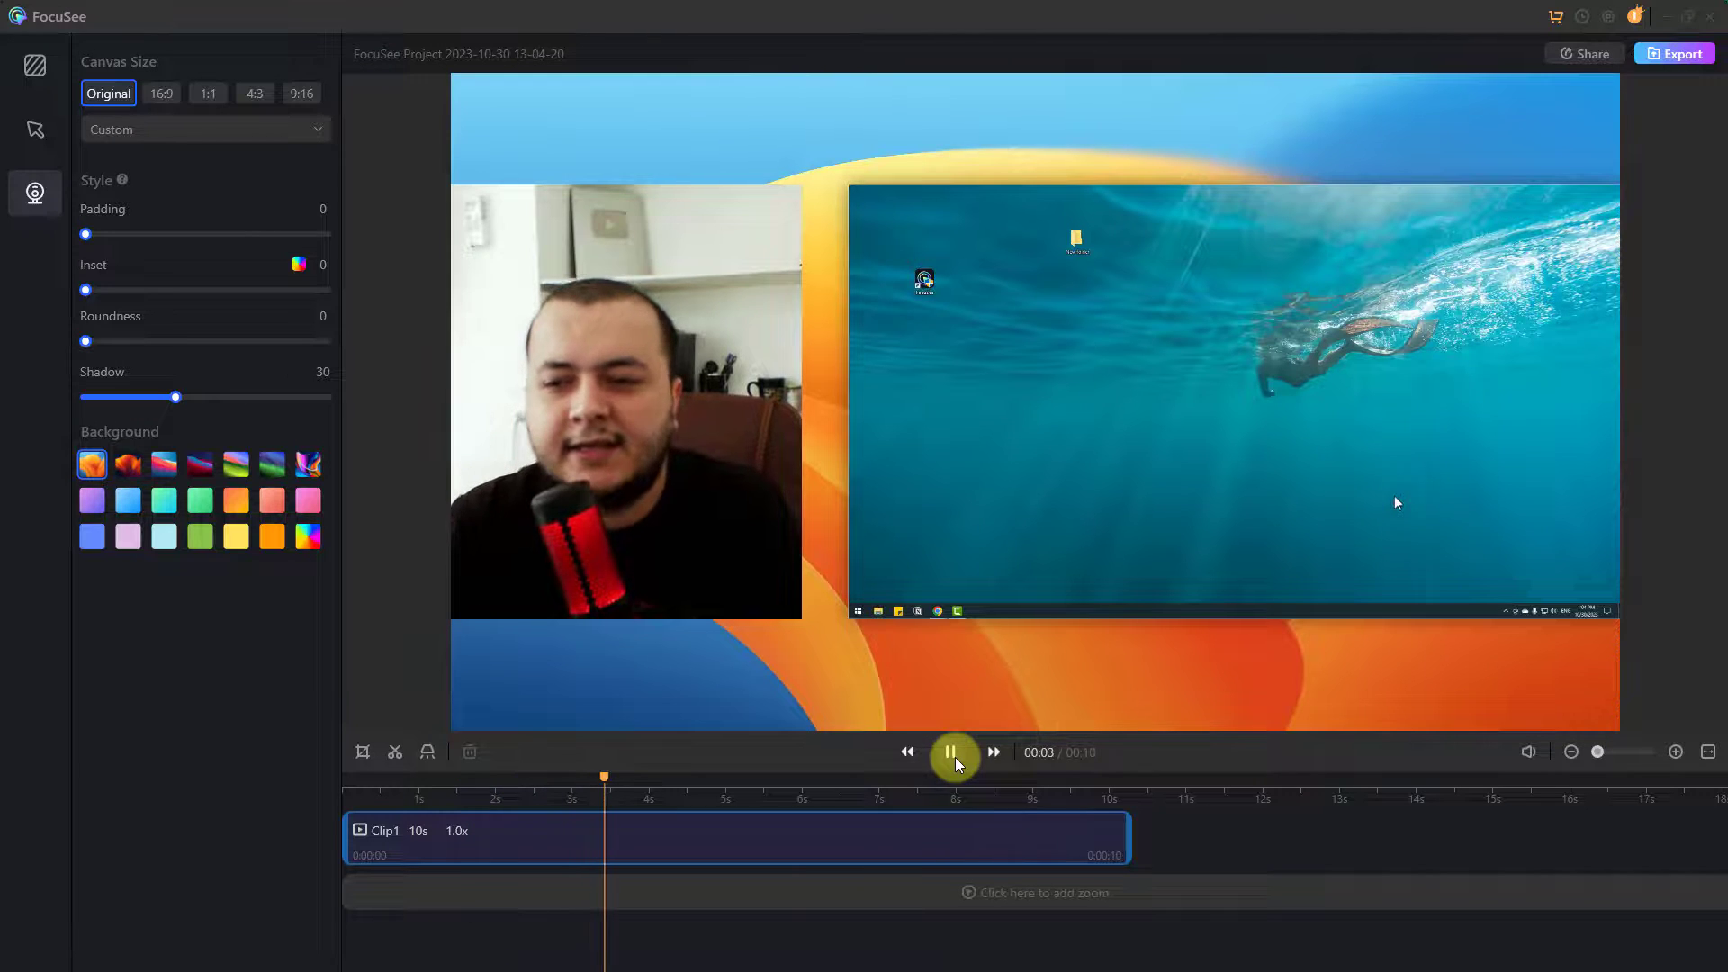
pyautogui.click(955, 760)
pyautogui.click(40, 195)
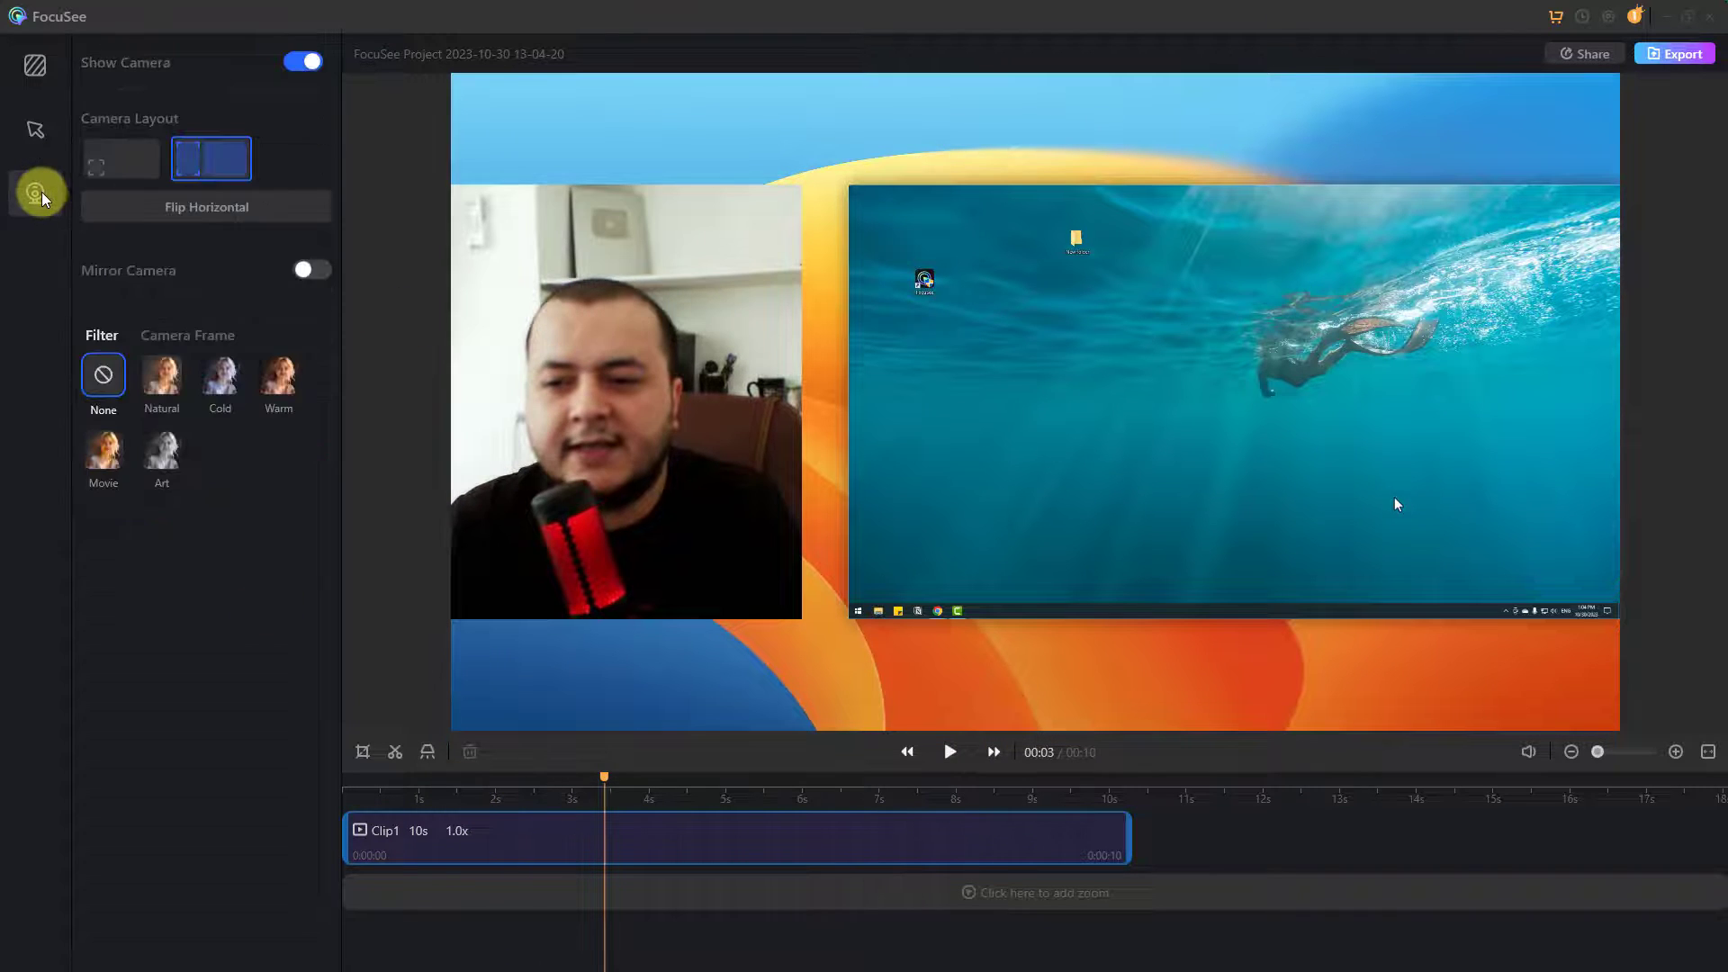
pyautogui.click(131, 160)
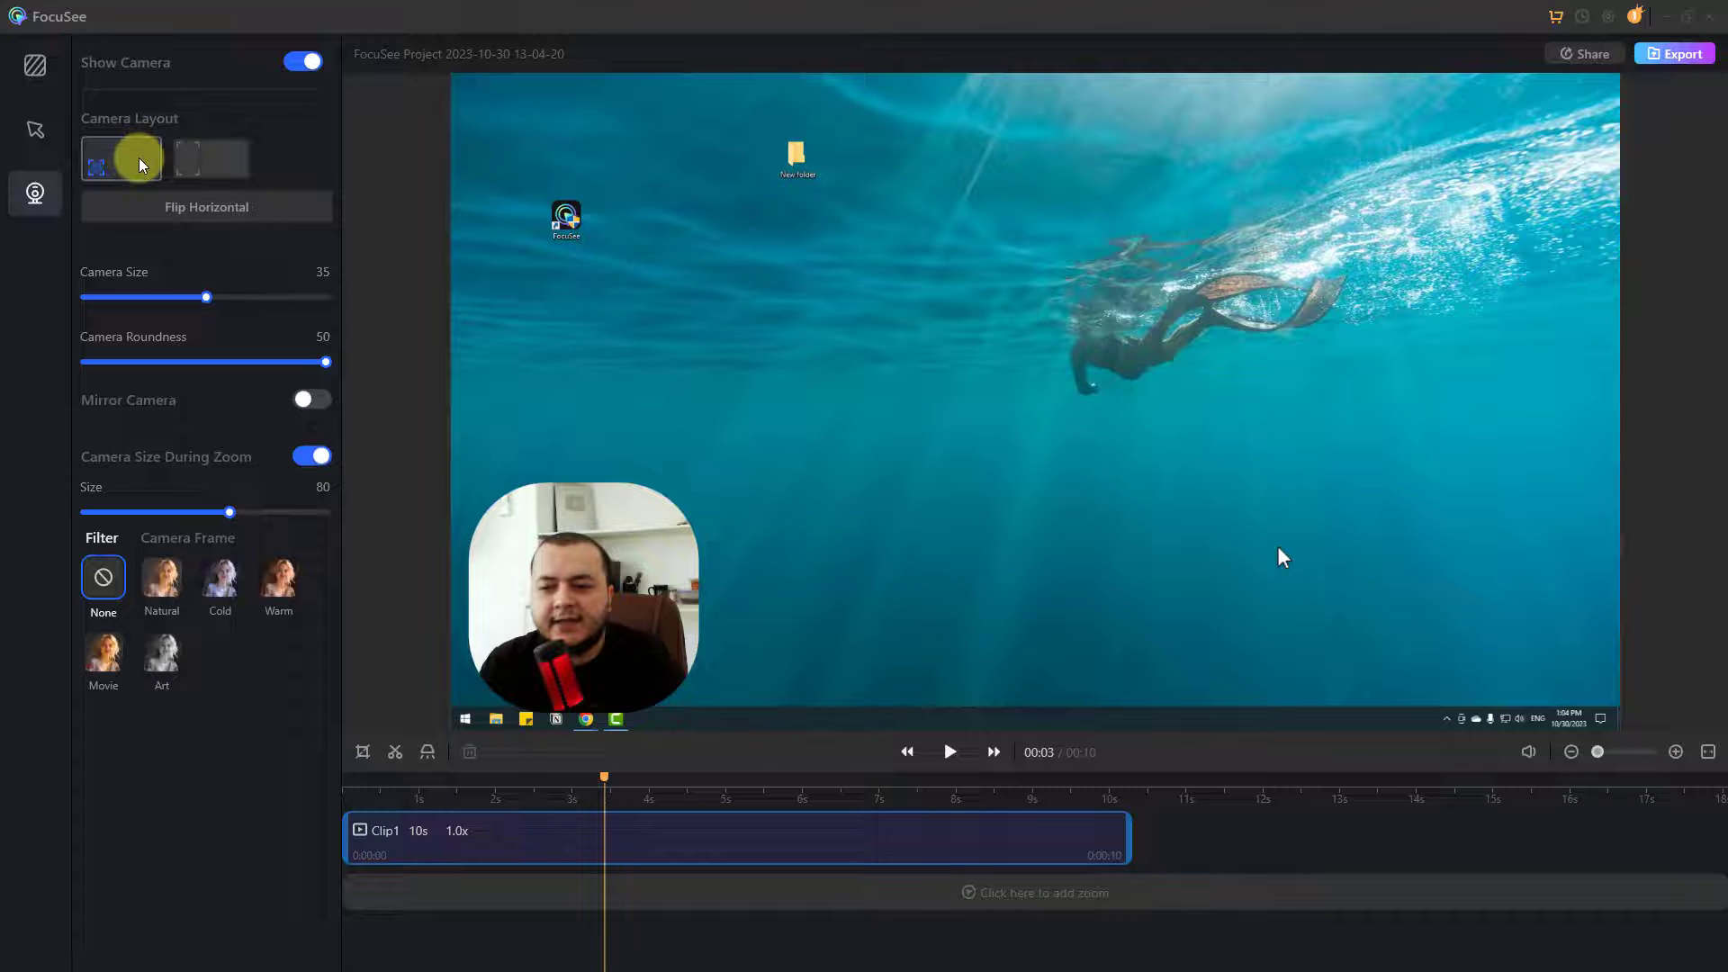
pyautogui.click(213, 216)
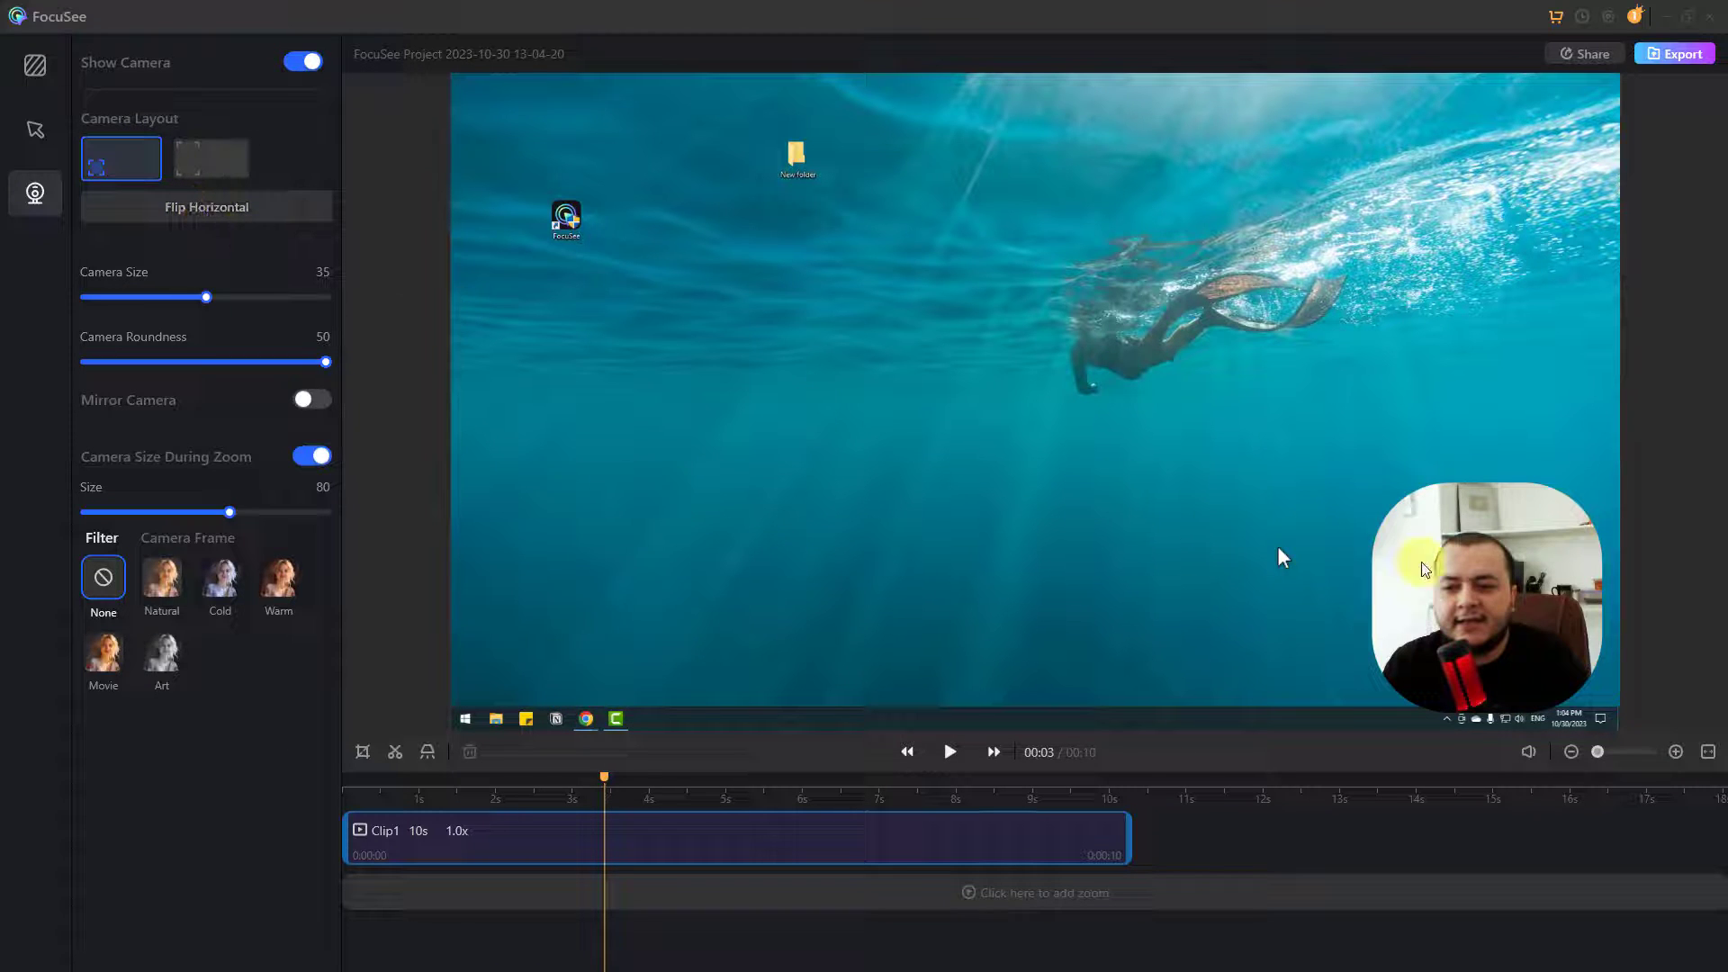
pyautogui.click(171, 213)
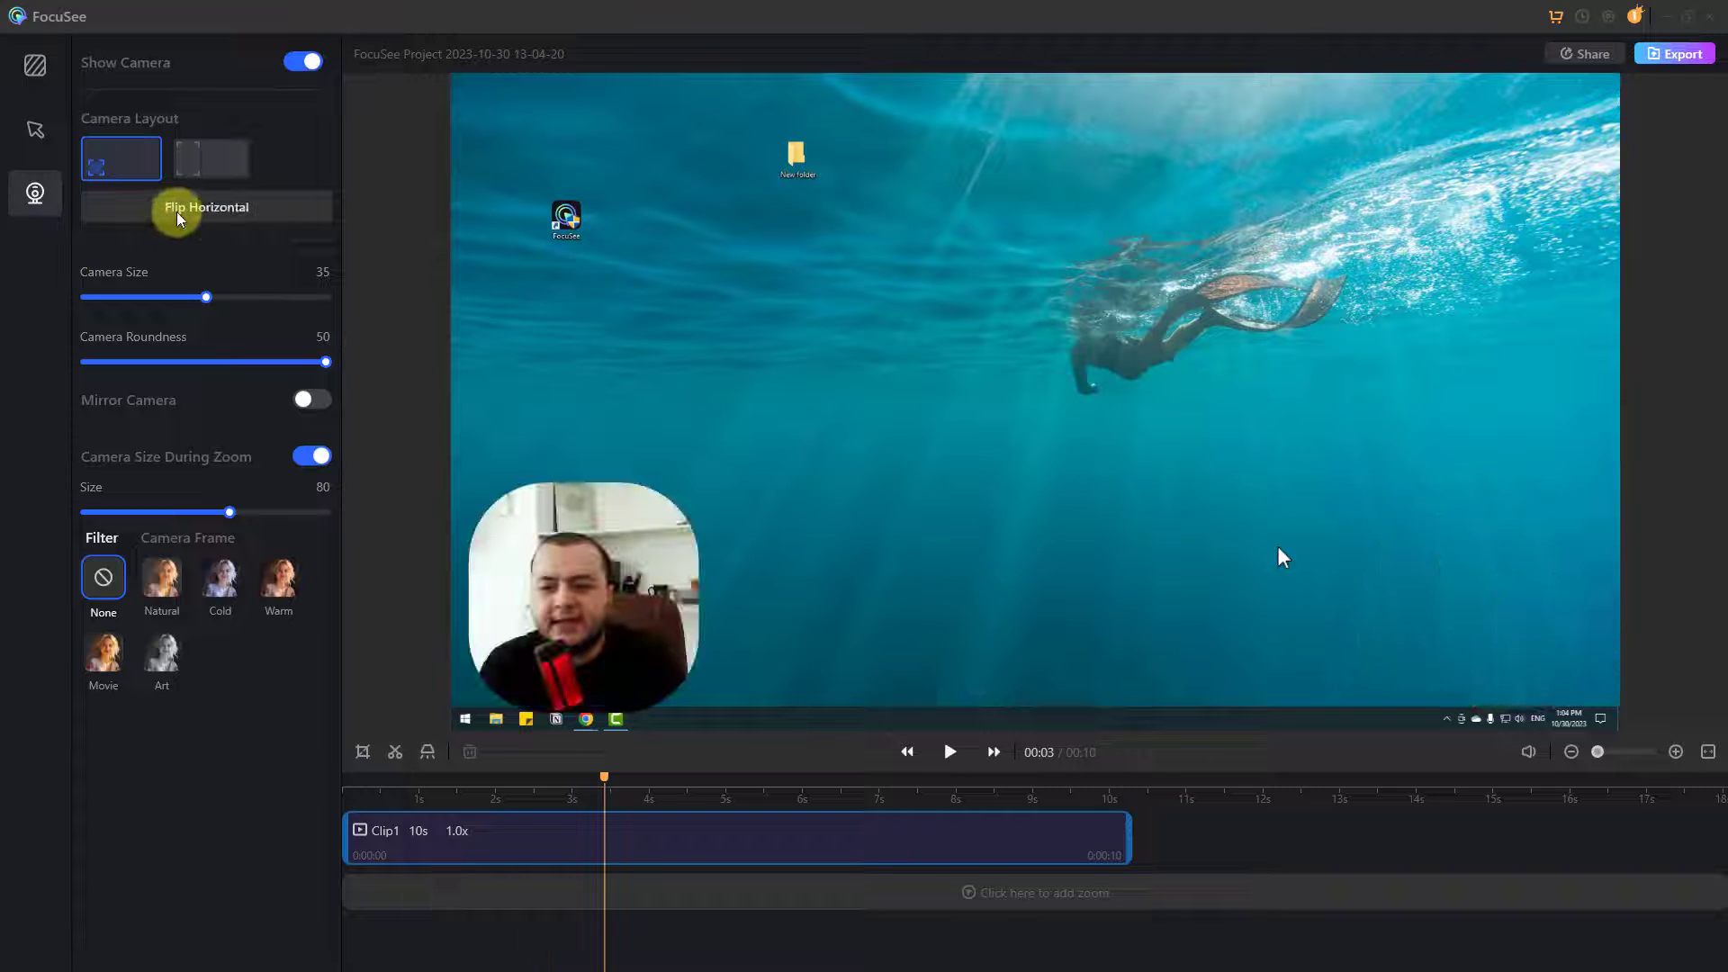
pyautogui.click(180, 219)
pyautogui.click(180, 218)
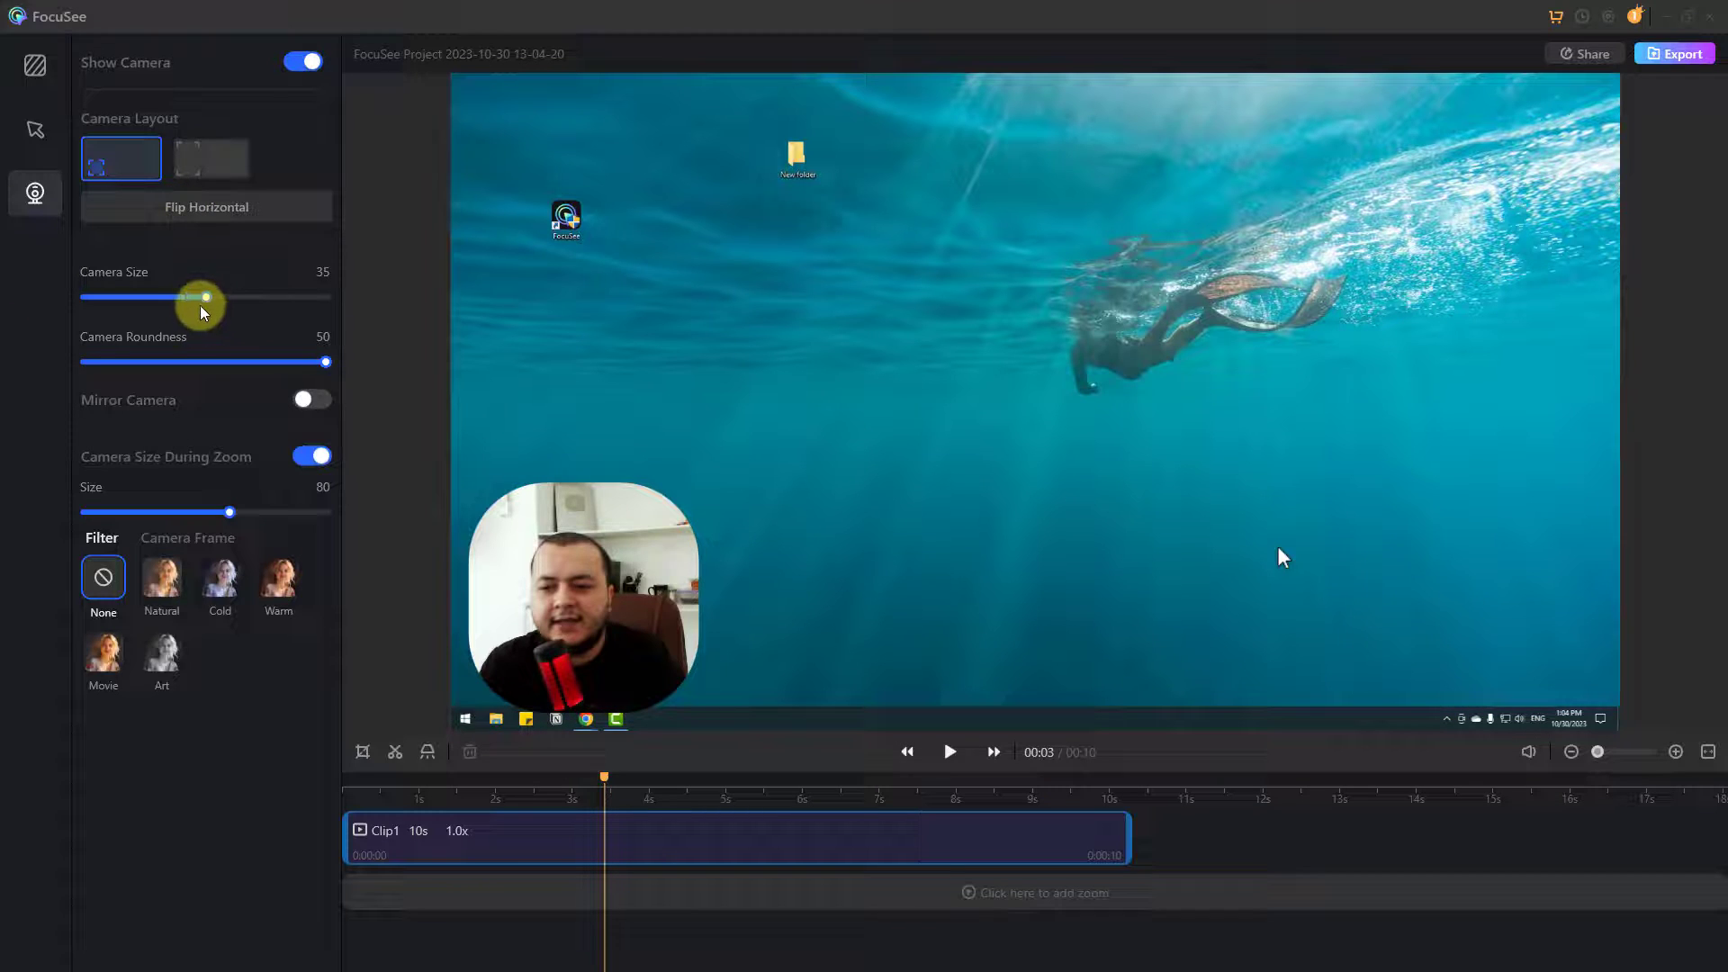
# Step: Set Camera Size to 30, test roundness and mirroring, keep roundness 50, and set zoom size 78
pyautogui.moveTo(202, 305); pyautogui.dragTo(166, 297)
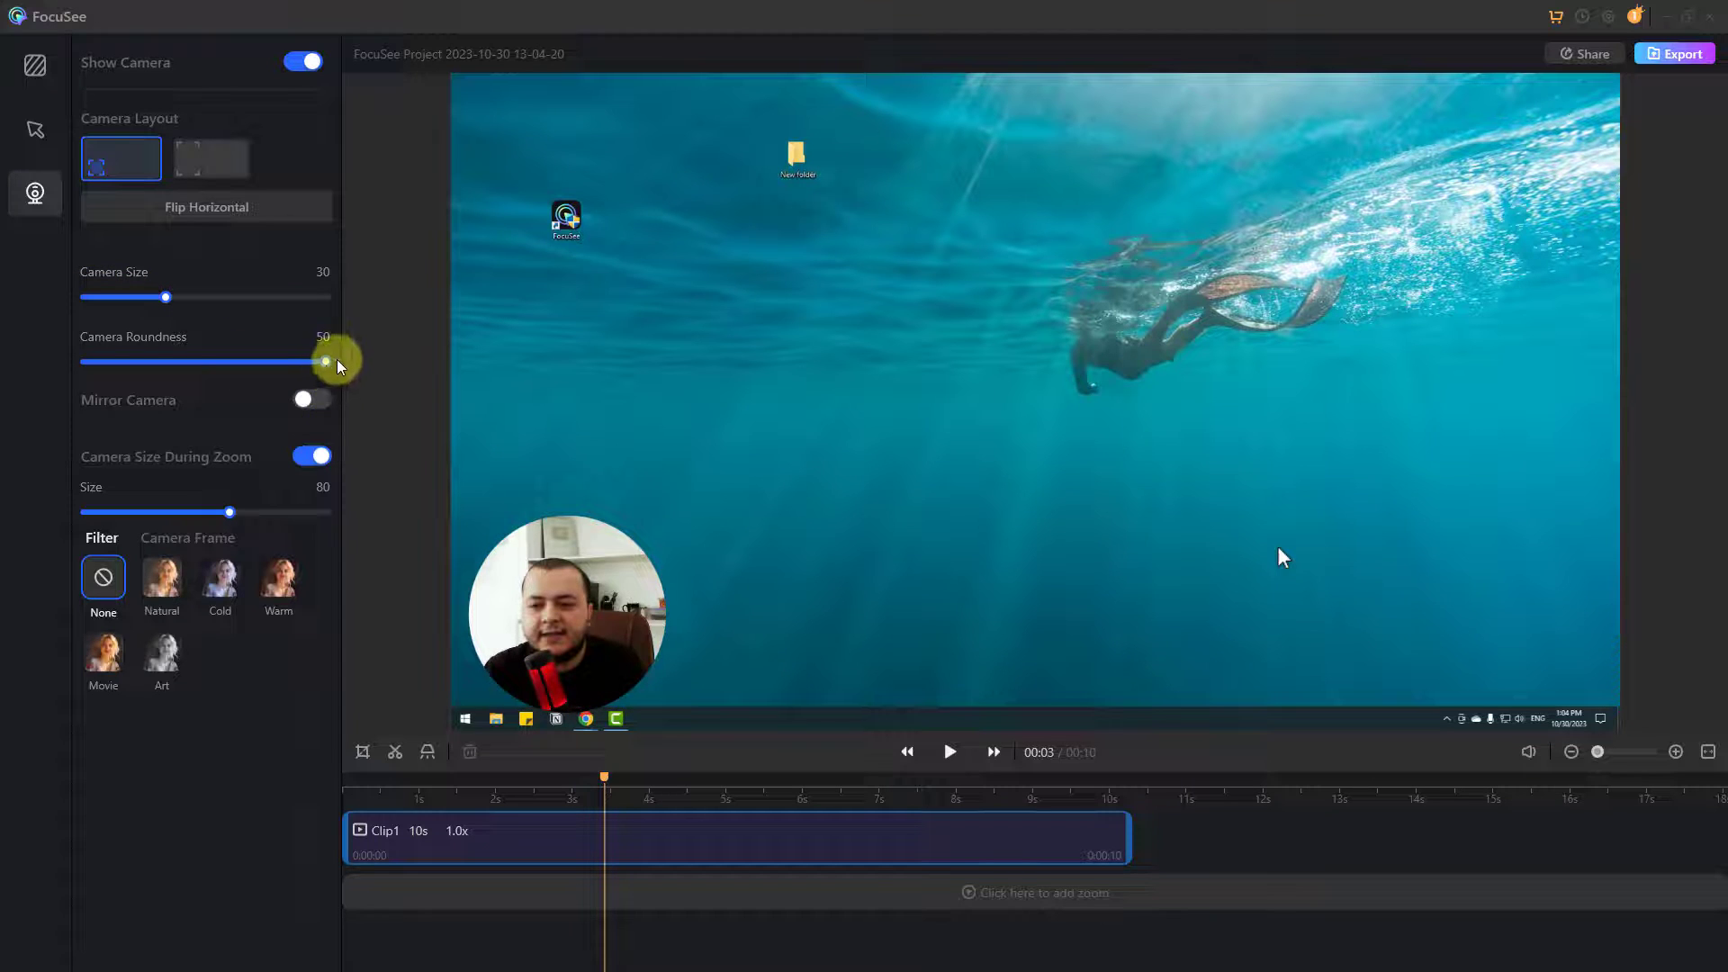
pyautogui.moveTo(324, 363); pyautogui.dragTo(36, 361)
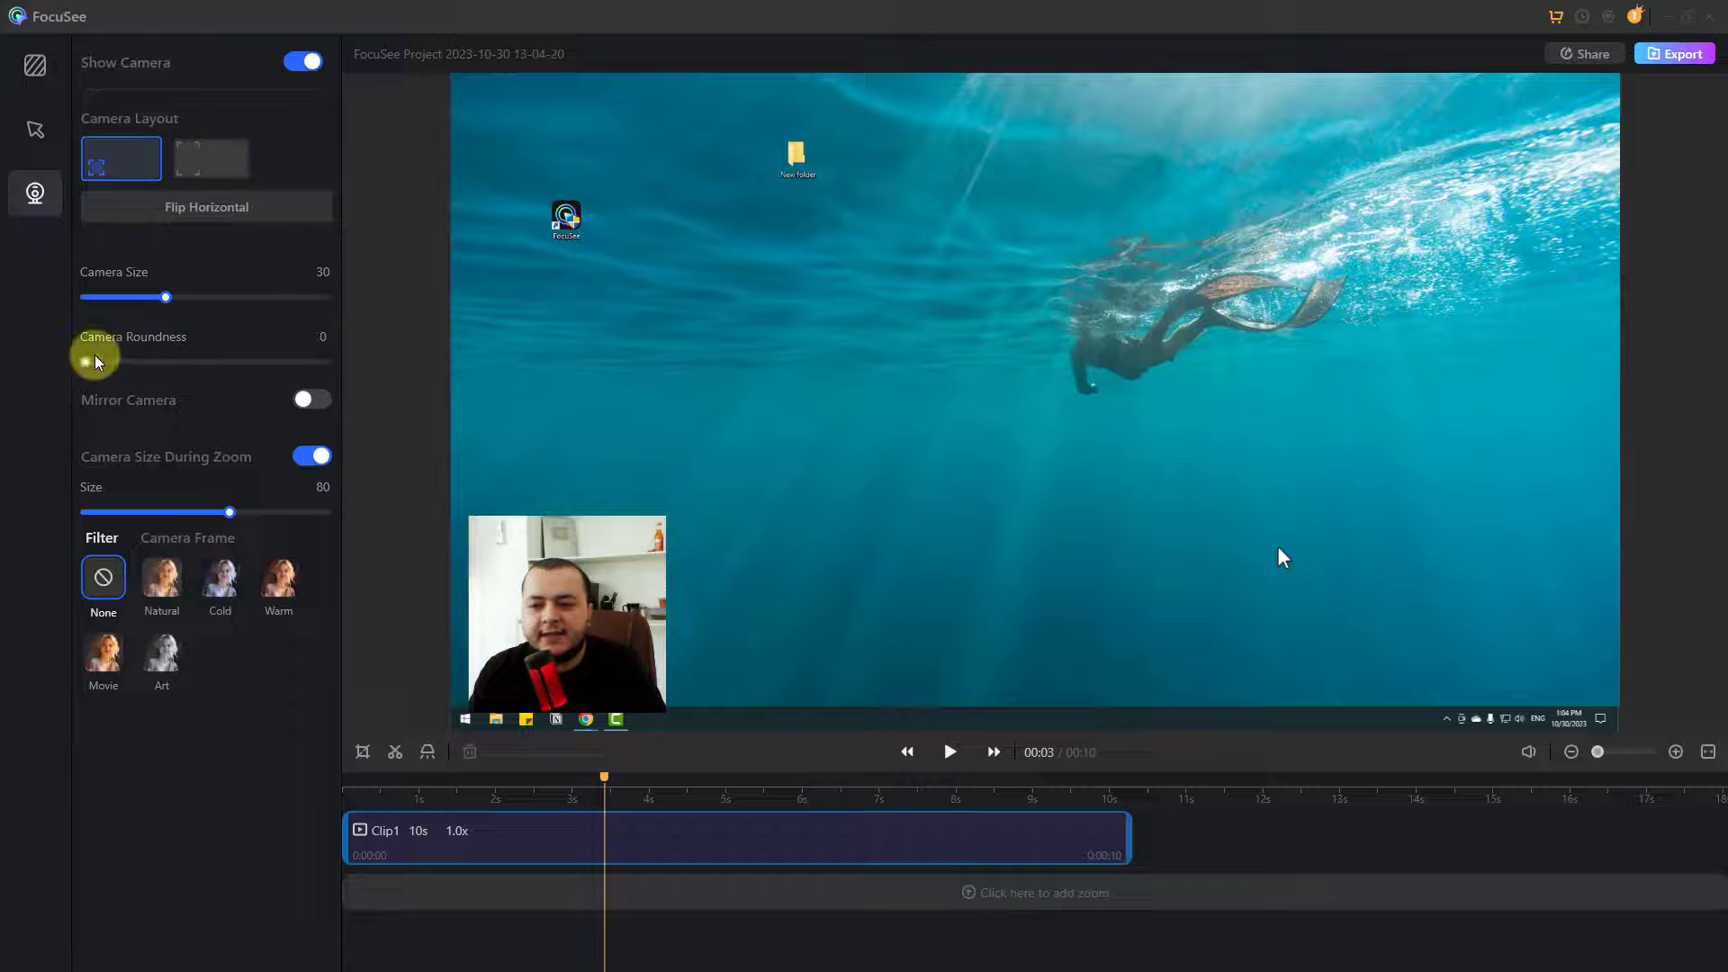
pyautogui.moveTo(106, 369); pyautogui.dragTo(397, 363)
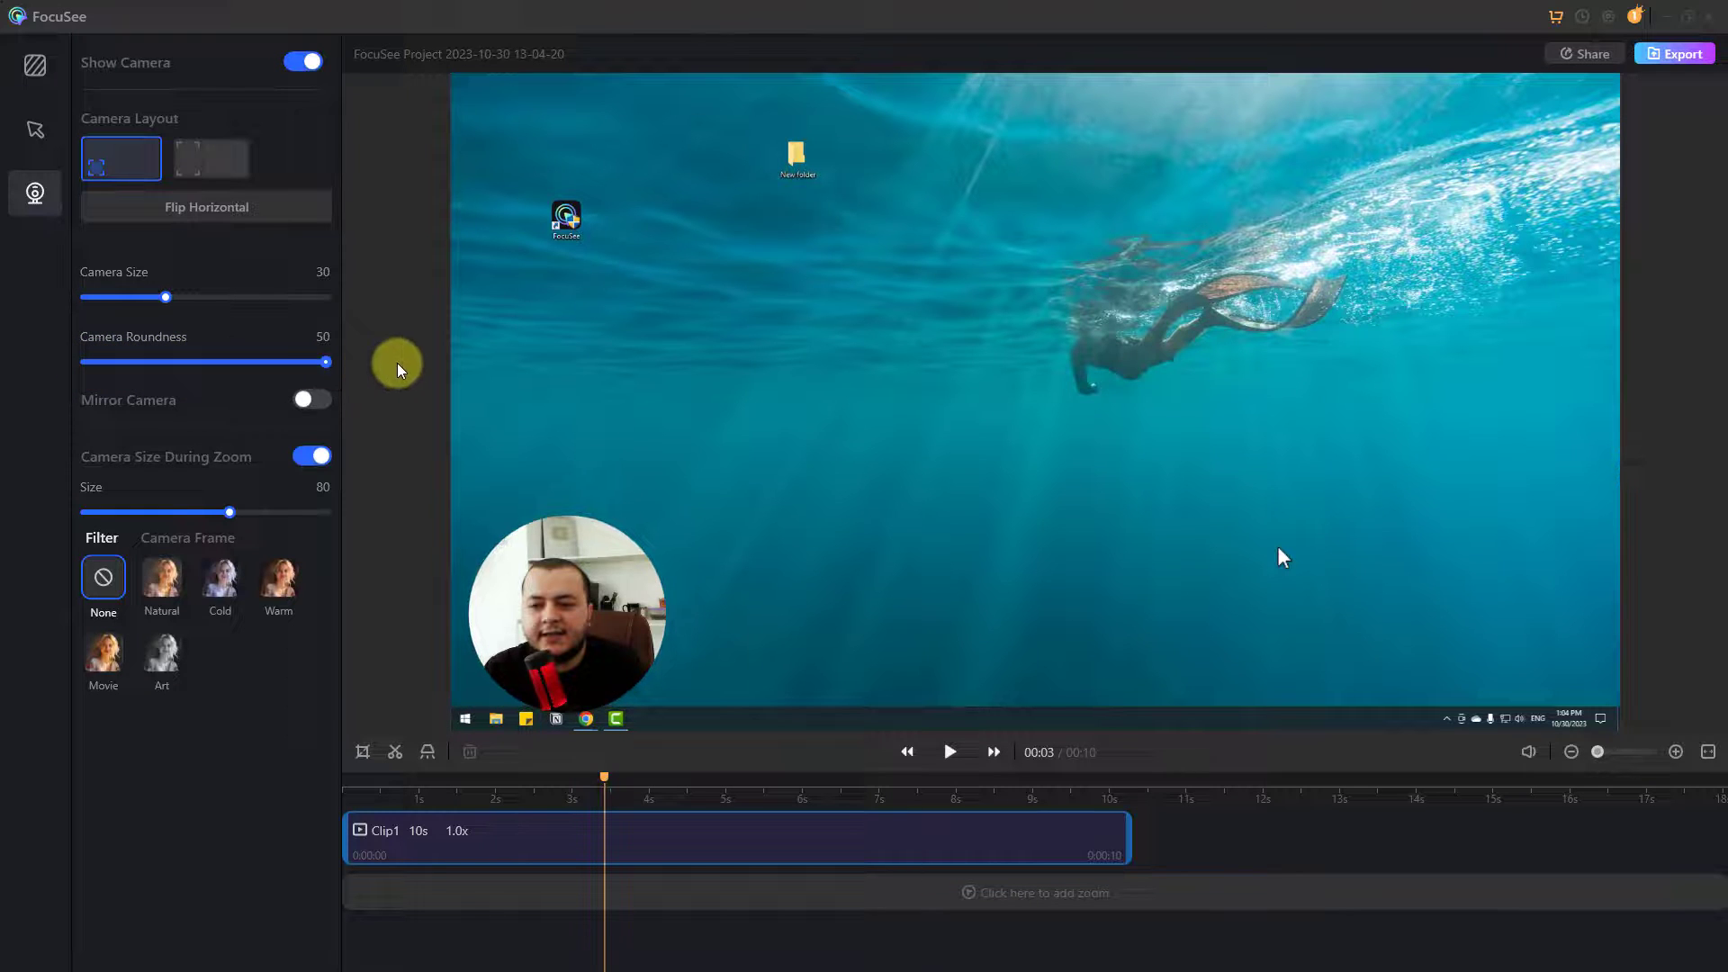
pyautogui.click(309, 402)
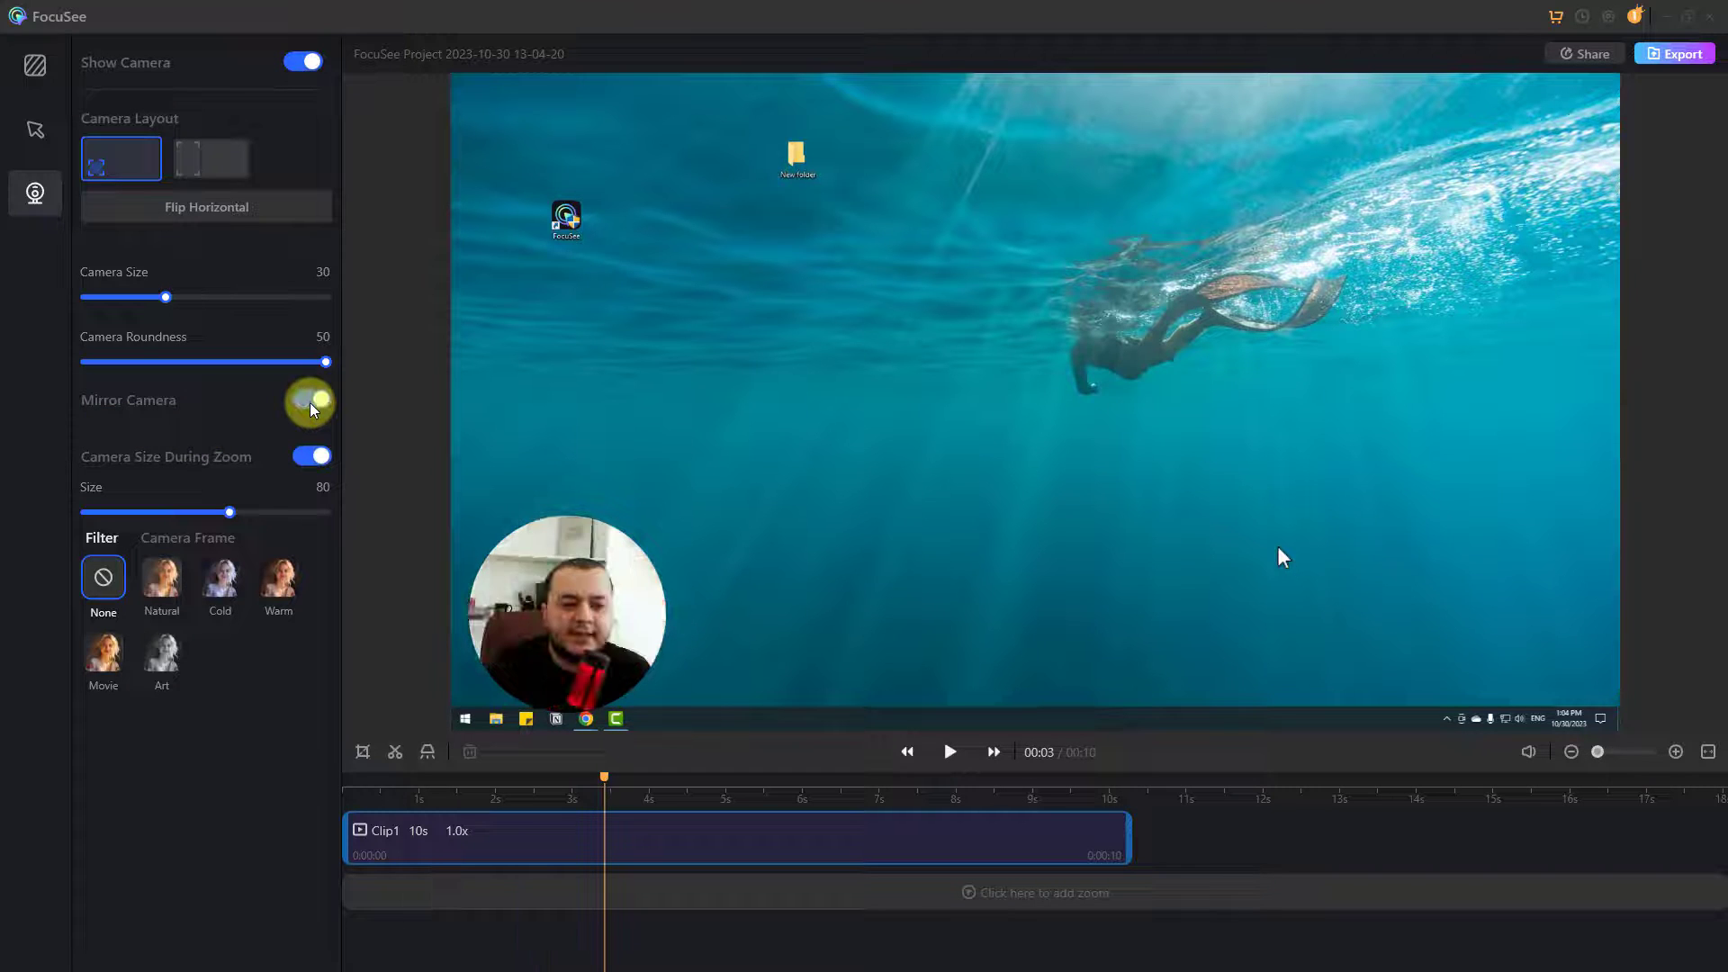
pyautogui.click(309, 401)
pyautogui.moveTo(230, 513); pyautogui.dragTo(149, 509)
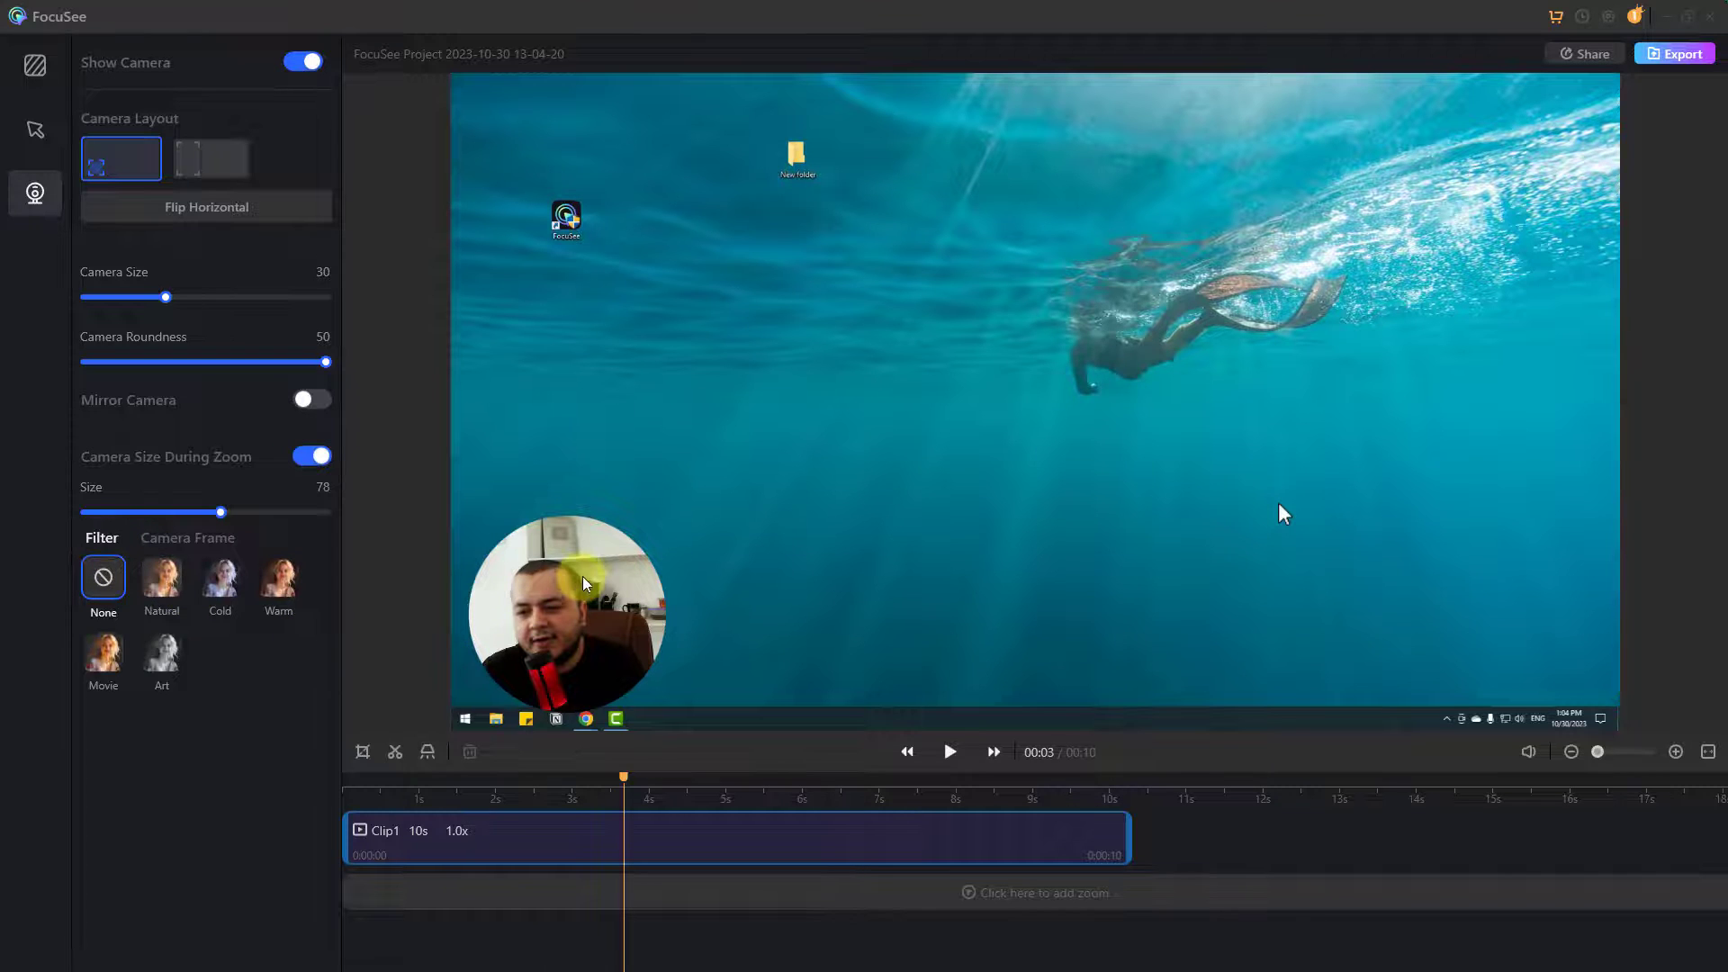
pyautogui.click(158, 591)
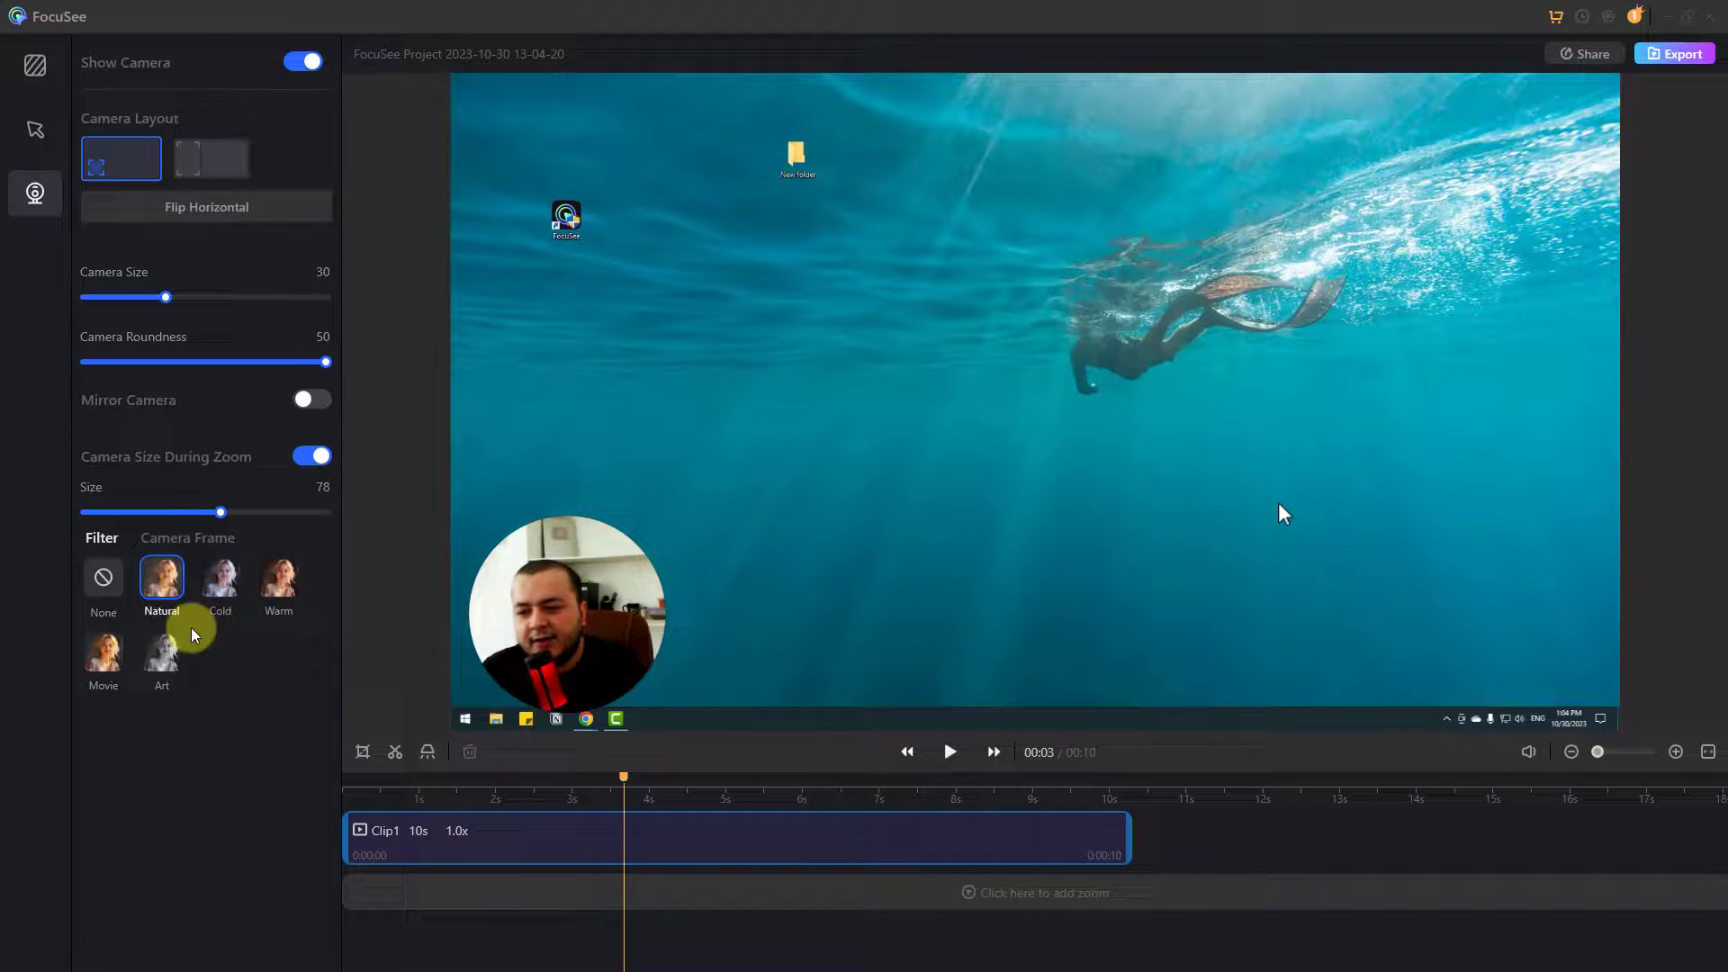
pyautogui.click(219, 583)
pyautogui.click(278, 580)
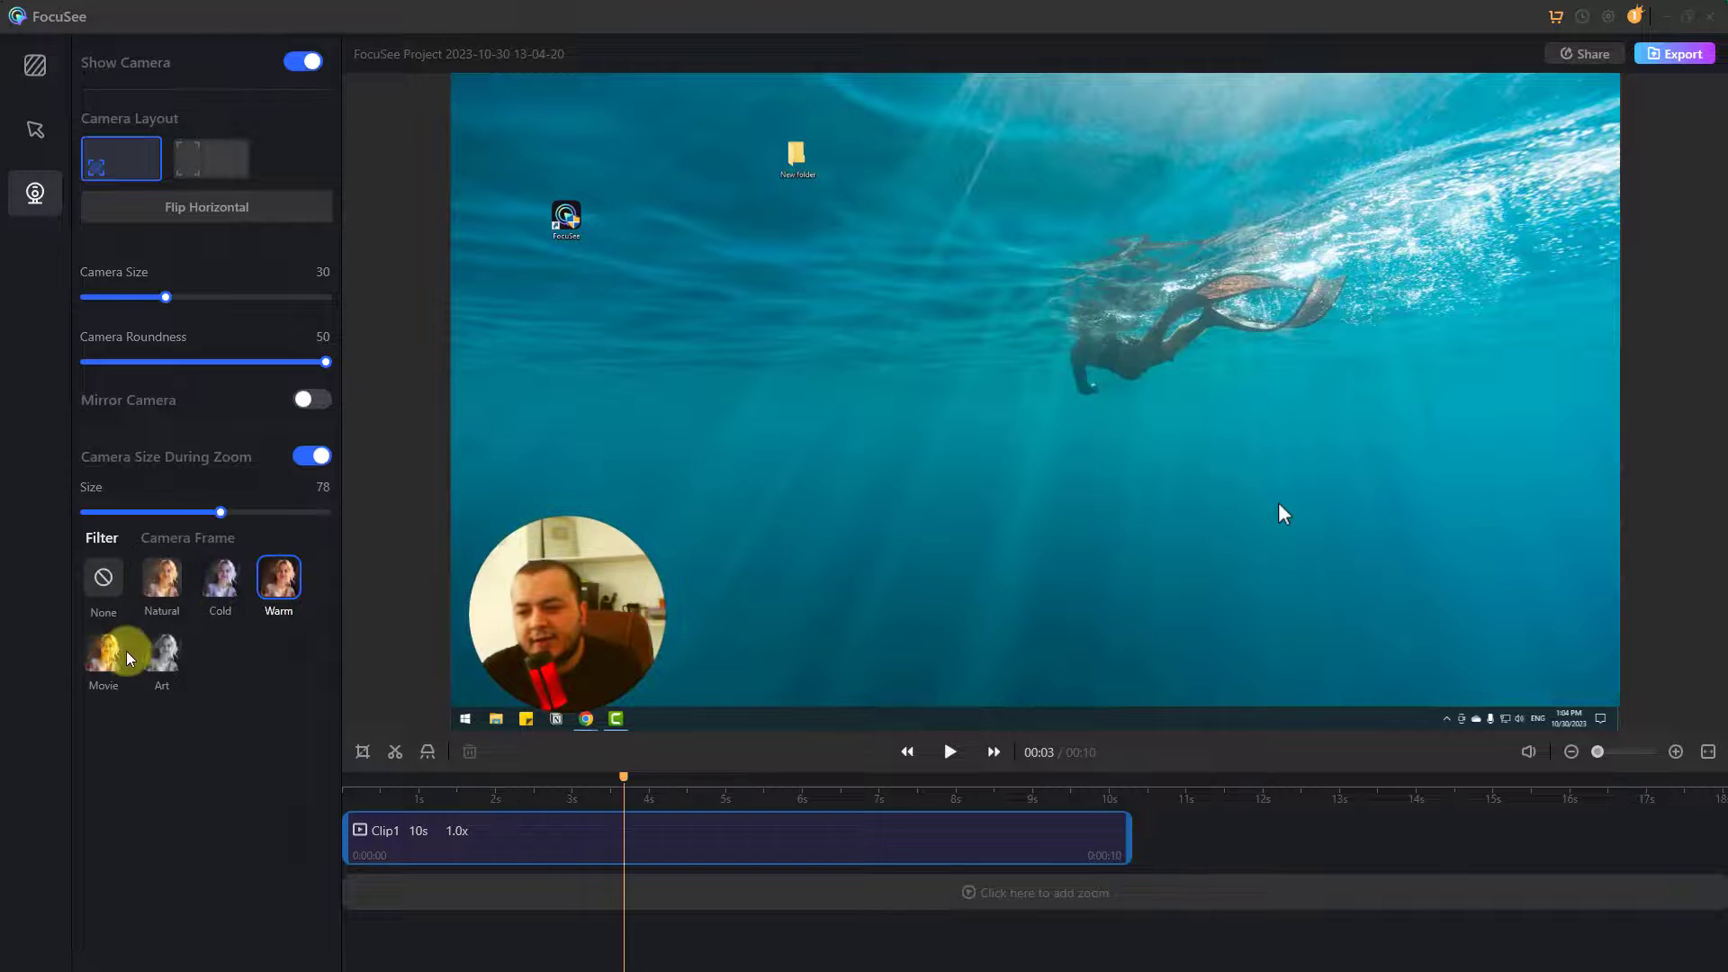
pyautogui.click(106, 662)
pyautogui.click(171, 665)
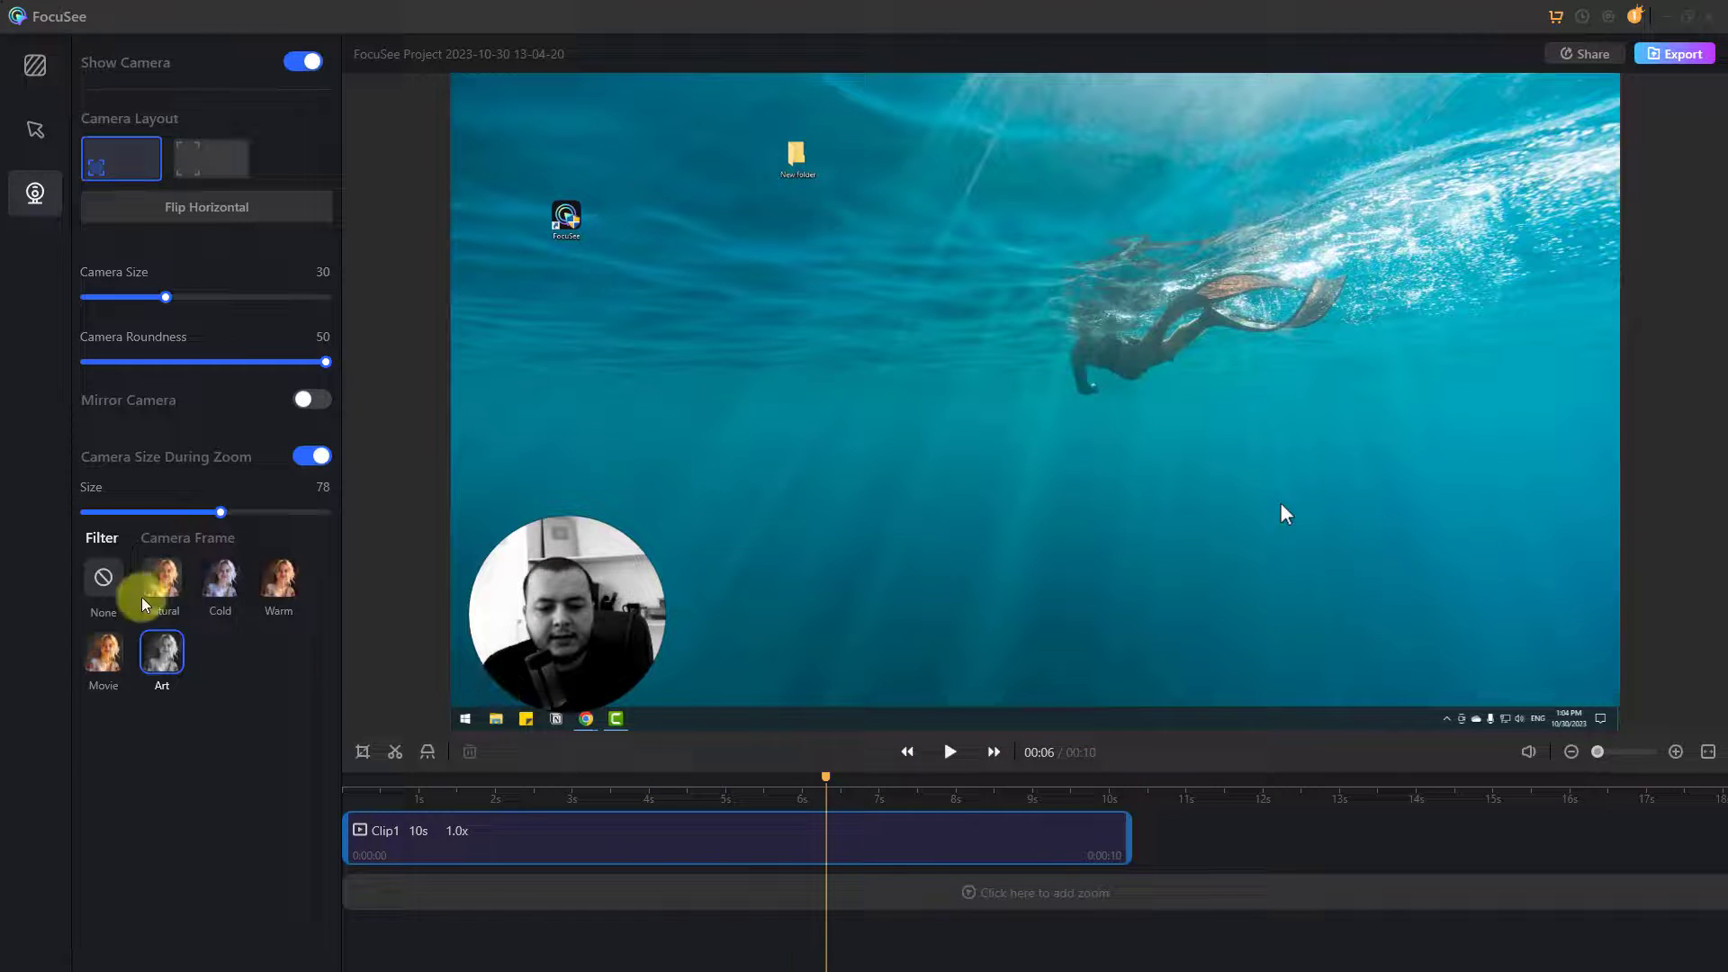
pyautogui.click(103, 577)
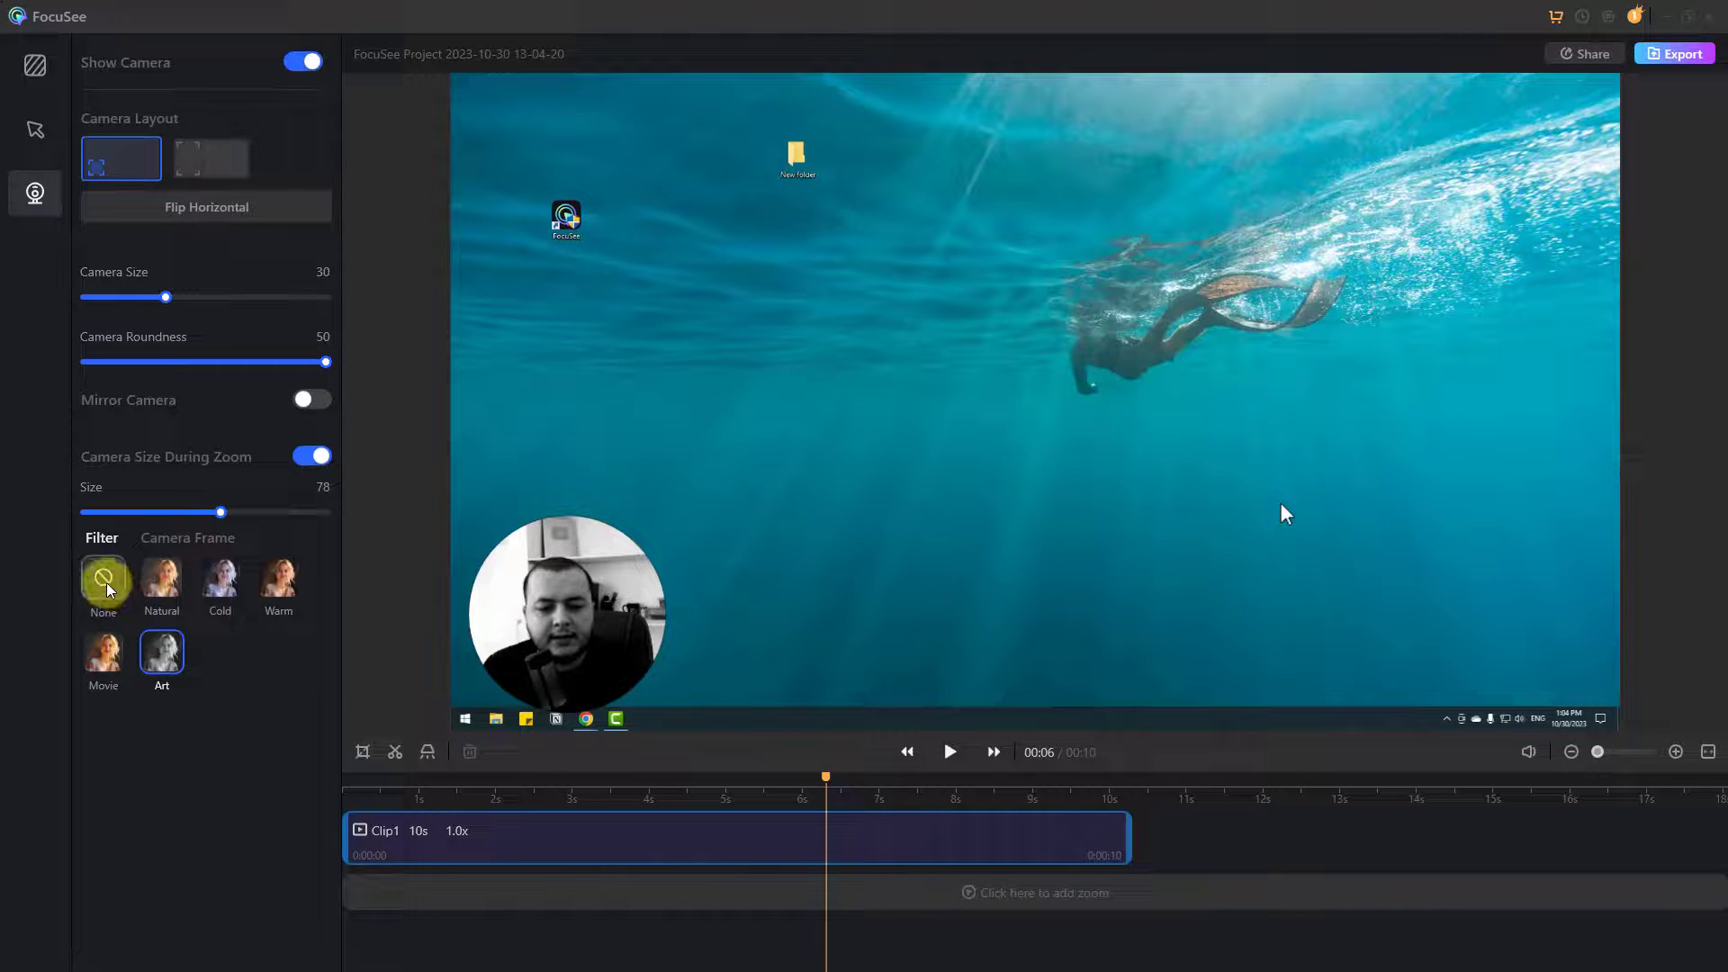
# Step: Try the Emoji frame, then the Gradient frame on the webcam bubble, previewing each
pyautogui.click(178, 540)
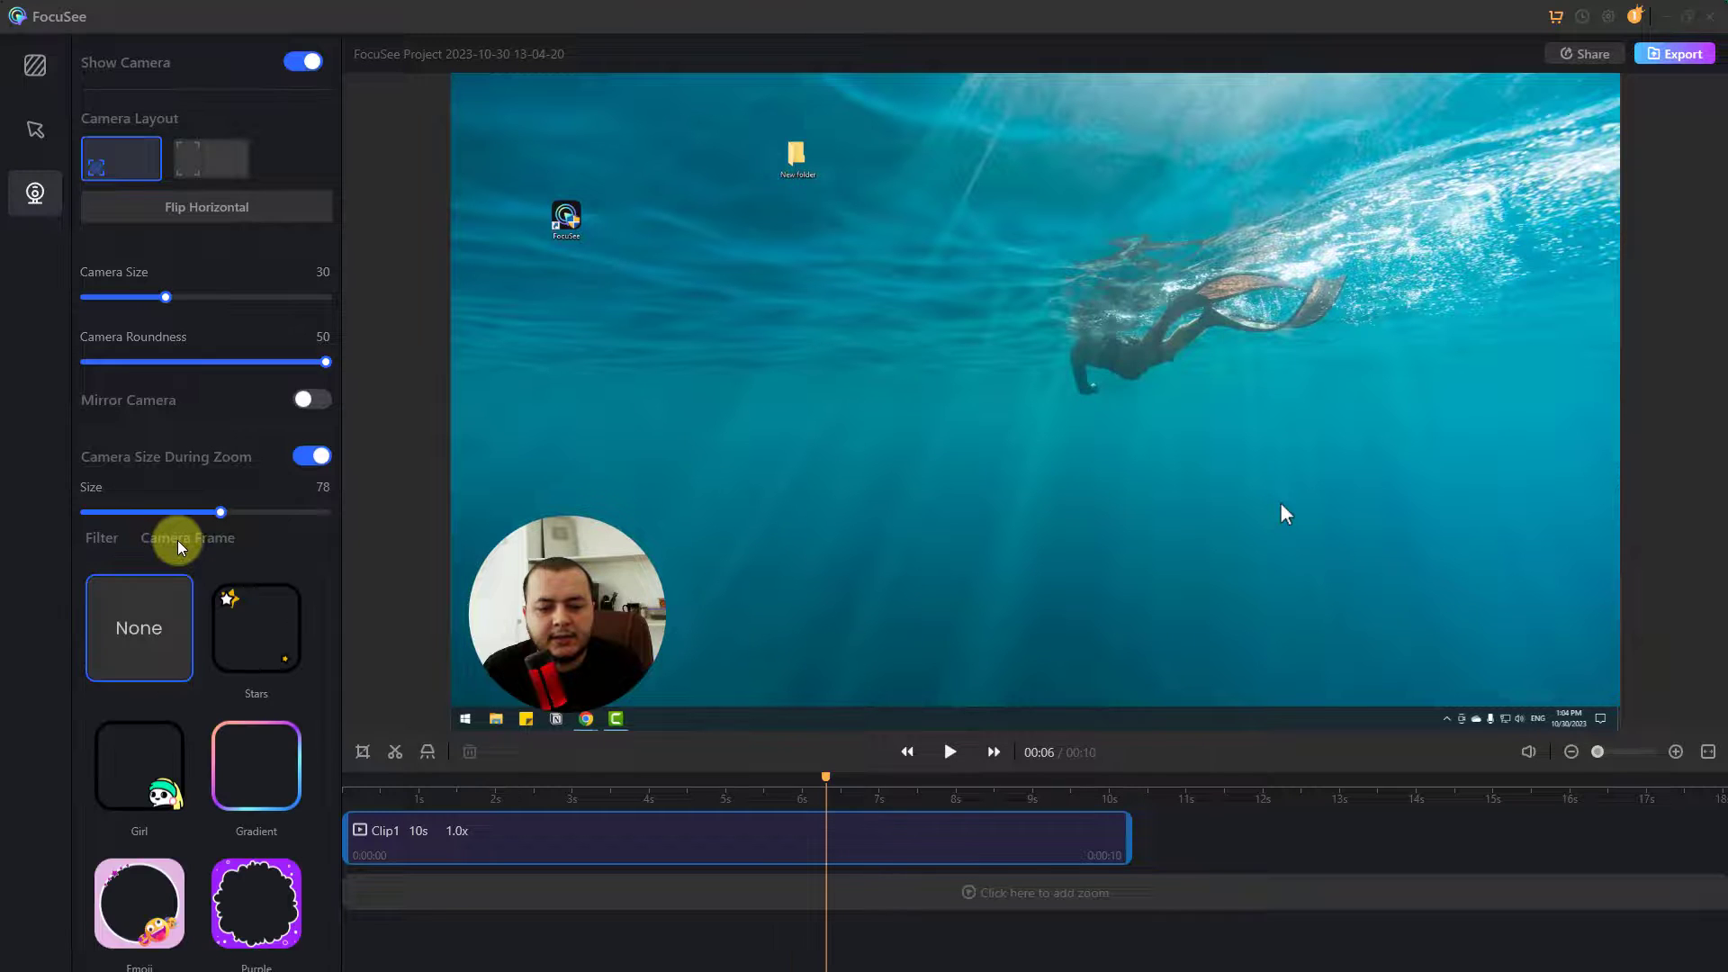
pyautogui.moveTo(330, 581); pyautogui.dragTo(328, 664)
pyautogui.scroll(1, 250, 769)
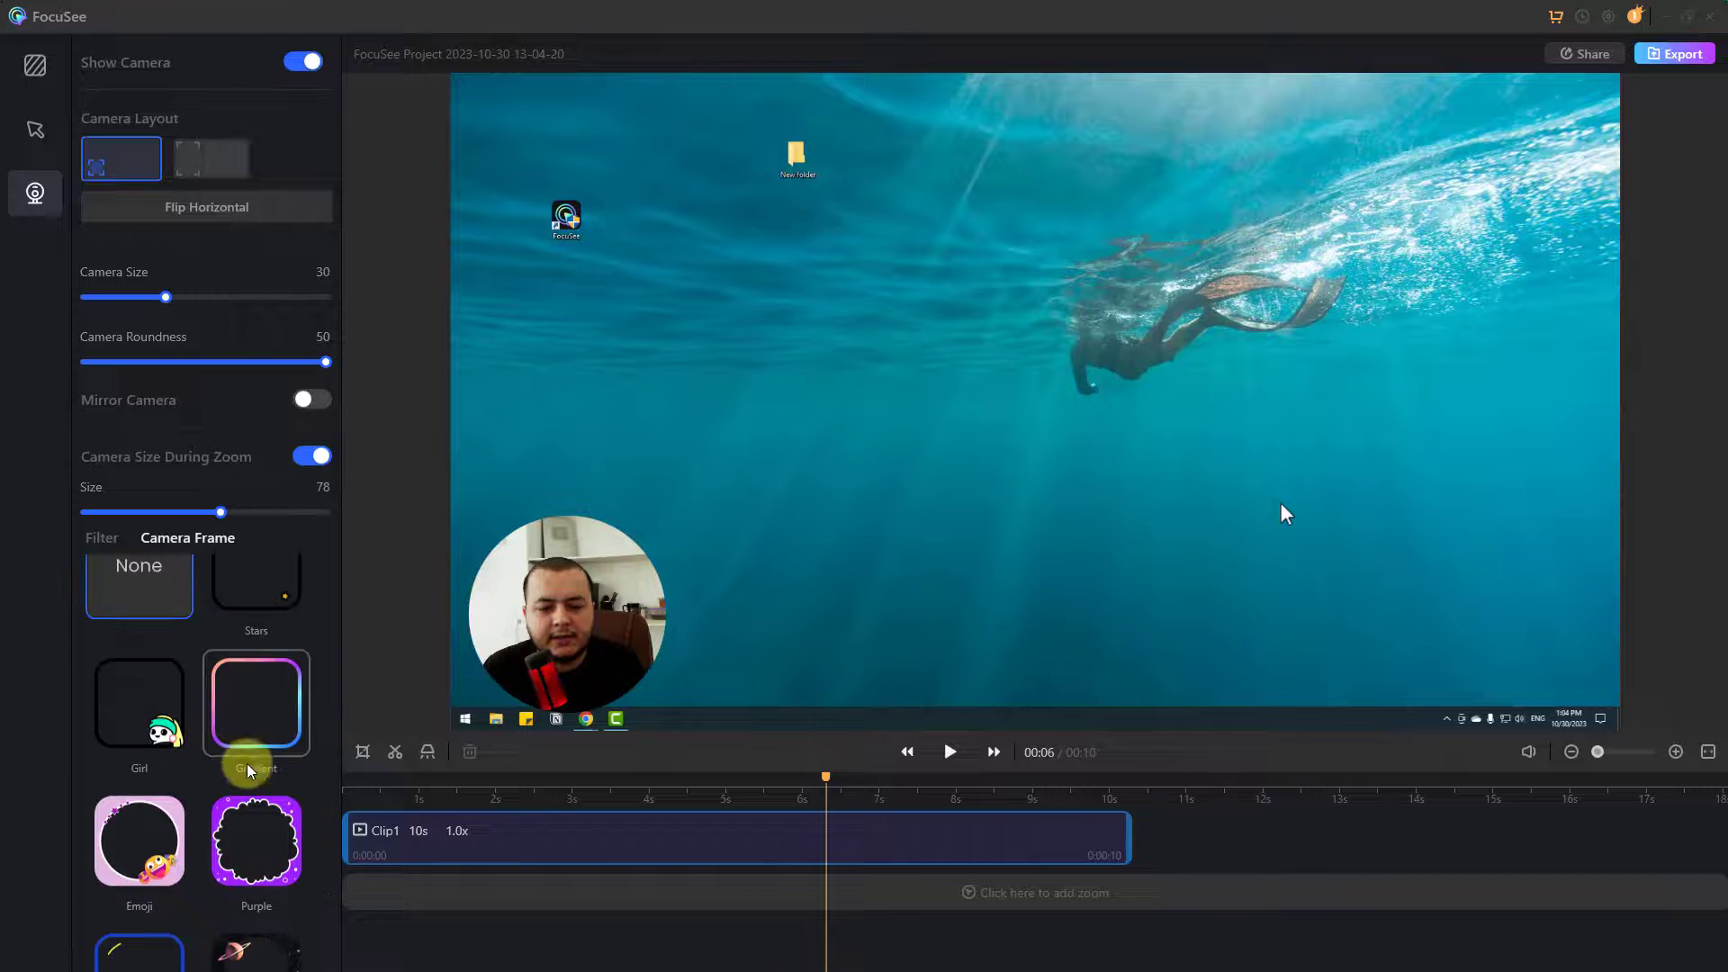
pyautogui.click(141, 852)
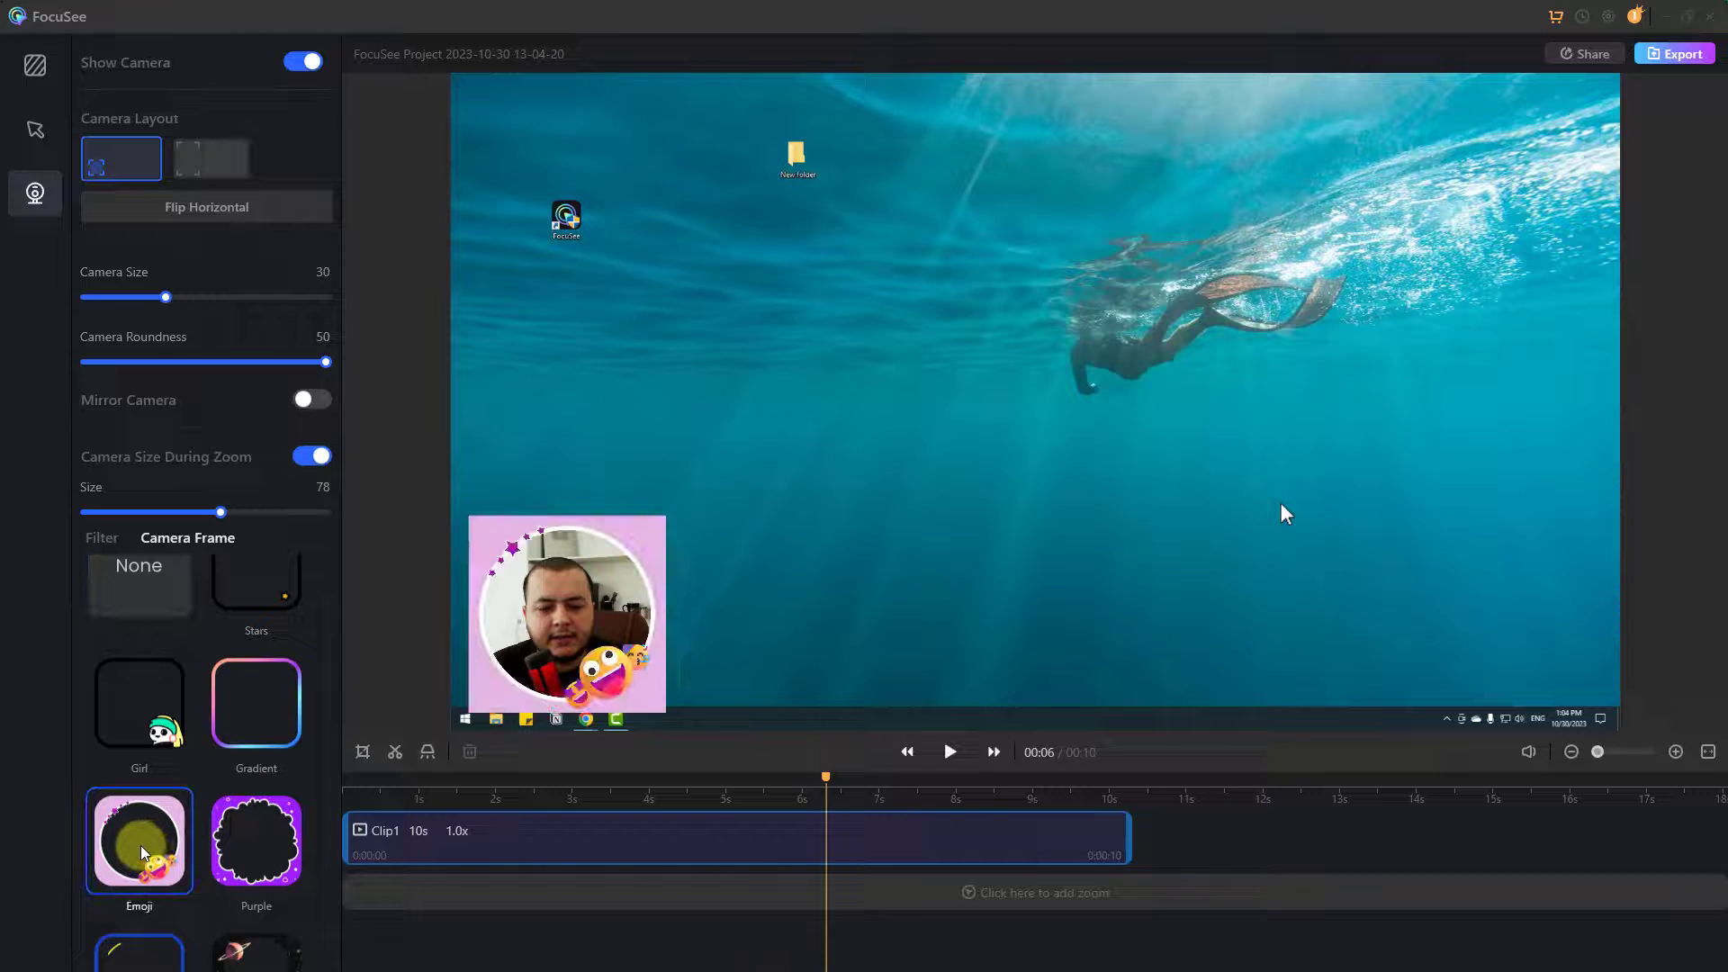
pyautogui.click(951, 752)
pyautogui.click(952, 752)
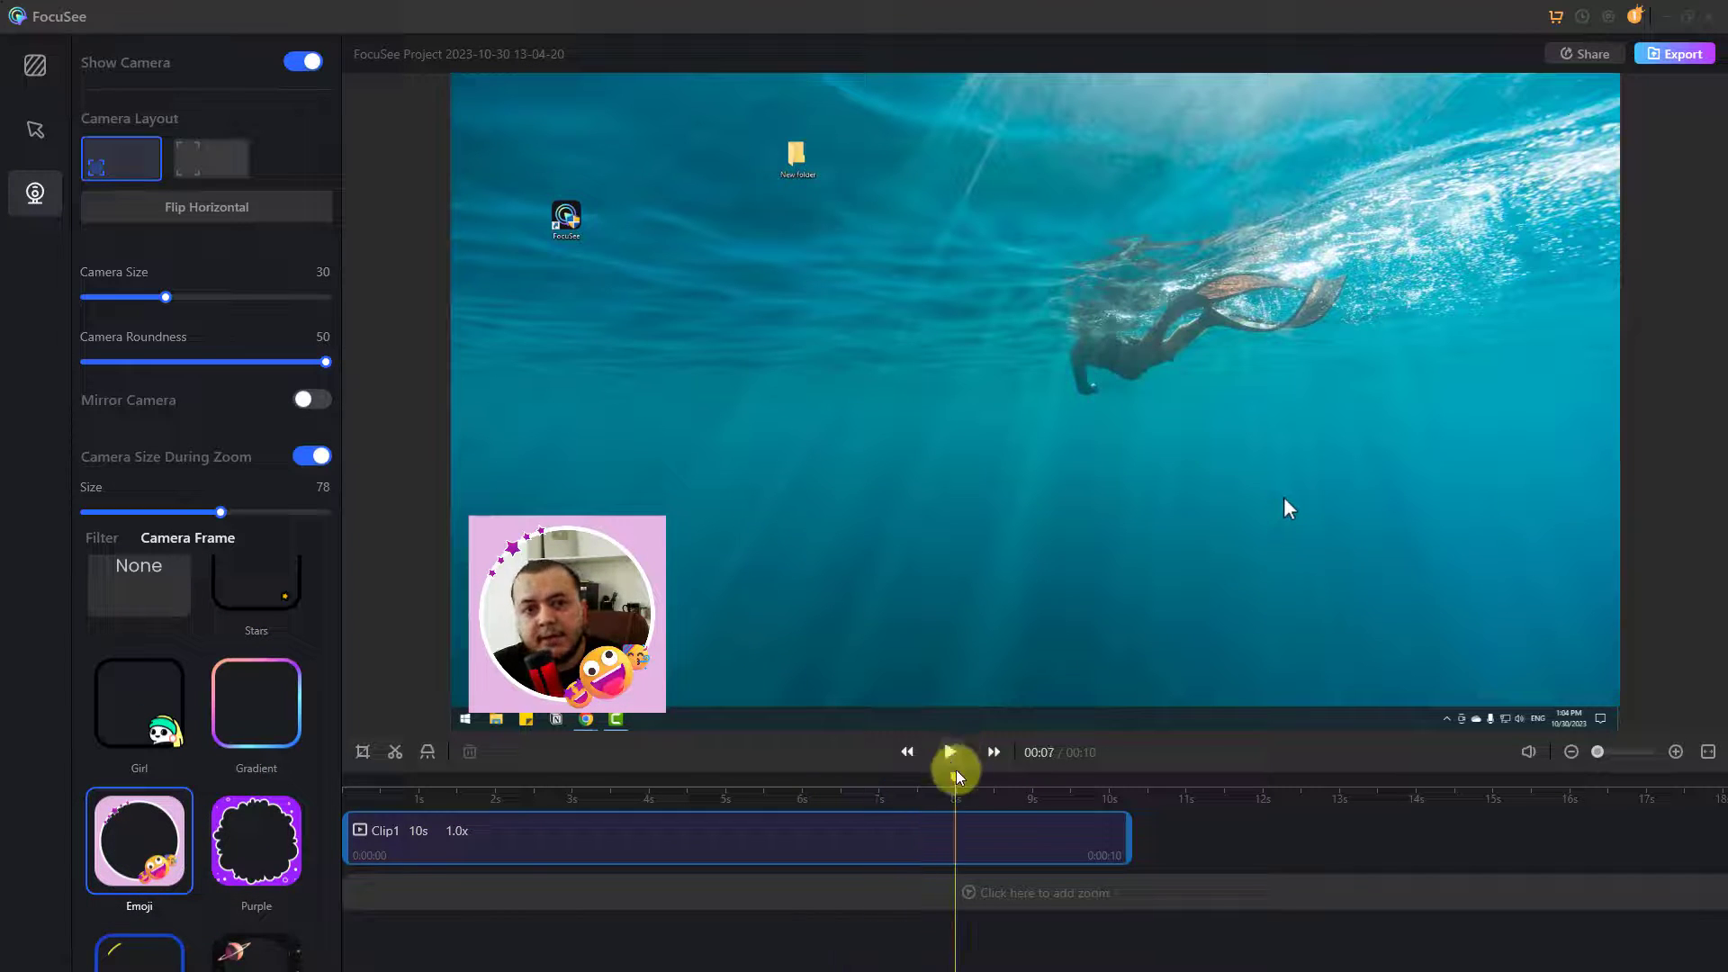
pyautogui.click(255, 697)
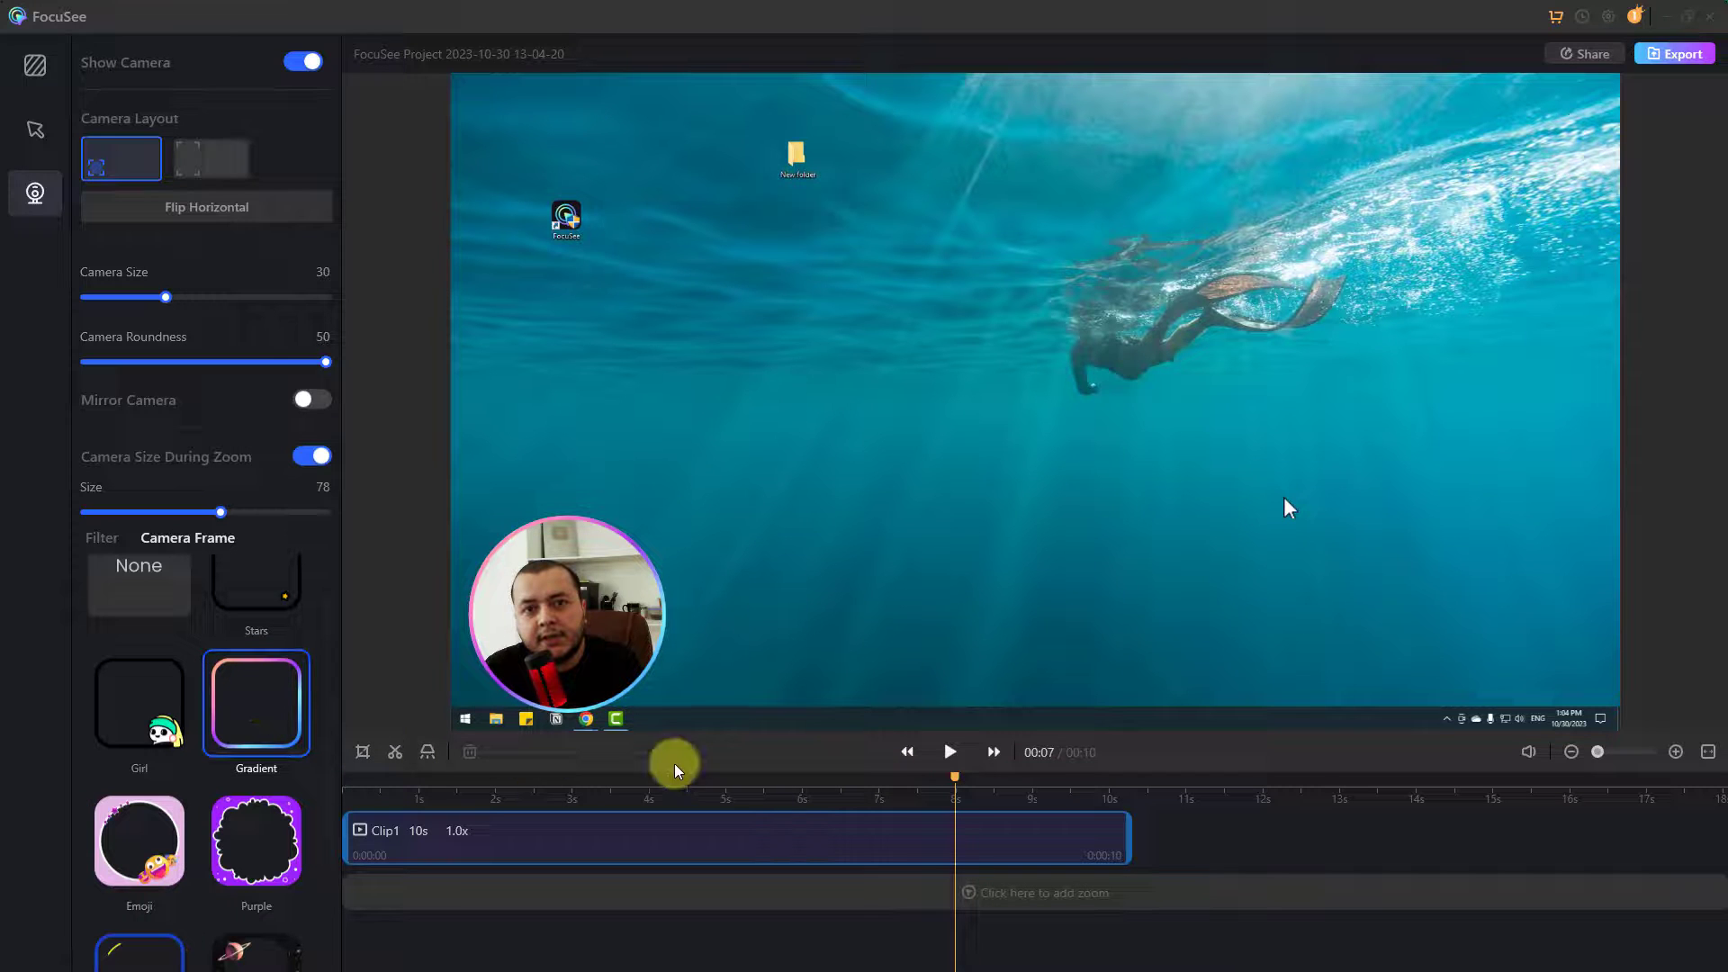
pyautogui.click(456, 783)
pyautogui.click(950, 752)
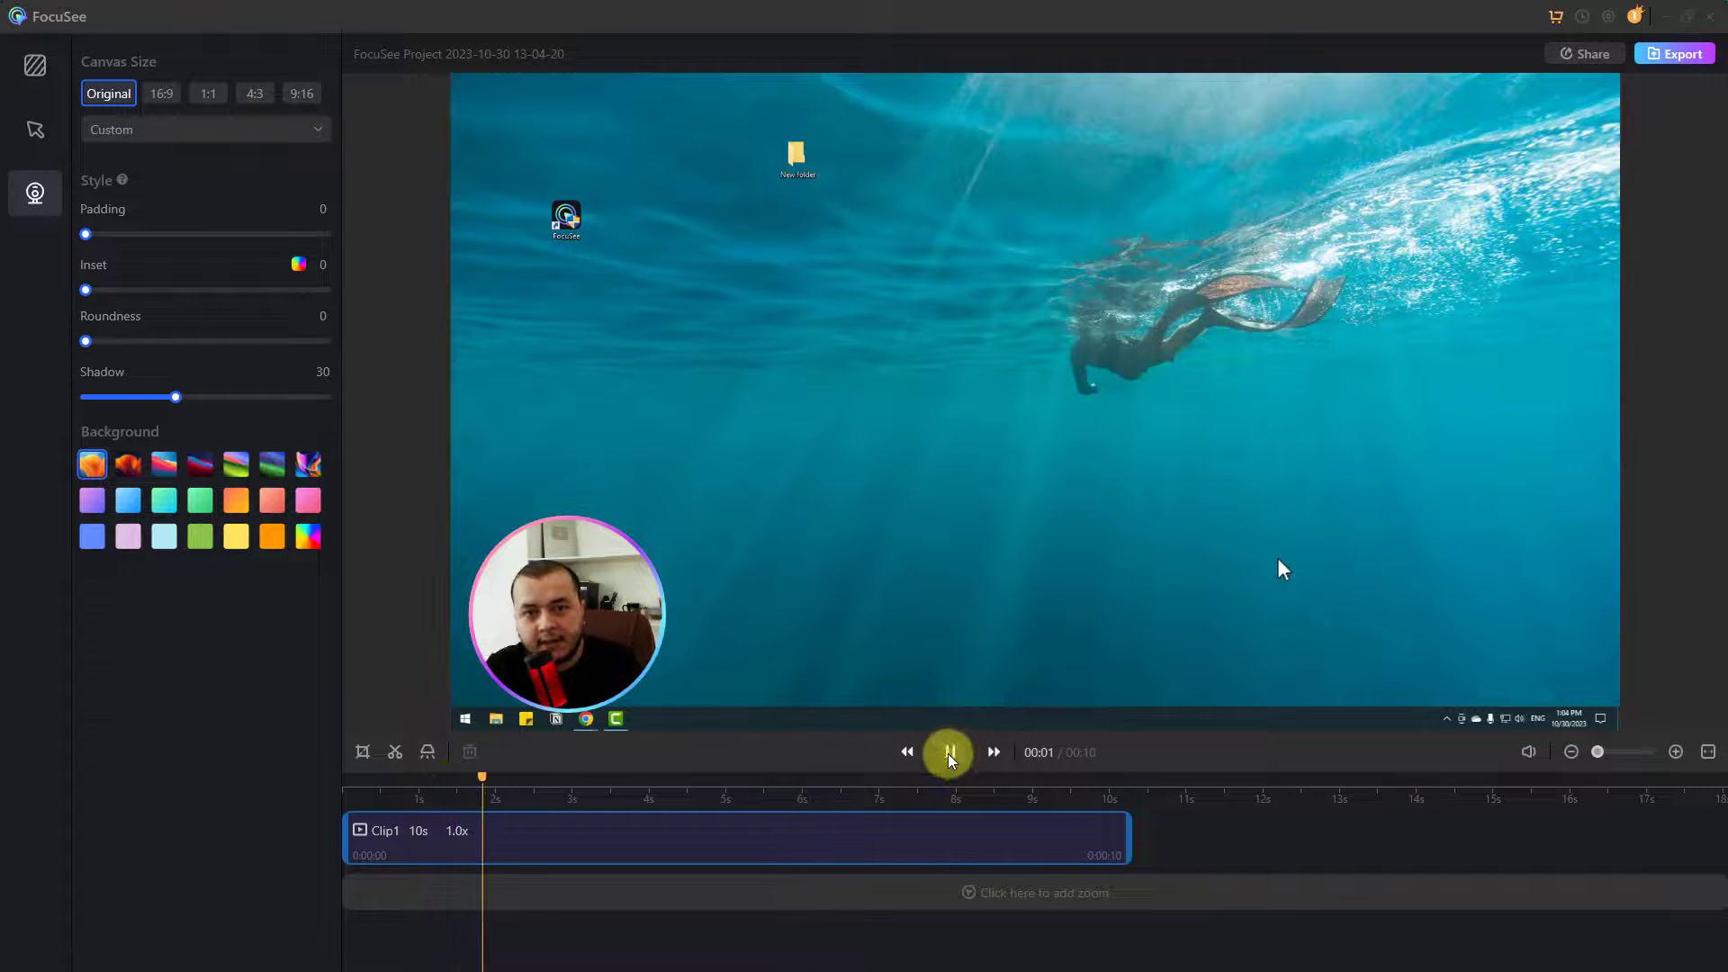
pyautogui.click(949, 753)
# Step: Try the Plant and Universe frames, settle on Gradient, set Camera Size to 26 and rewind
pyautogui.click(715, 842)
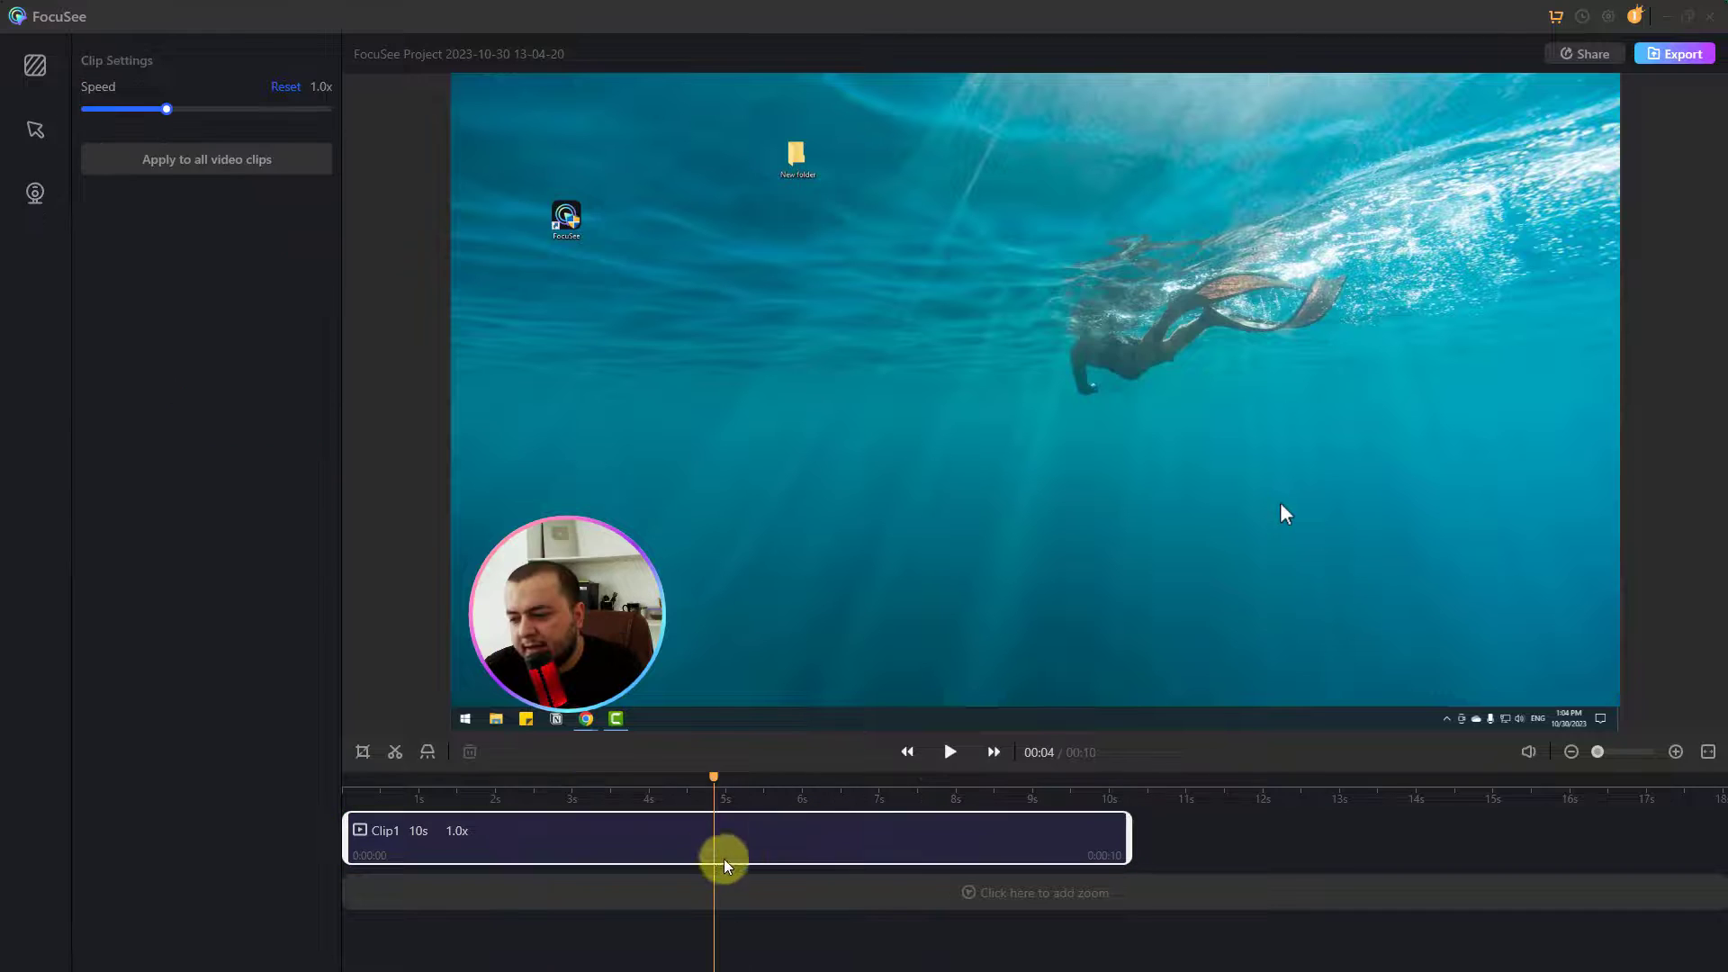
pyautogui.click(29, 210)
pyautogui.scroll(1, 220, 790)
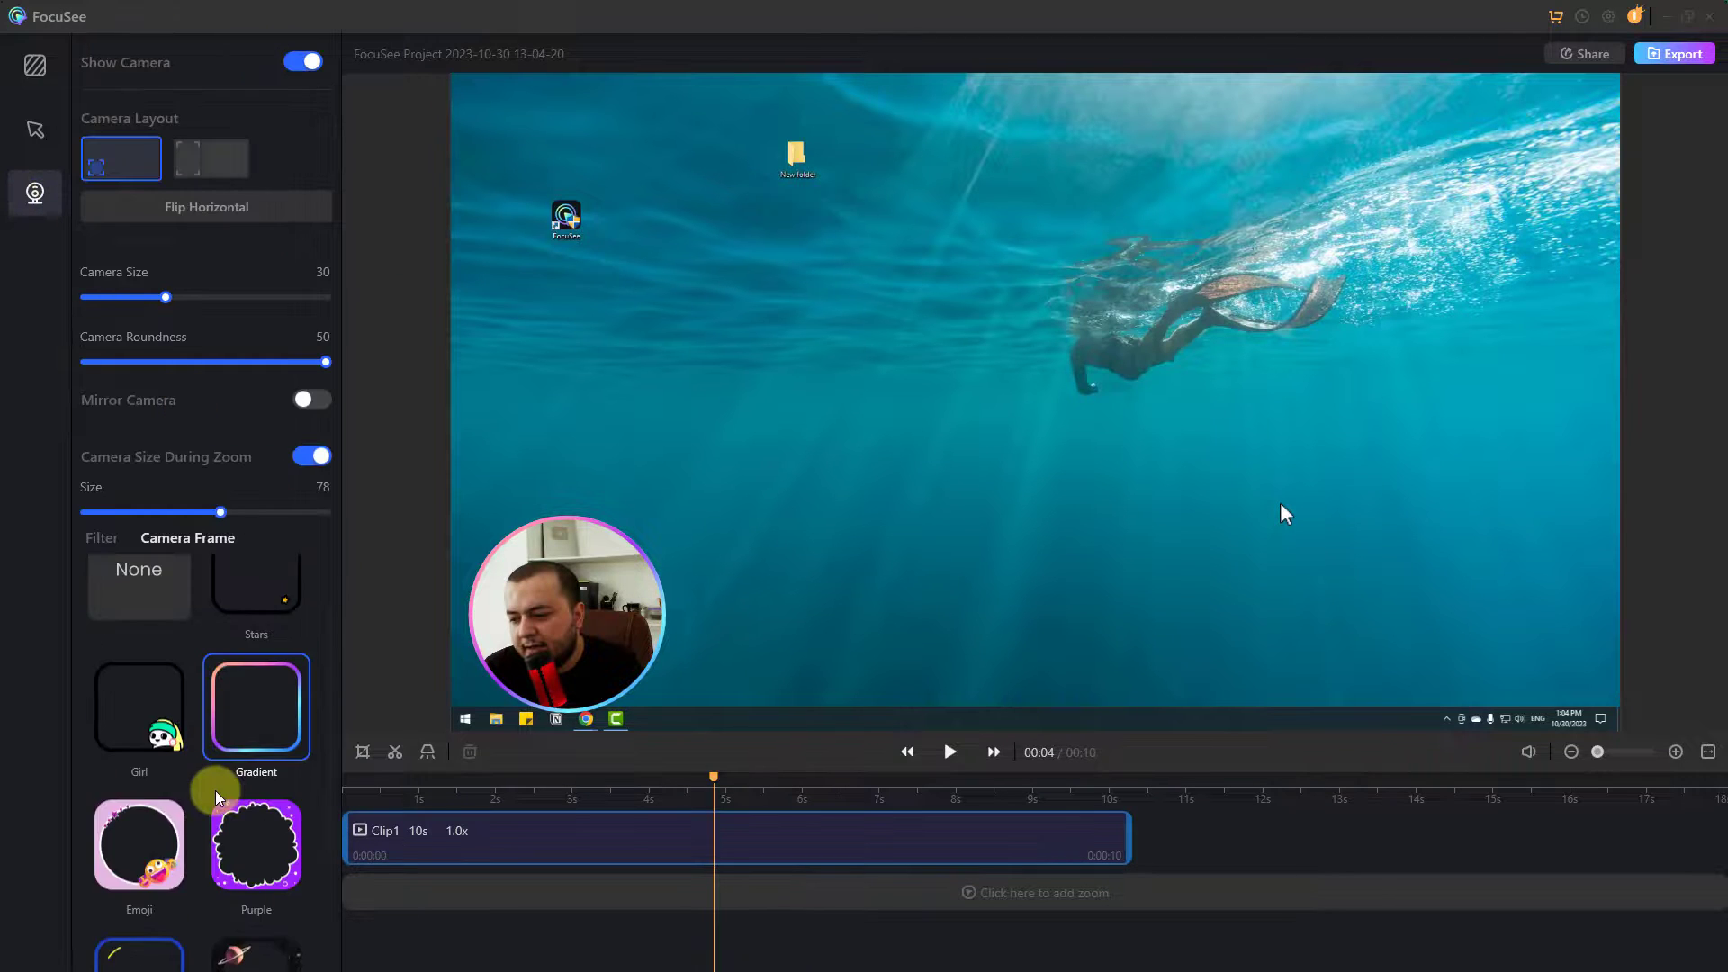
pyautogui.scroll(-3, 219, 805)
pyautogui.click(196, 881)
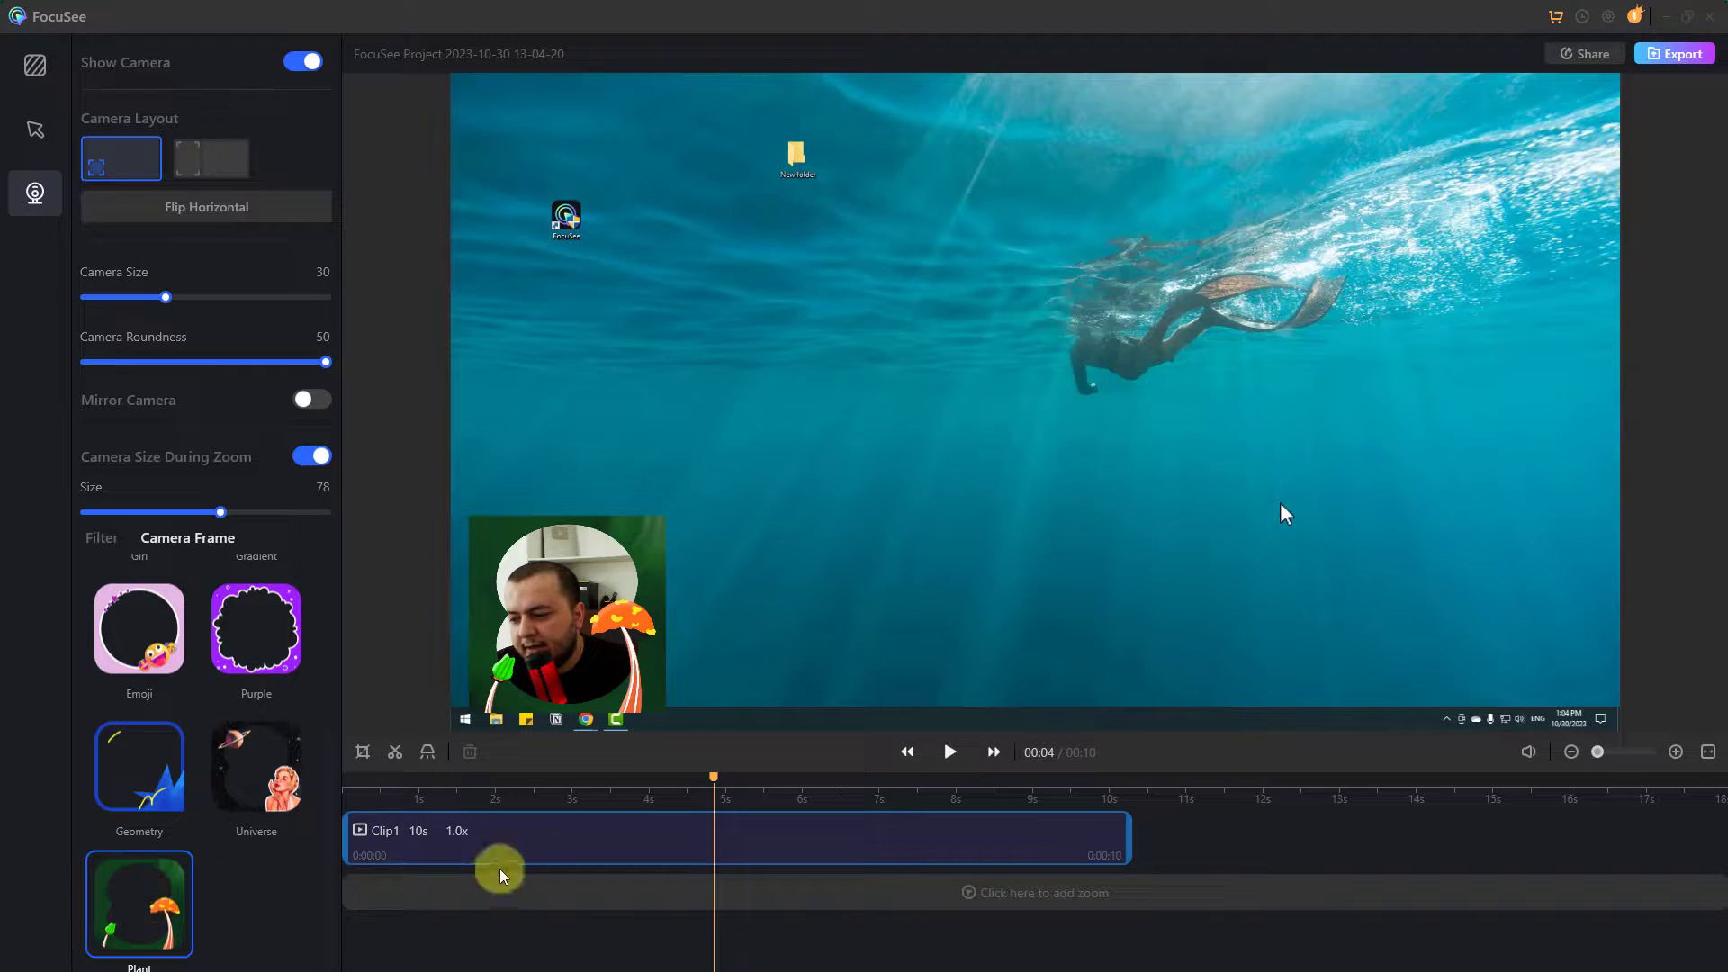
pyautogui.click(267, 779)
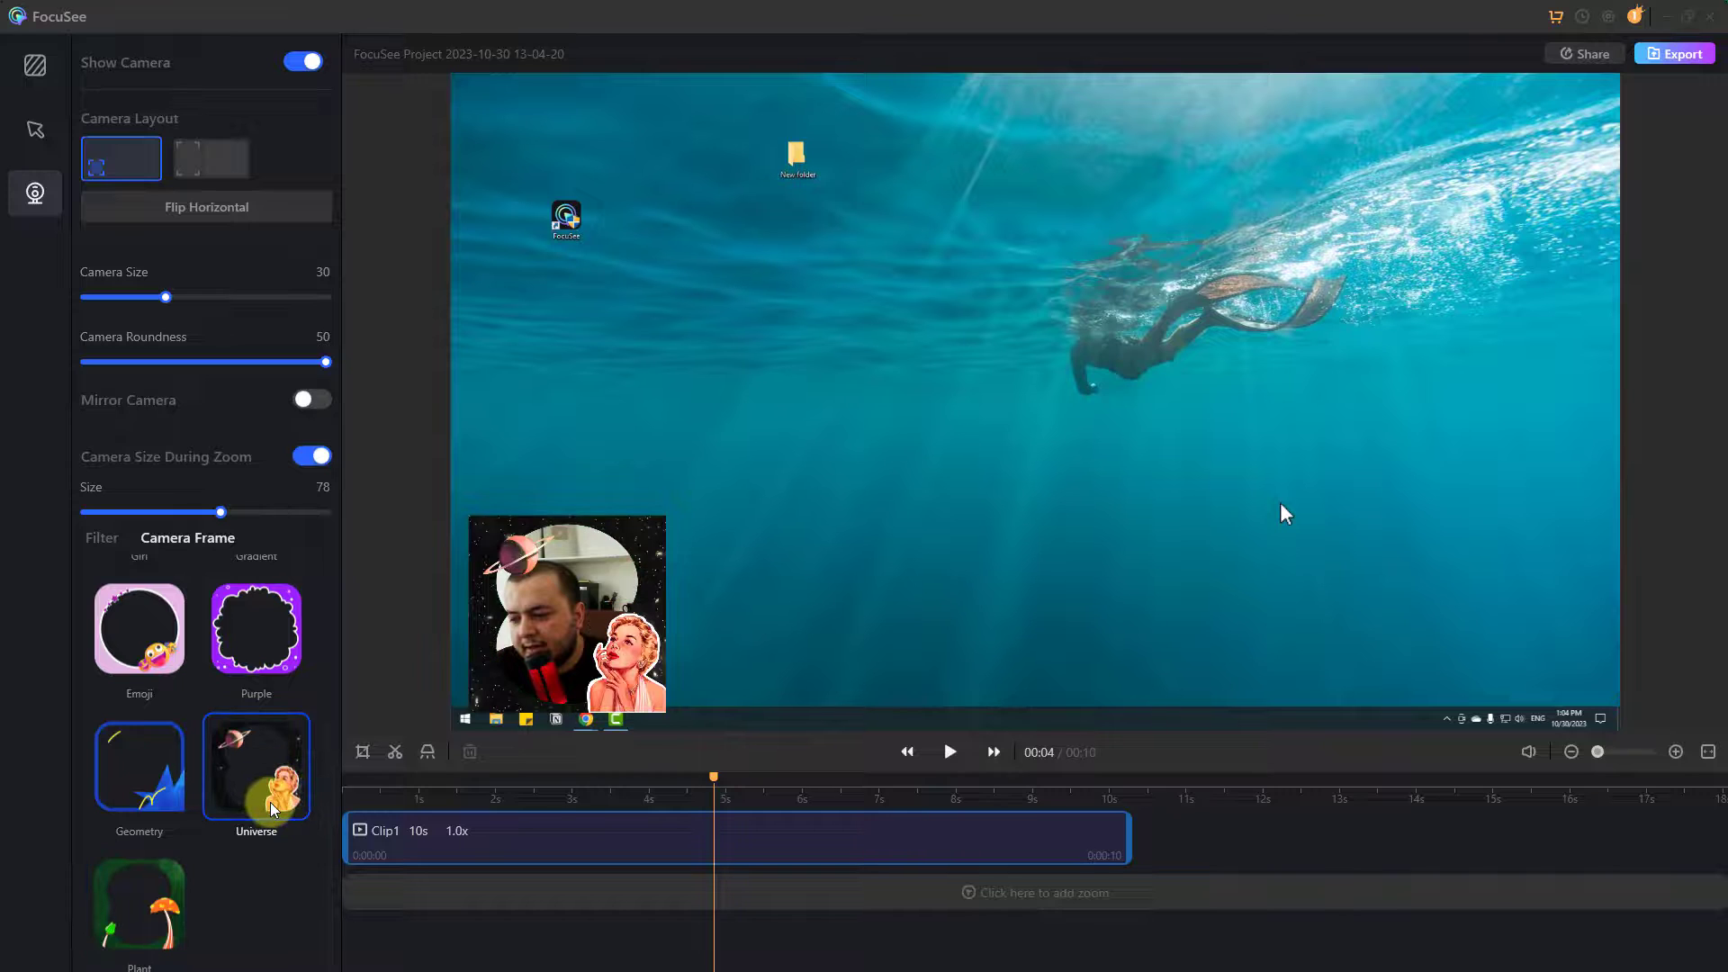
pyautogui.scroll(2, 267, 783)
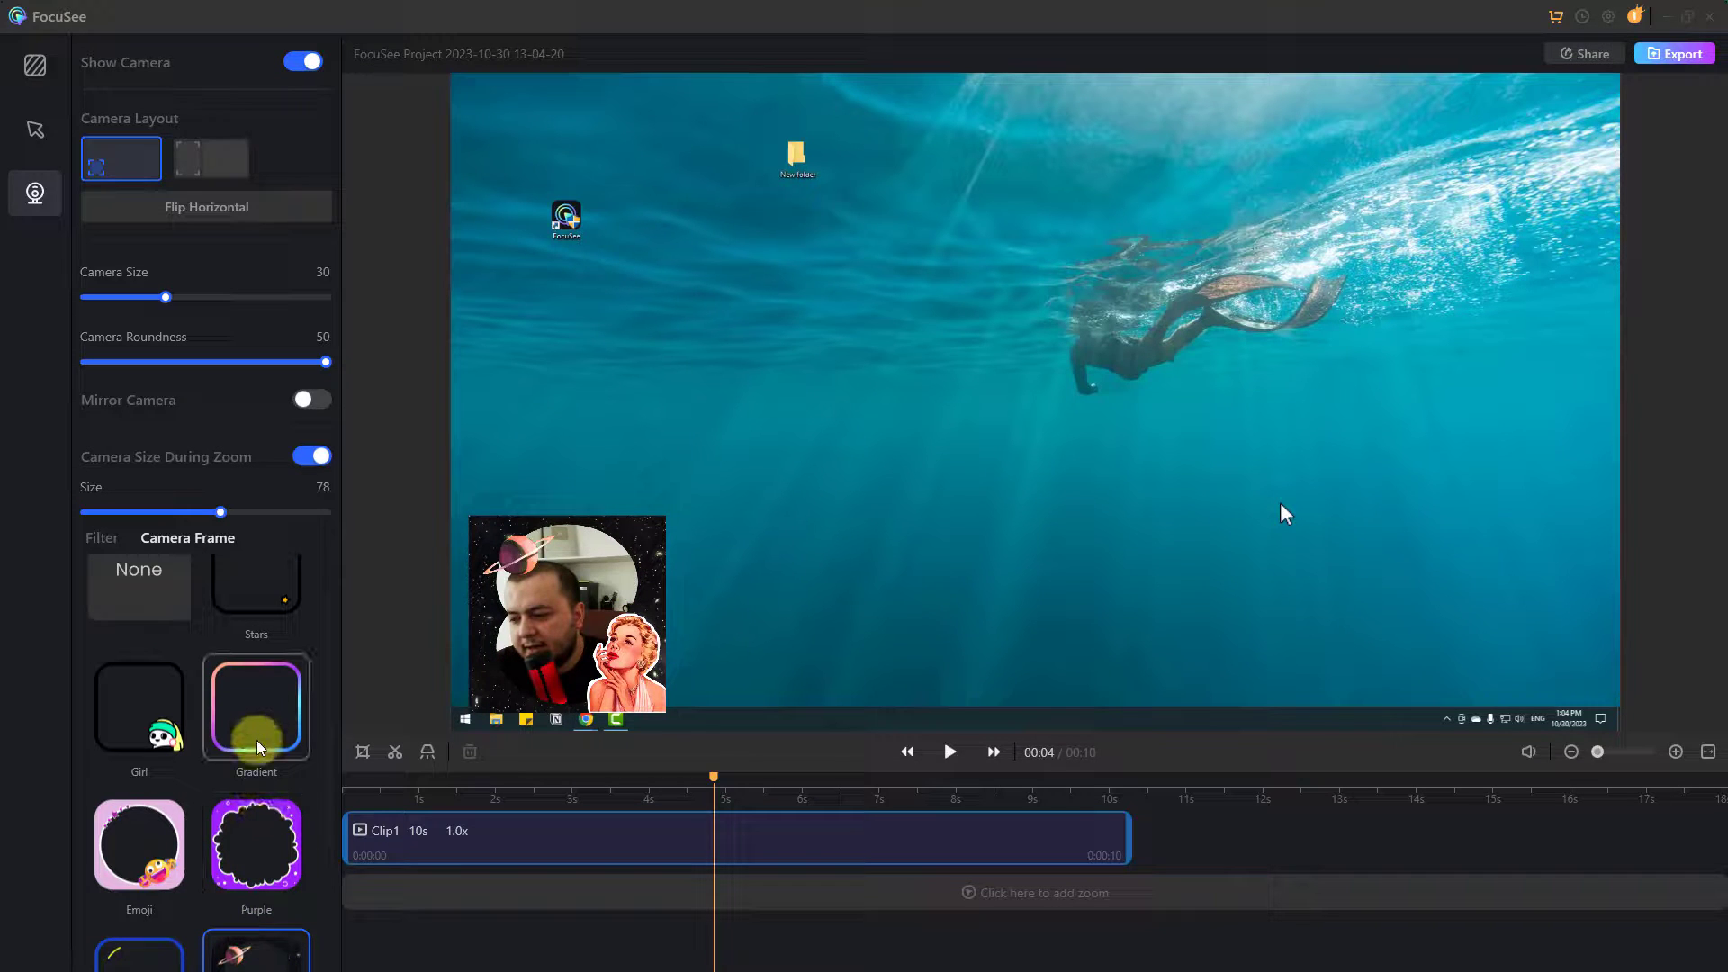
pyautogui.click(253, 712)
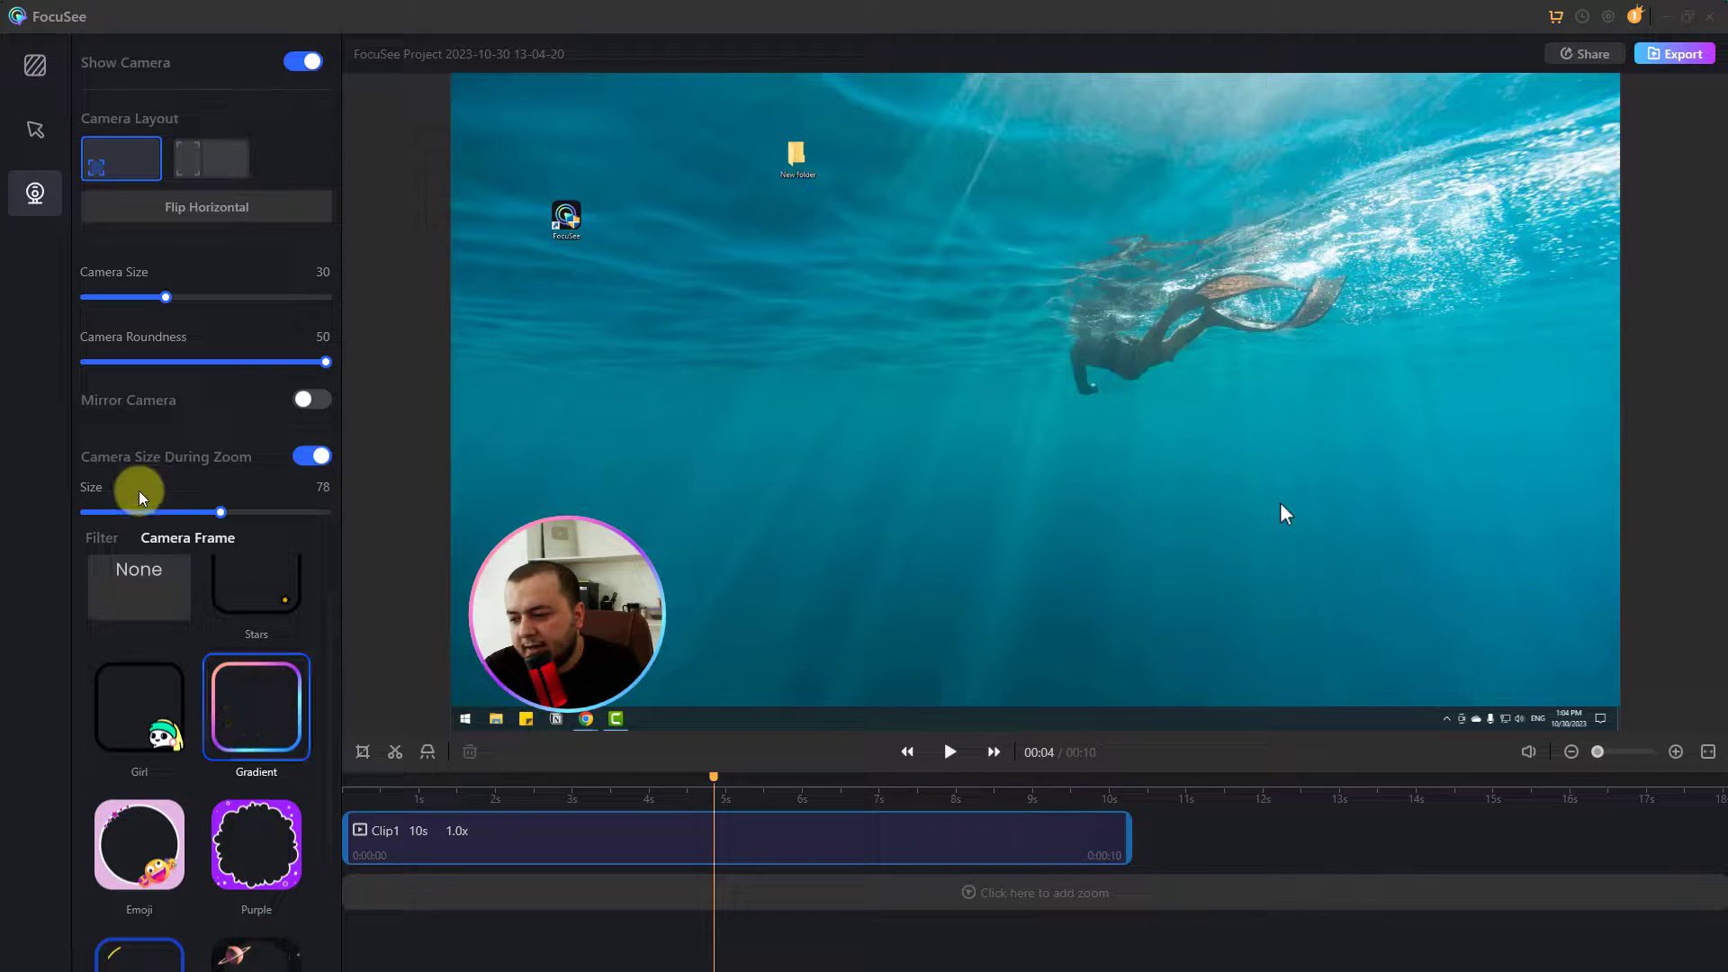
pyautogui.moveTo(165, 298); pyautogui.dragTo(133, 297)
pyautogui.moveTo(711, 788); pyautogui.dragTo(340, 790)
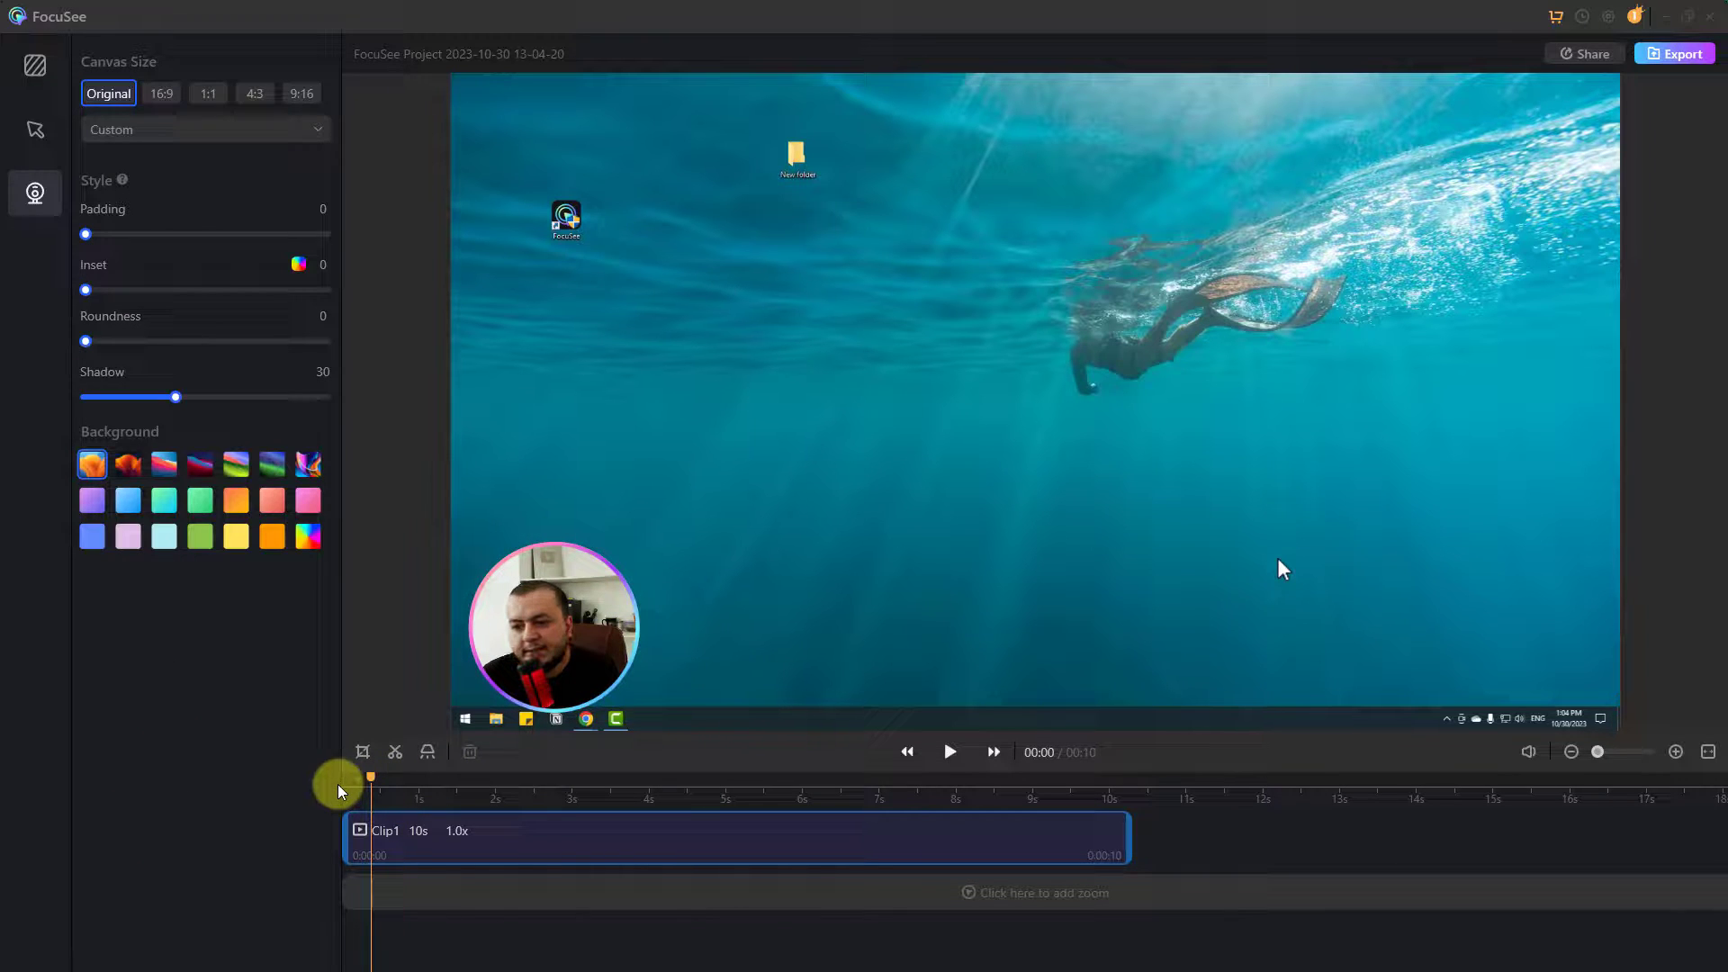
pyautogui.click(951, 751)
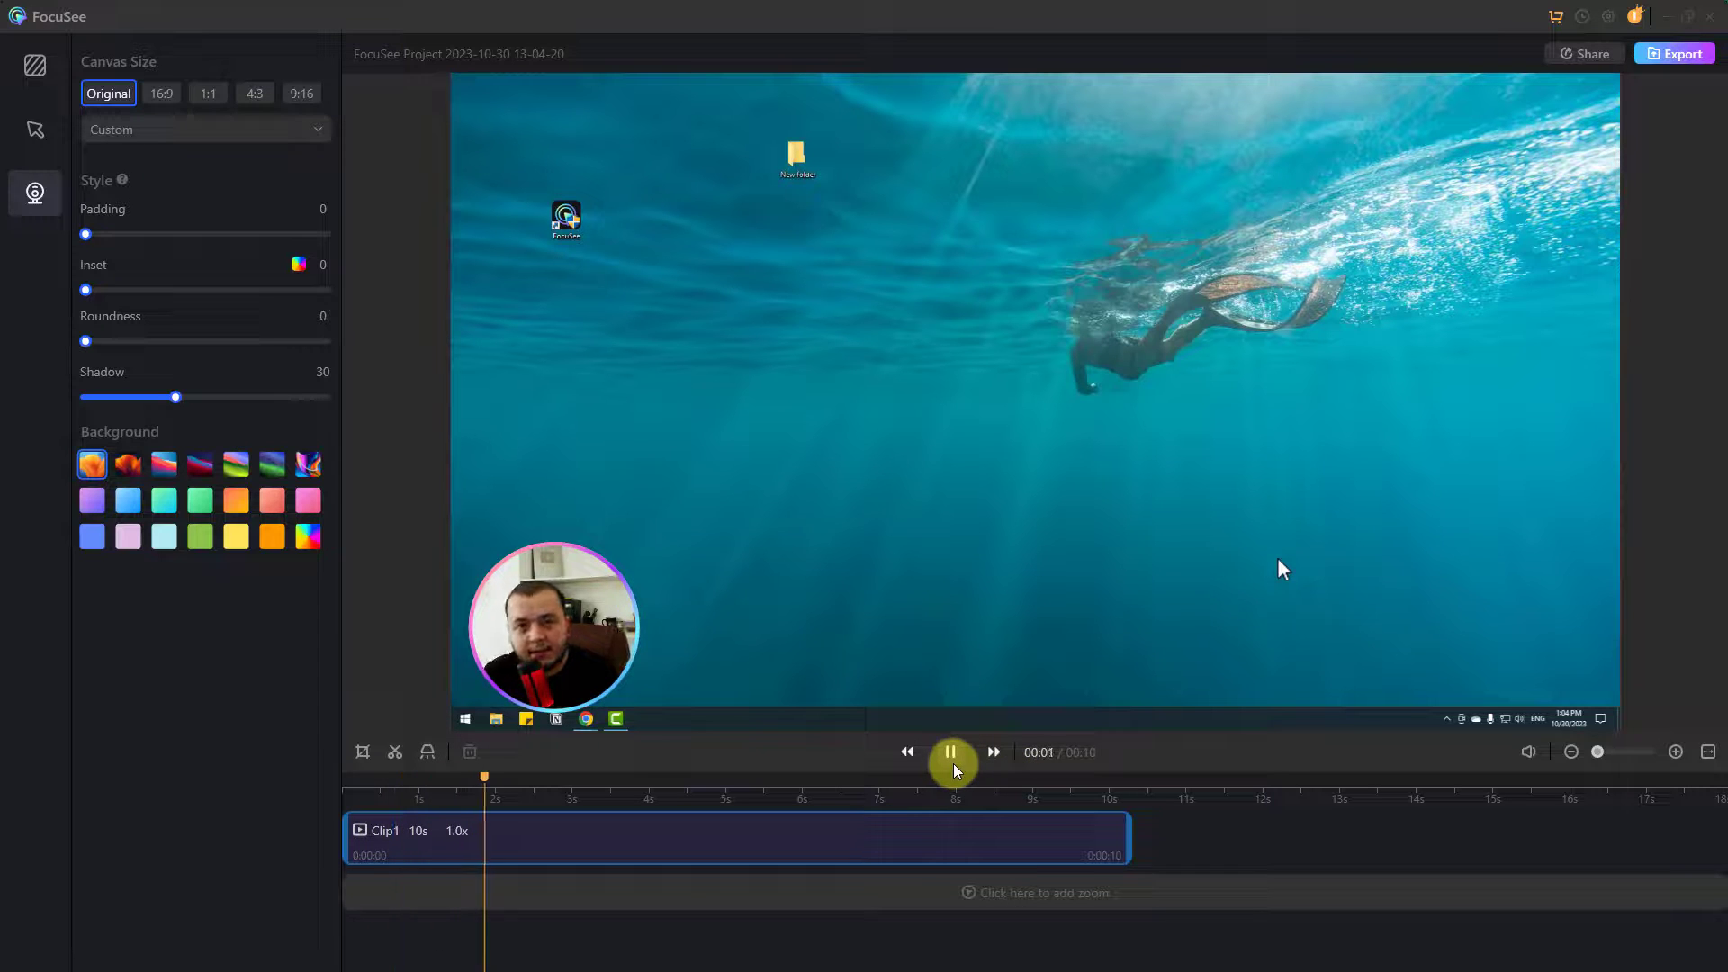
pyautogui.click(952, 761)
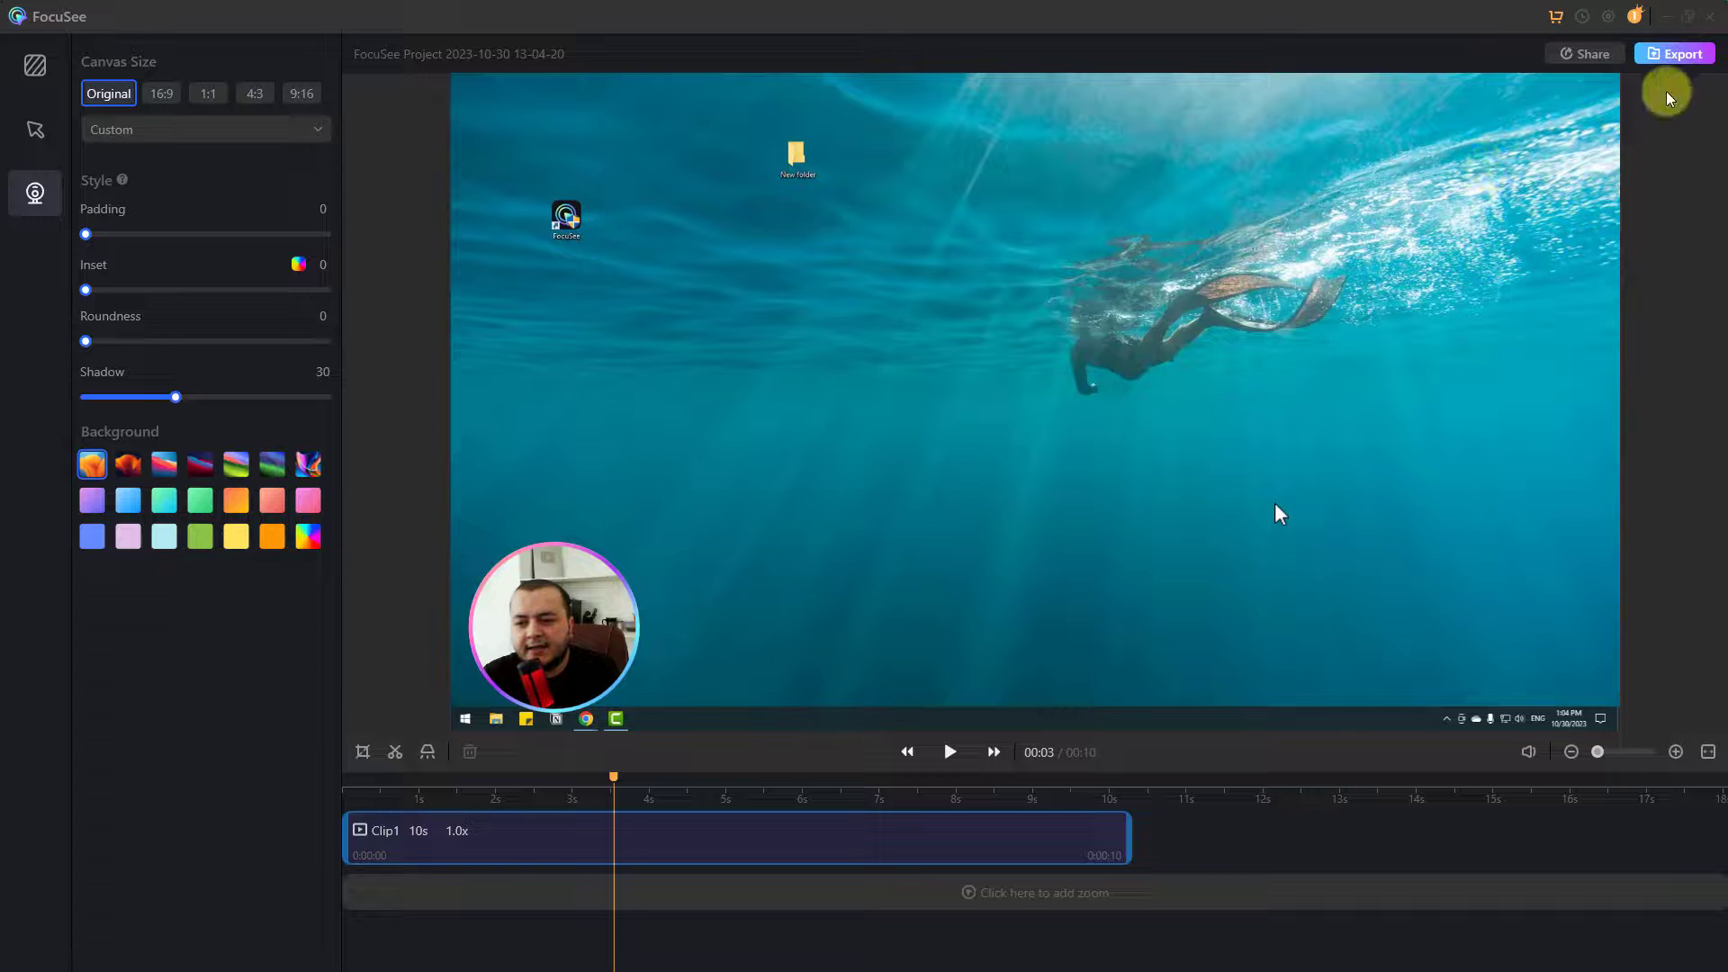
pyautogui.click(1590, 57)
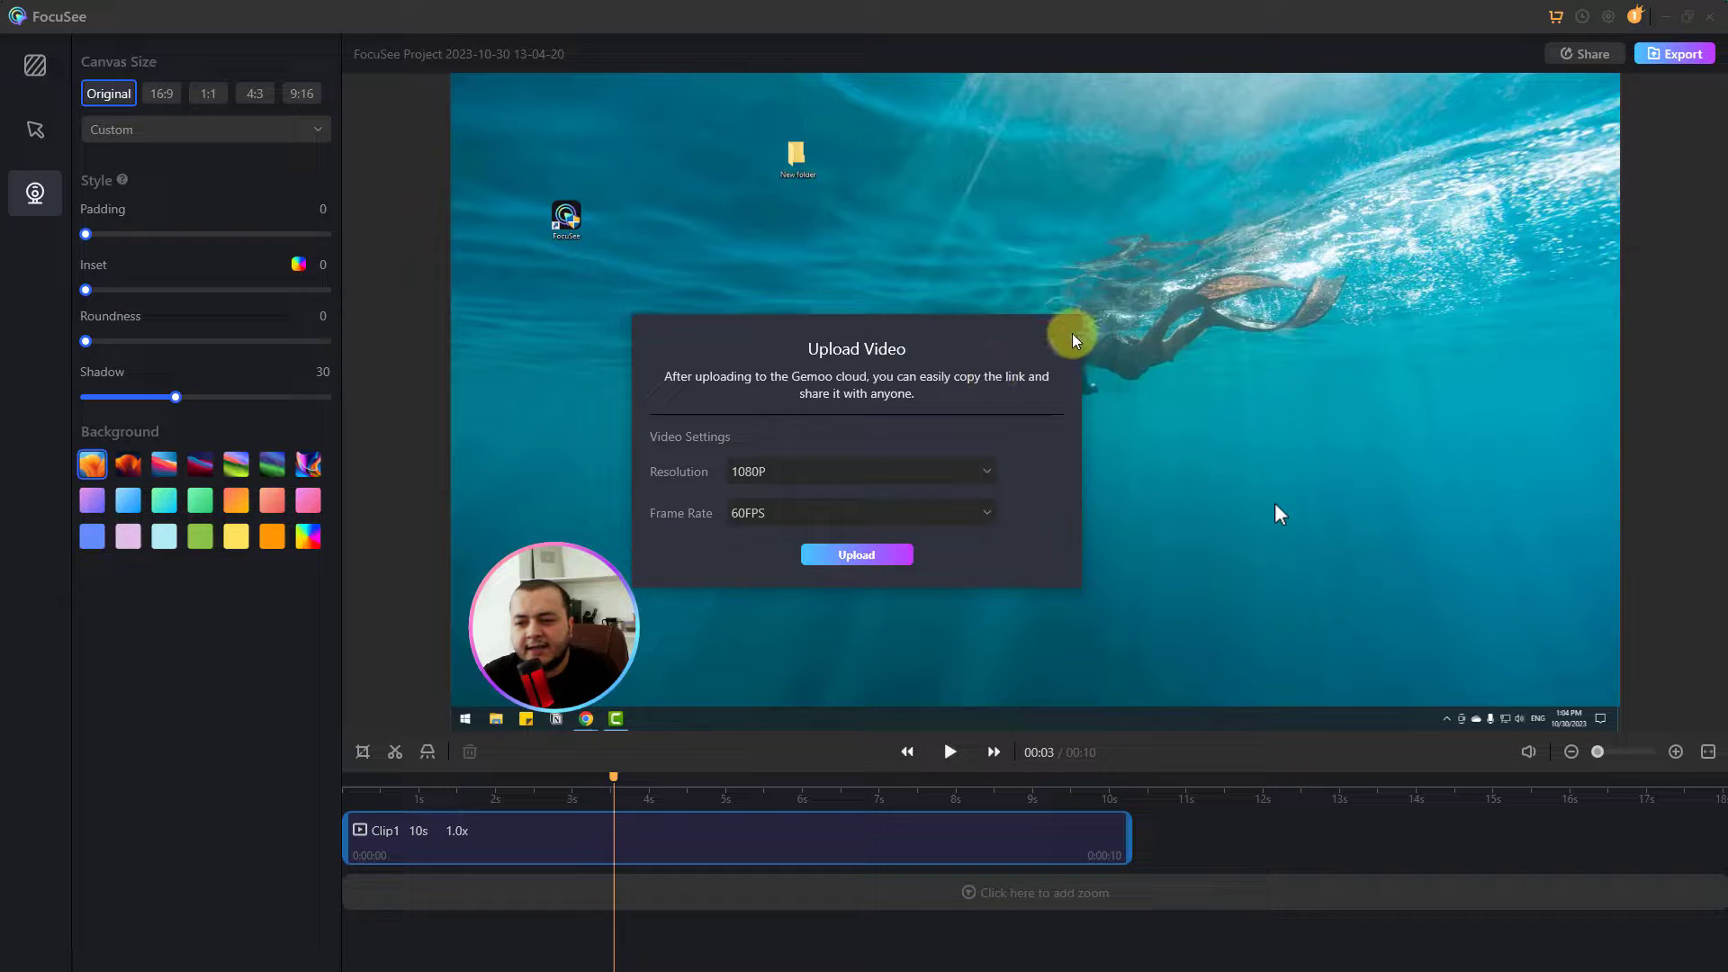
# Step: Export the project as a 1080P, 60FPS MP4 video, then minimize FocuSee to reveal the desktop
pyautogui.click(1668, 56)
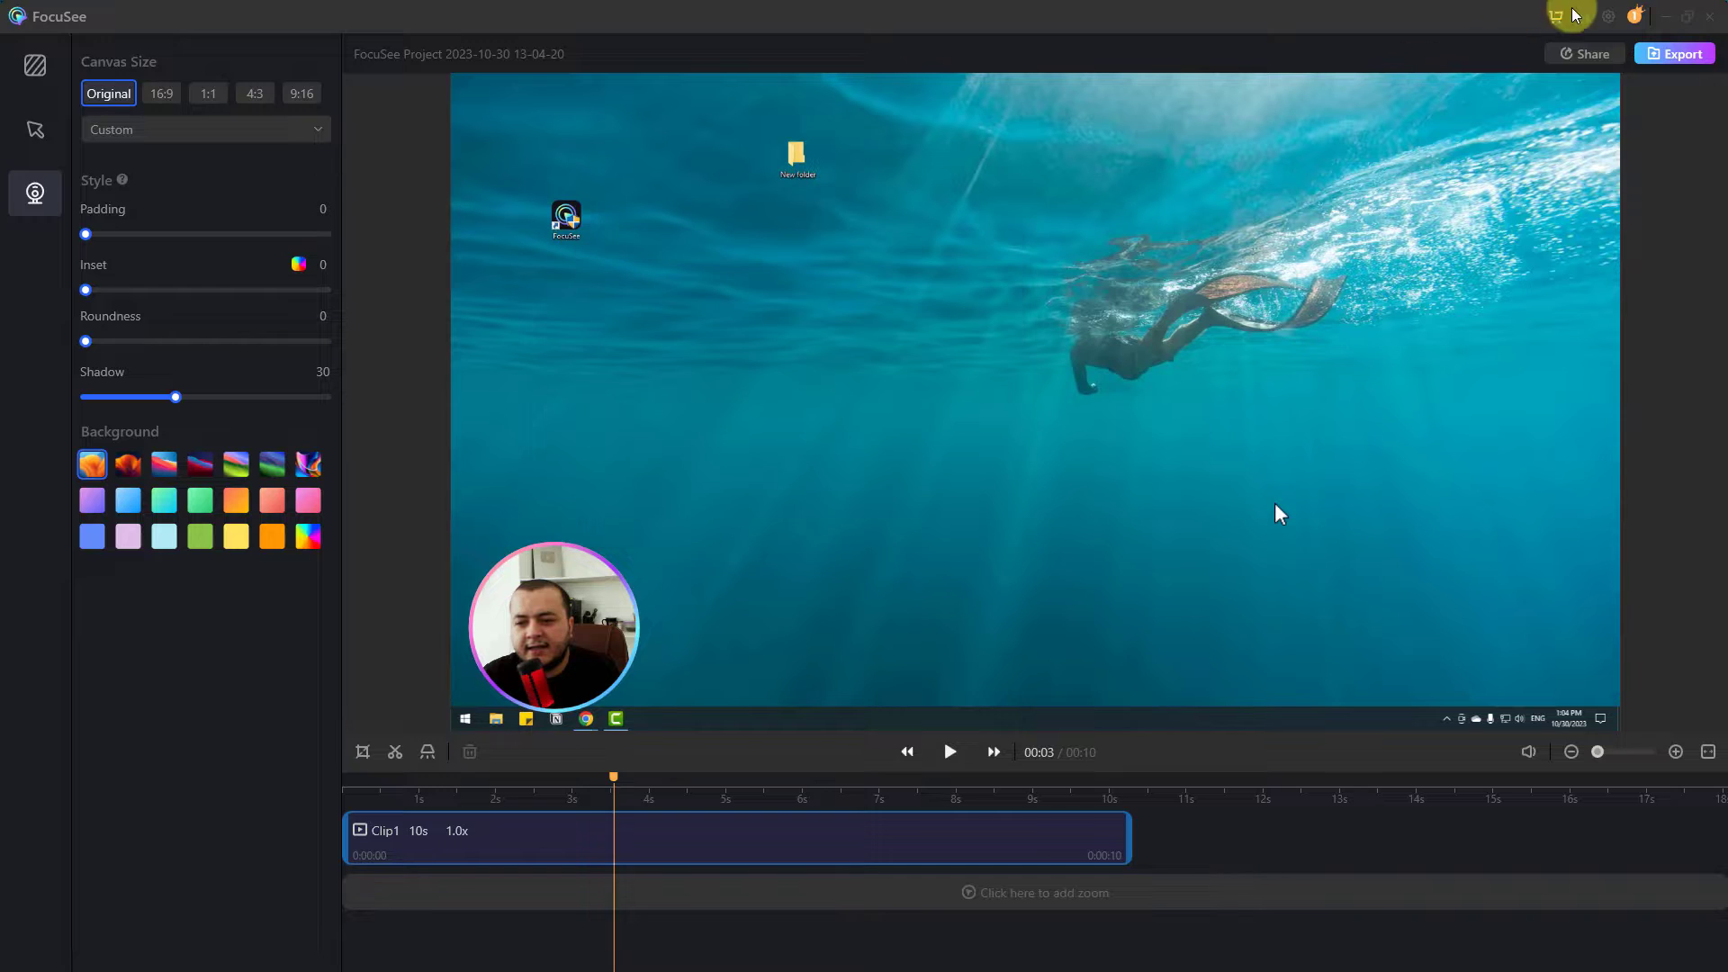
pyautogui.click(1666, 16)
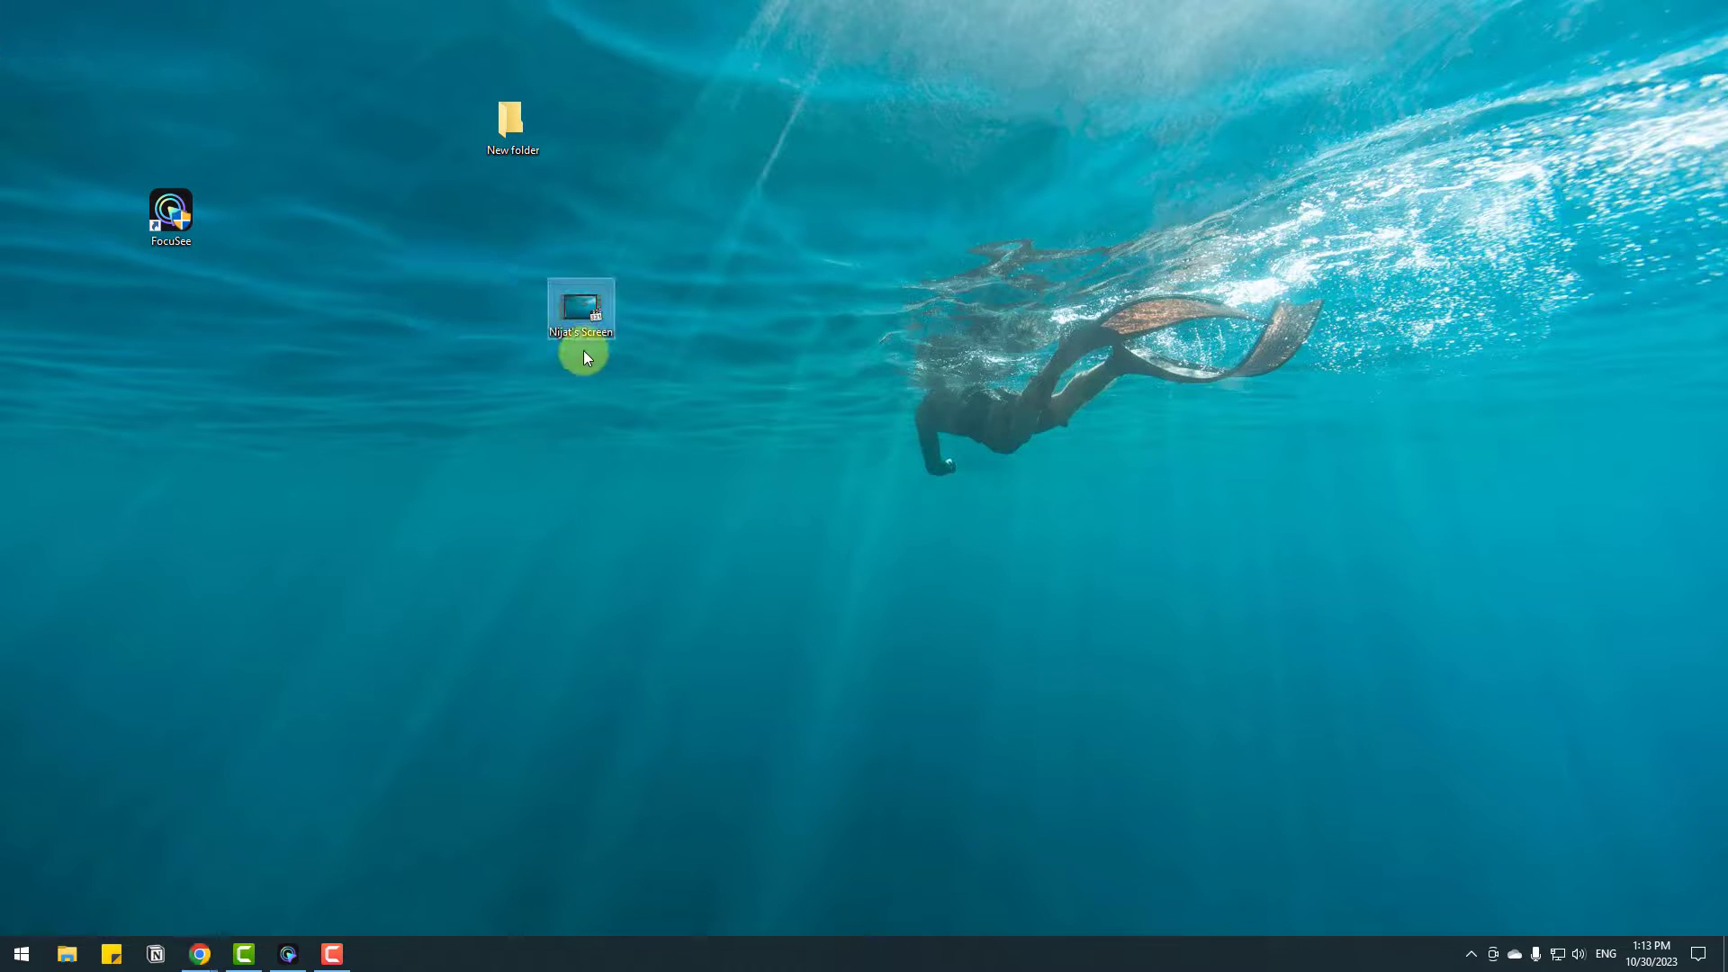
pyautogui.rightClick(590, 311)
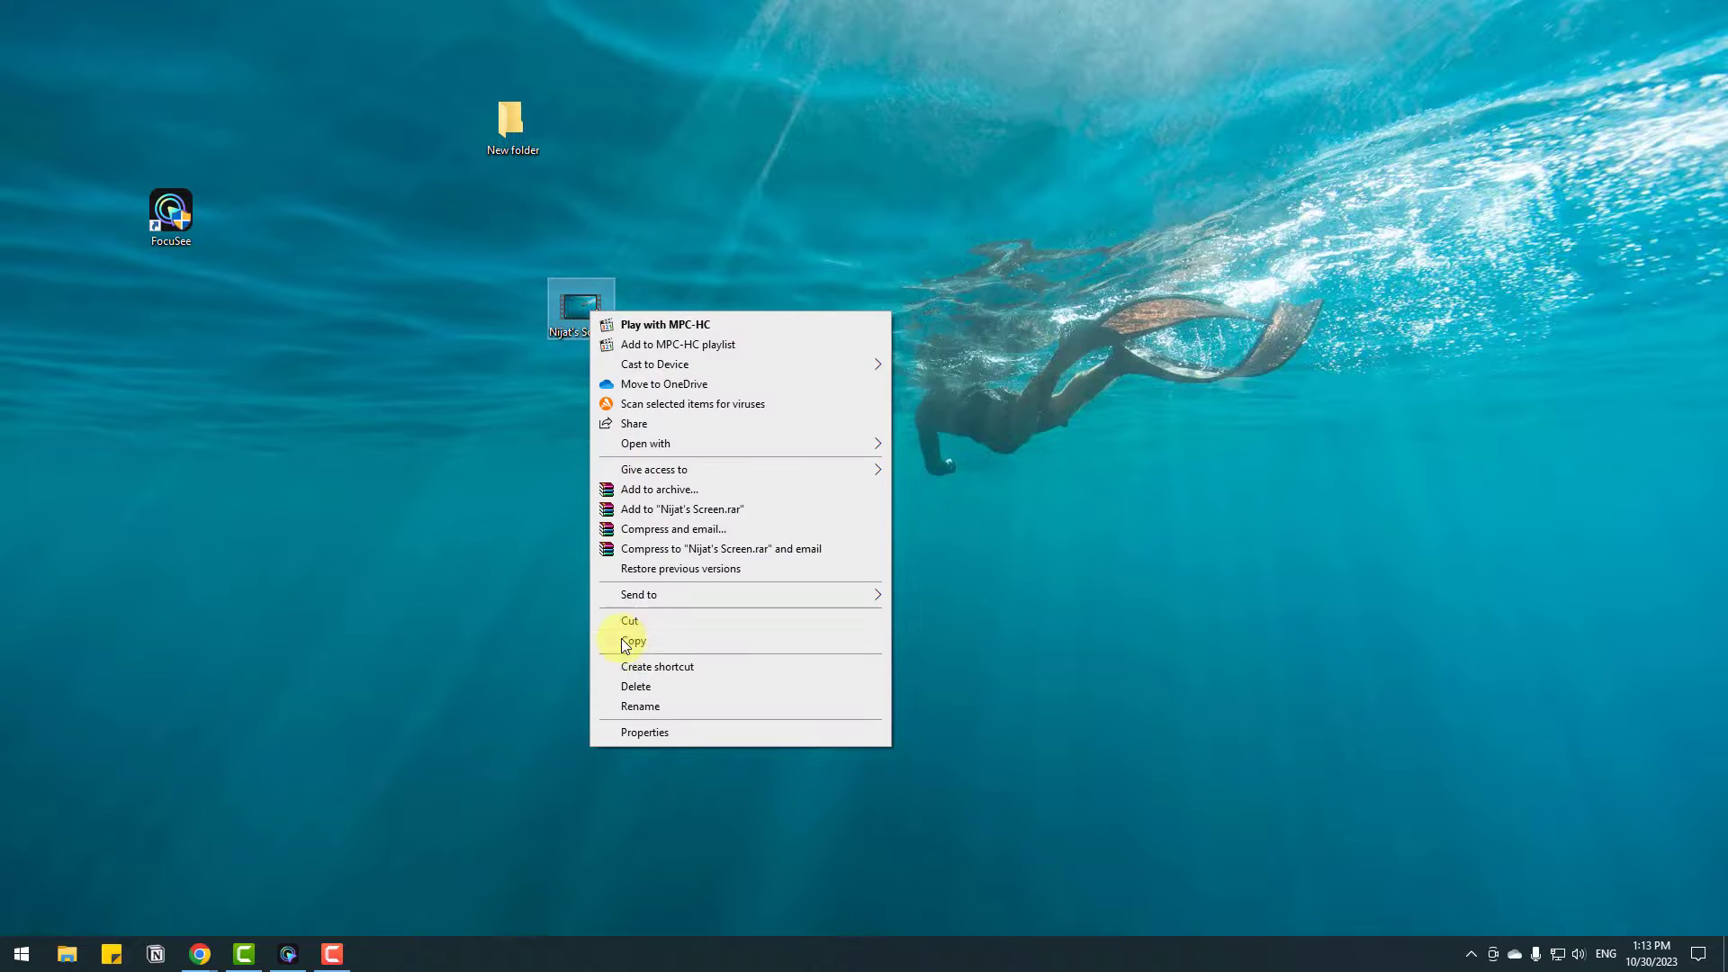
pyautogui.click(648, 729)
pyautogui.click(712, 355)
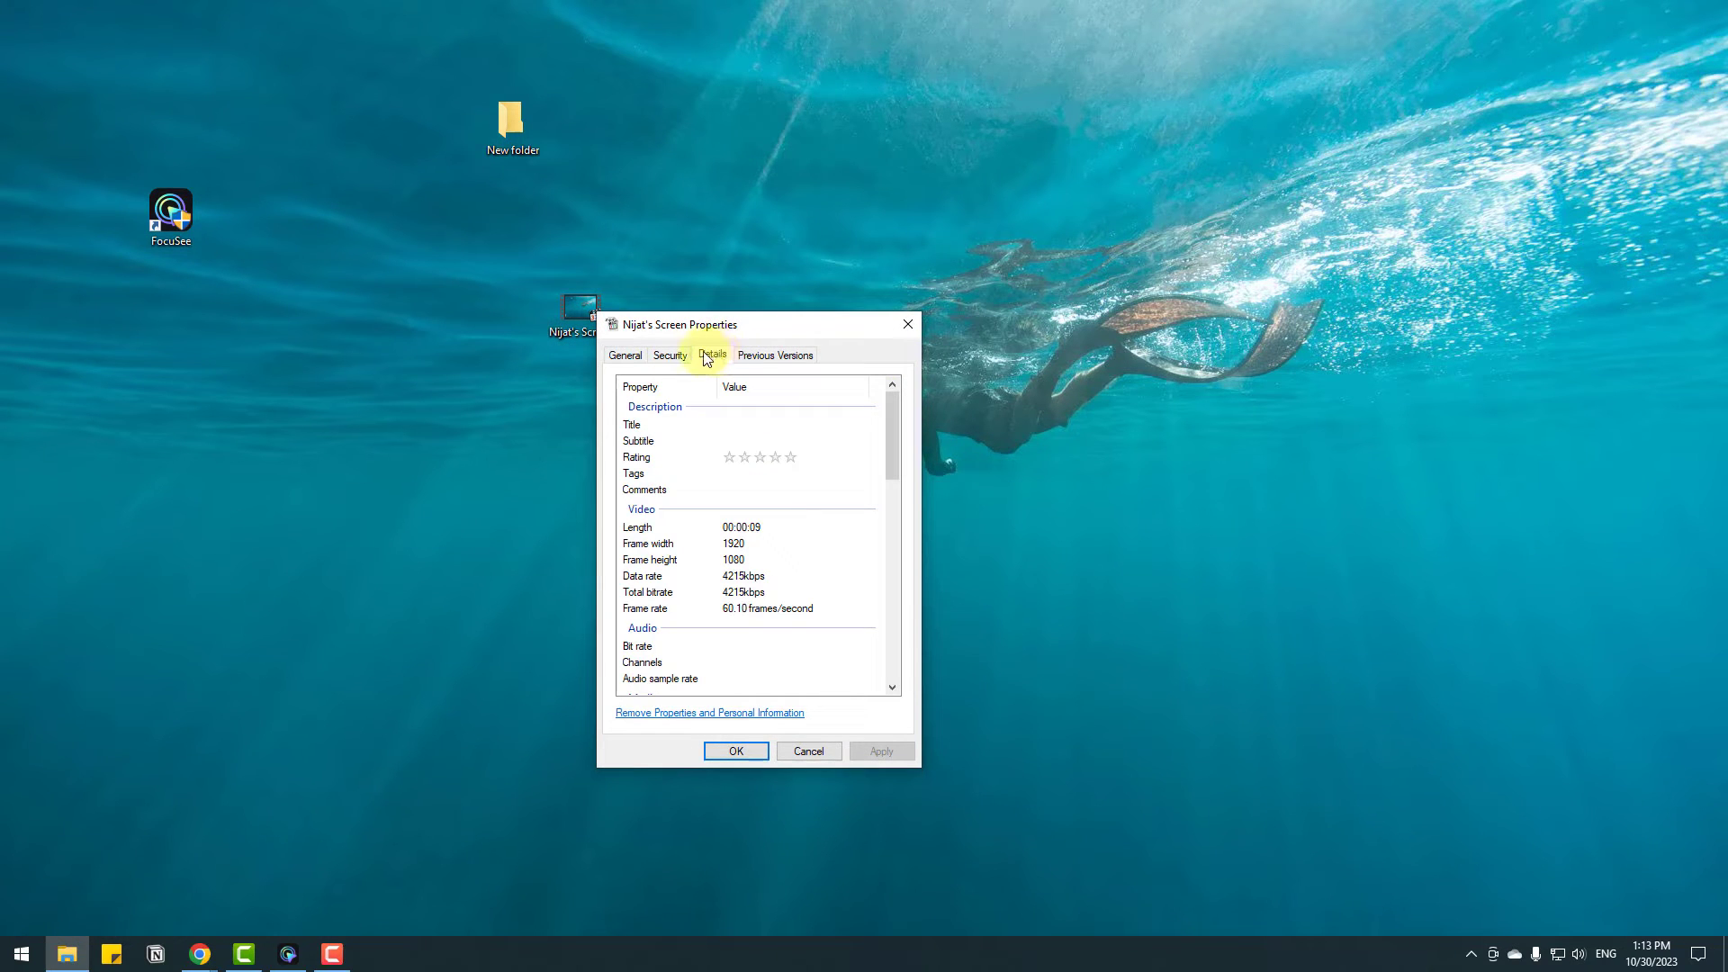
pyautogui.click(628, 357)
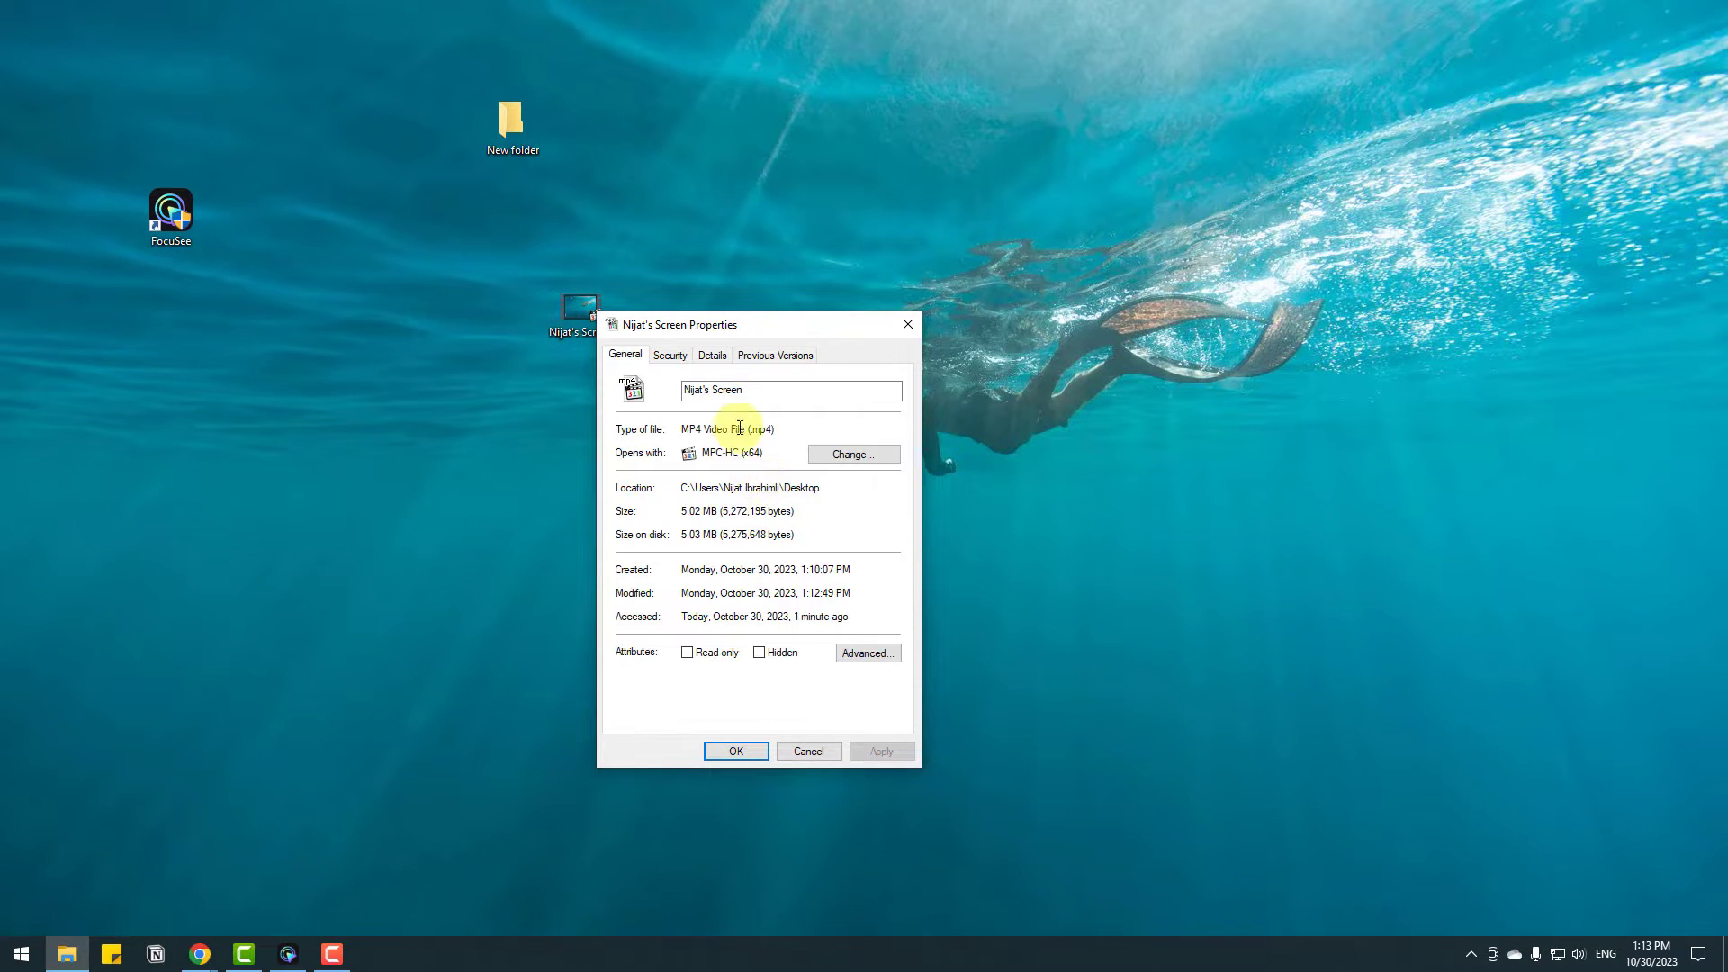
pyautogui.hotkey('ctrl', 'Tab')
pyautogui.hotkey('ctrl', 'Tab')
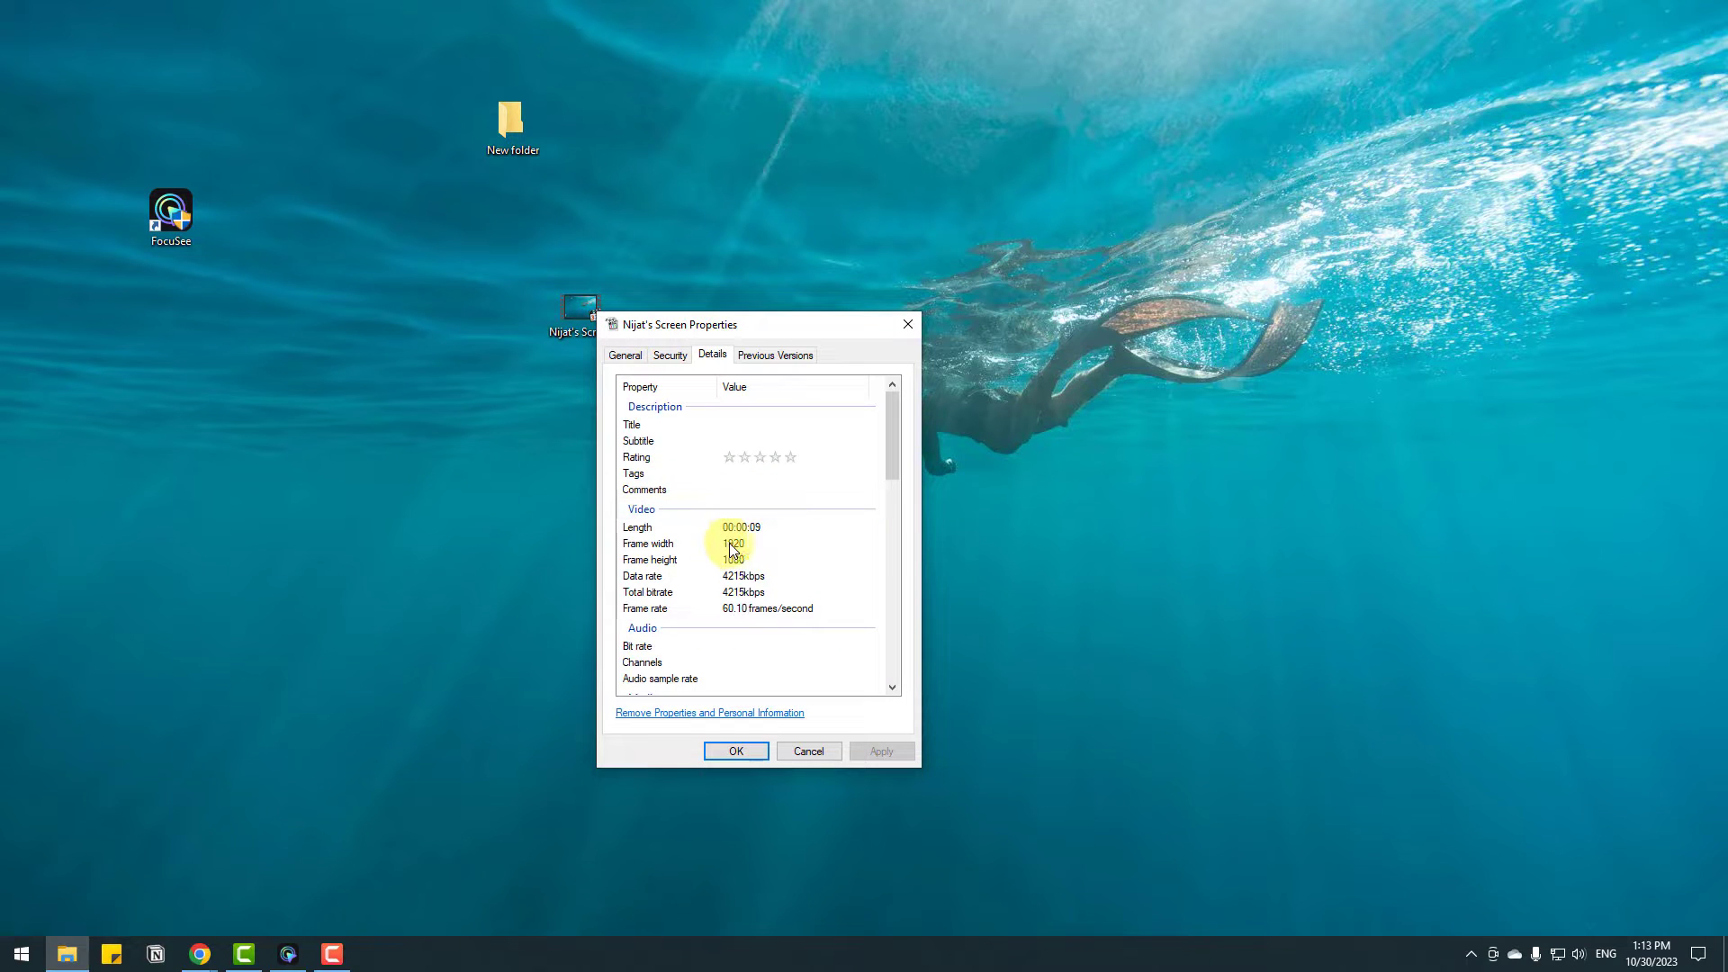
pyautogui.click(733, 544)
pyautogui.click(740, 558)
pyautogui.click(738, 546)
pyautogui.click(740, 560)
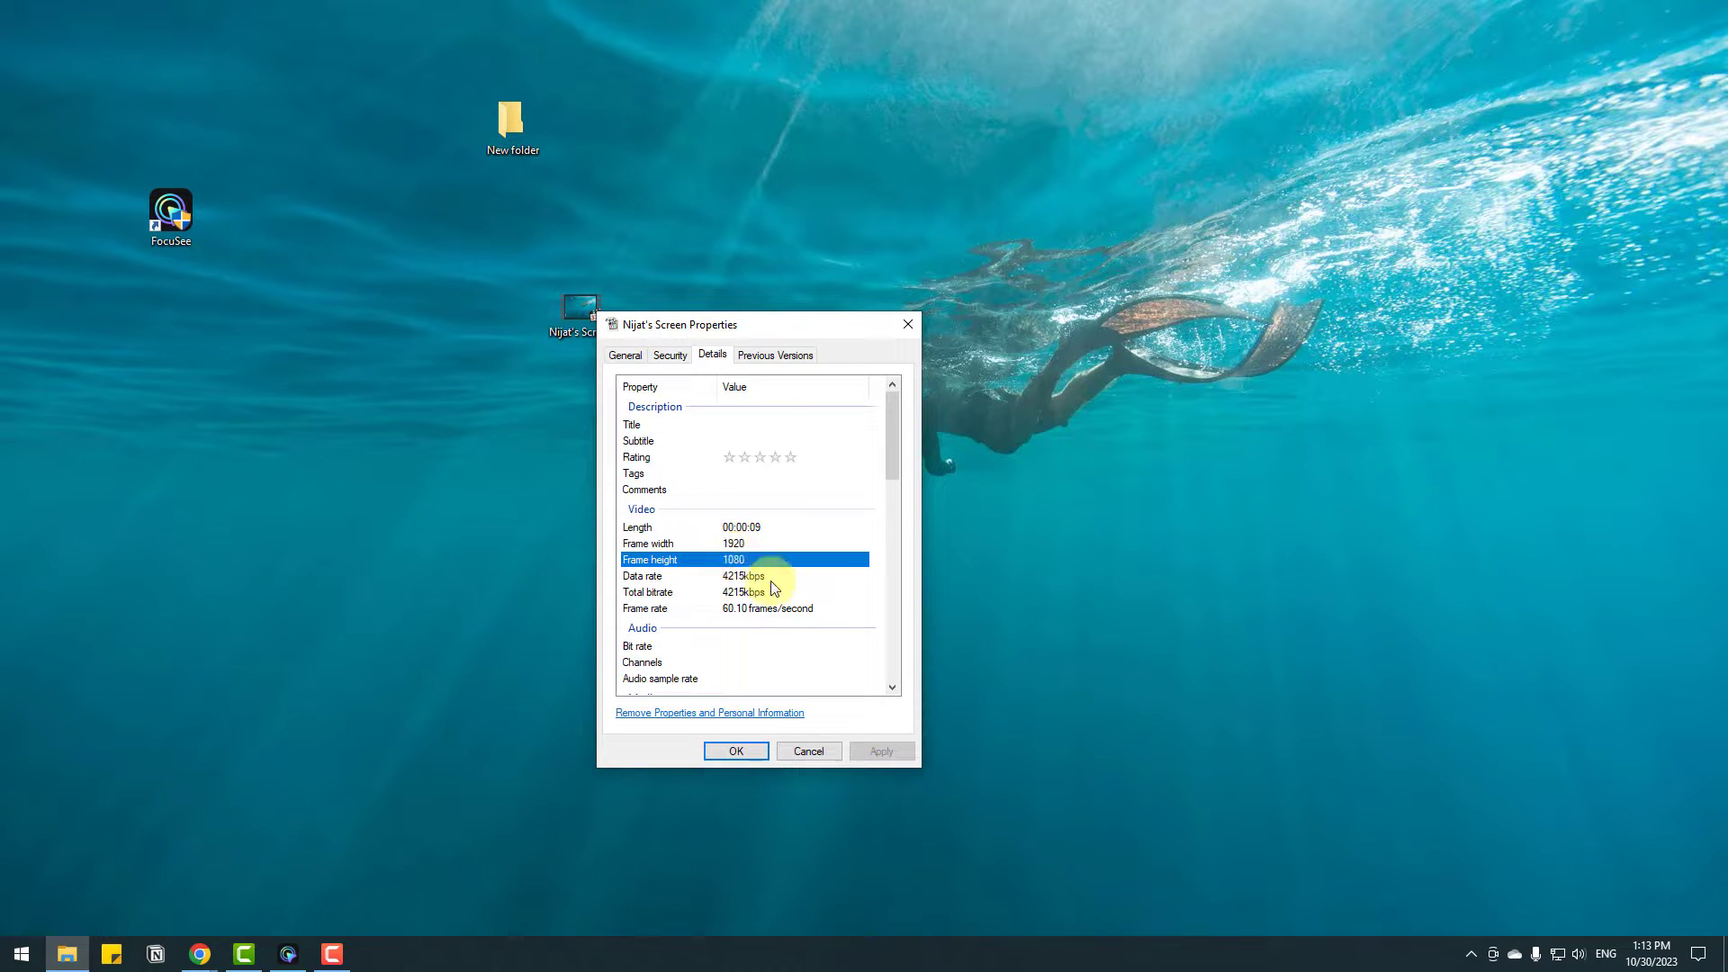
pyautogui.click(736, 612)
pyautogui.click(907, 324)
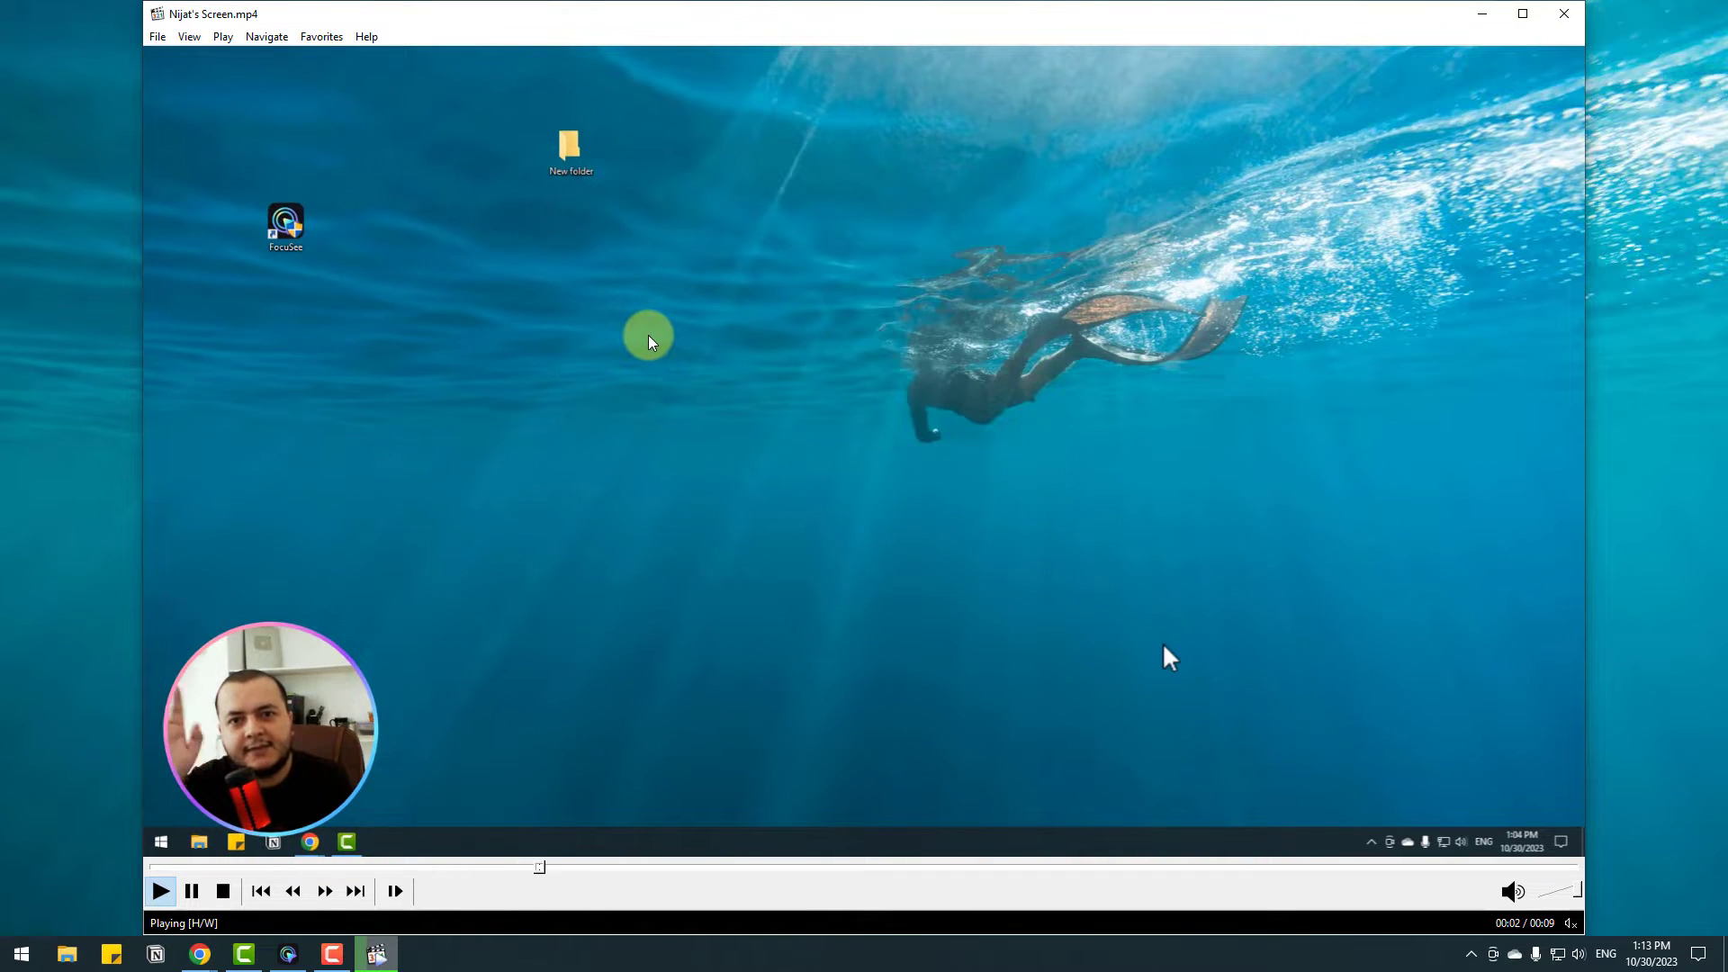
# Step: Close the MPC-HC player after checking the exported video's gradient camera bubble
pyautogui.click(1576, 25)
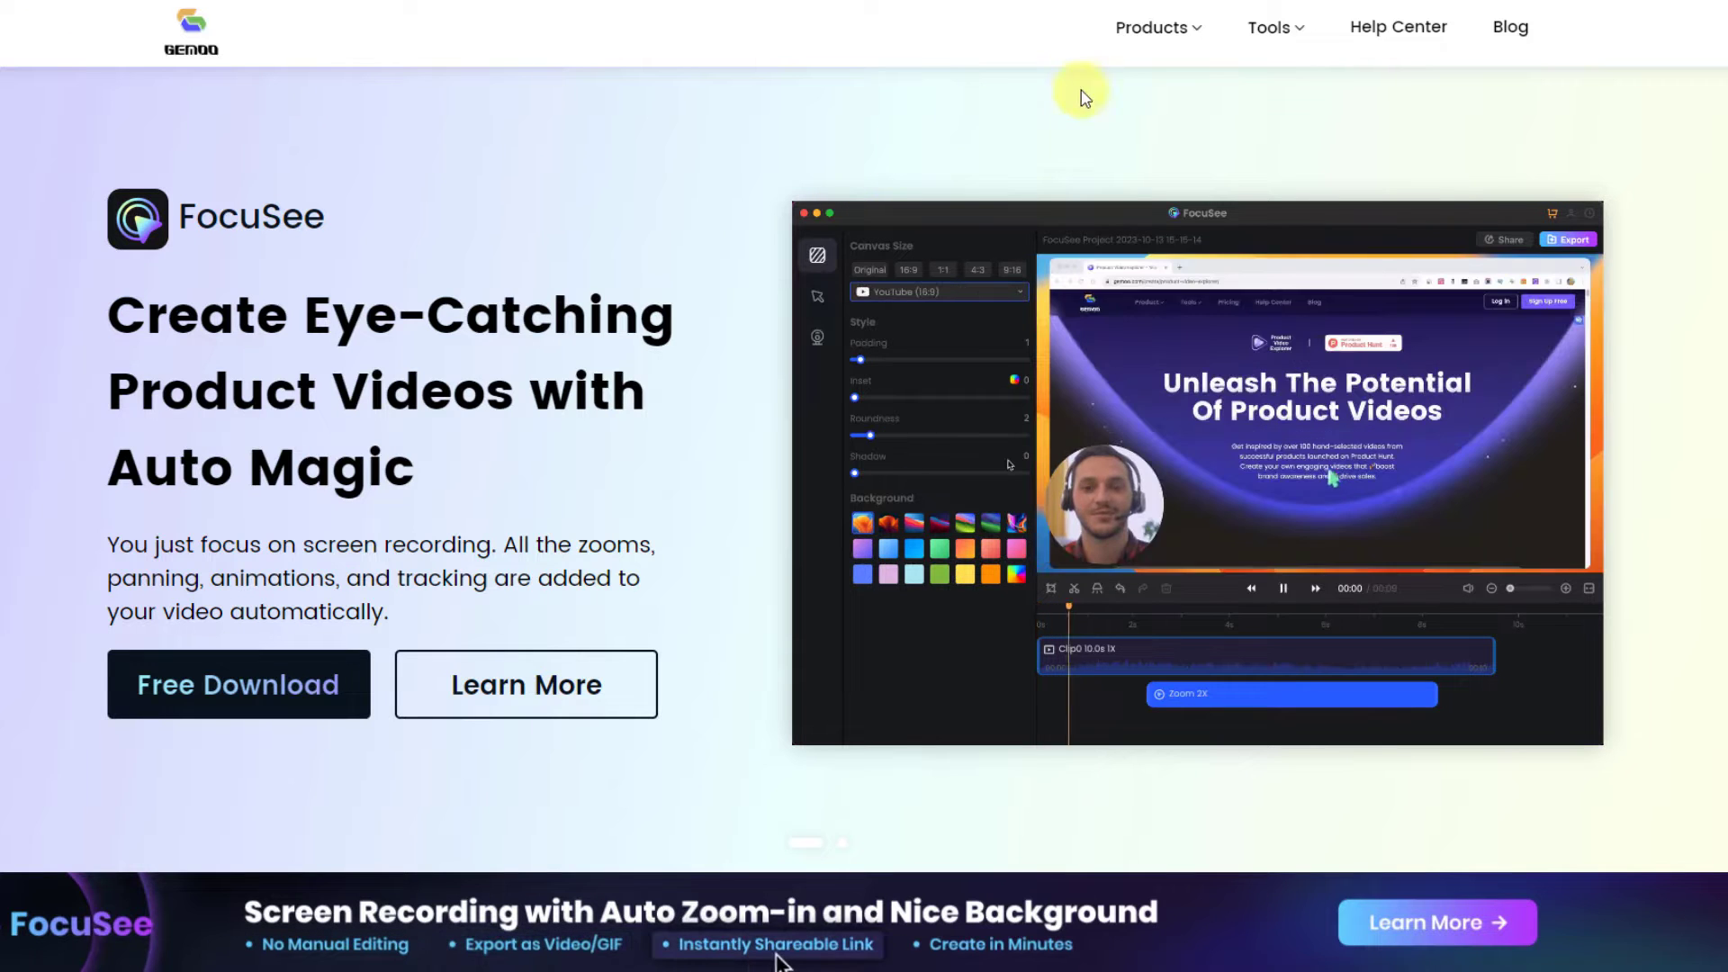
# Step: Go to the FocuSee page under Products and browse down to feature cards like Trim and Change Speed
pyautogui.moveTo(1151, 31)
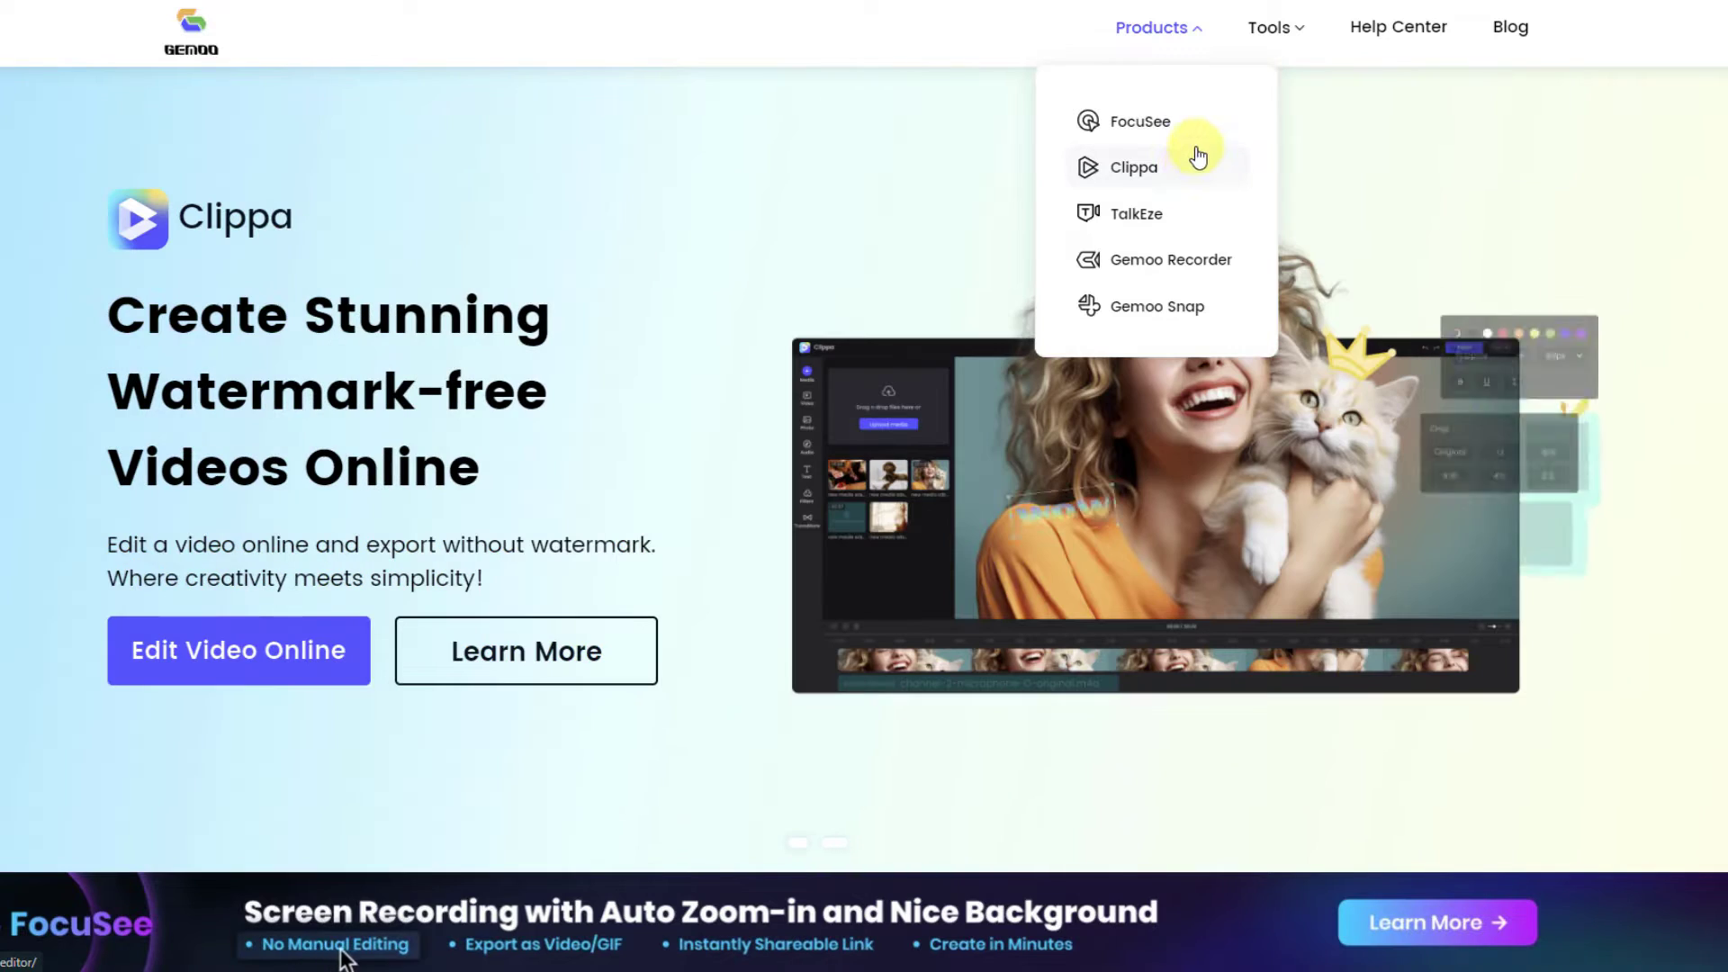
pyautogui.click(1192, 124)
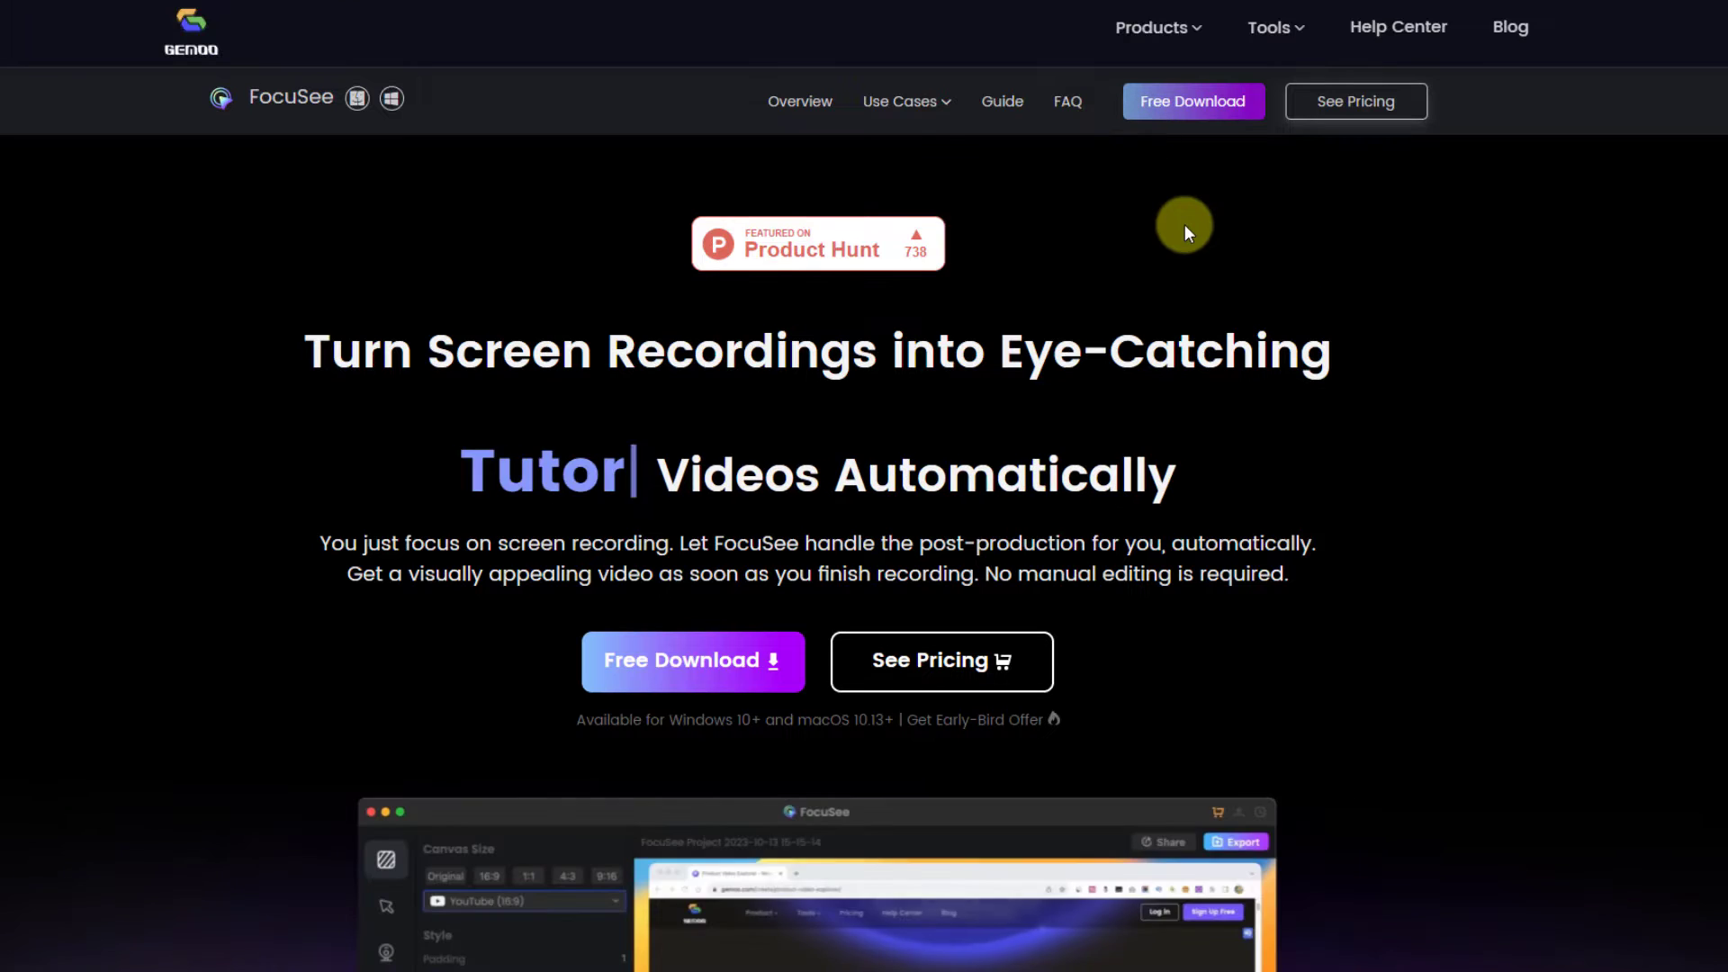
pyautogui.scroll(-5, 866, 406)
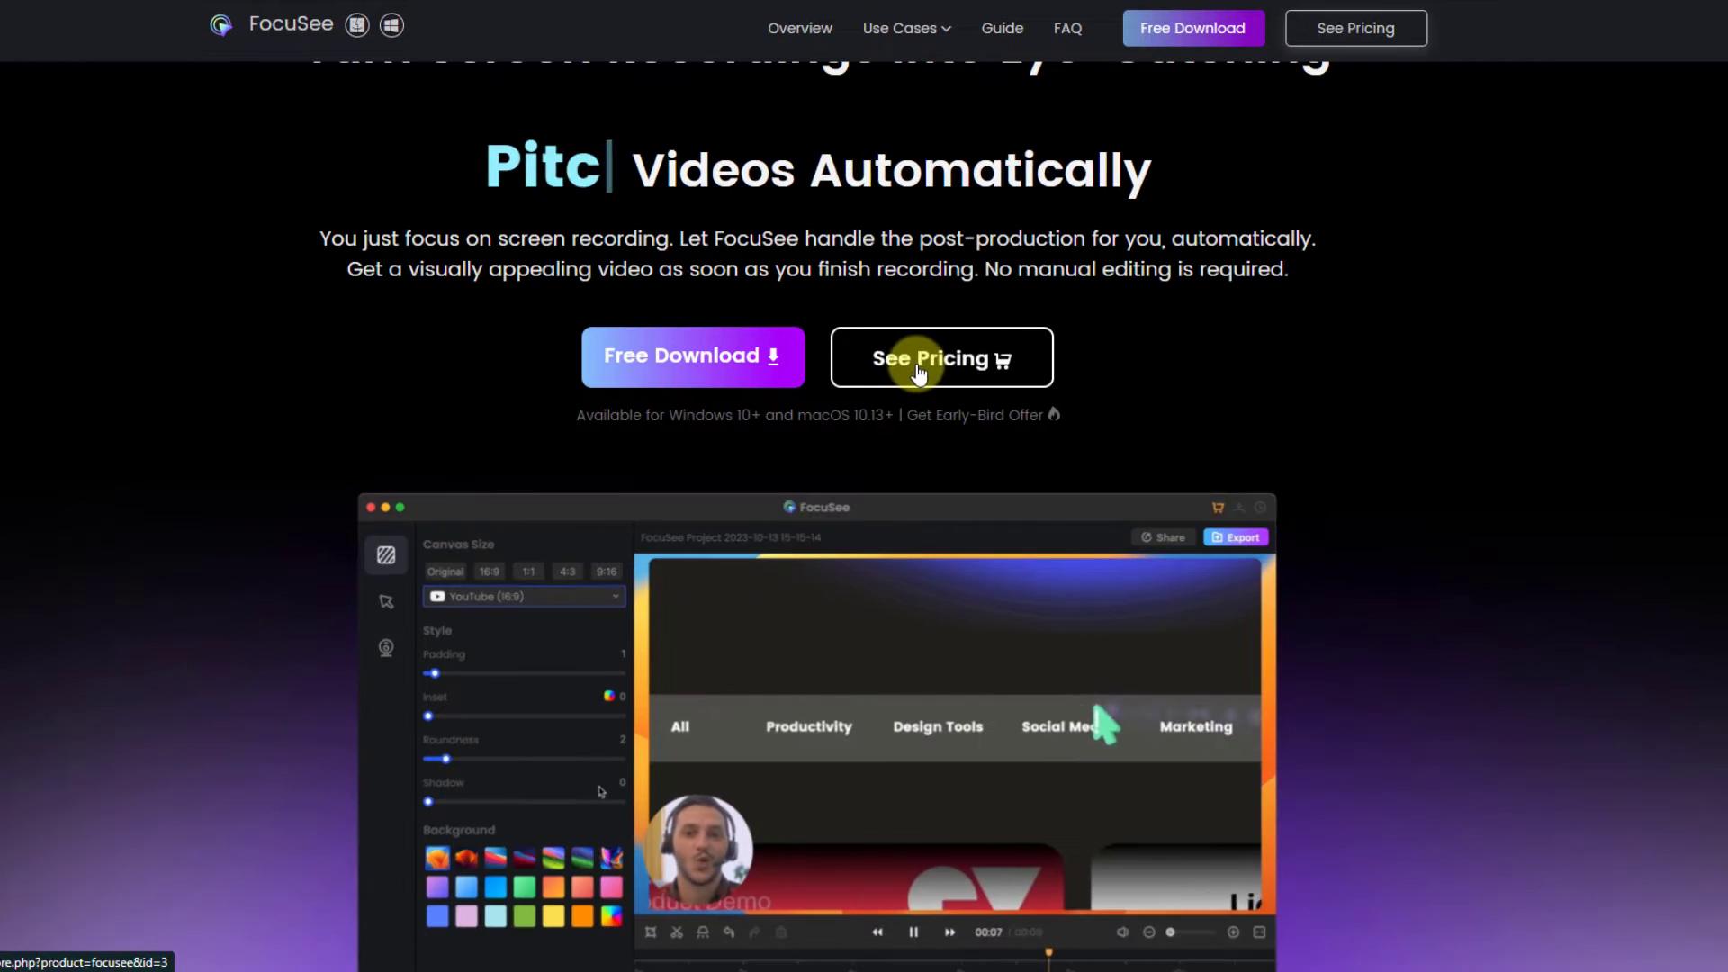
pyautogui.scroll(-5, 601, 613)
pyautogui.scroll(1, 602, 613)
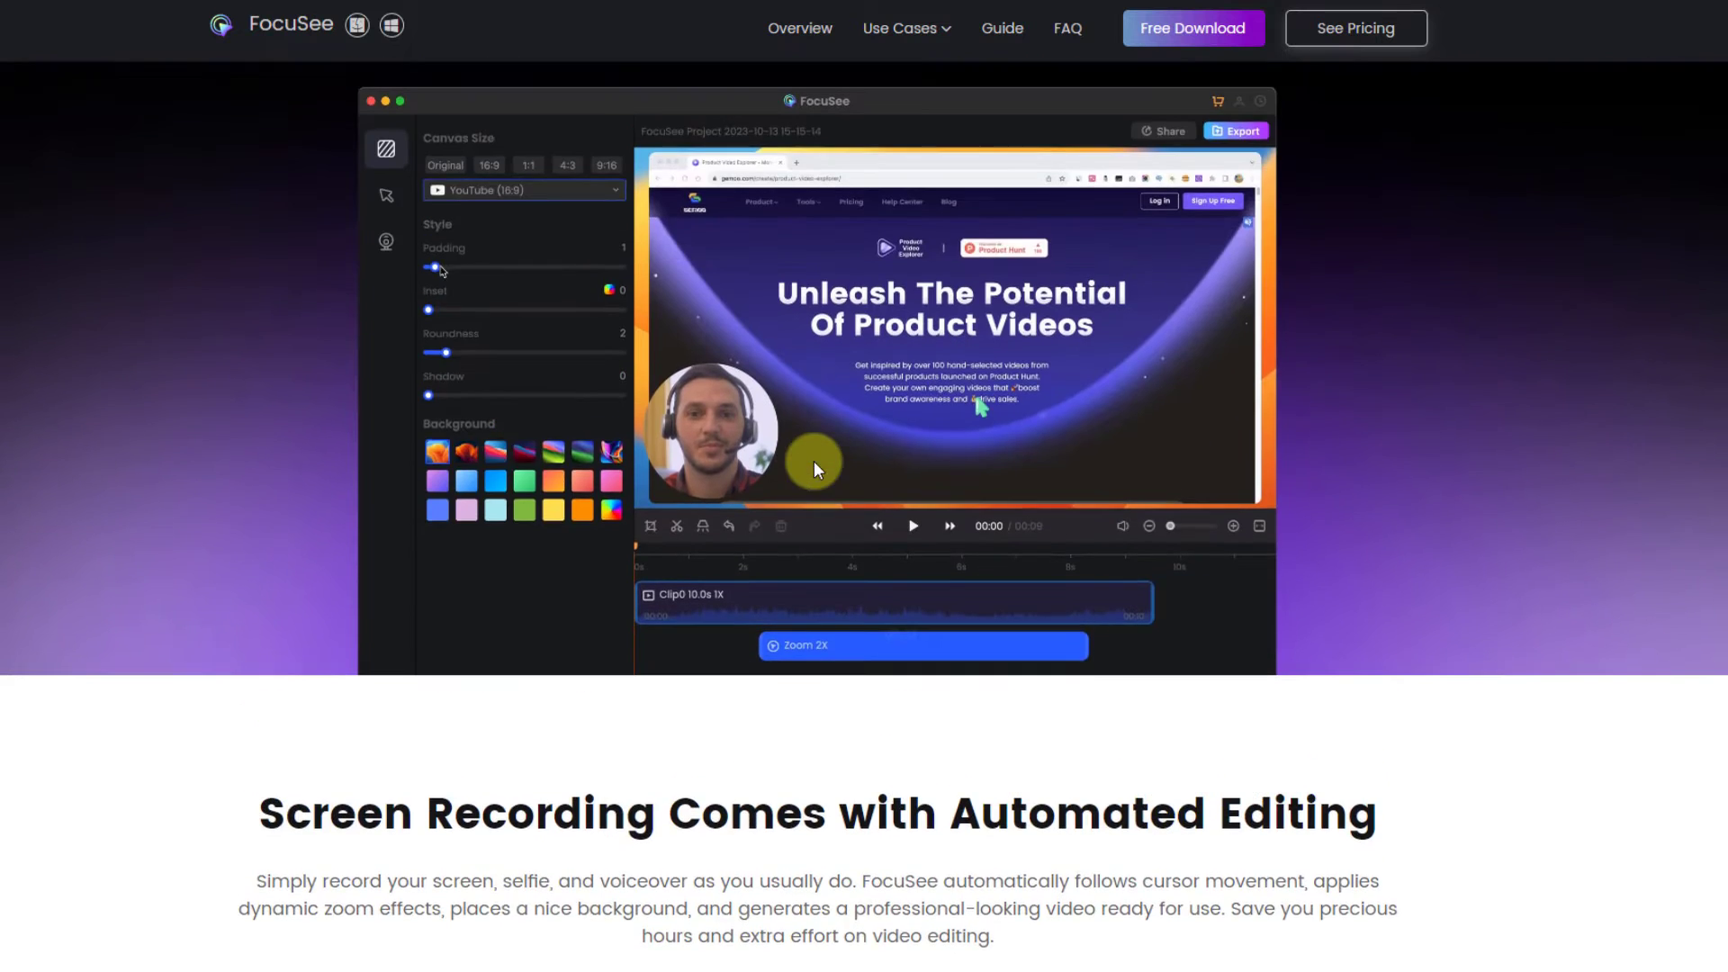
pyautogui.scroll(-9, 601, 613)
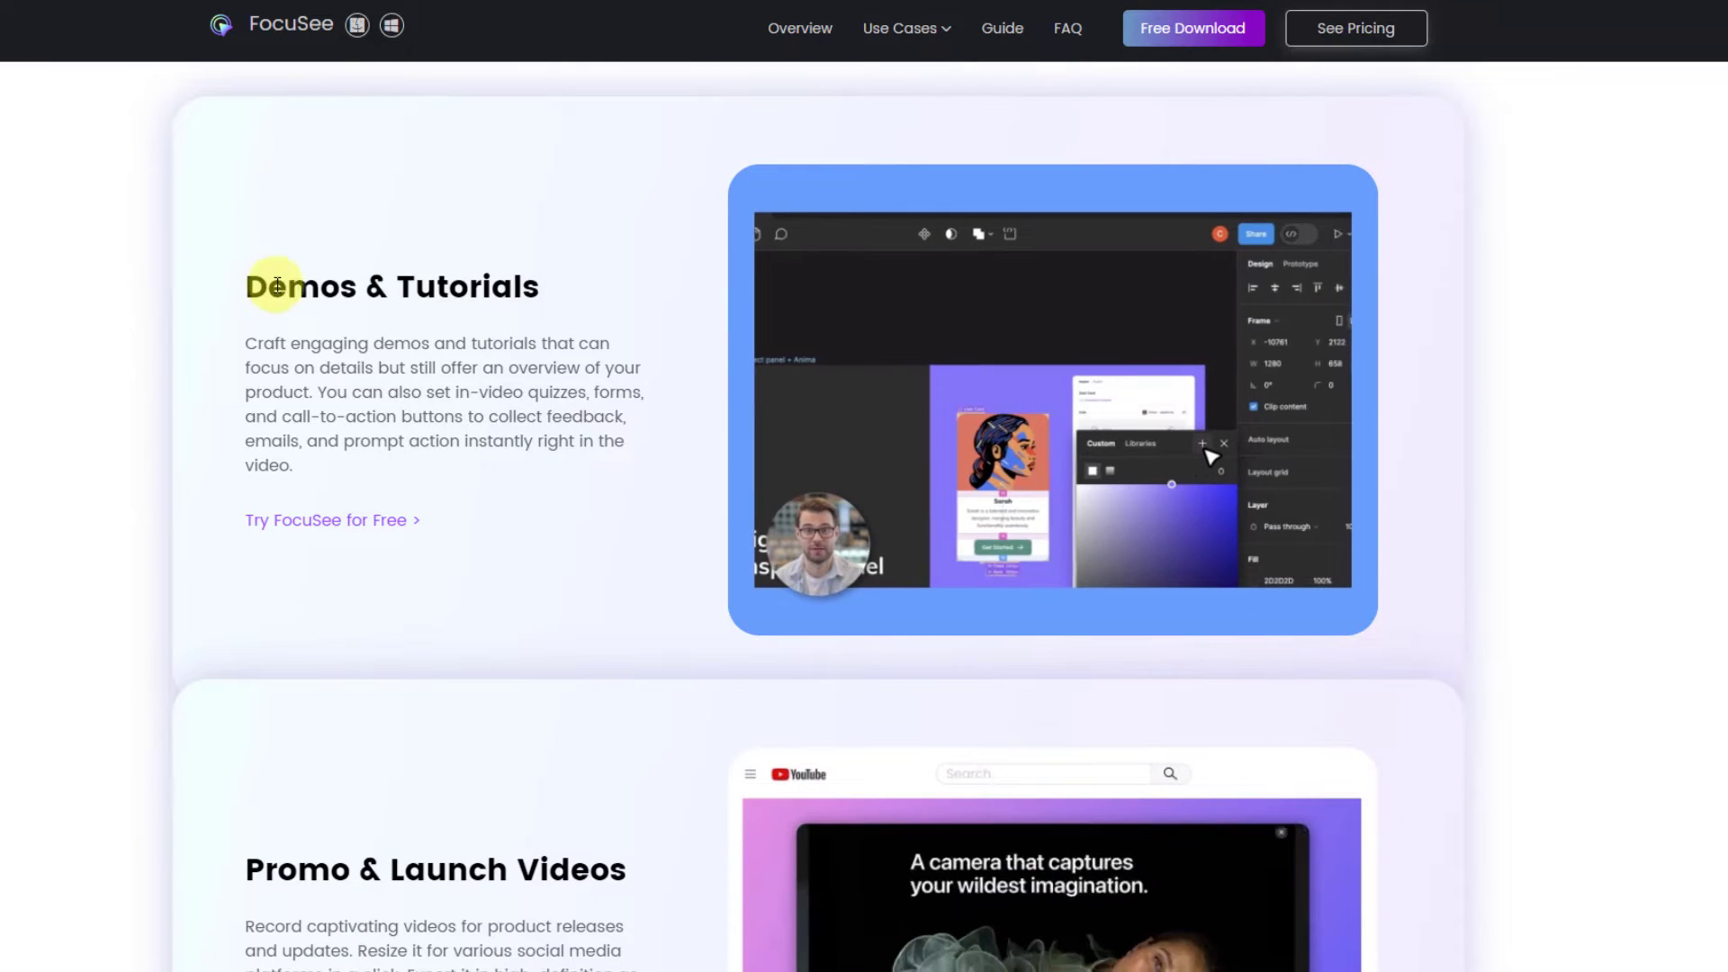
pyautogui.scroll(-6, 552, 335)
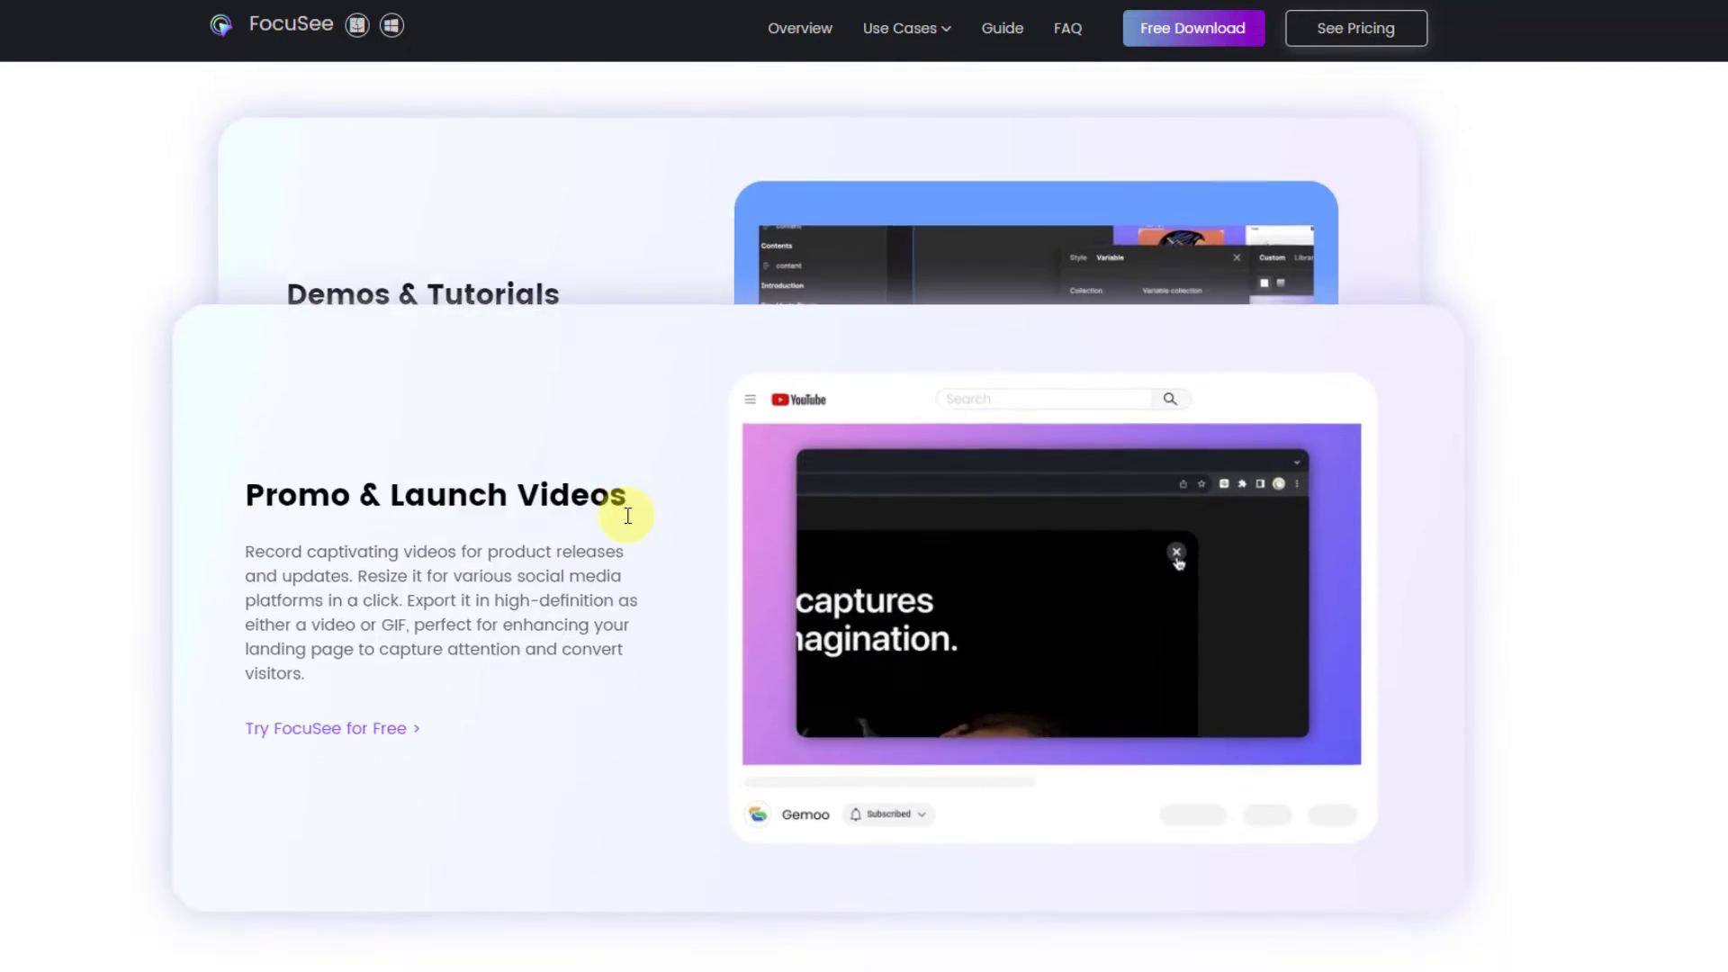
pyautogui.scroll(-7, 617, 528)
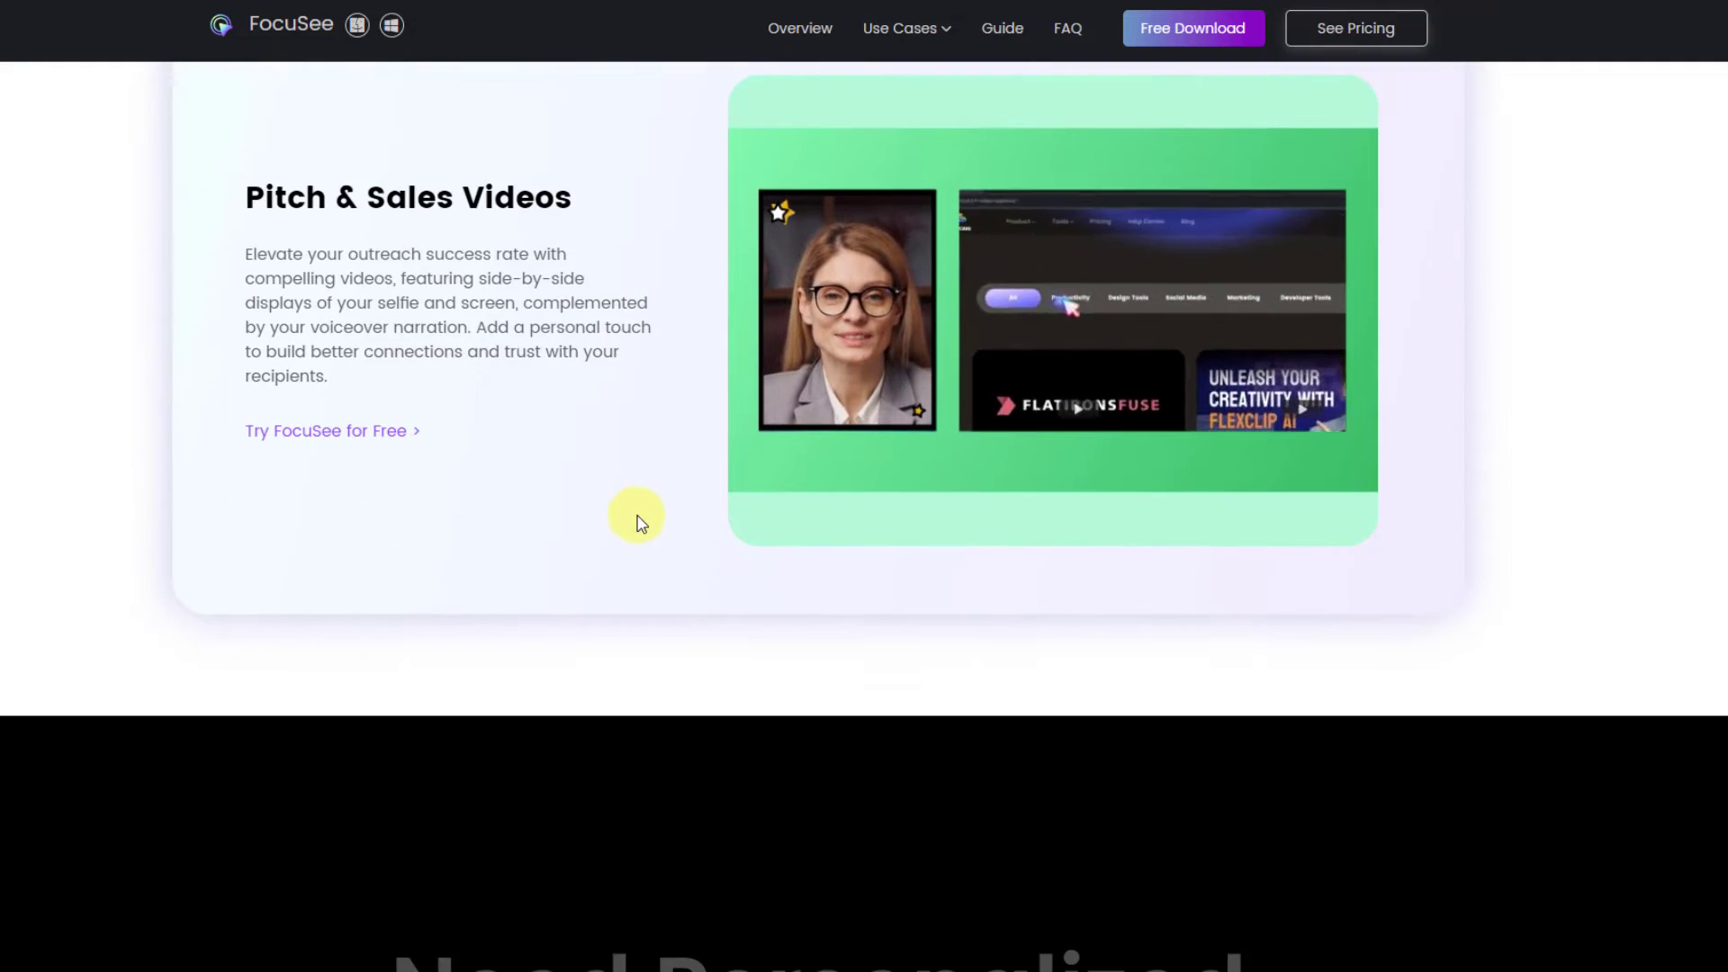
pyautogui.scroll(-15, 618, 567)
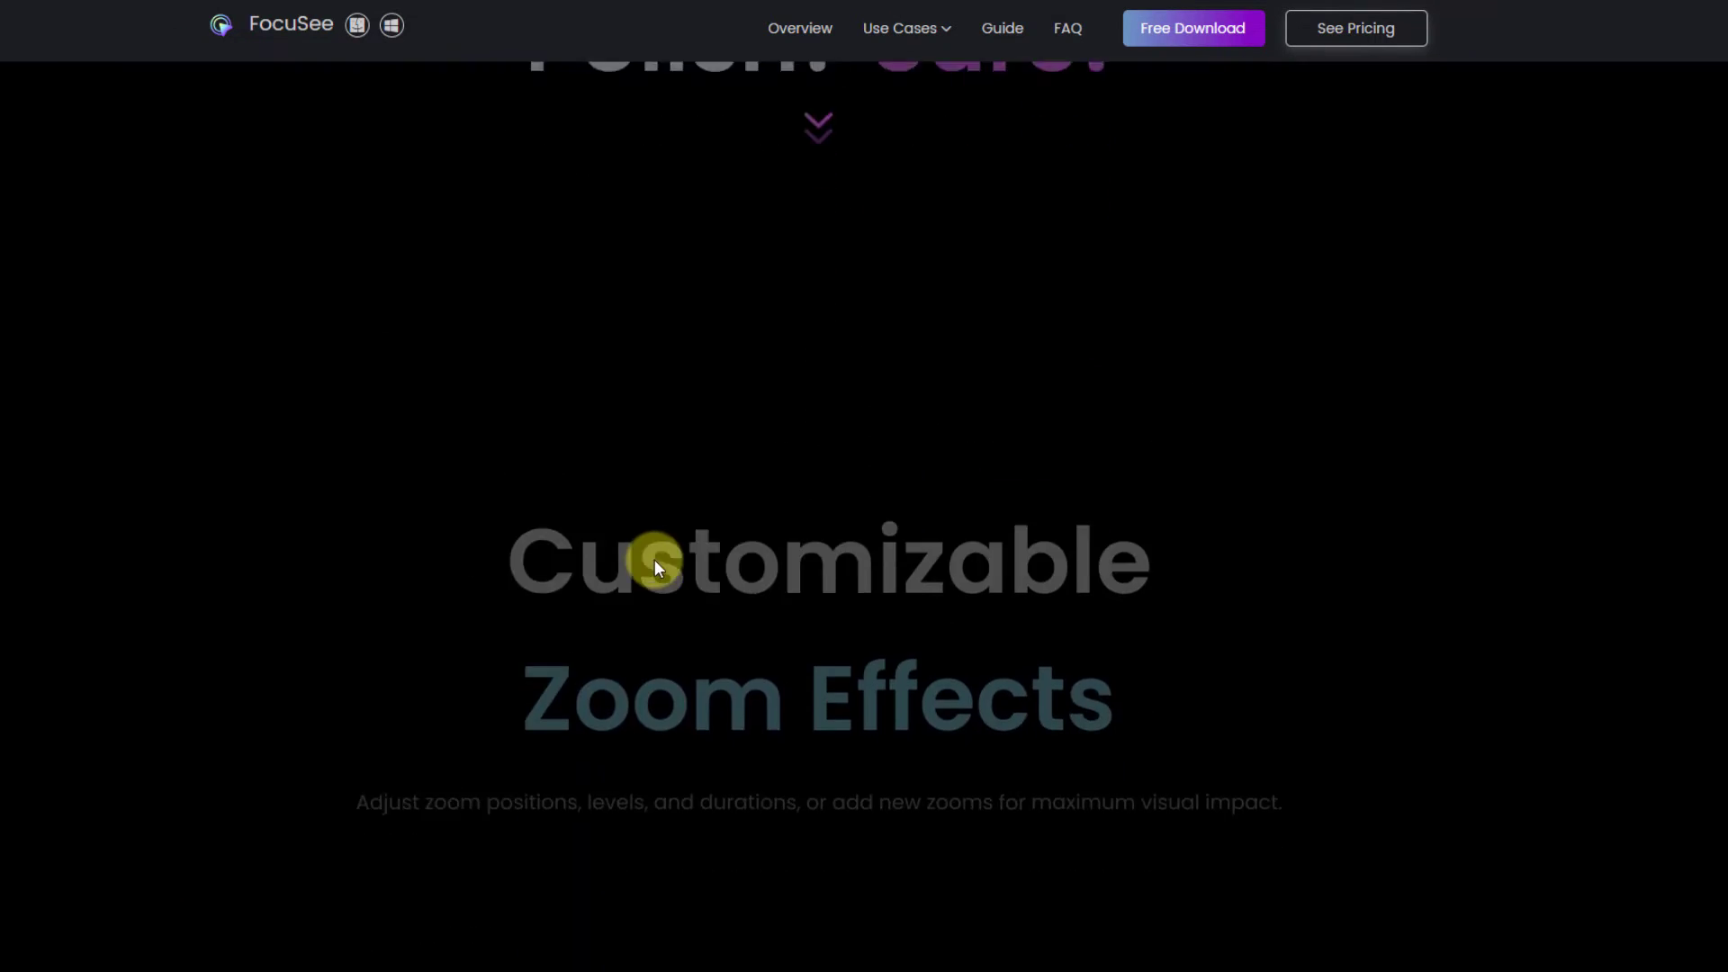
pyautogui.scroll(-15, 336, 451)
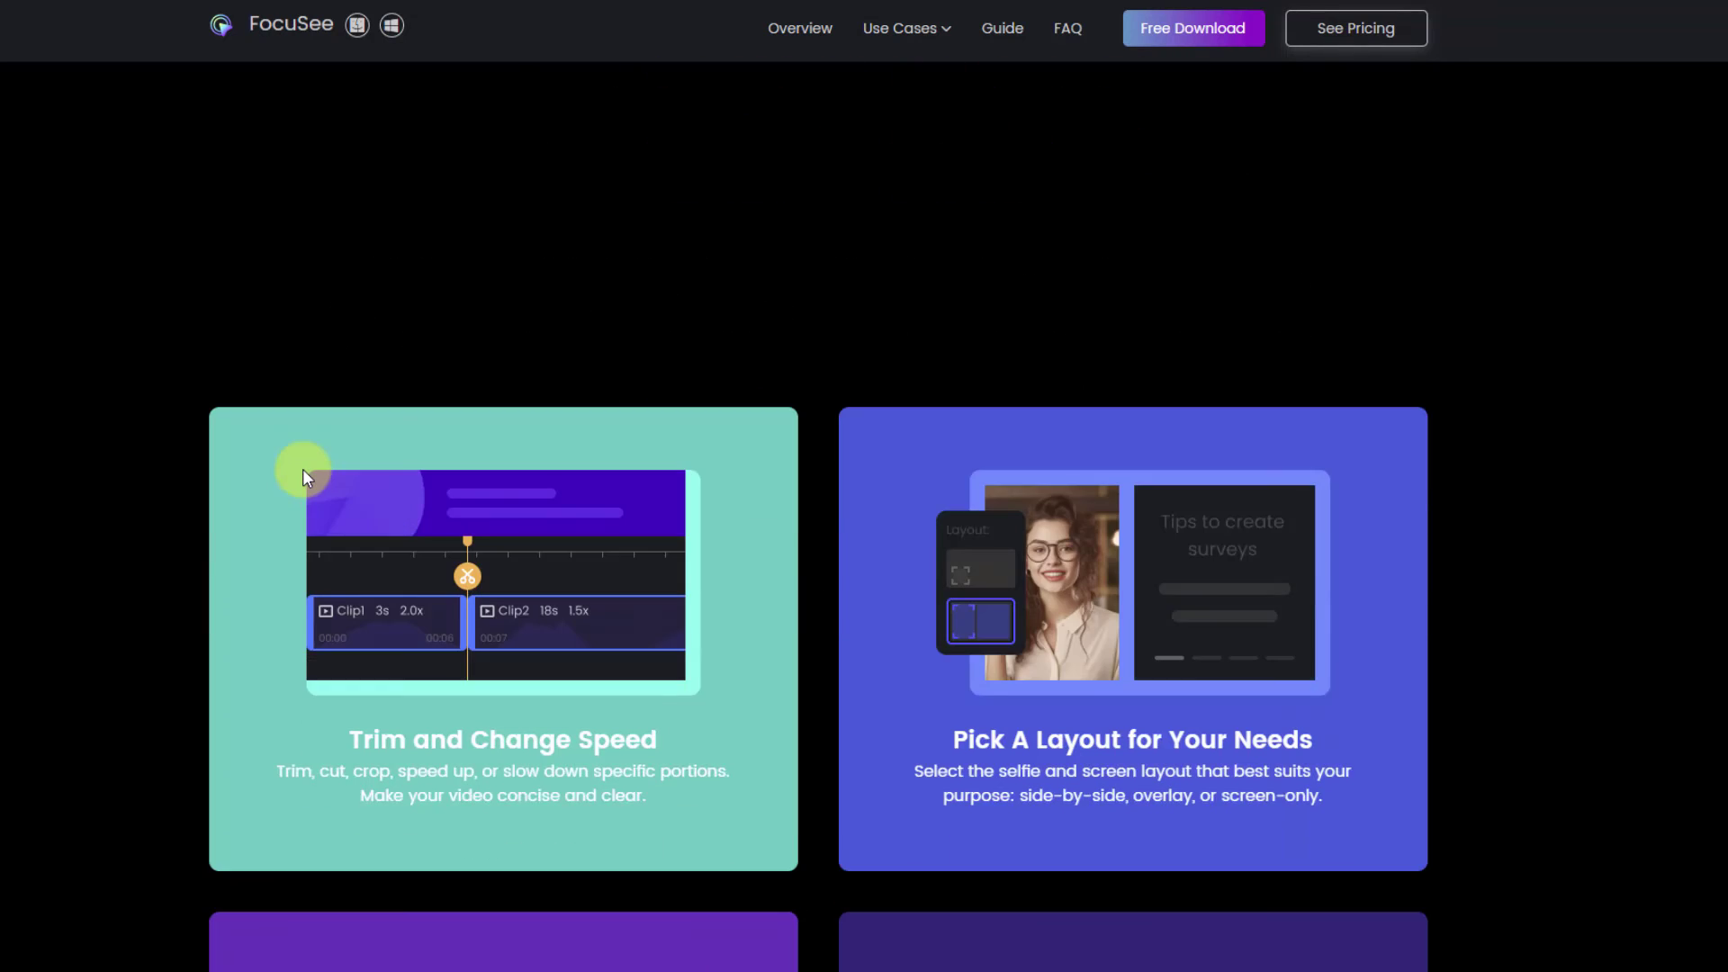